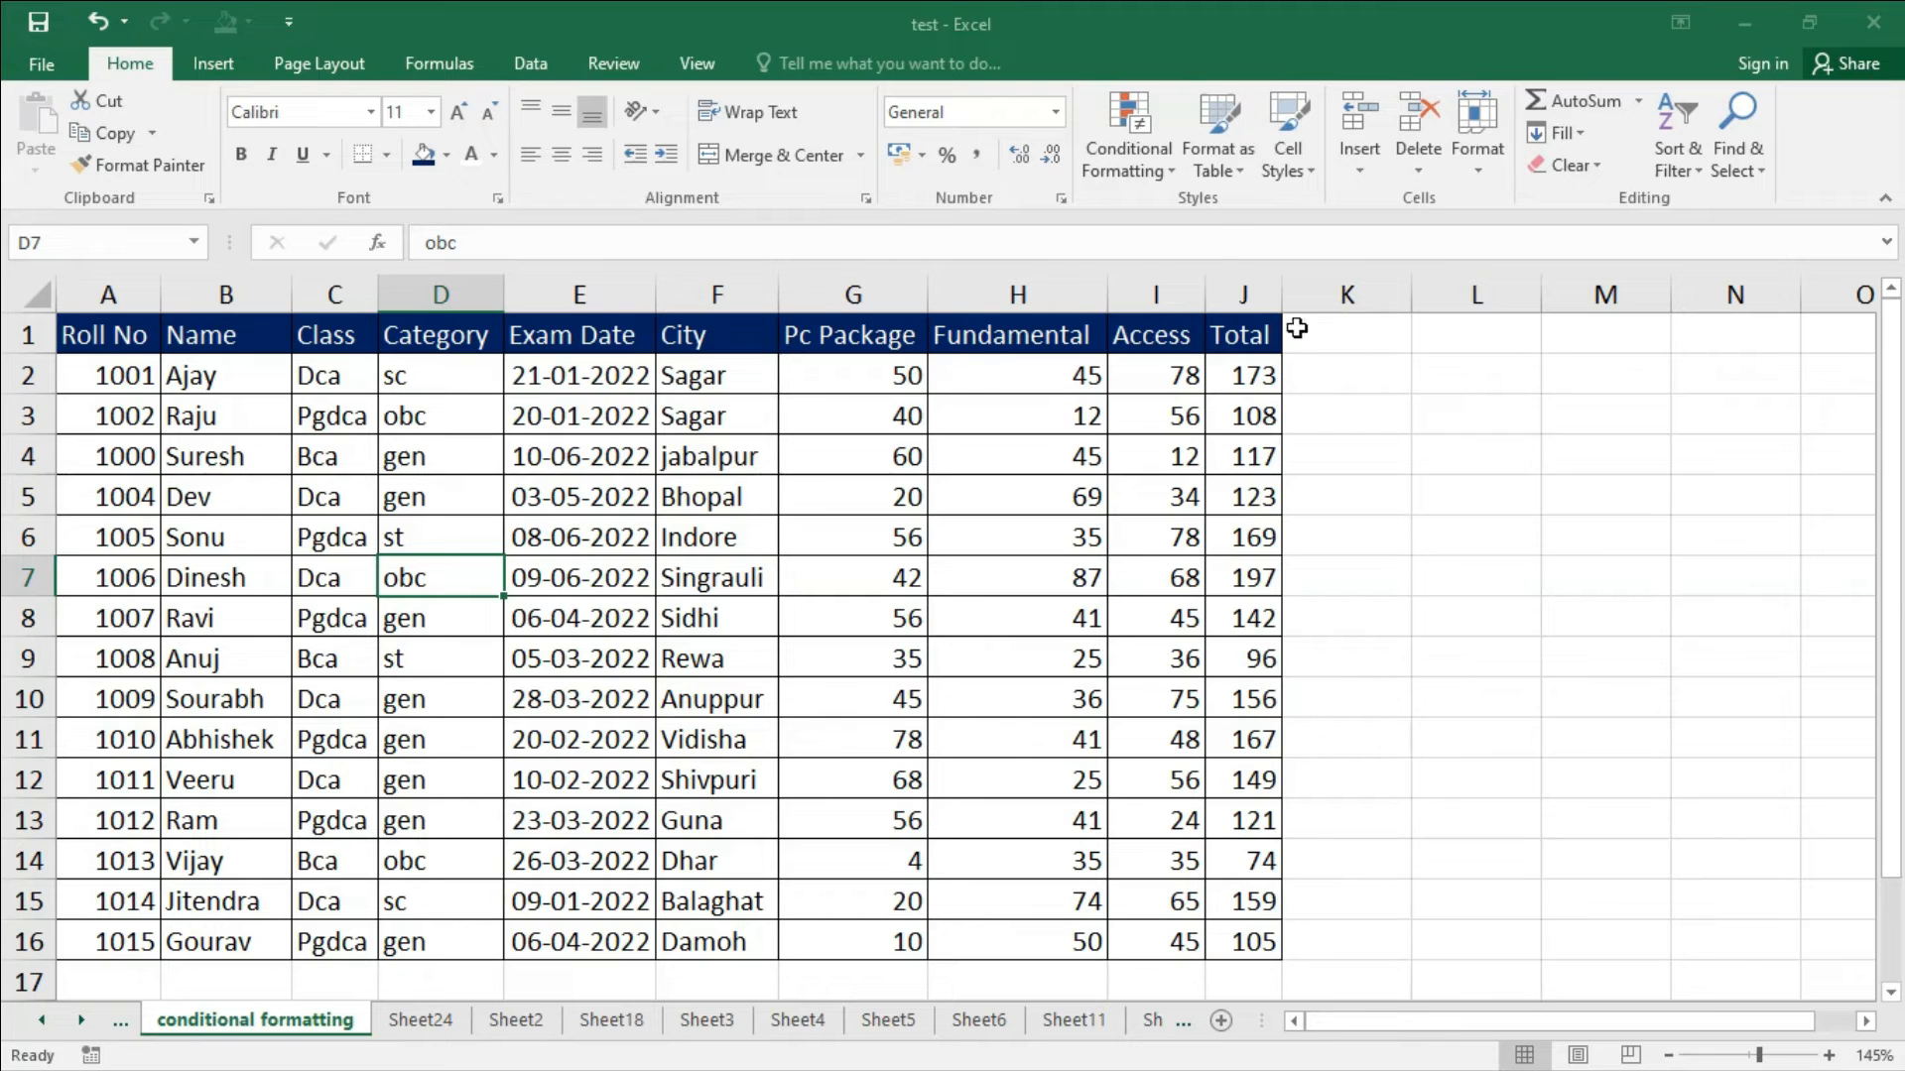
left_click(1175, 174)
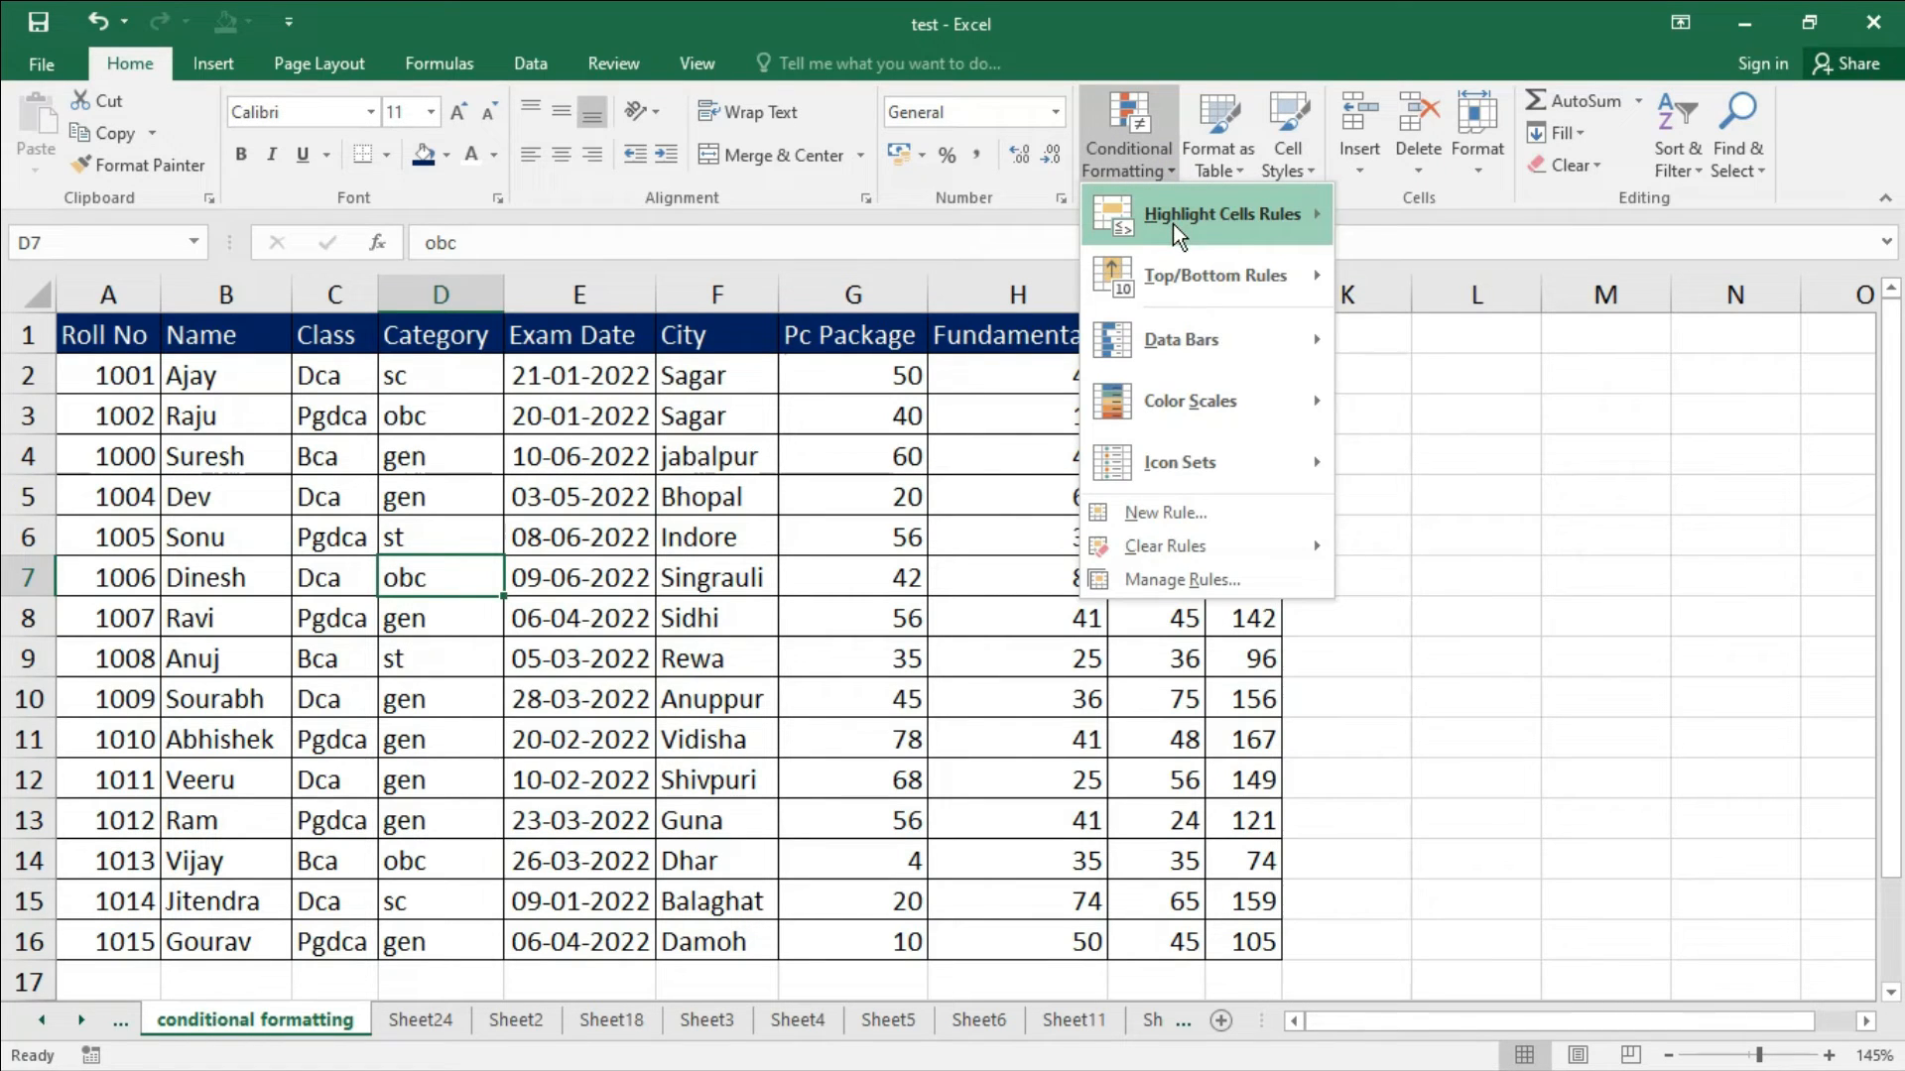
mouse_move(1192, 238)
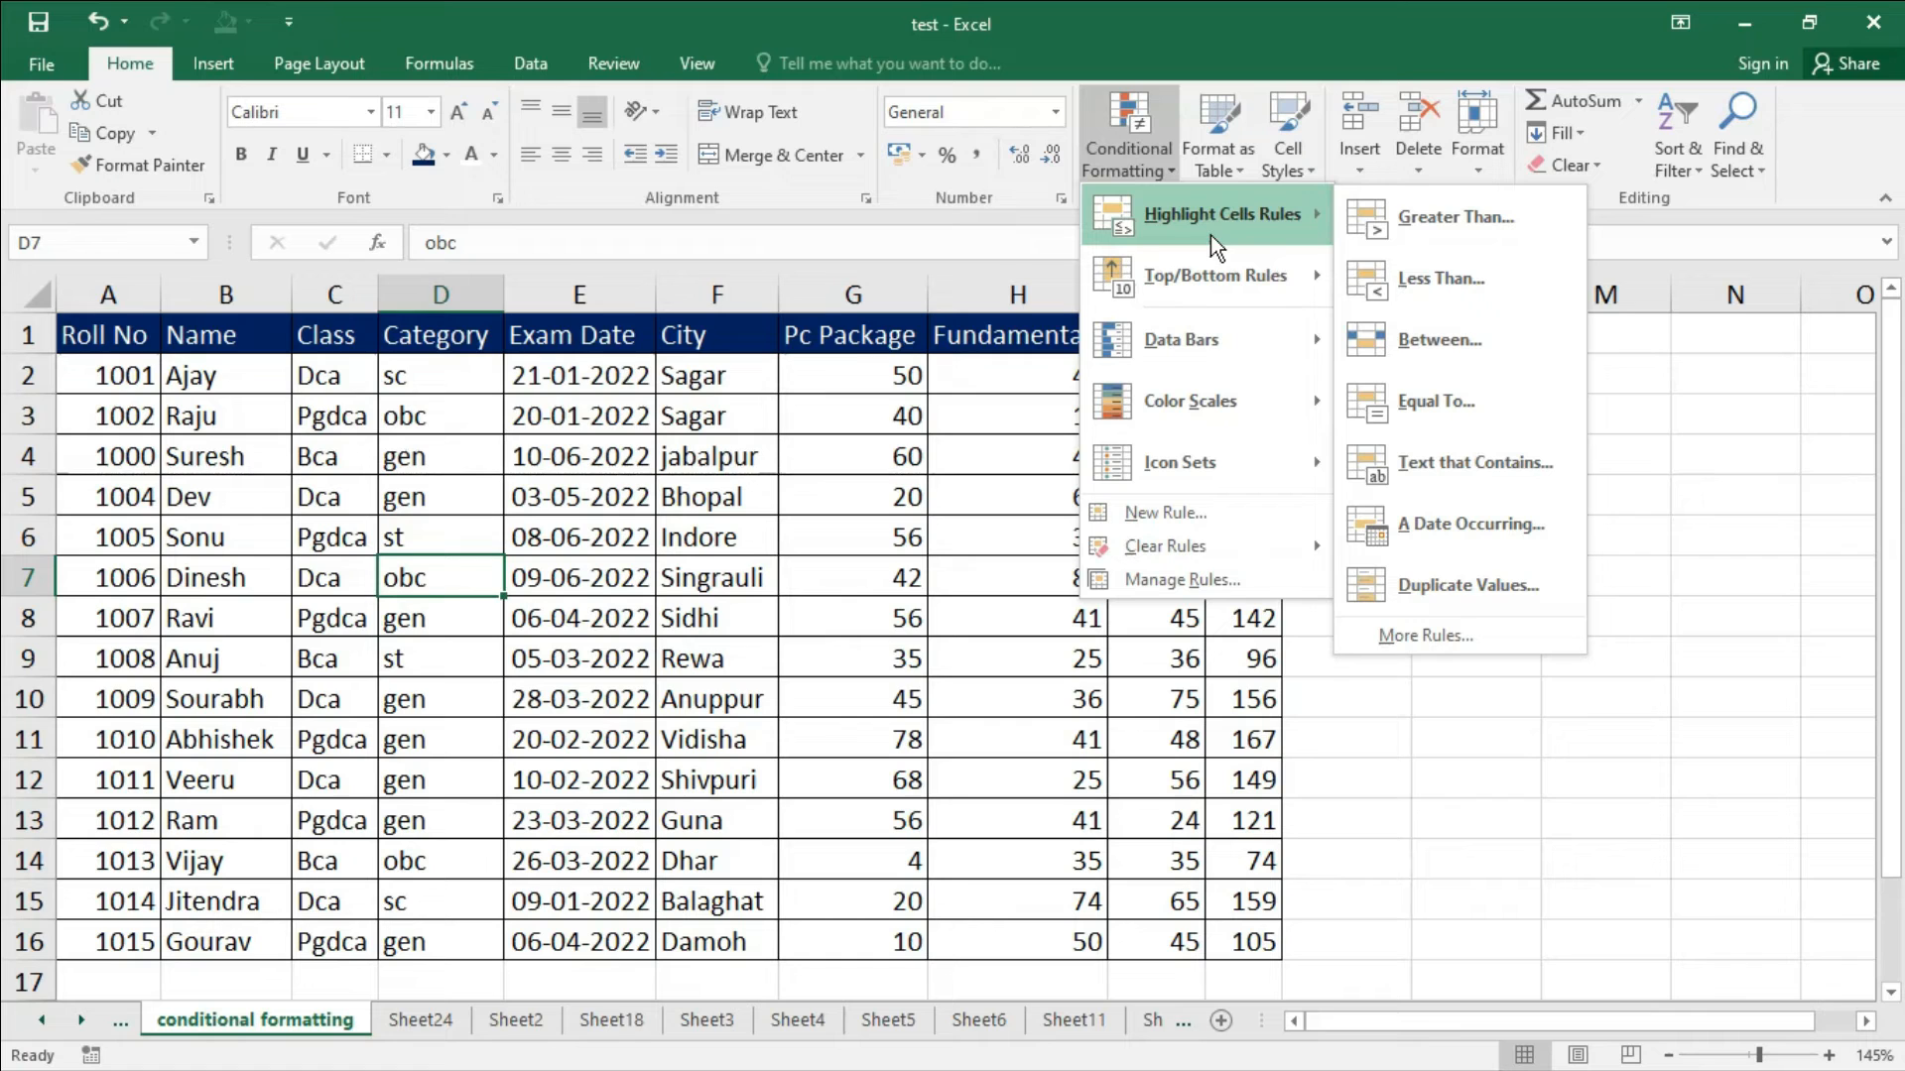
mouse_move(1158, 287)
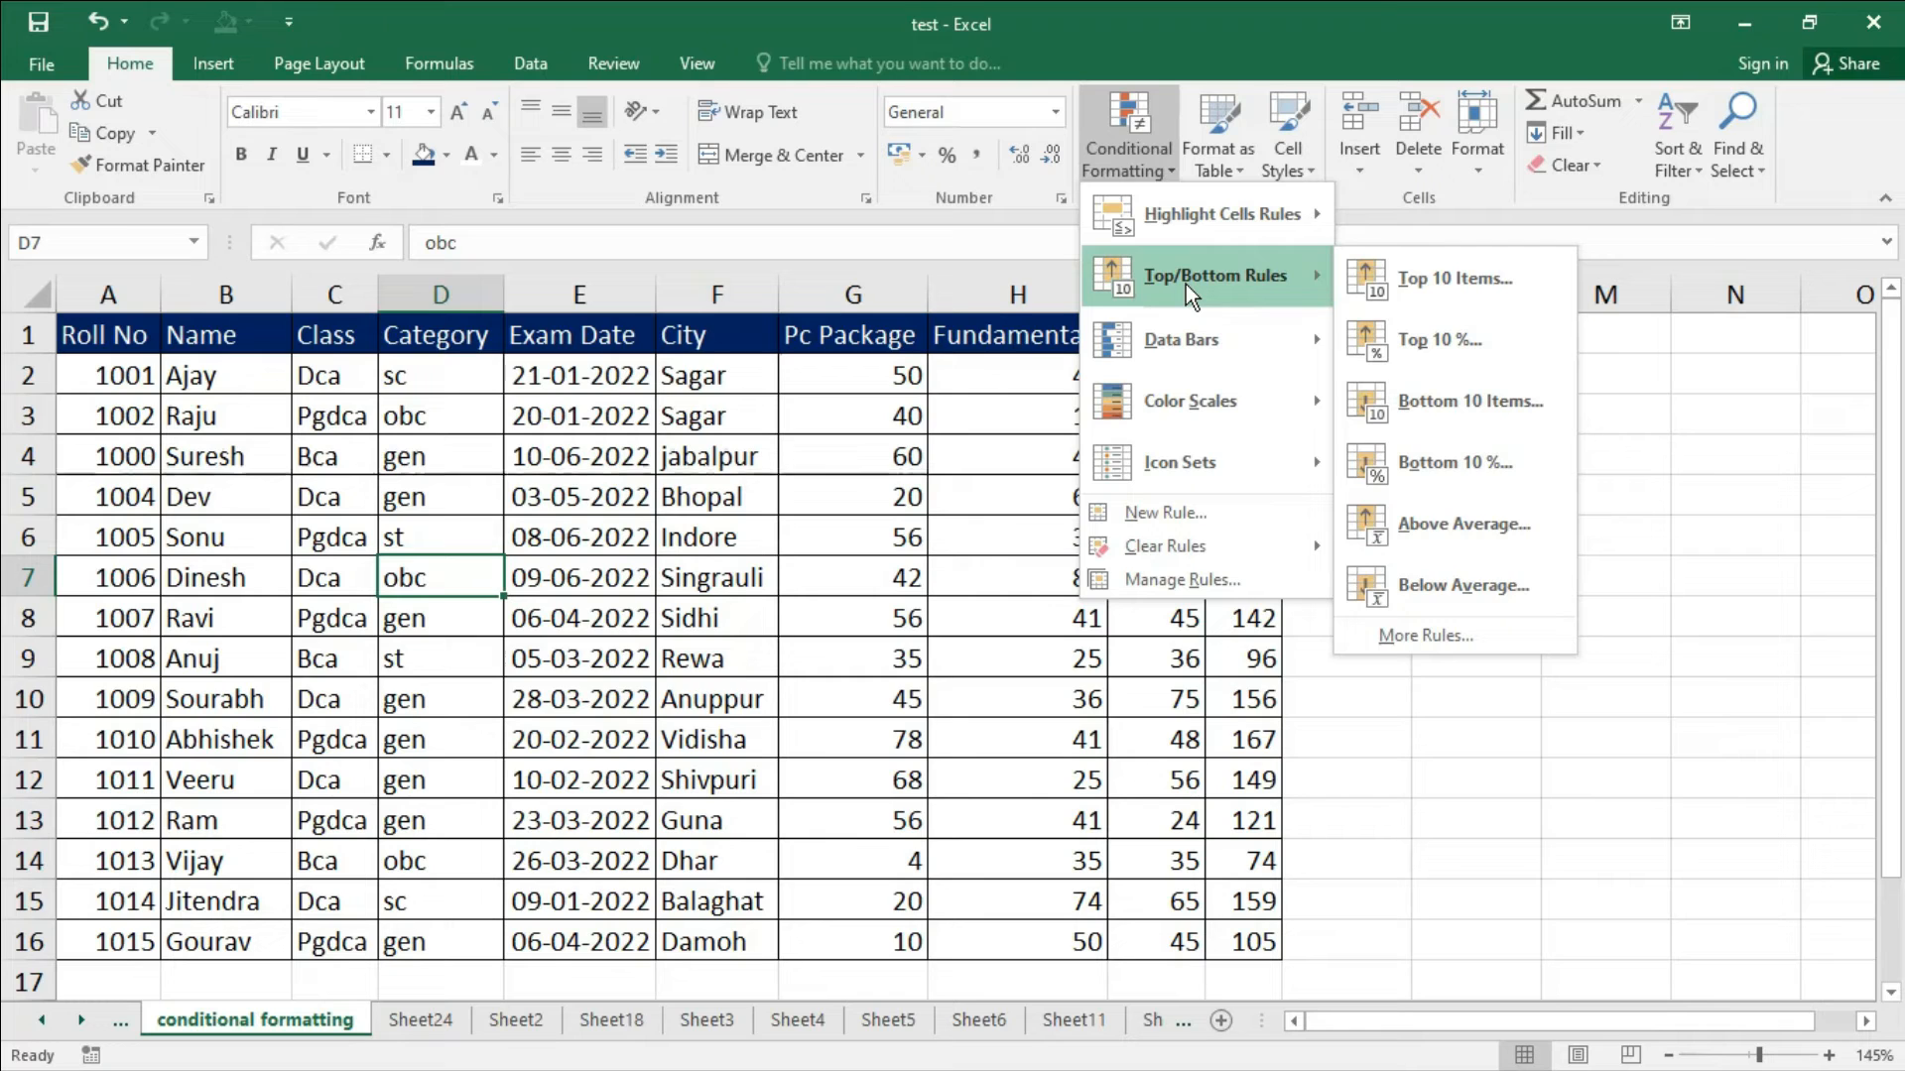
left_click(850, 485)
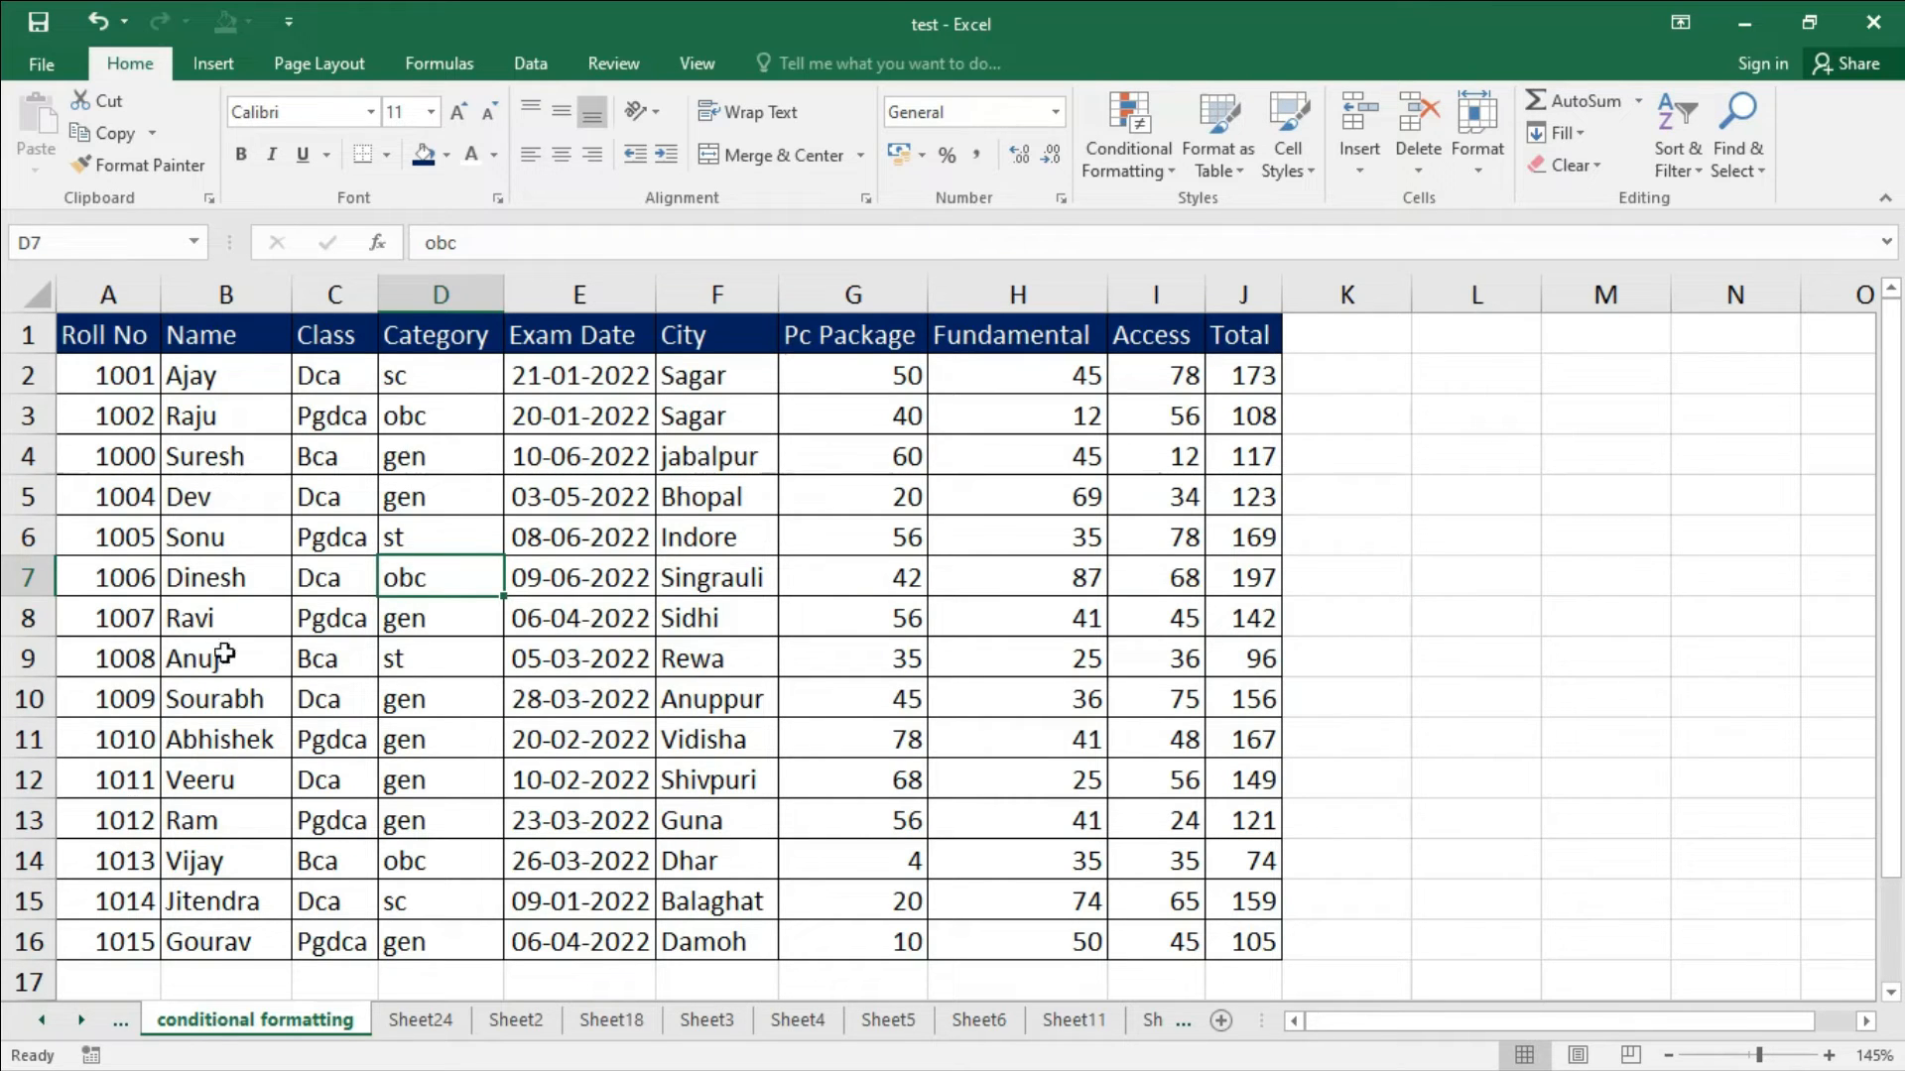
left_click(296, 579)
scroll(889, 540, "down", 4)
scroll(891, 539, "up", 4)
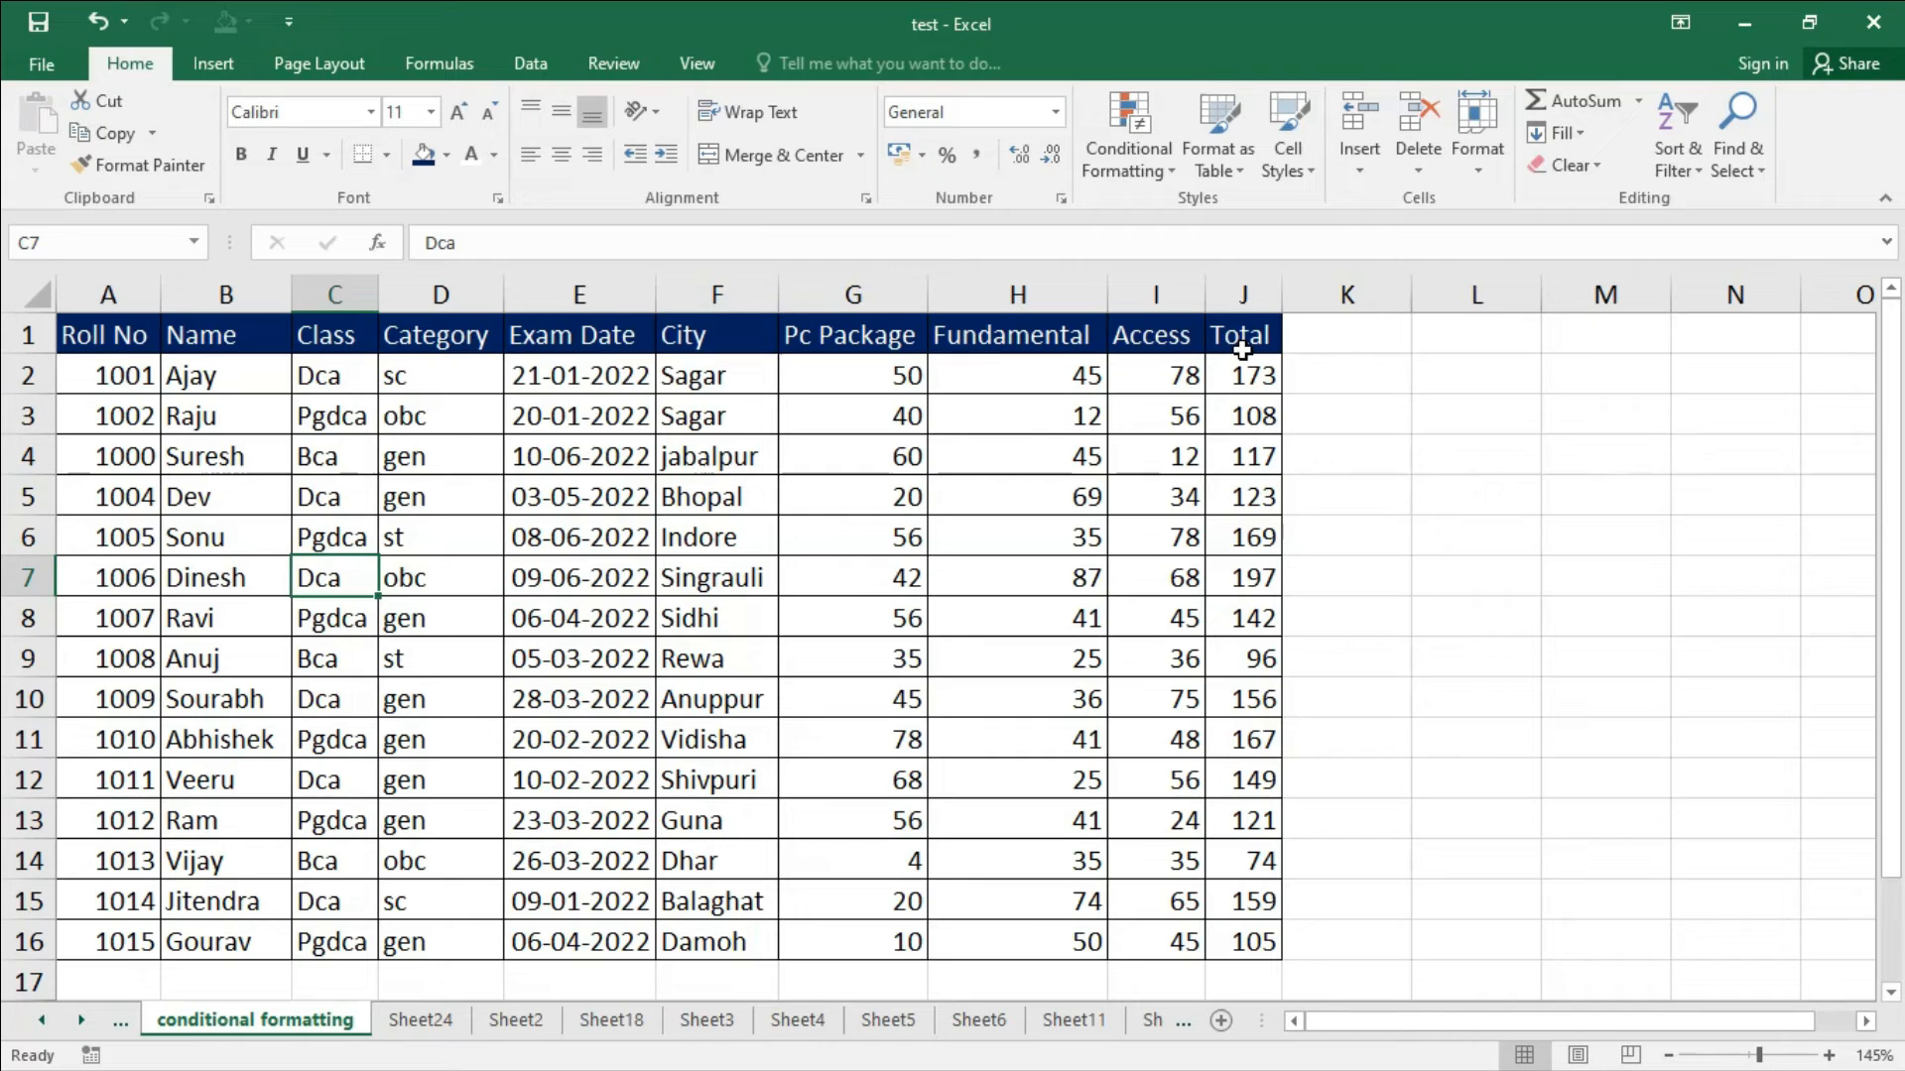
Select the Total values in J2:J16.
left_click_drag(1254, 375, 1250, 944)
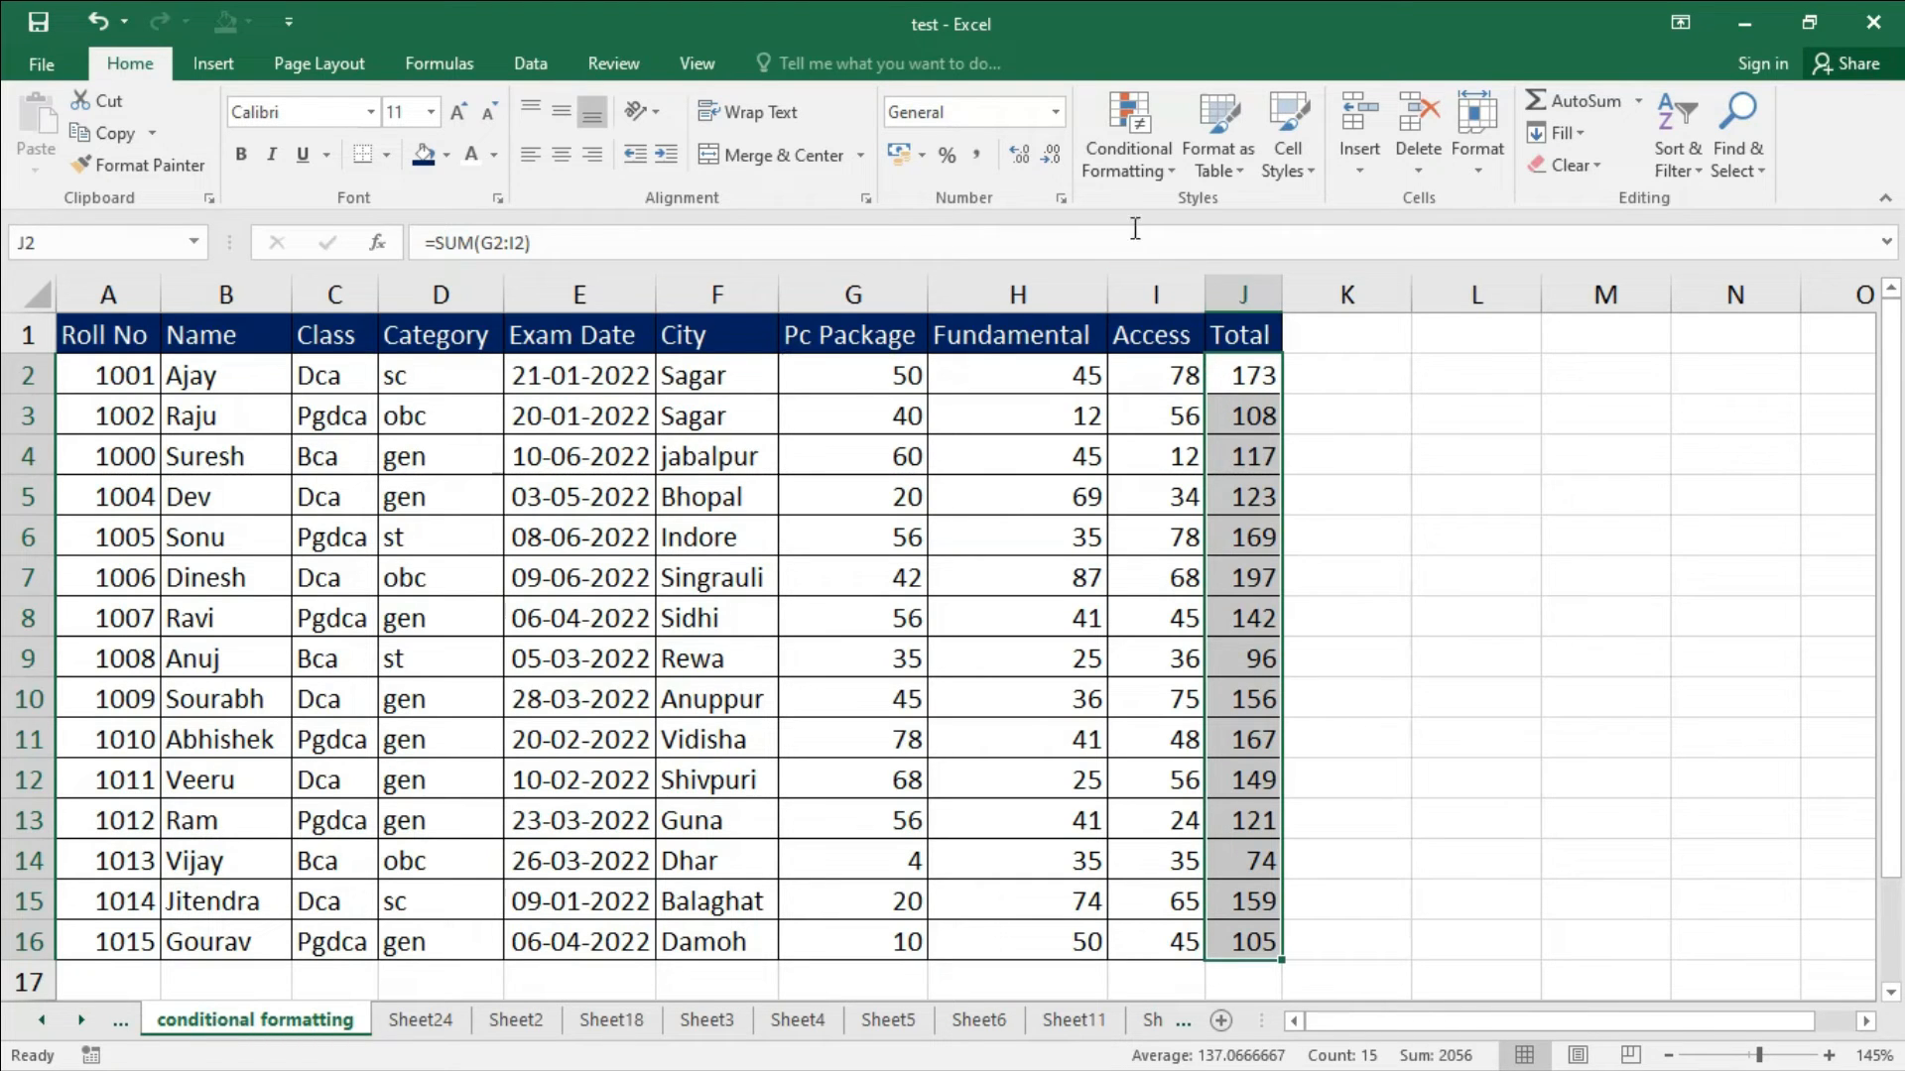
left_click(1158, 169)
mouse_move(1171, 216)
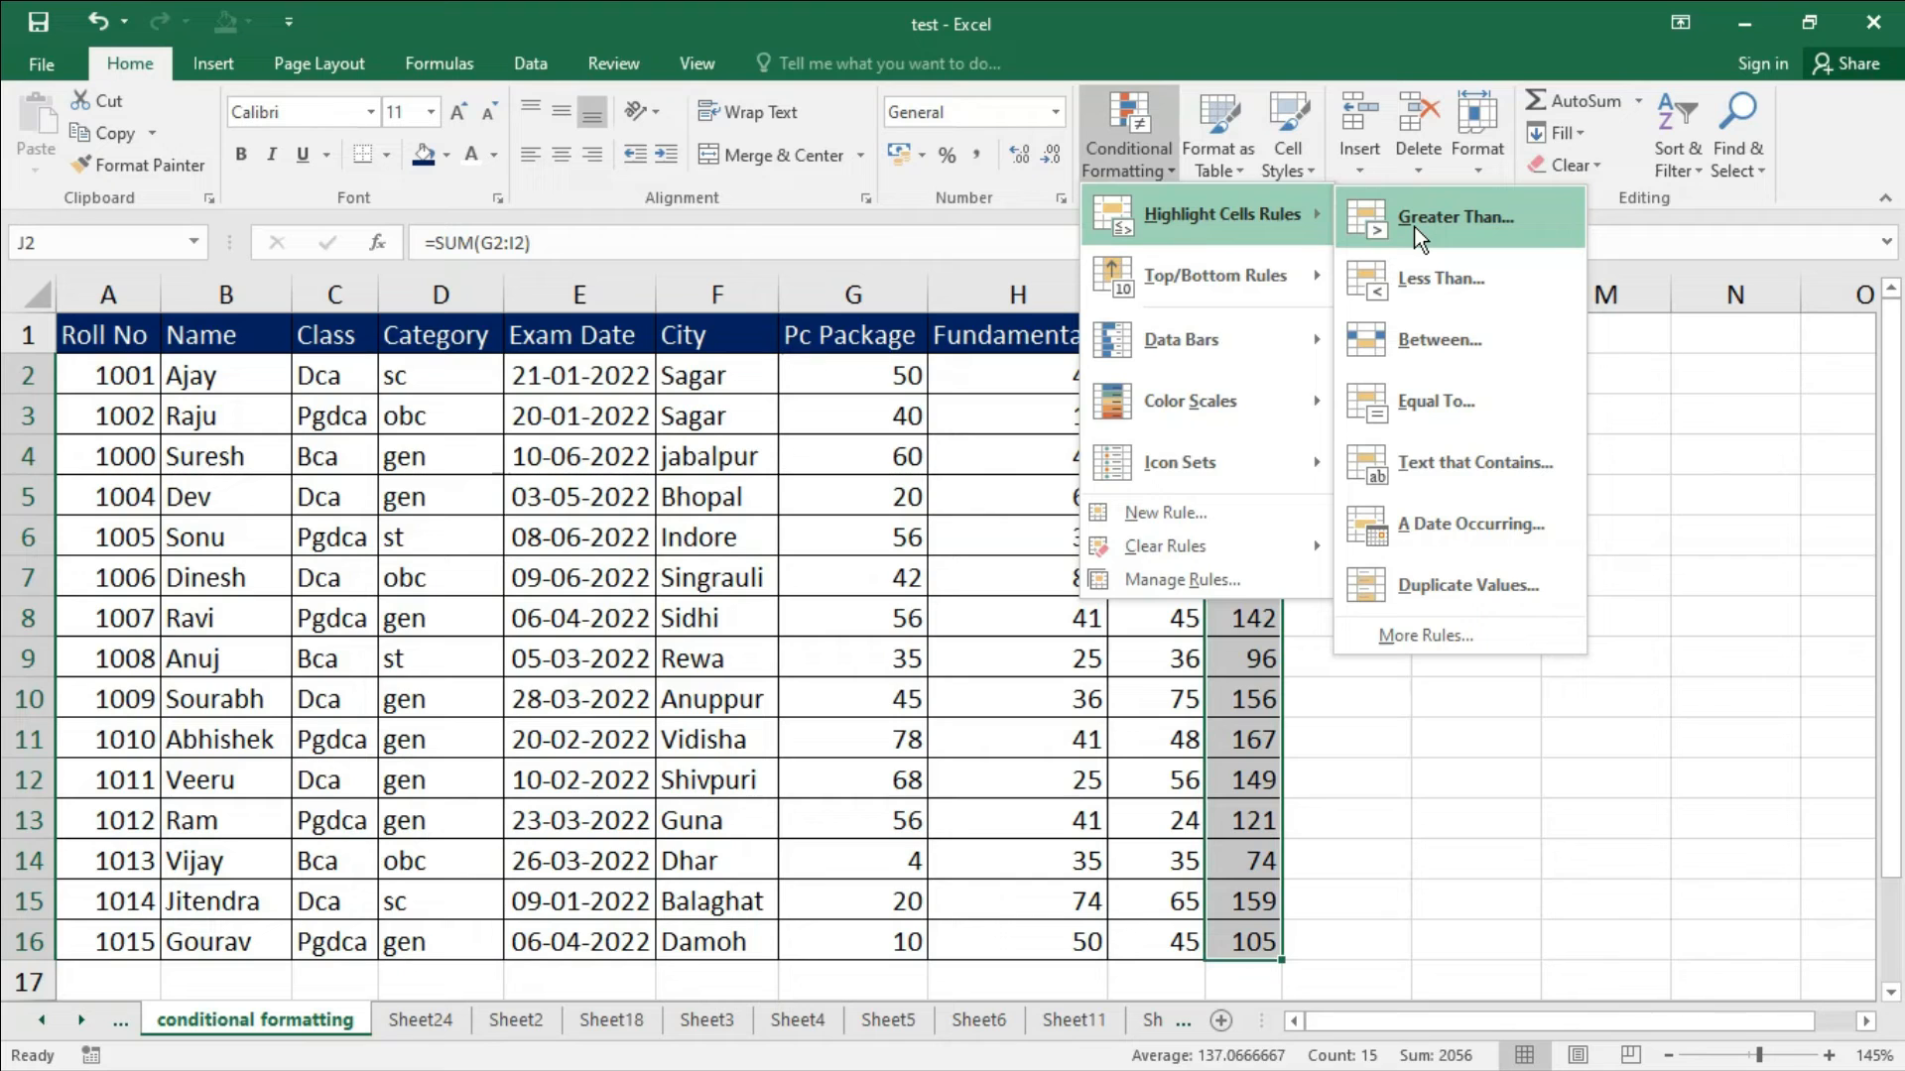
mouse_move(1153, 289)
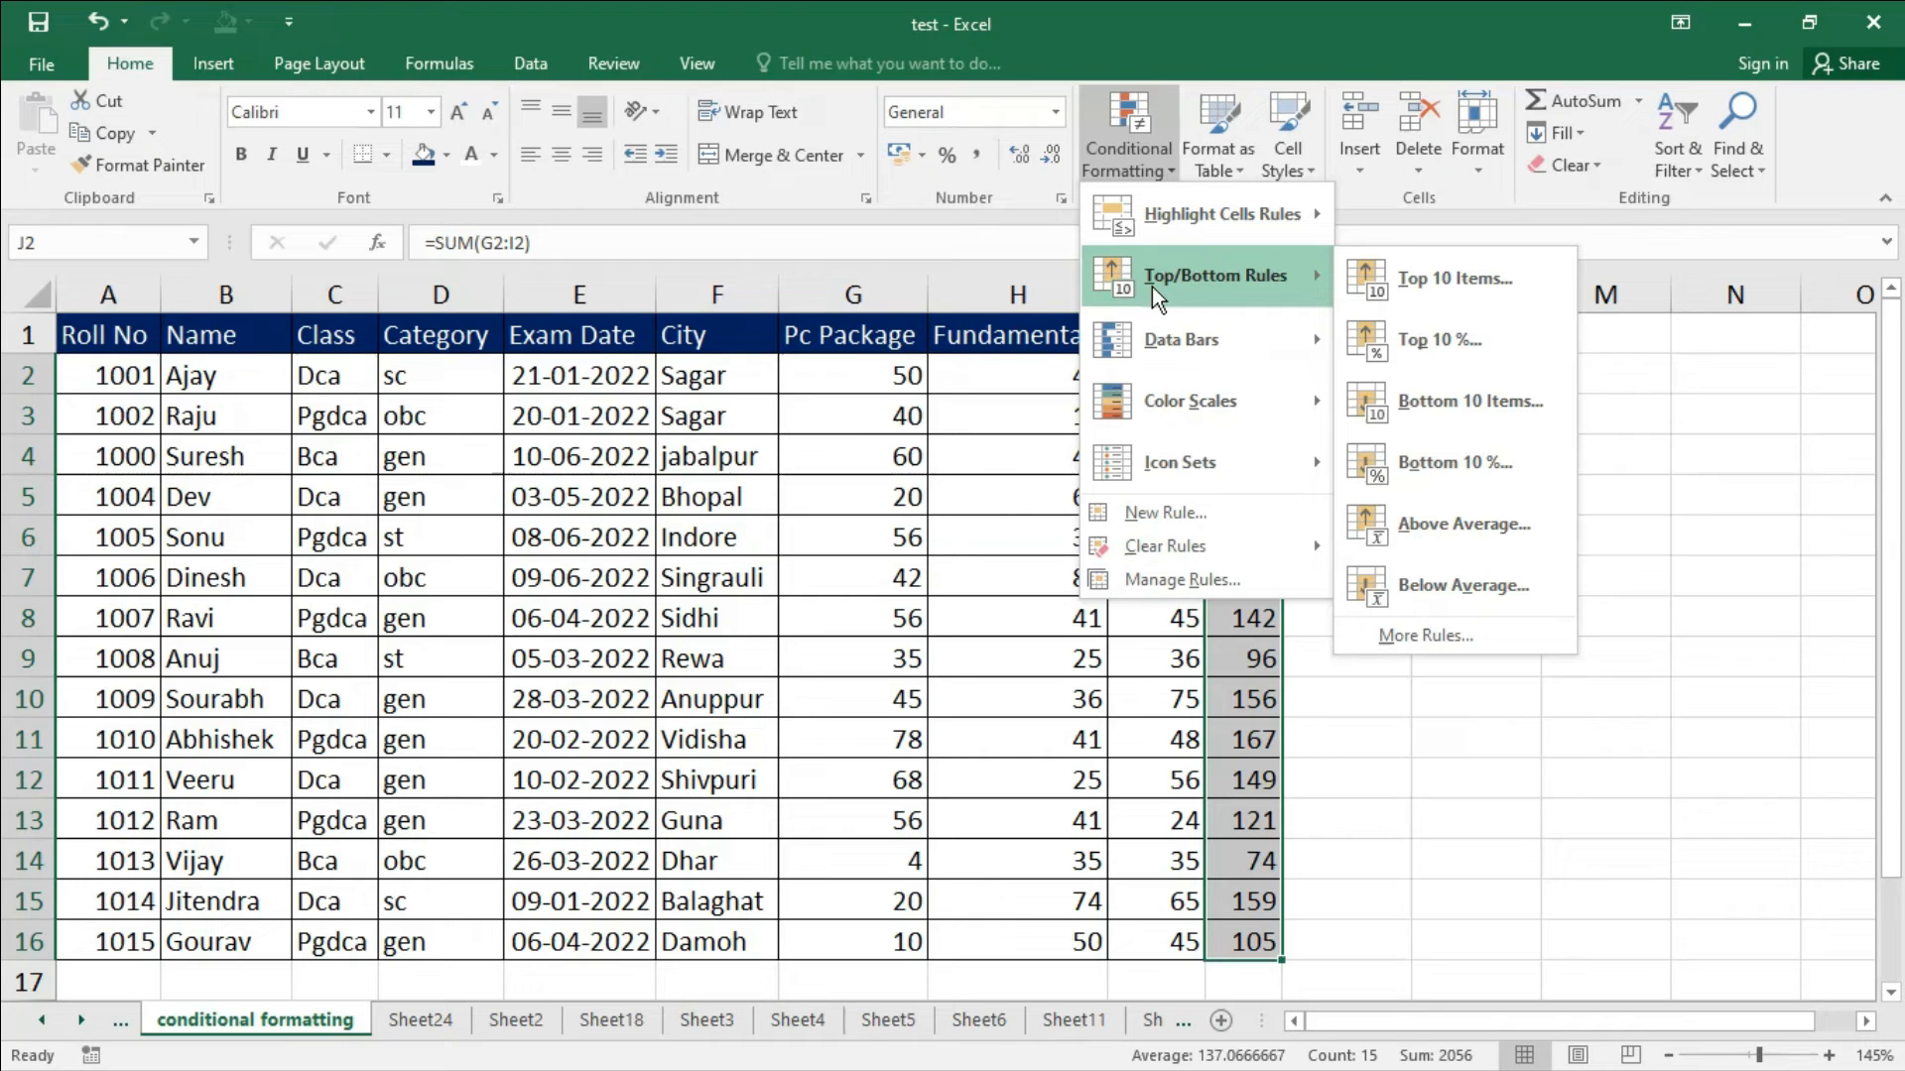
left_click(1220, 770)
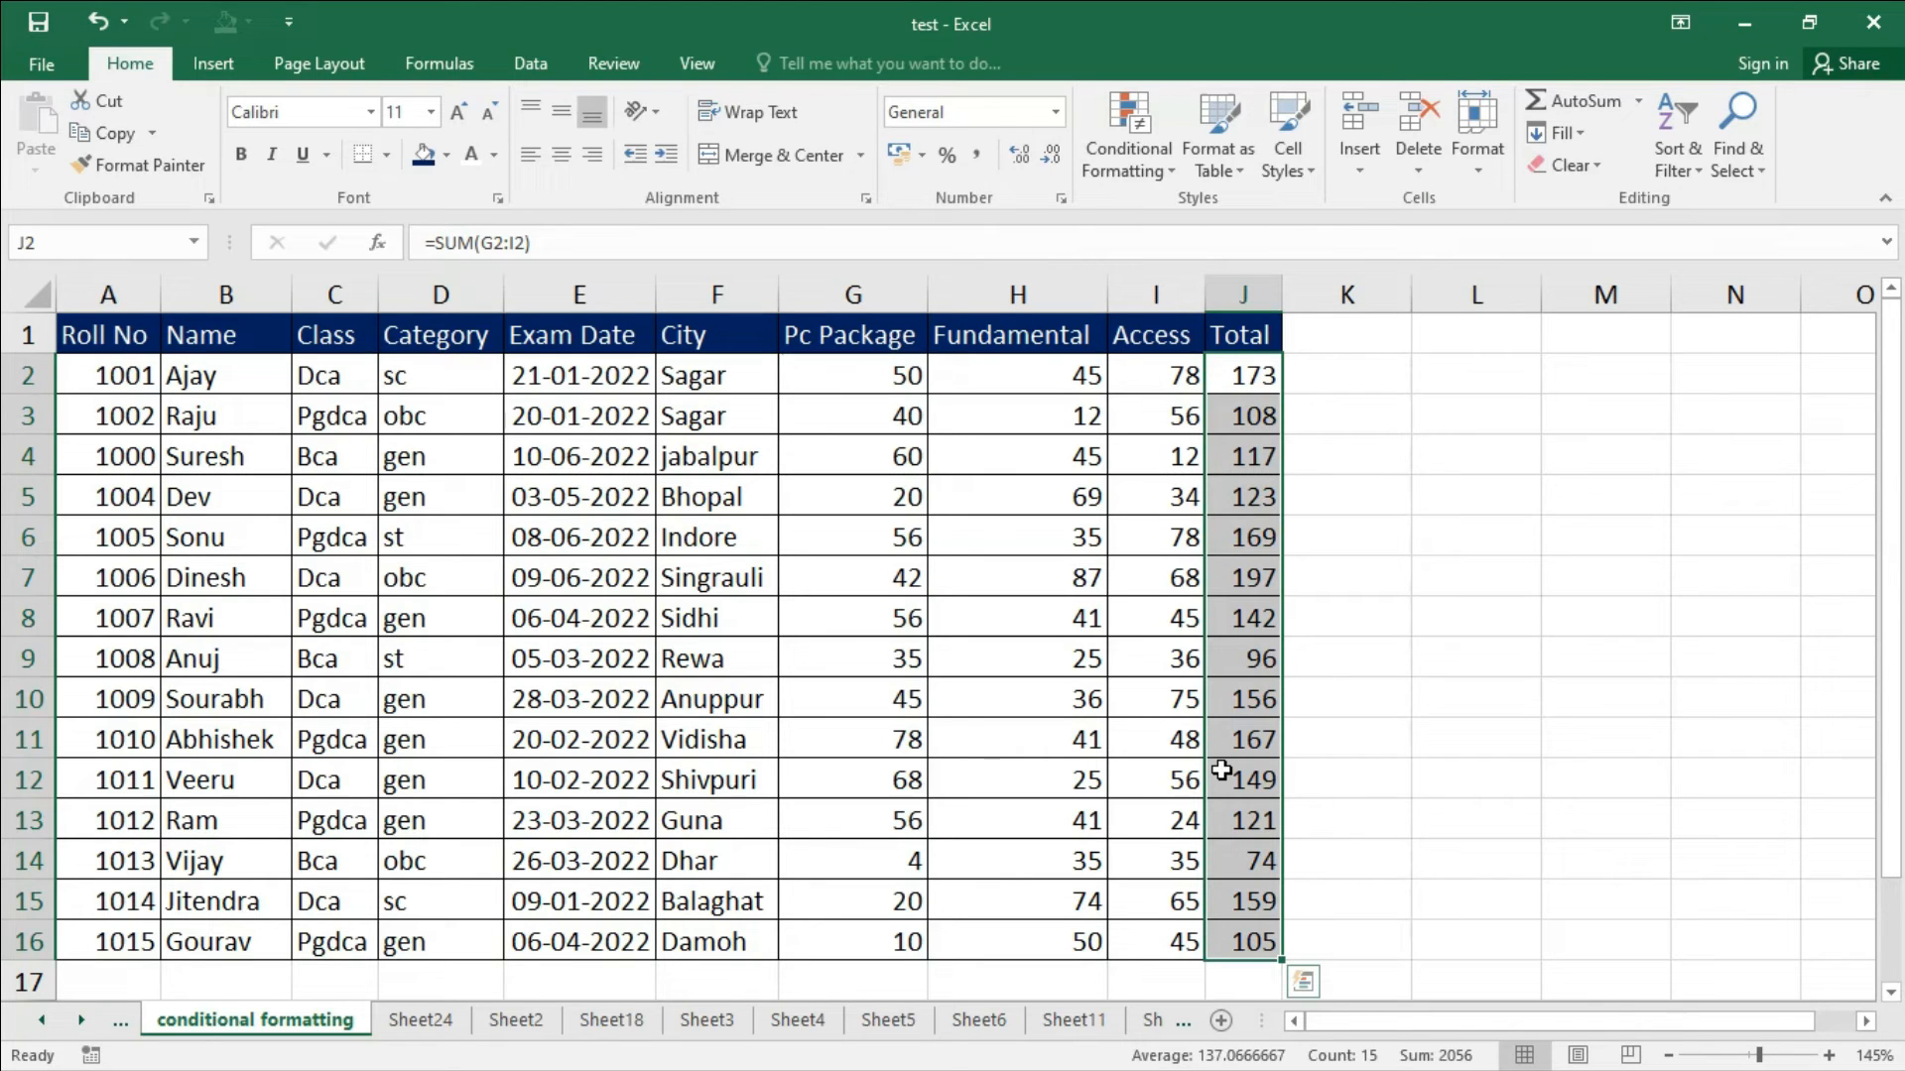
Start a Top 10 Items conditional formatting rule on the selected totals and set the number of top items to 5.
left_click(1147, 171)
mouse_move(1188, 290)
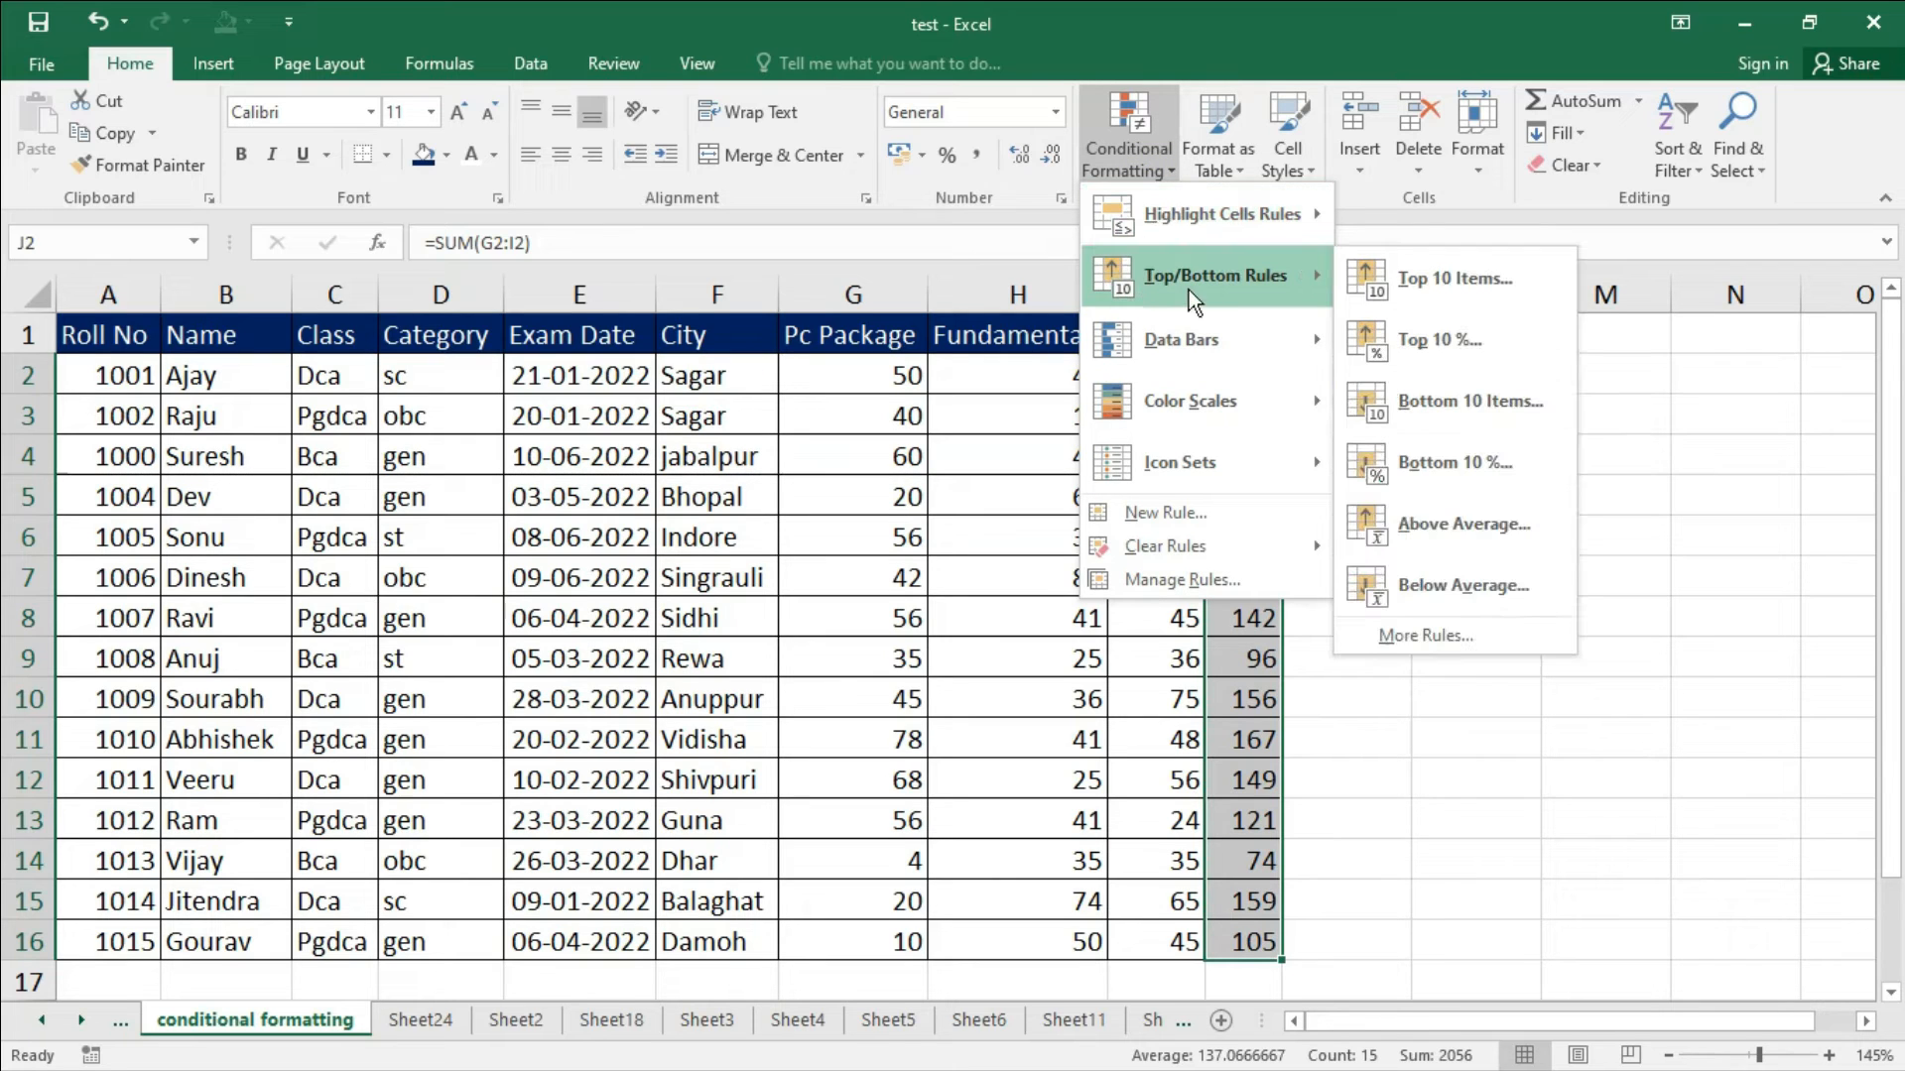
left_click(1450, 293)
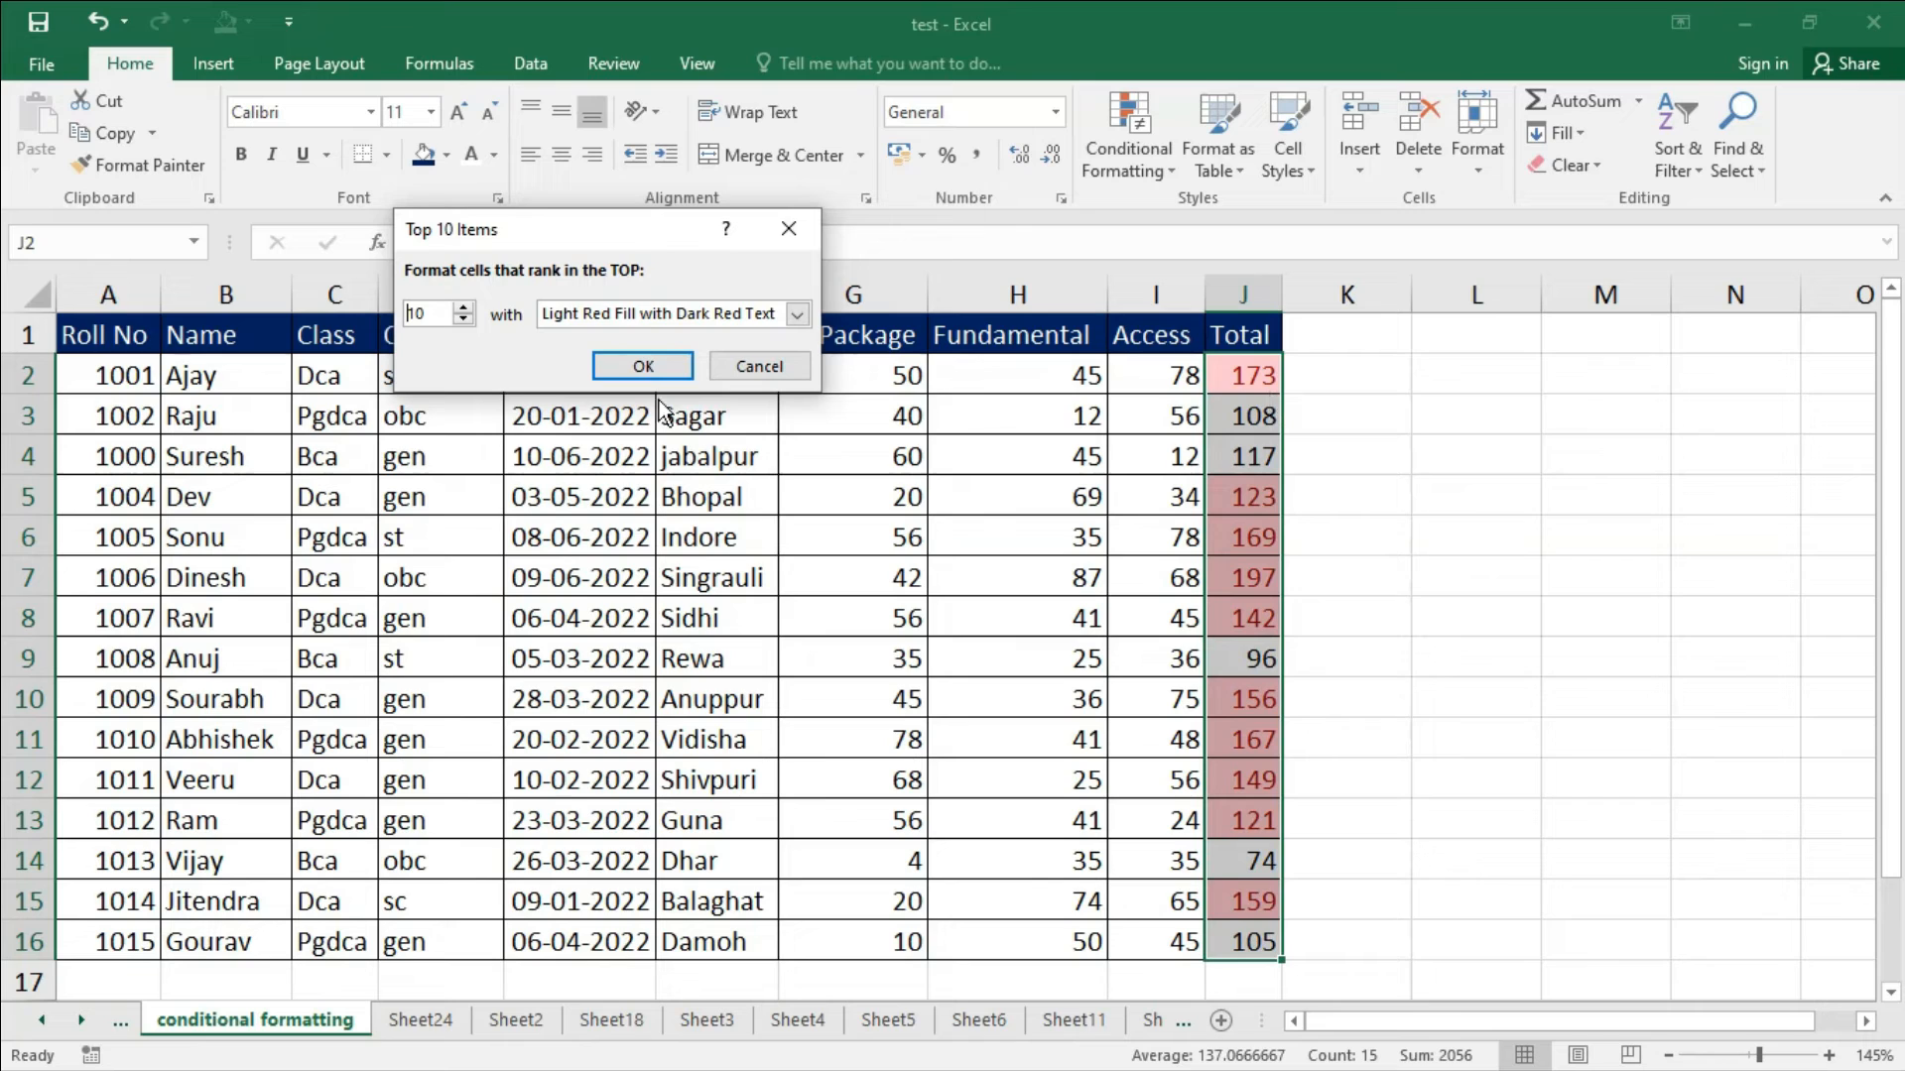
left_click(463, 309)
left_click(463, 308)
left_click(464, 309)
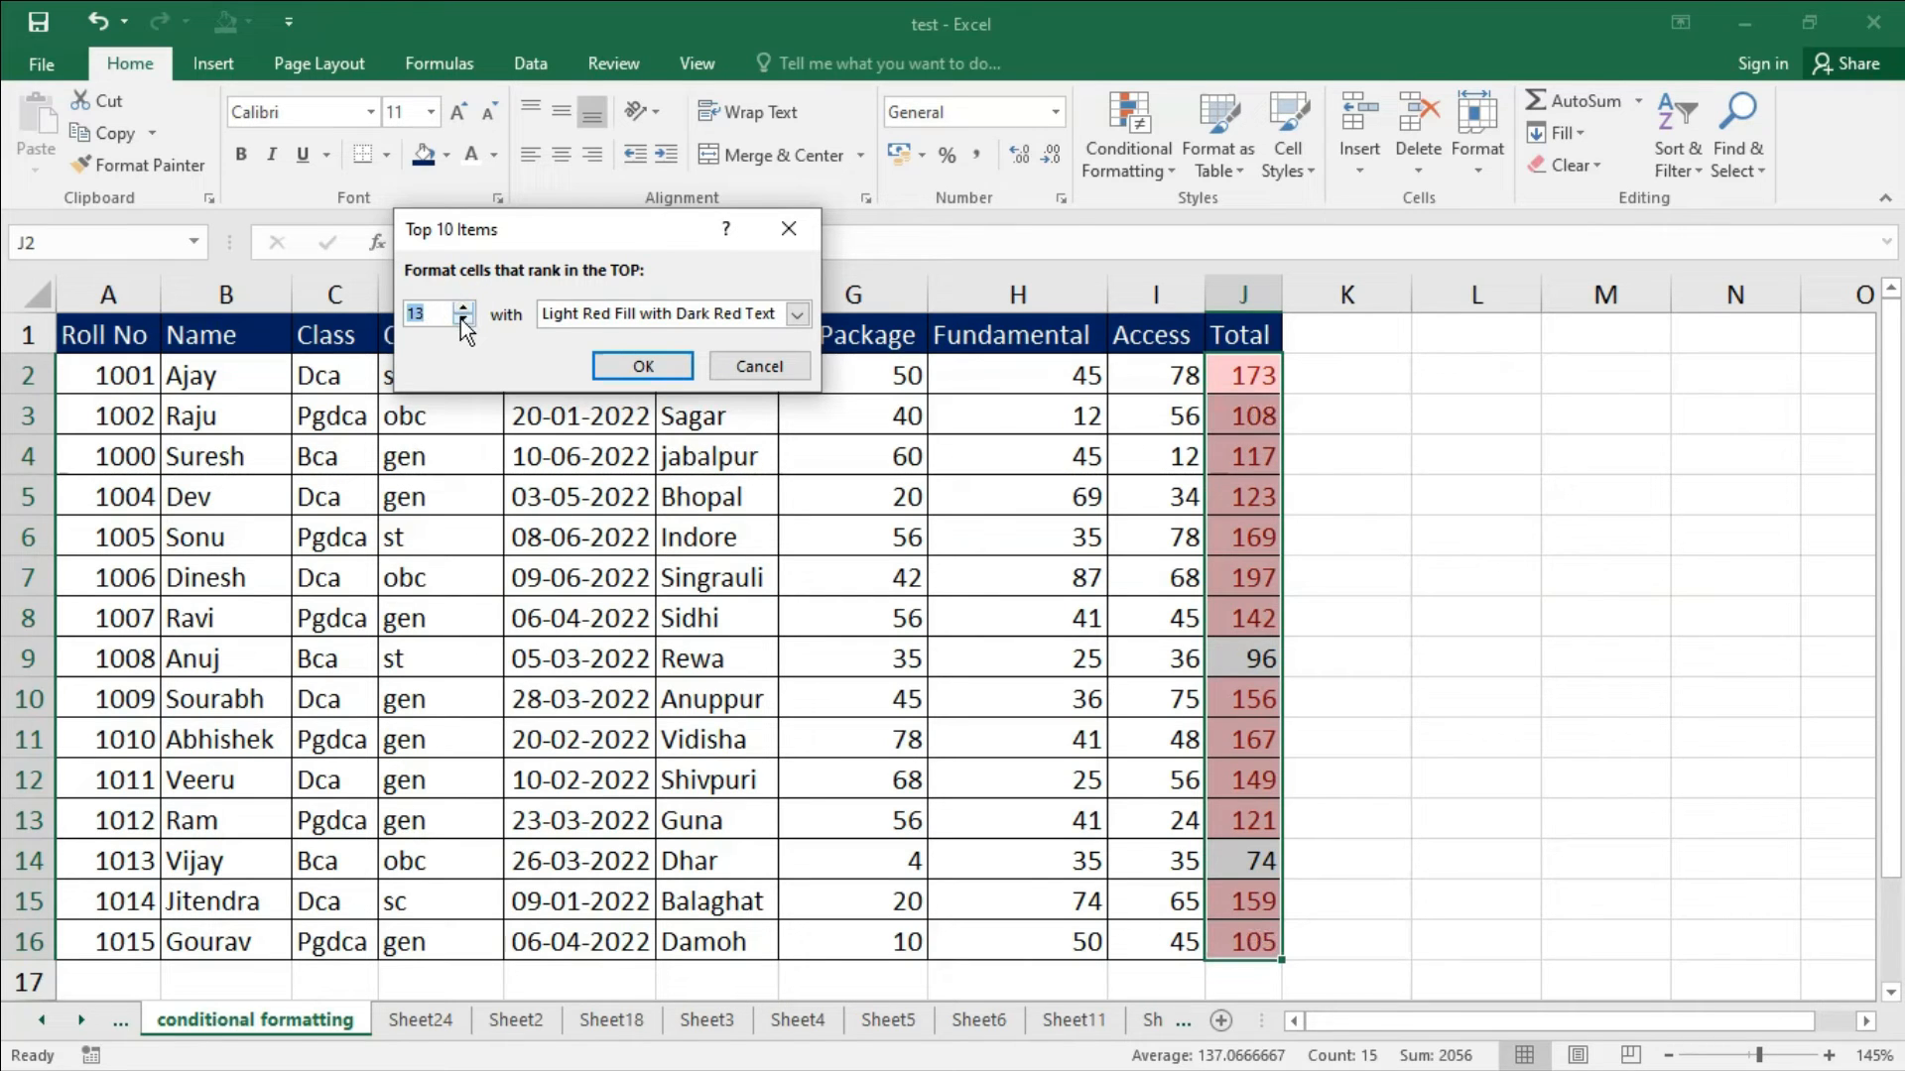
left_click(463, 321)
left_click(463, 321)
left_click(463, 322)
left_click(463, 322)
left_click(464, 322)
left_click(463, 321)
left_click(463, 322)
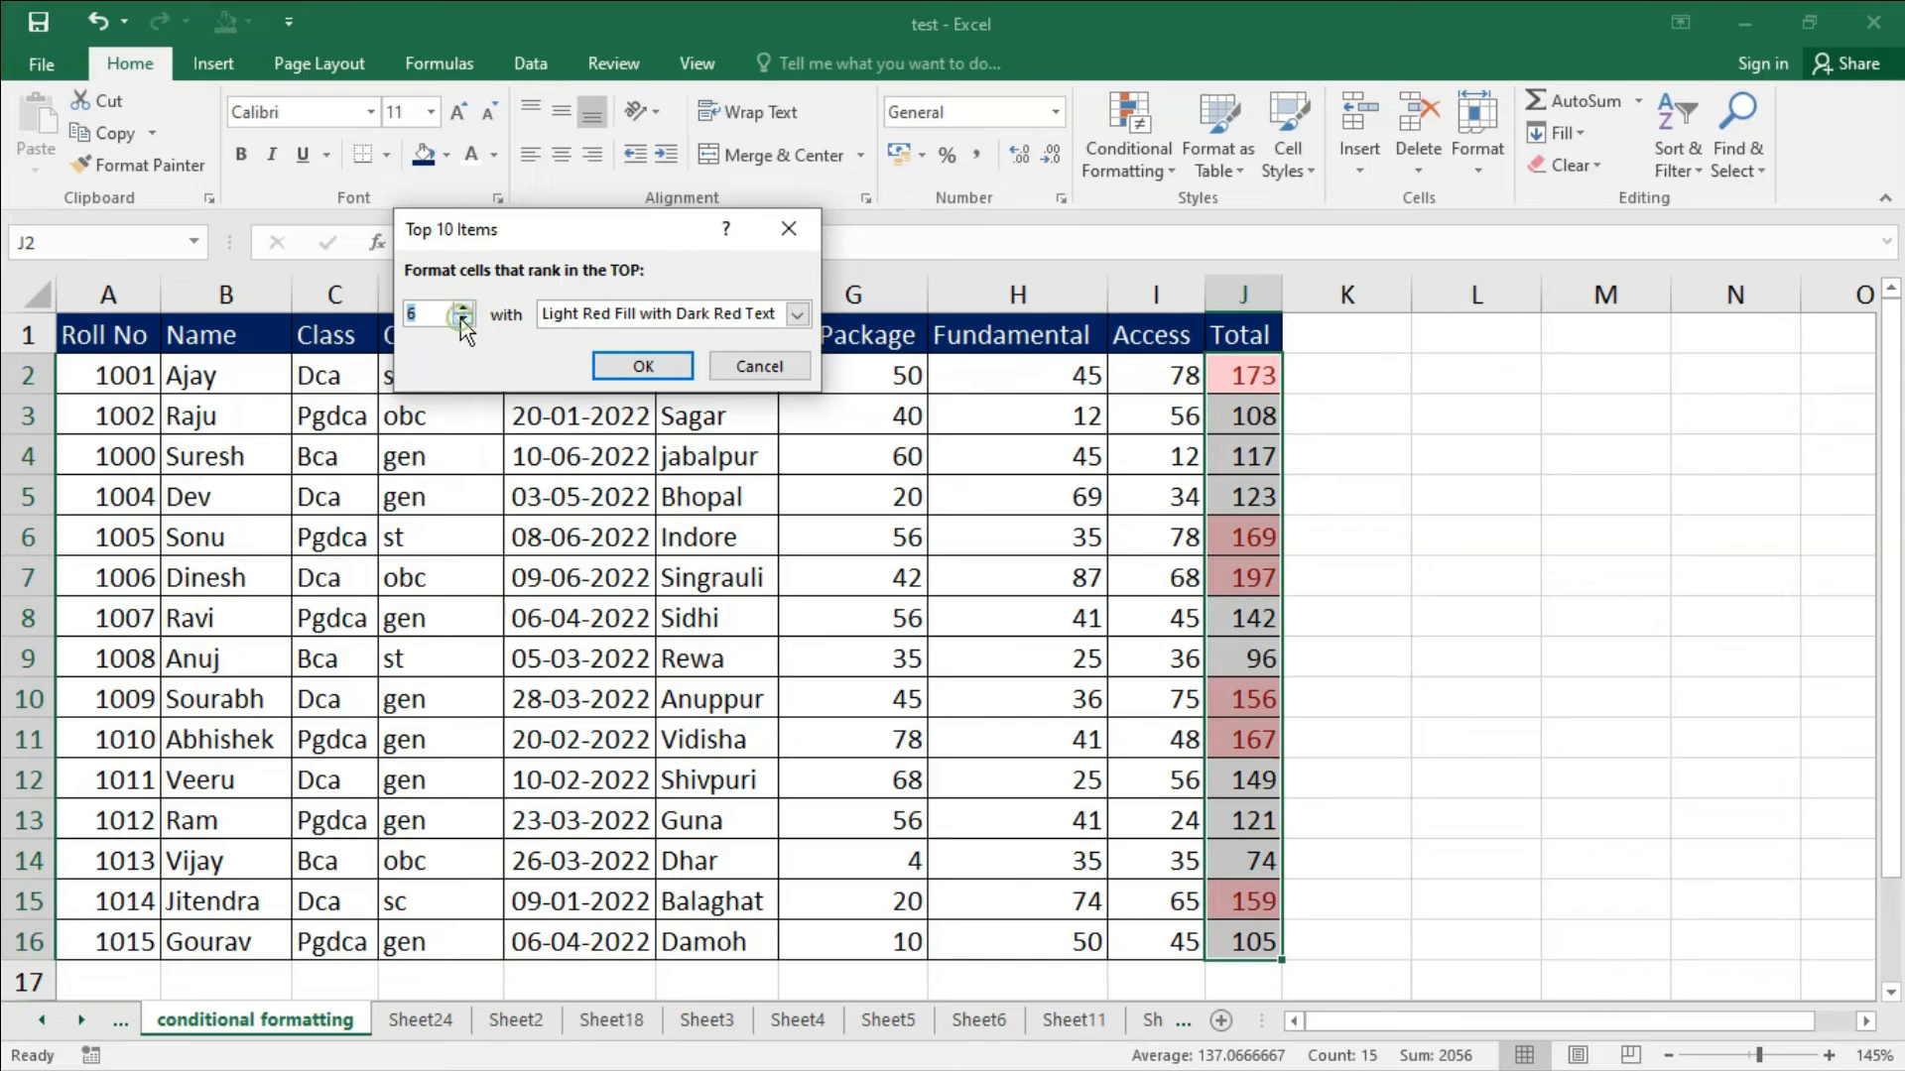
left_click(462, 322)
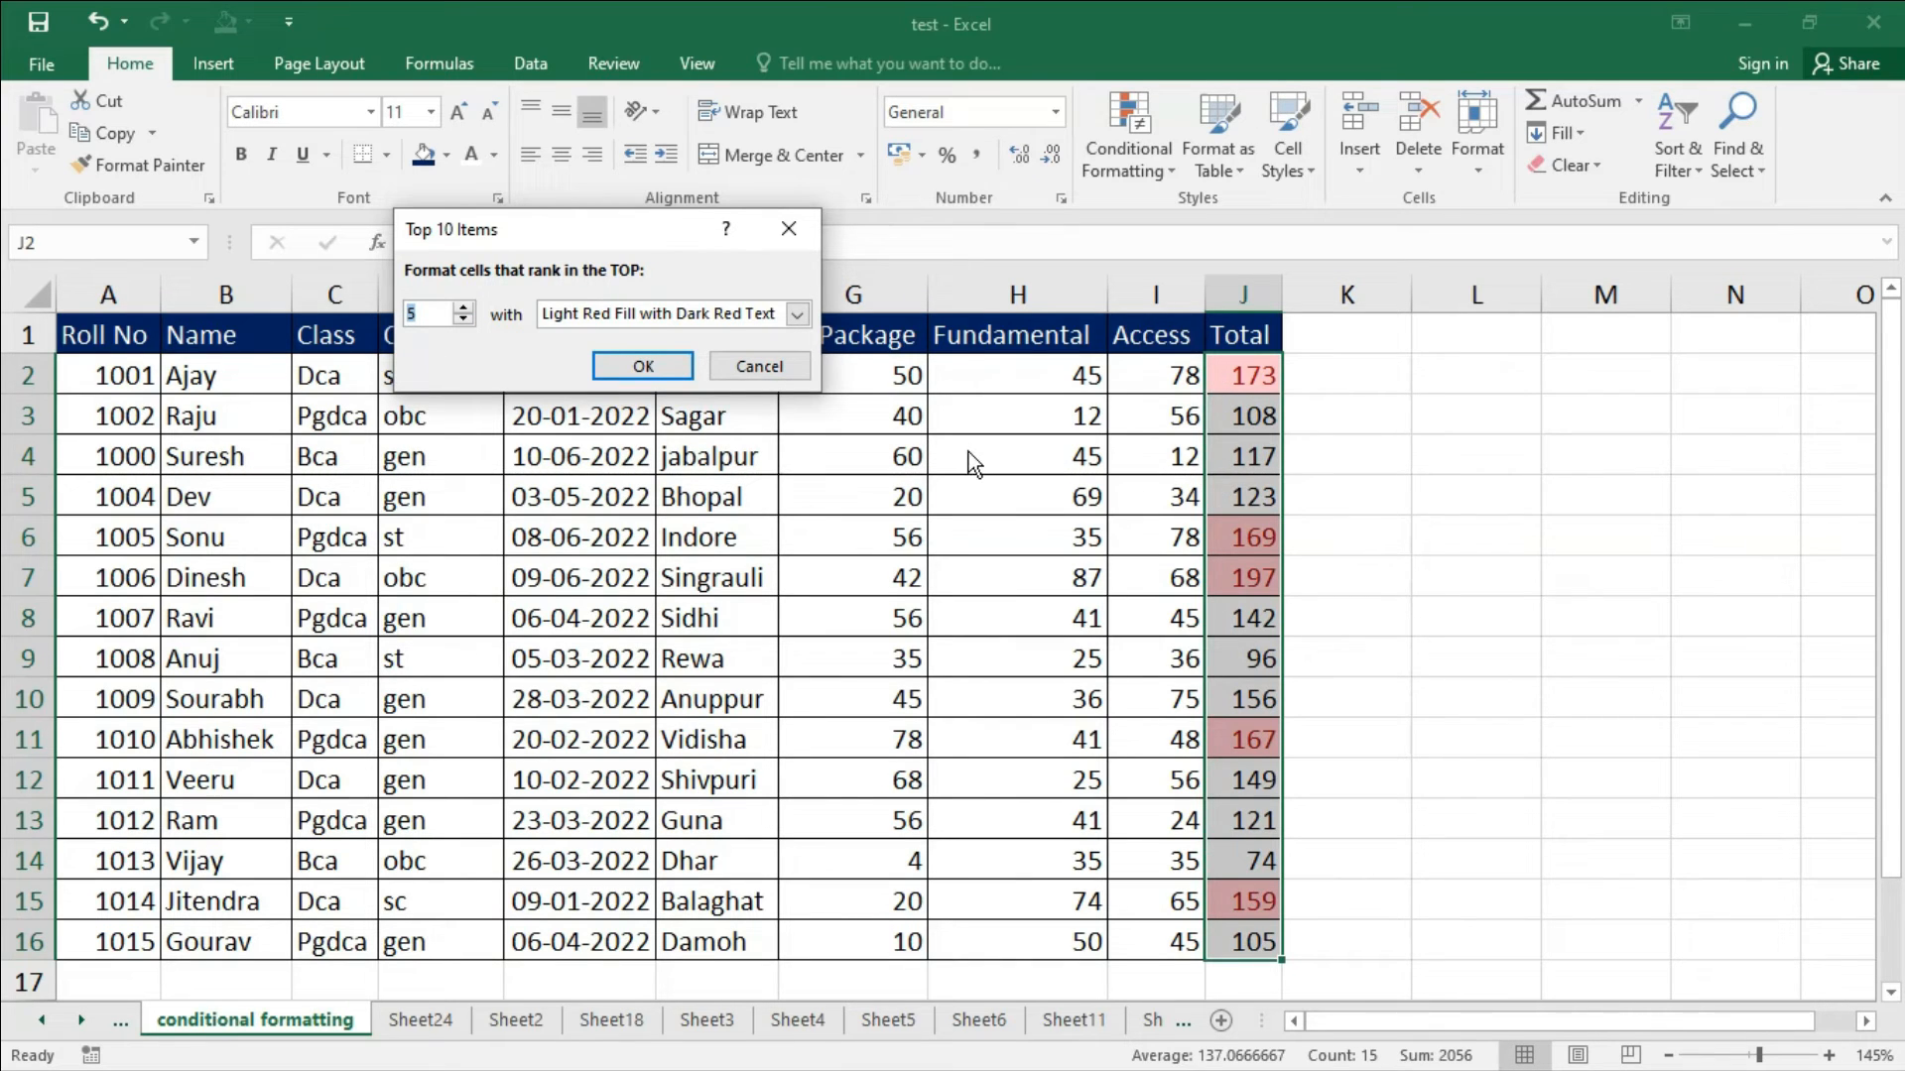
Try the Yellow Fill with Dark Yellow Text, Green Fill with Dark Green Text, Red Border and Red Text formats for the rule.
left_click(797, 314)
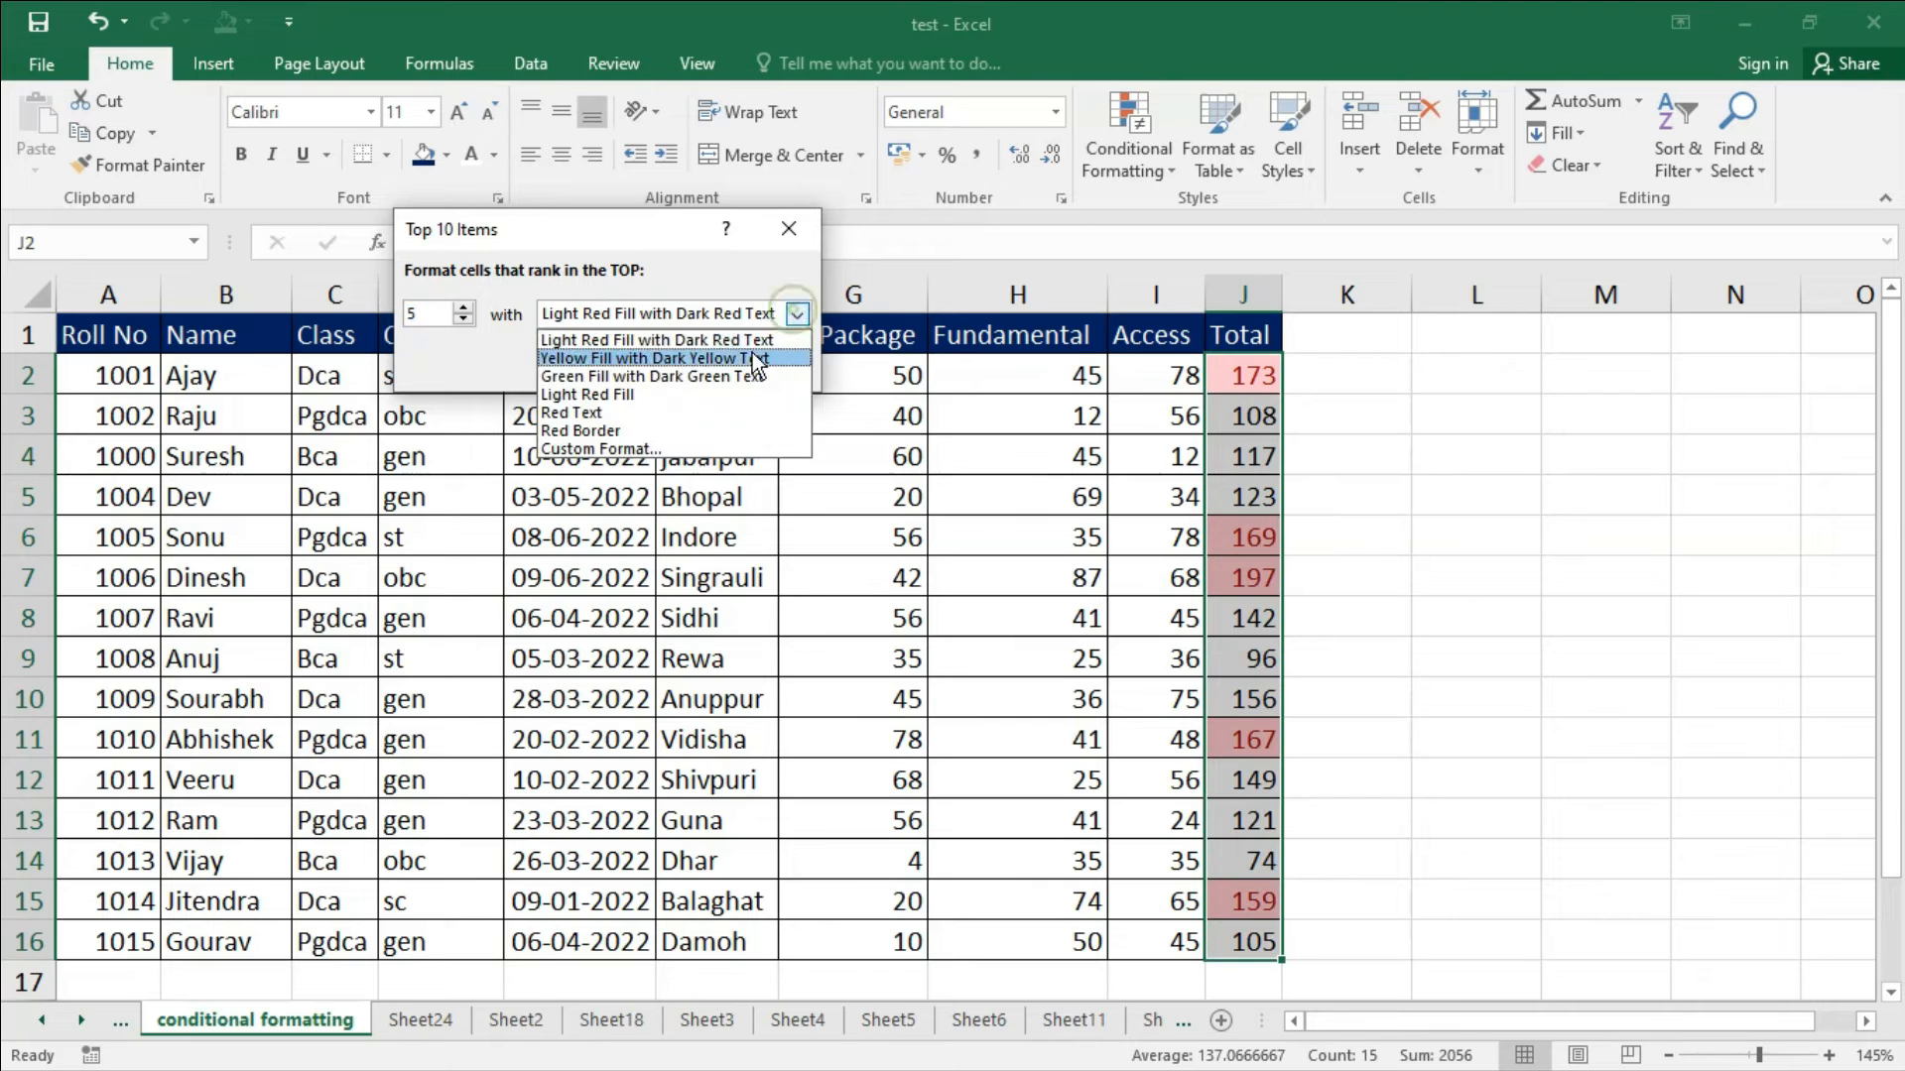
left_click(752, 353)
left_click(800, 314)
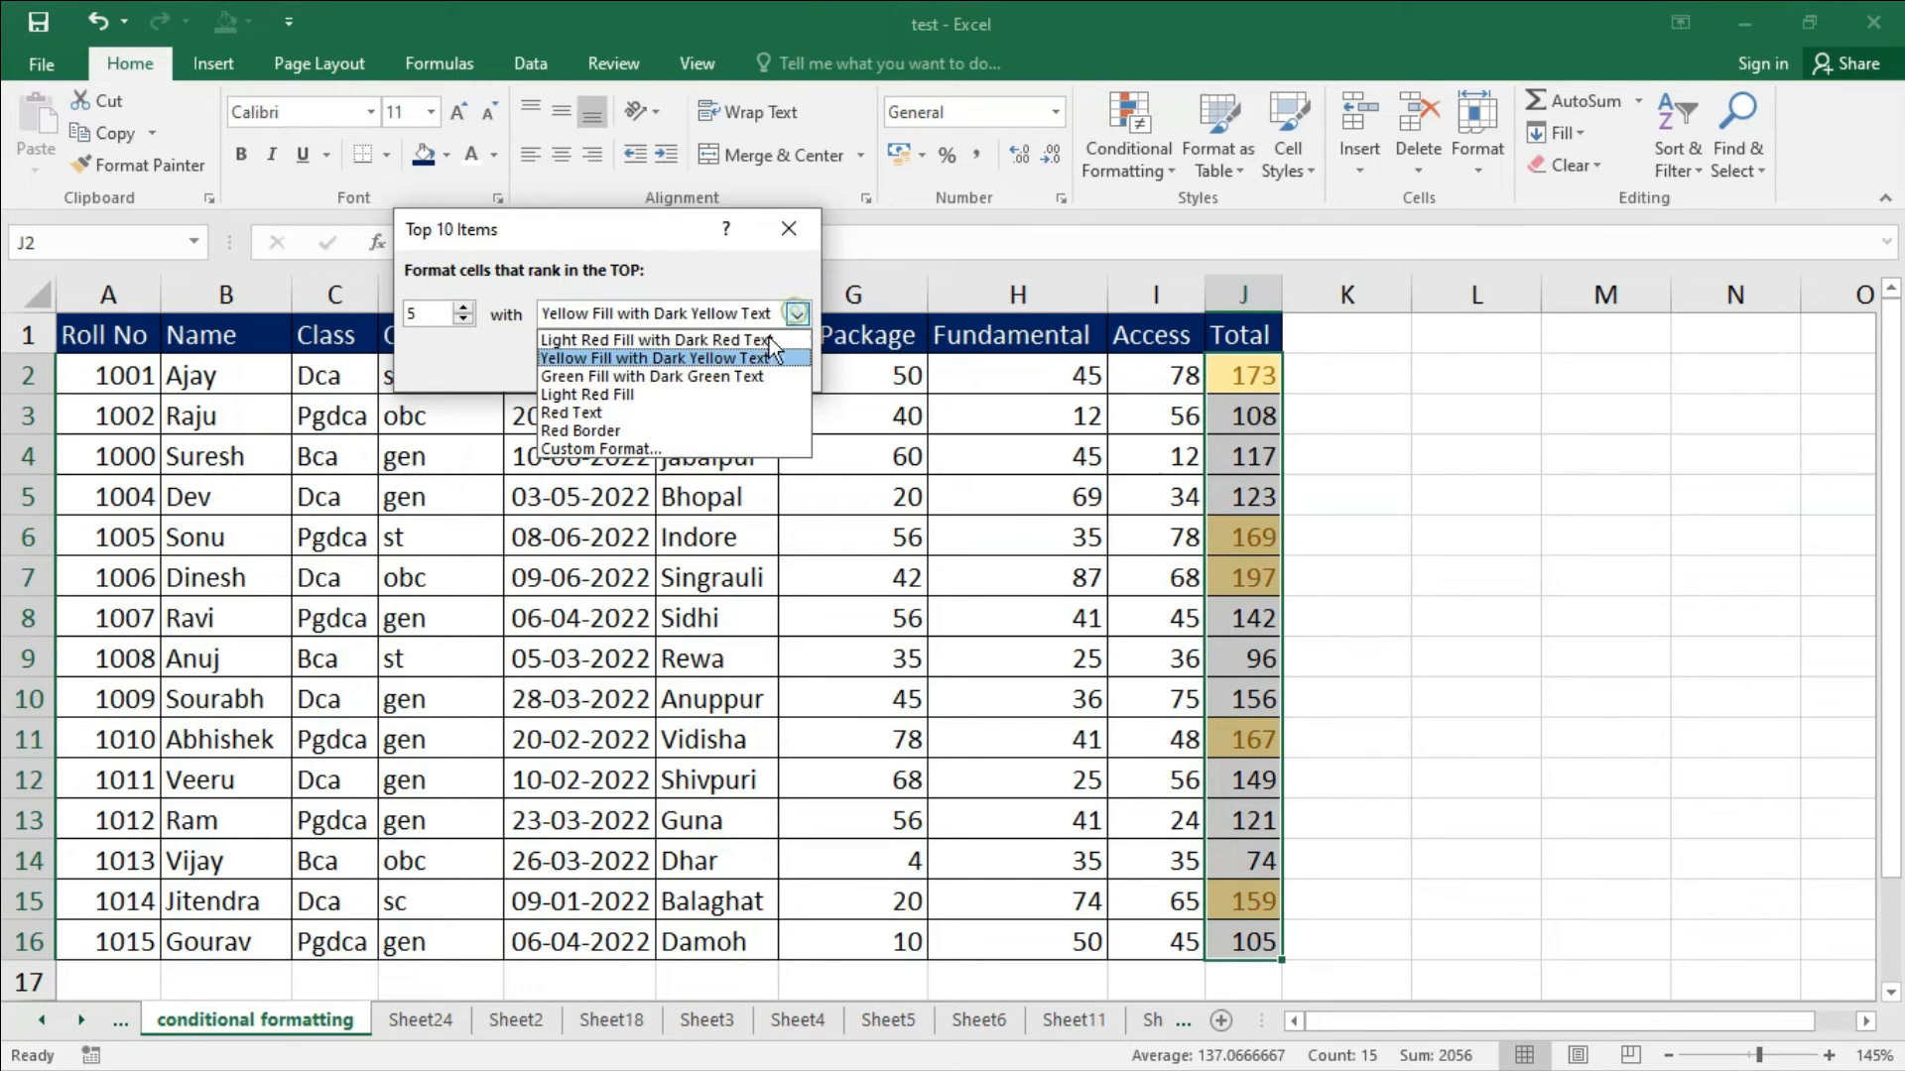
left_click(731, 377)
left_click(797, 314)
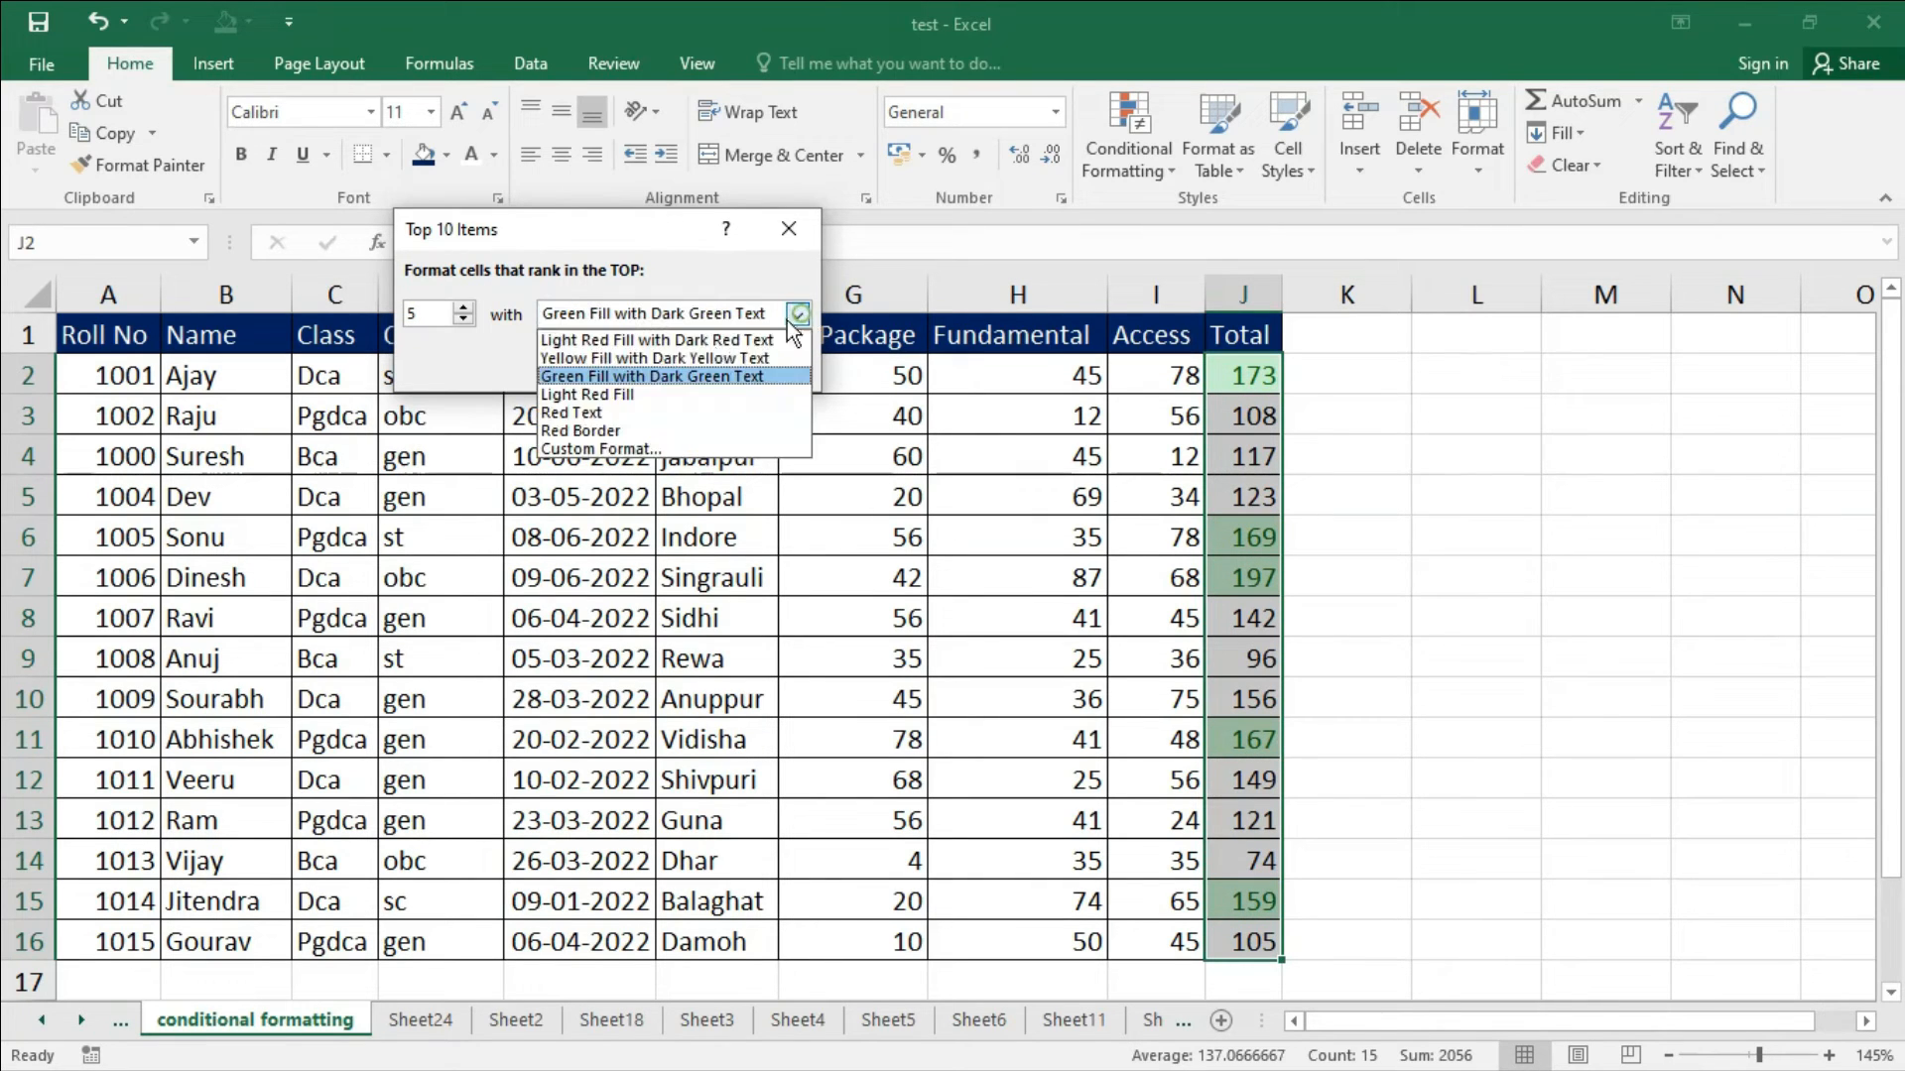
left_click(657, 429)
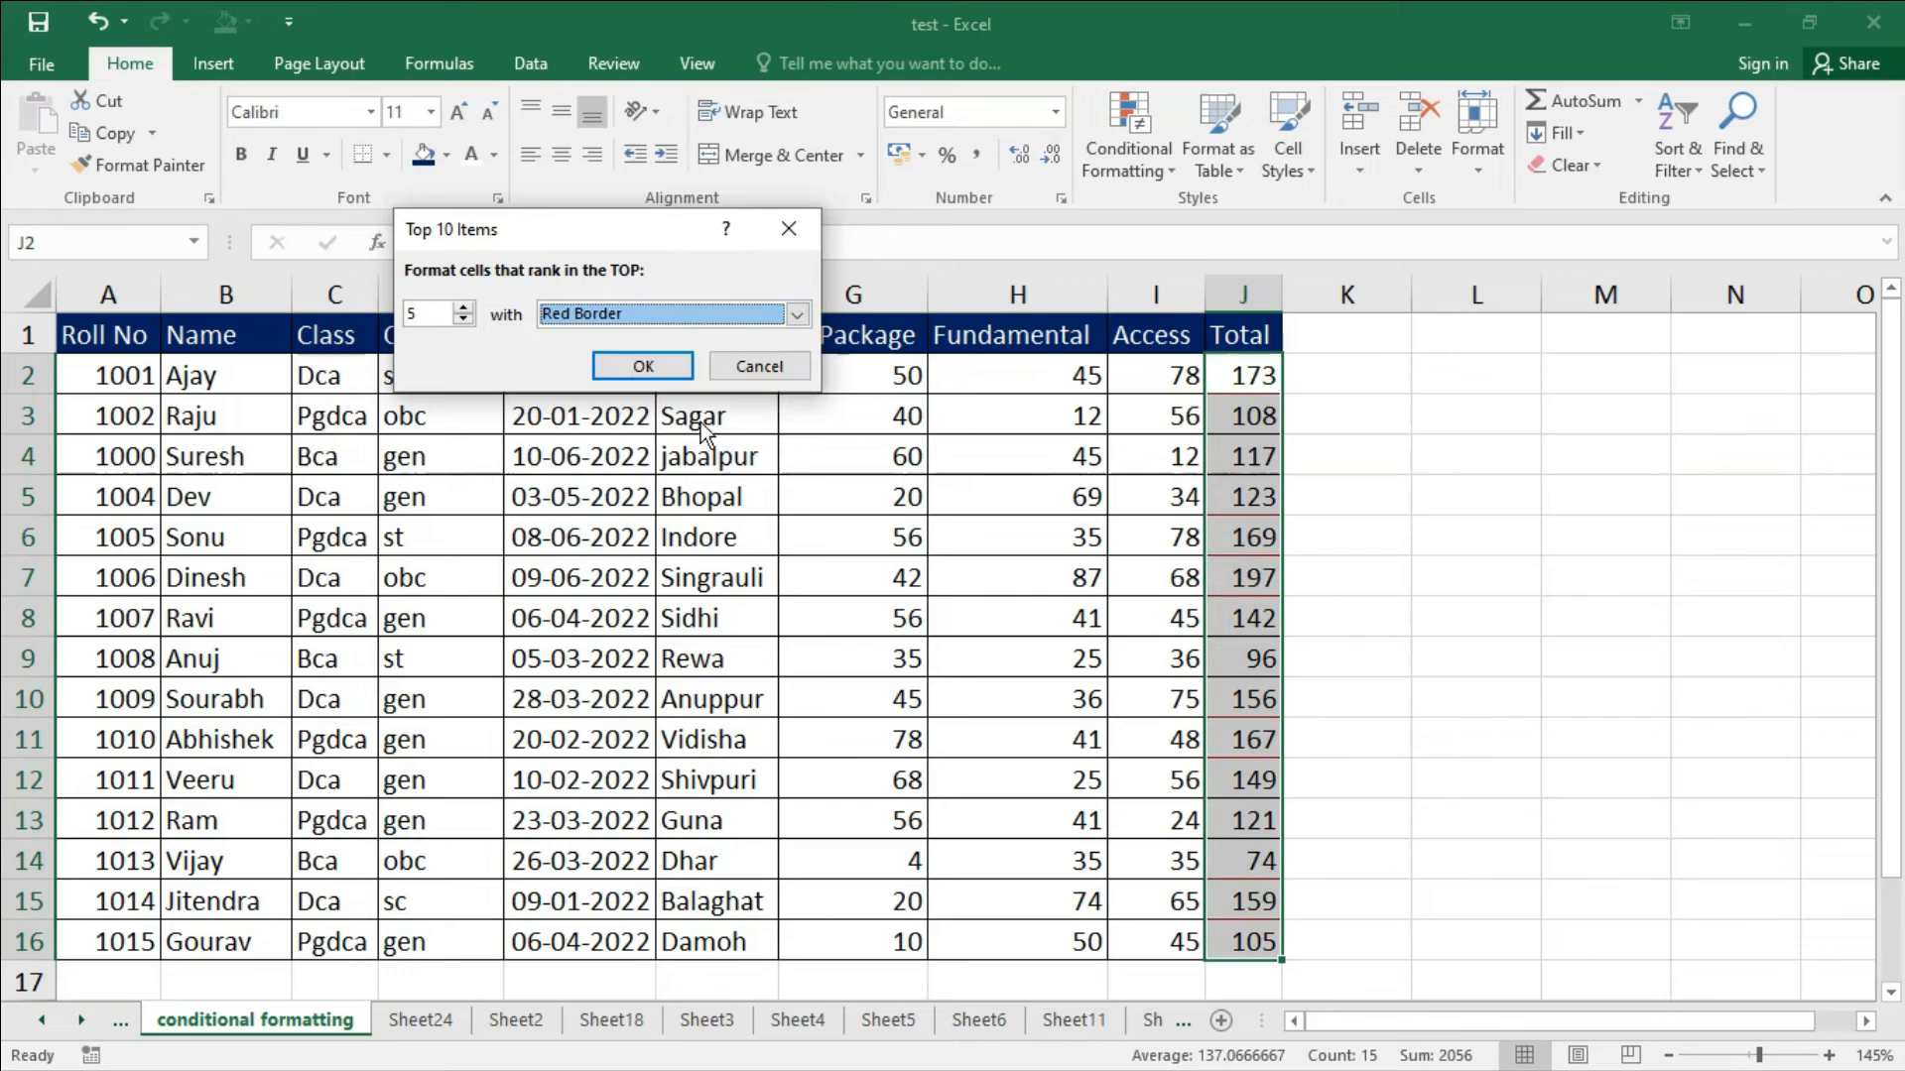
left_click(798, 314)
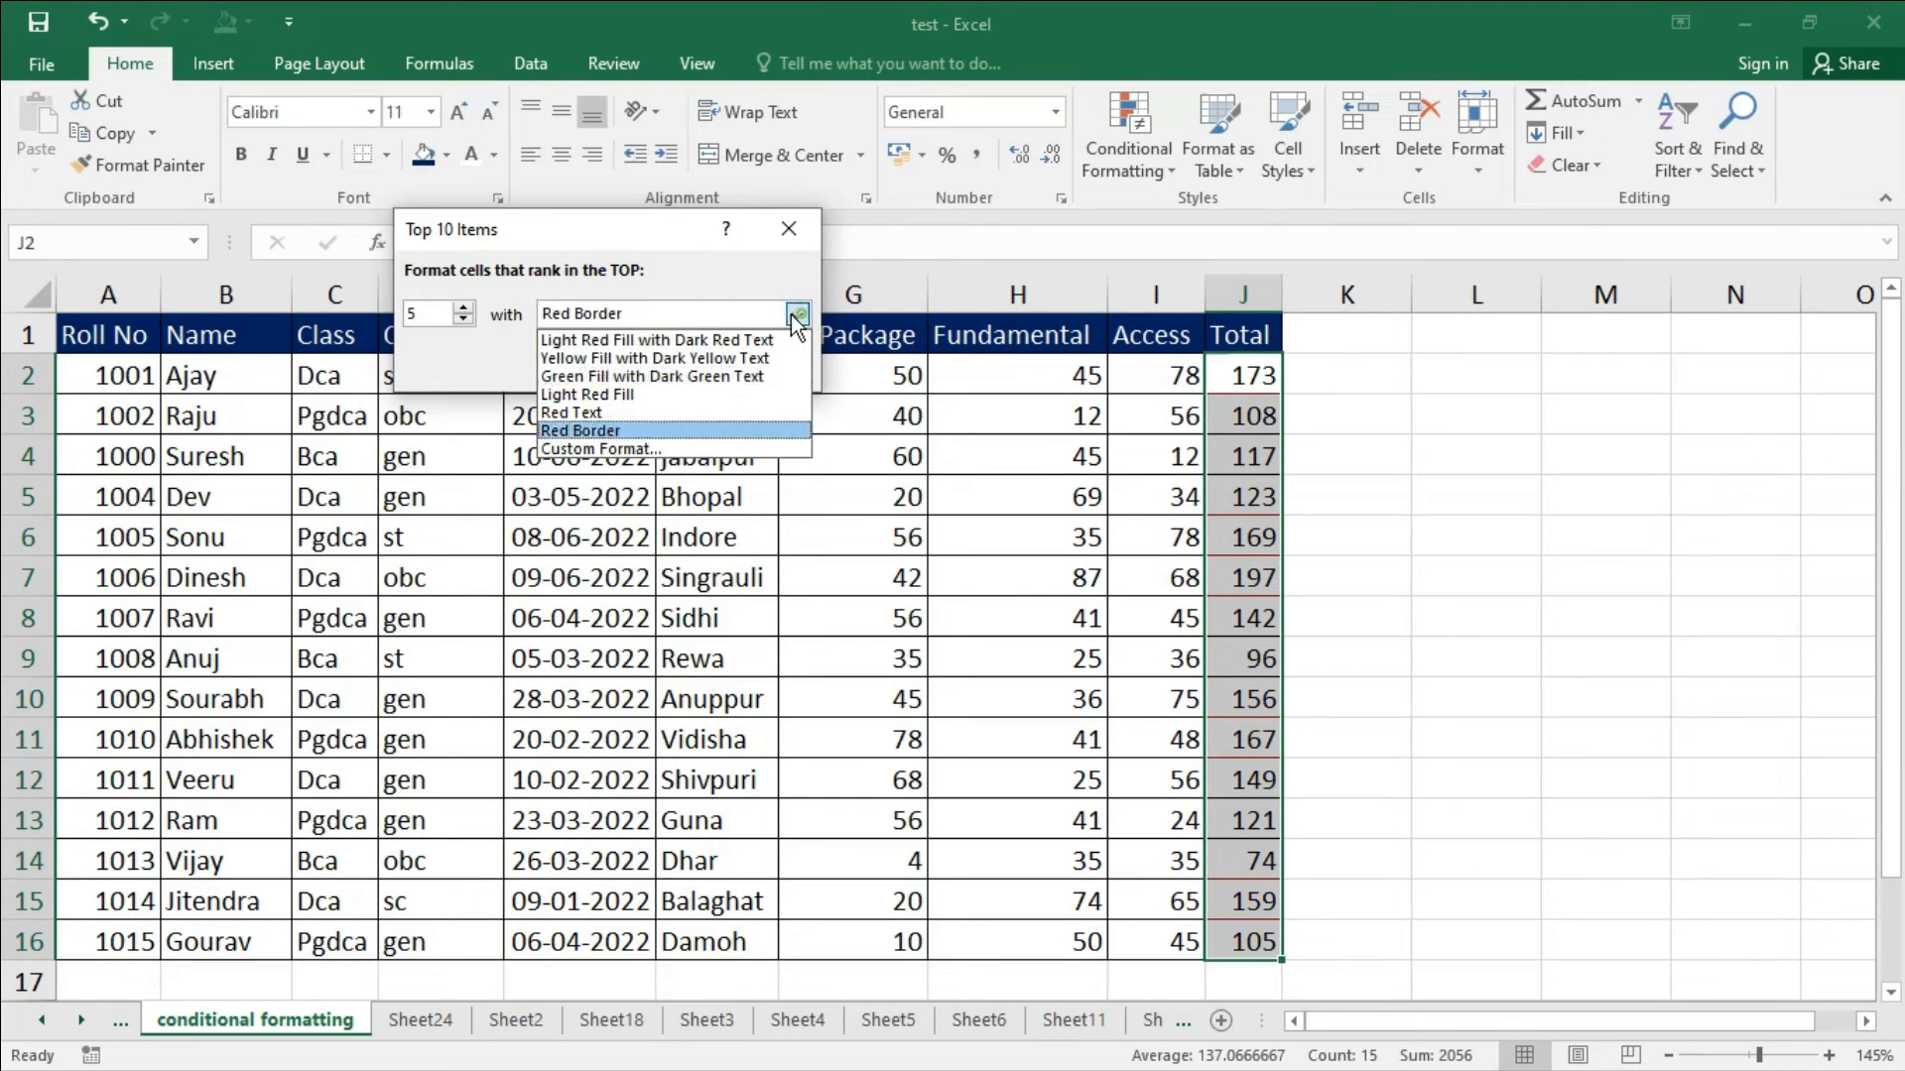
left_click(646, 409)
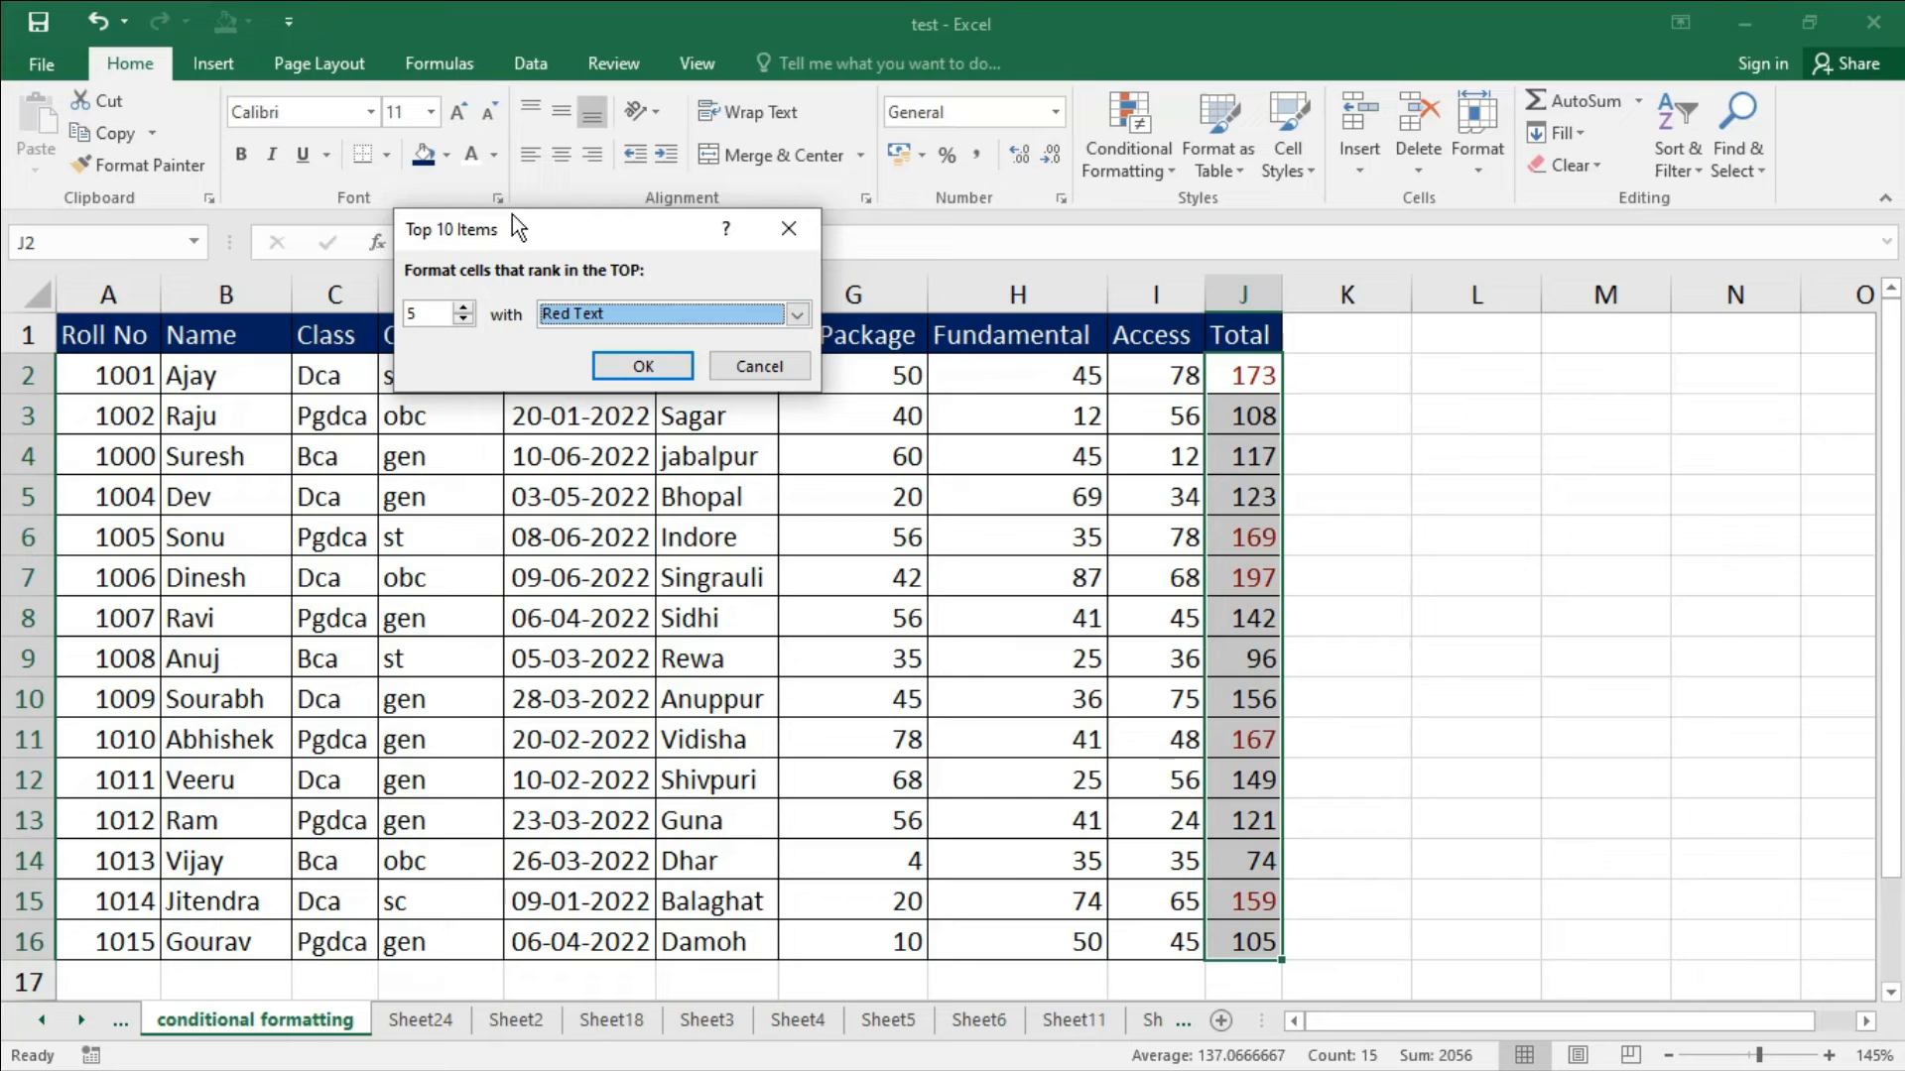
Try different top item counts, ending on 5, and set the rule's format to Green Fill with Dark Green Text.
left_click(461, 308)
left_click(463, 319)
left_click(463, 319)
left_click(463, 320)
left_click(464, 319)
left_click(463, 319)
left_click(464, 308)
left_click(797, 314)
left_click(772, 377)
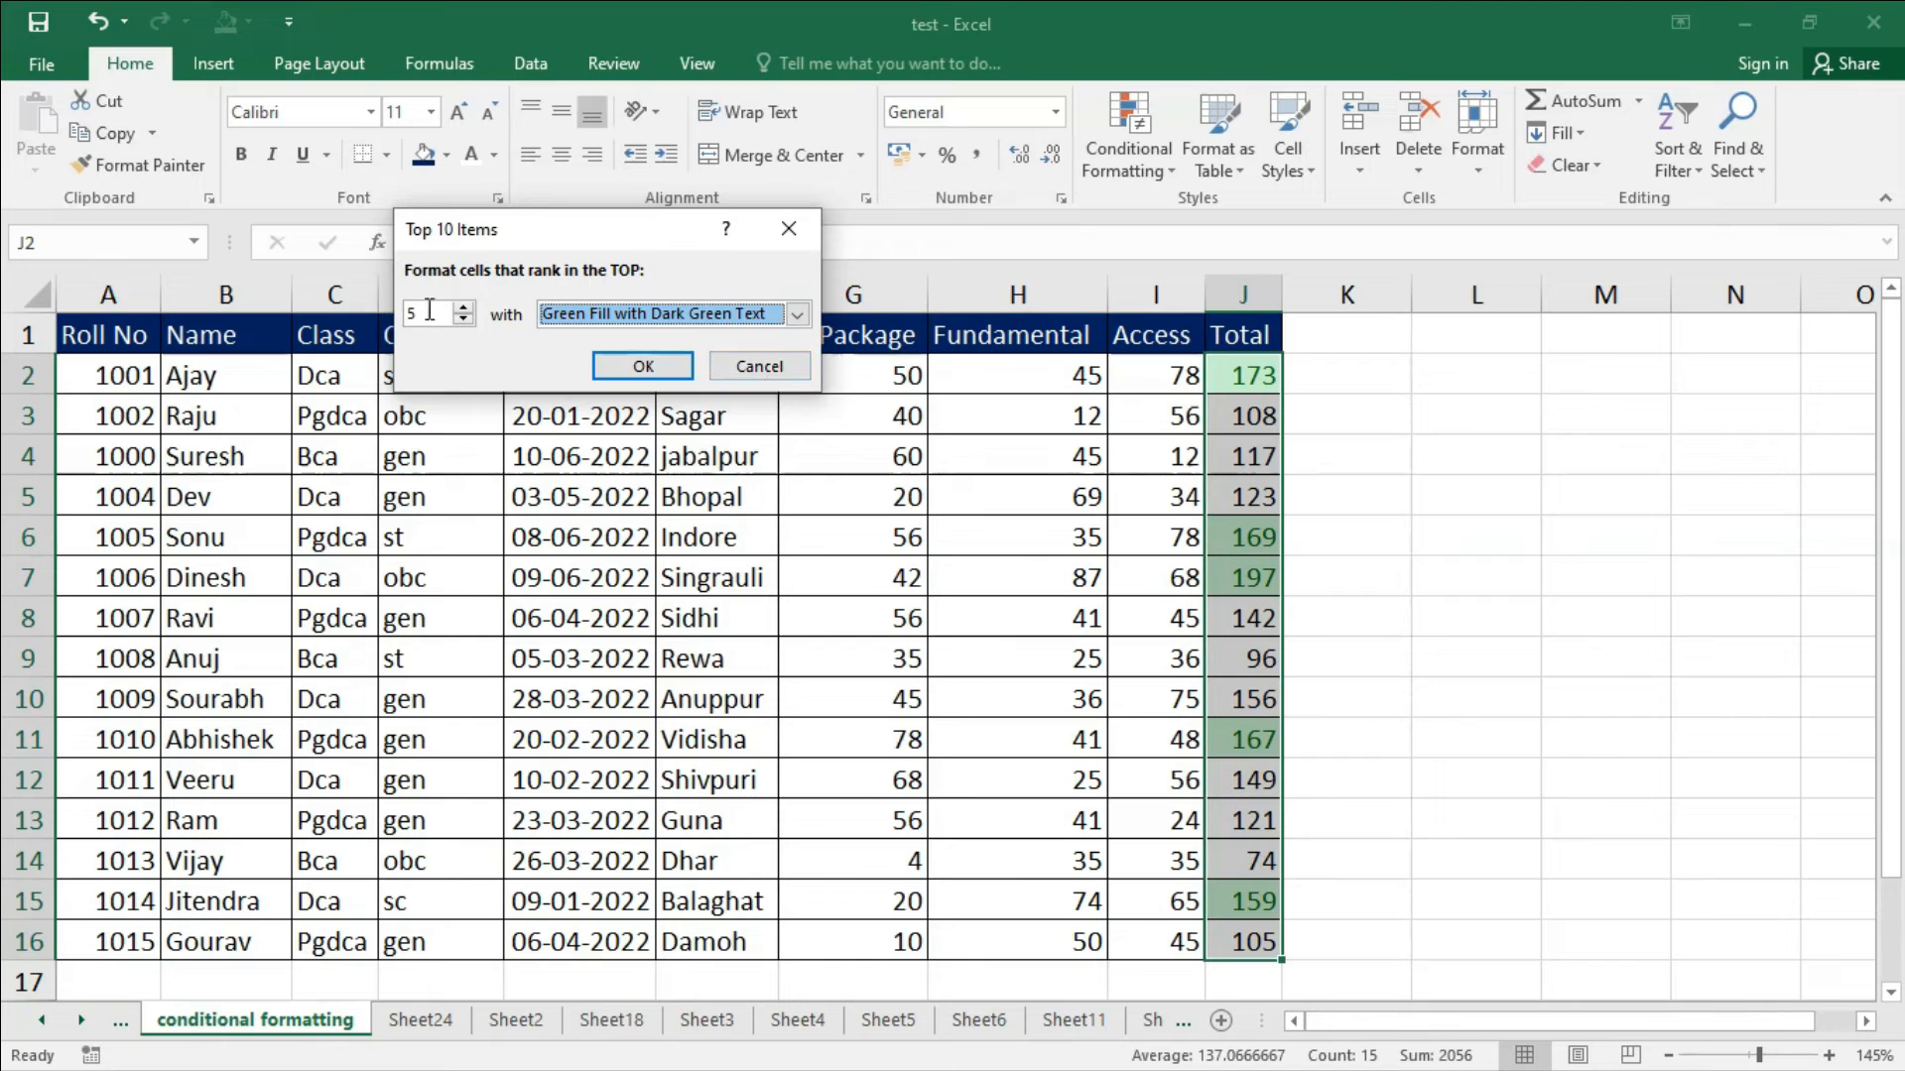
Raise the number of top items to 12 and apply the green fill rule to the Total values.
left_click(462, 308)
left_click(463, 309)
left_click(462, 309)
left_click(463, 309)
left_click(462, 309)
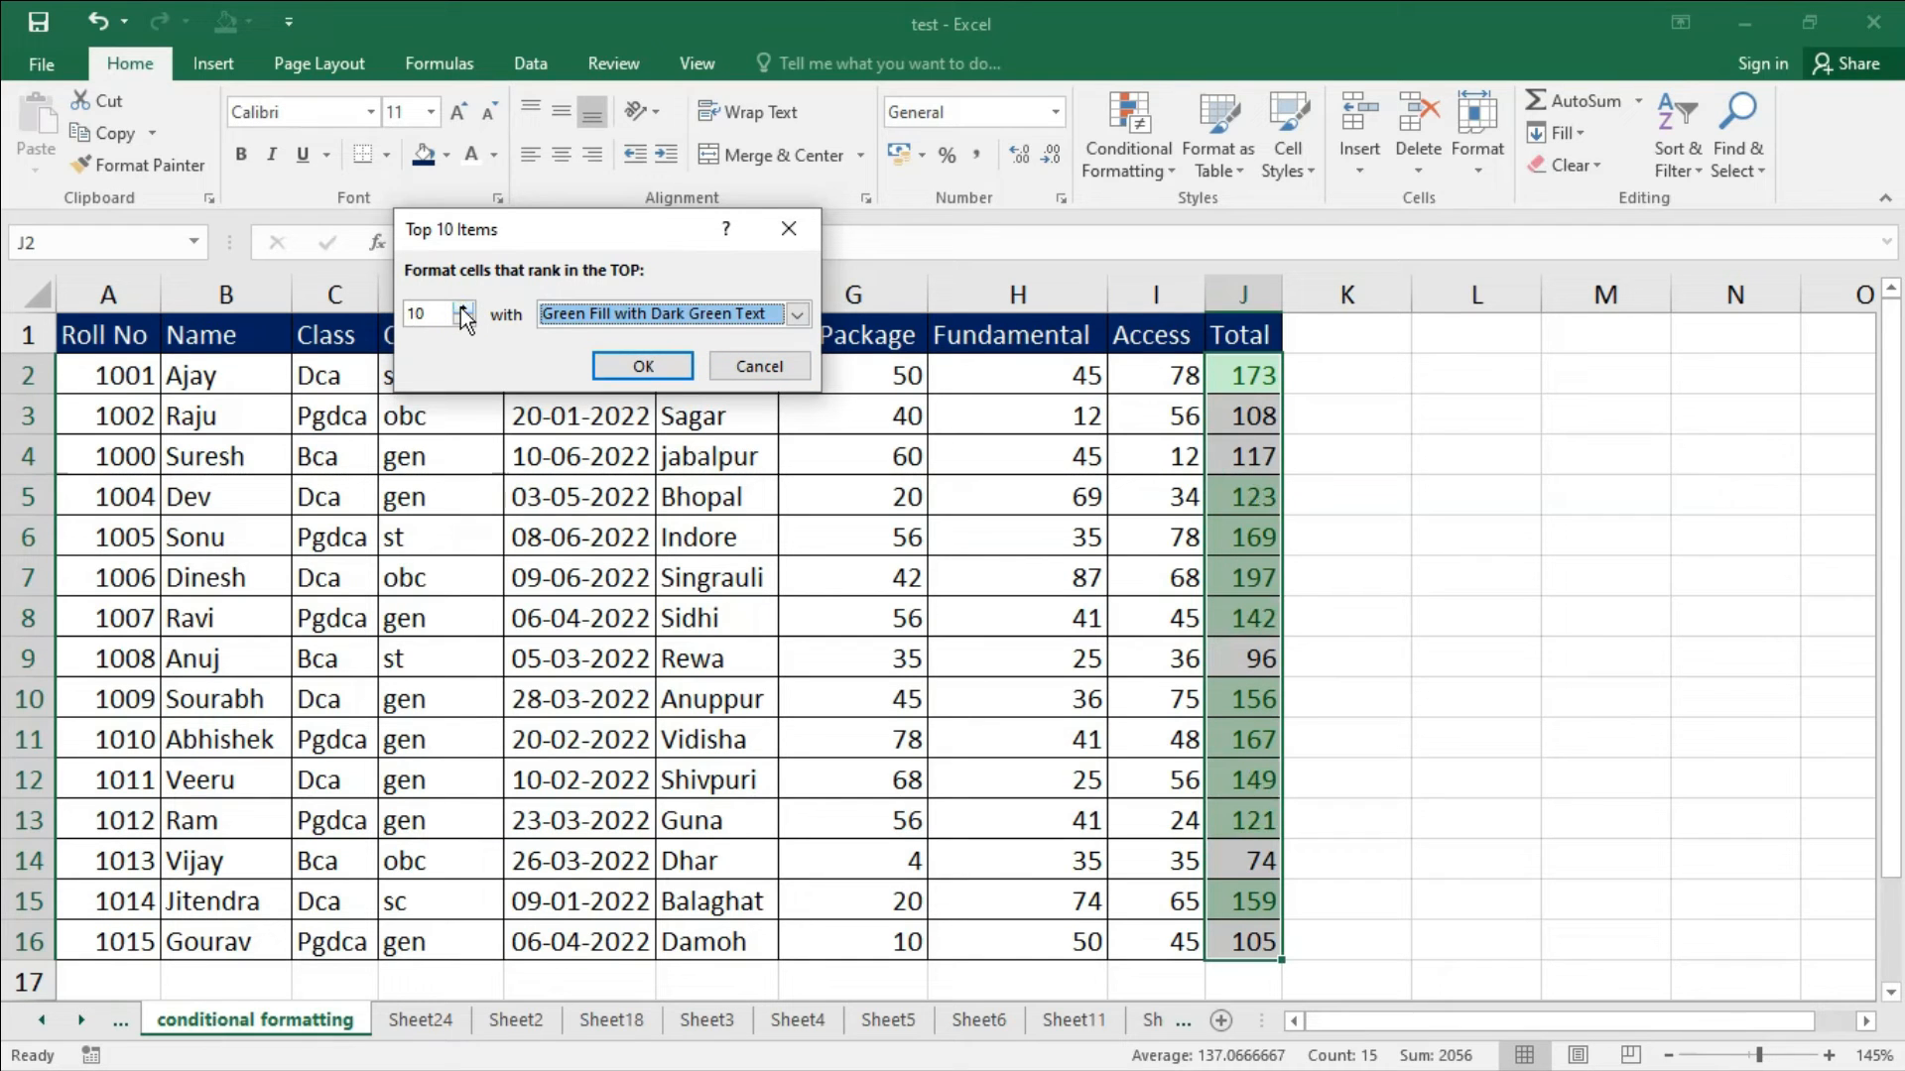
left_click(462, 308)
left_click(462, 308)
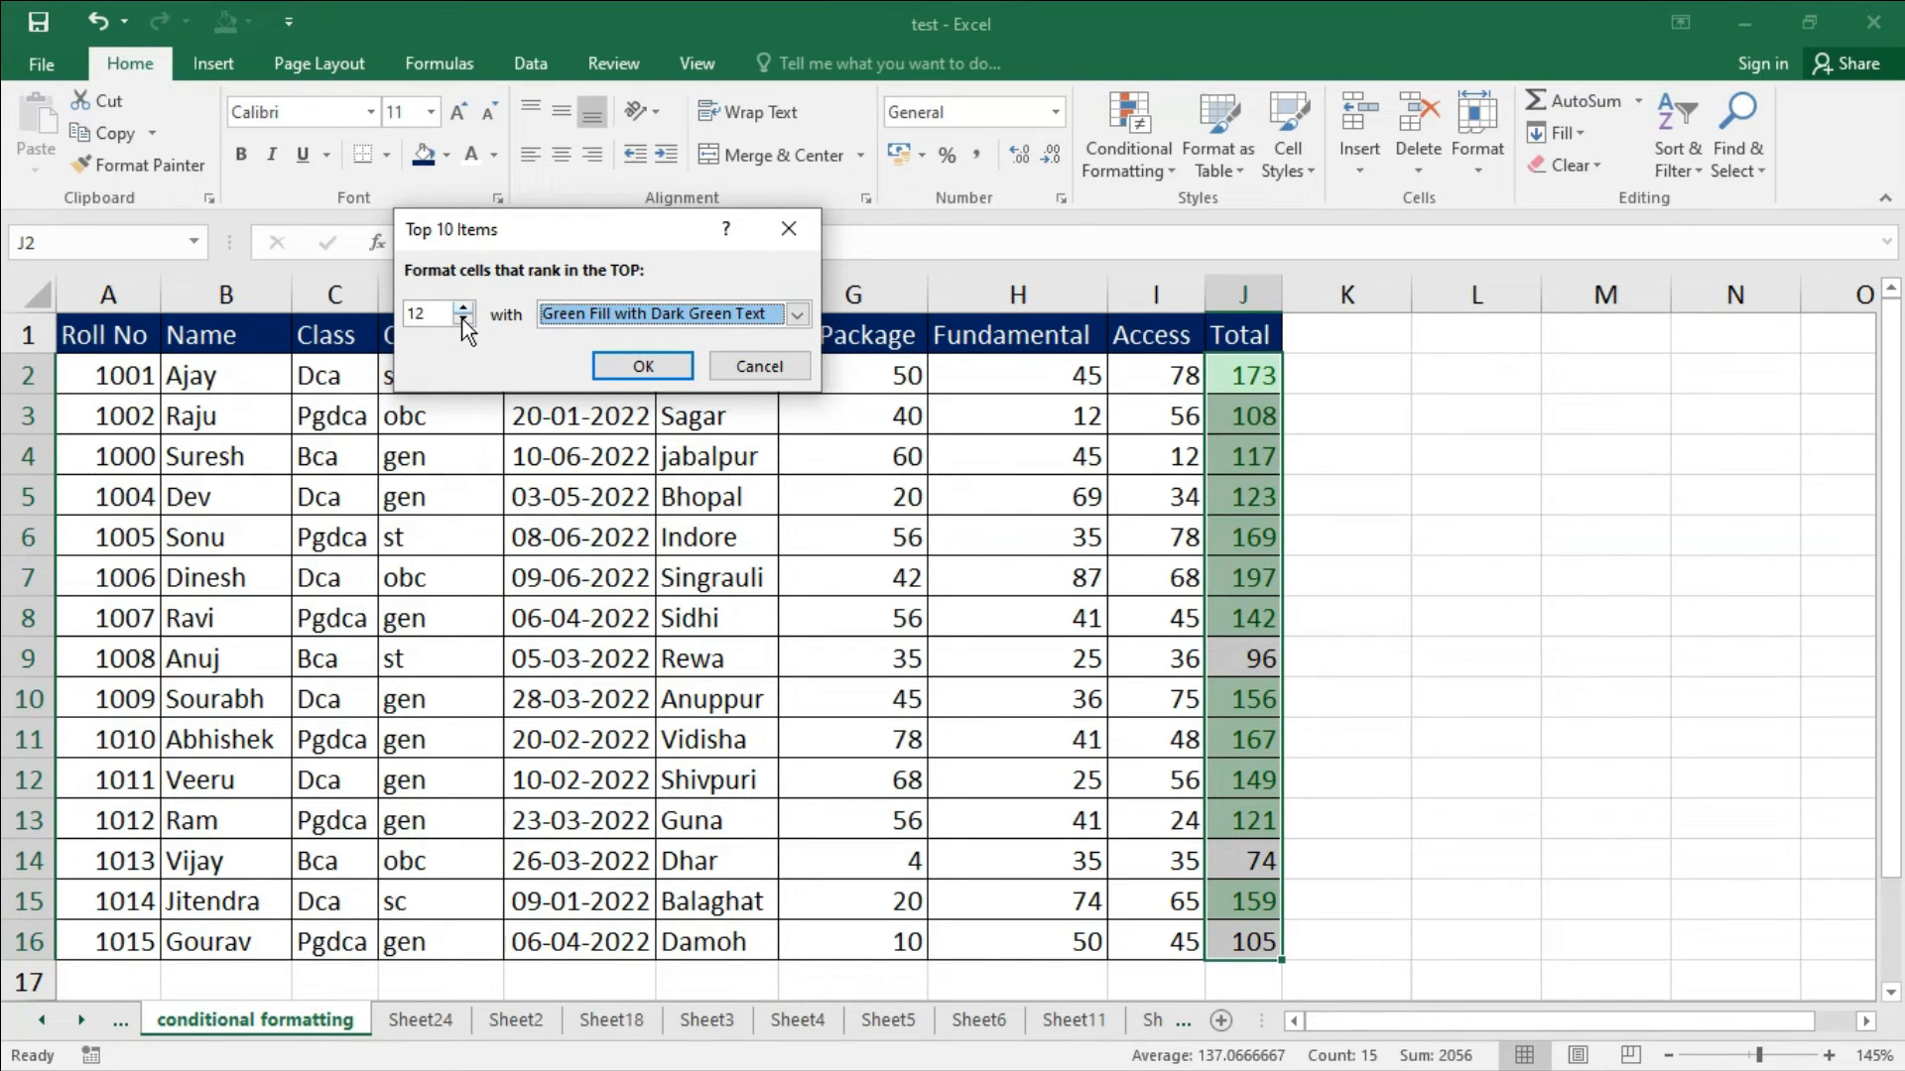
left_click(642, 367)
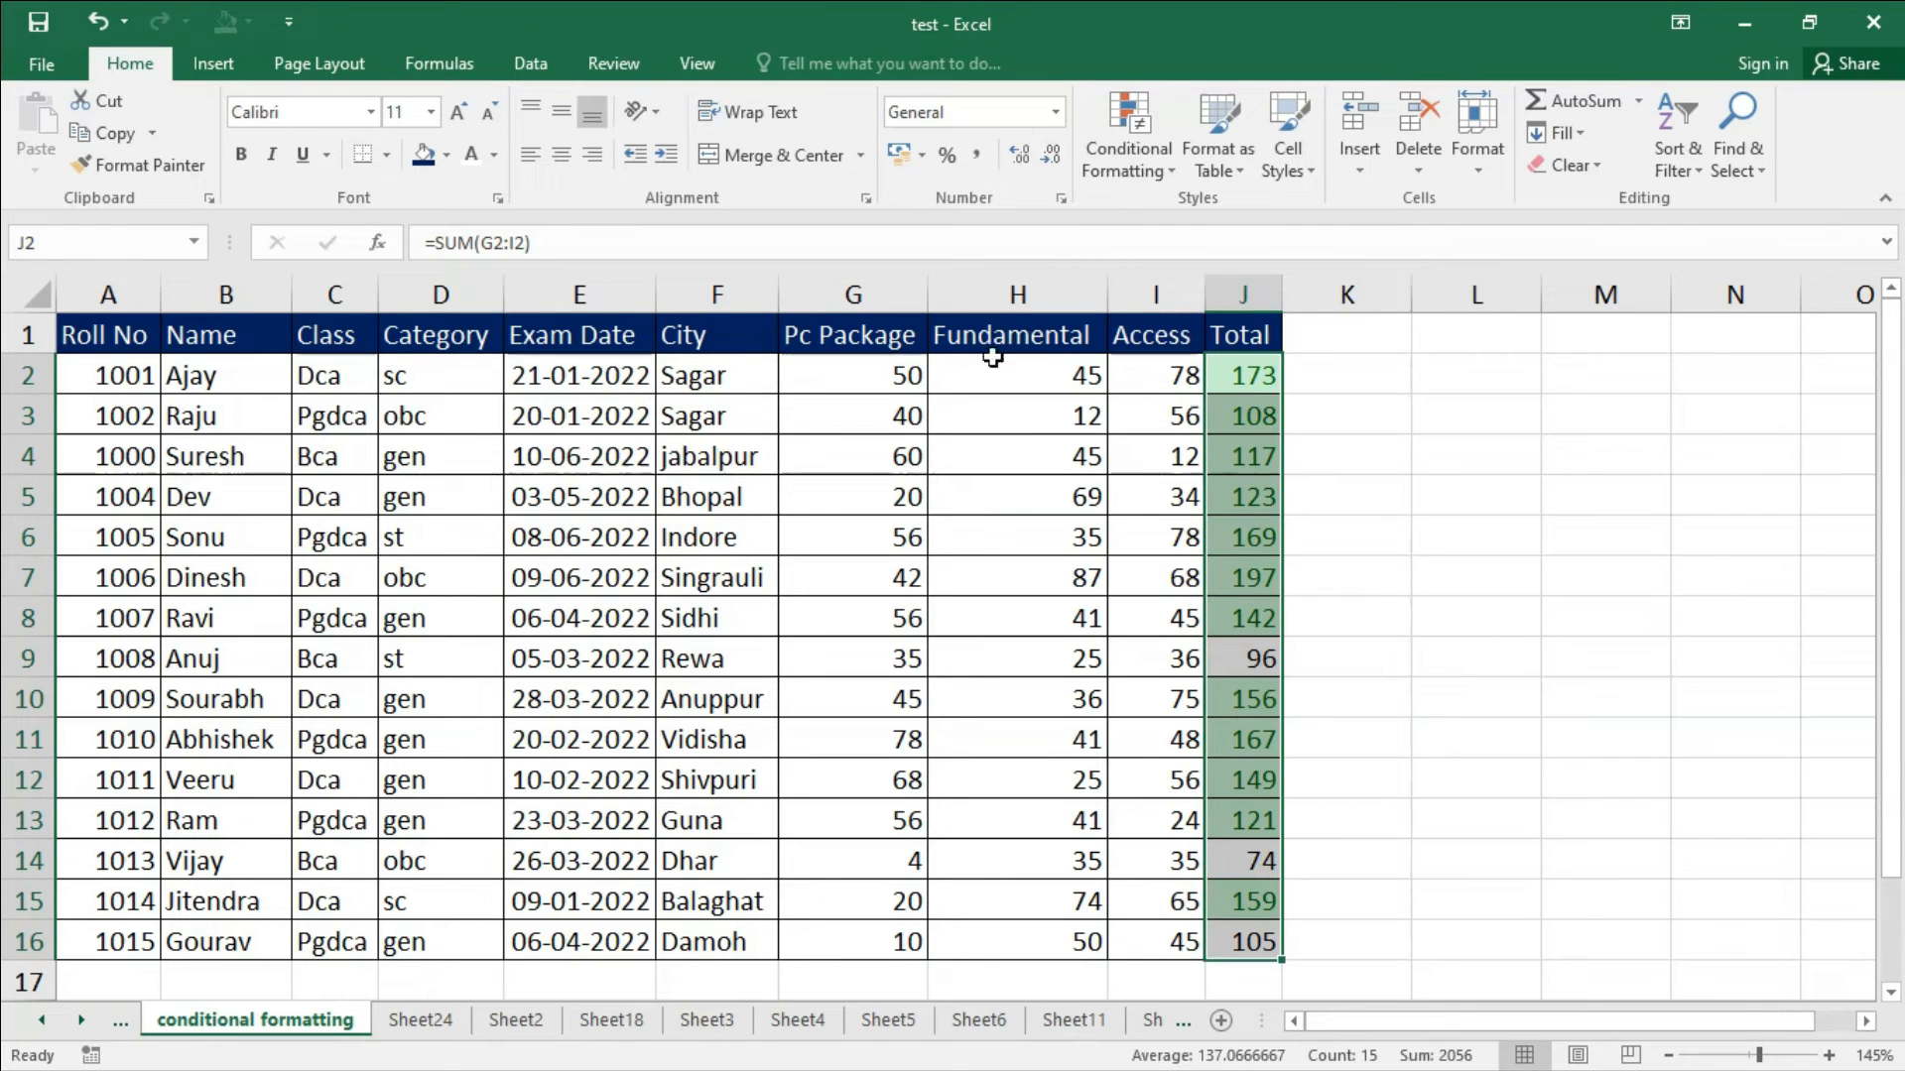
Add a second Top 10 Items rule that marks only the top 1 total with Light Red Fill with Dark Red Text.
left_click(1165, 172)
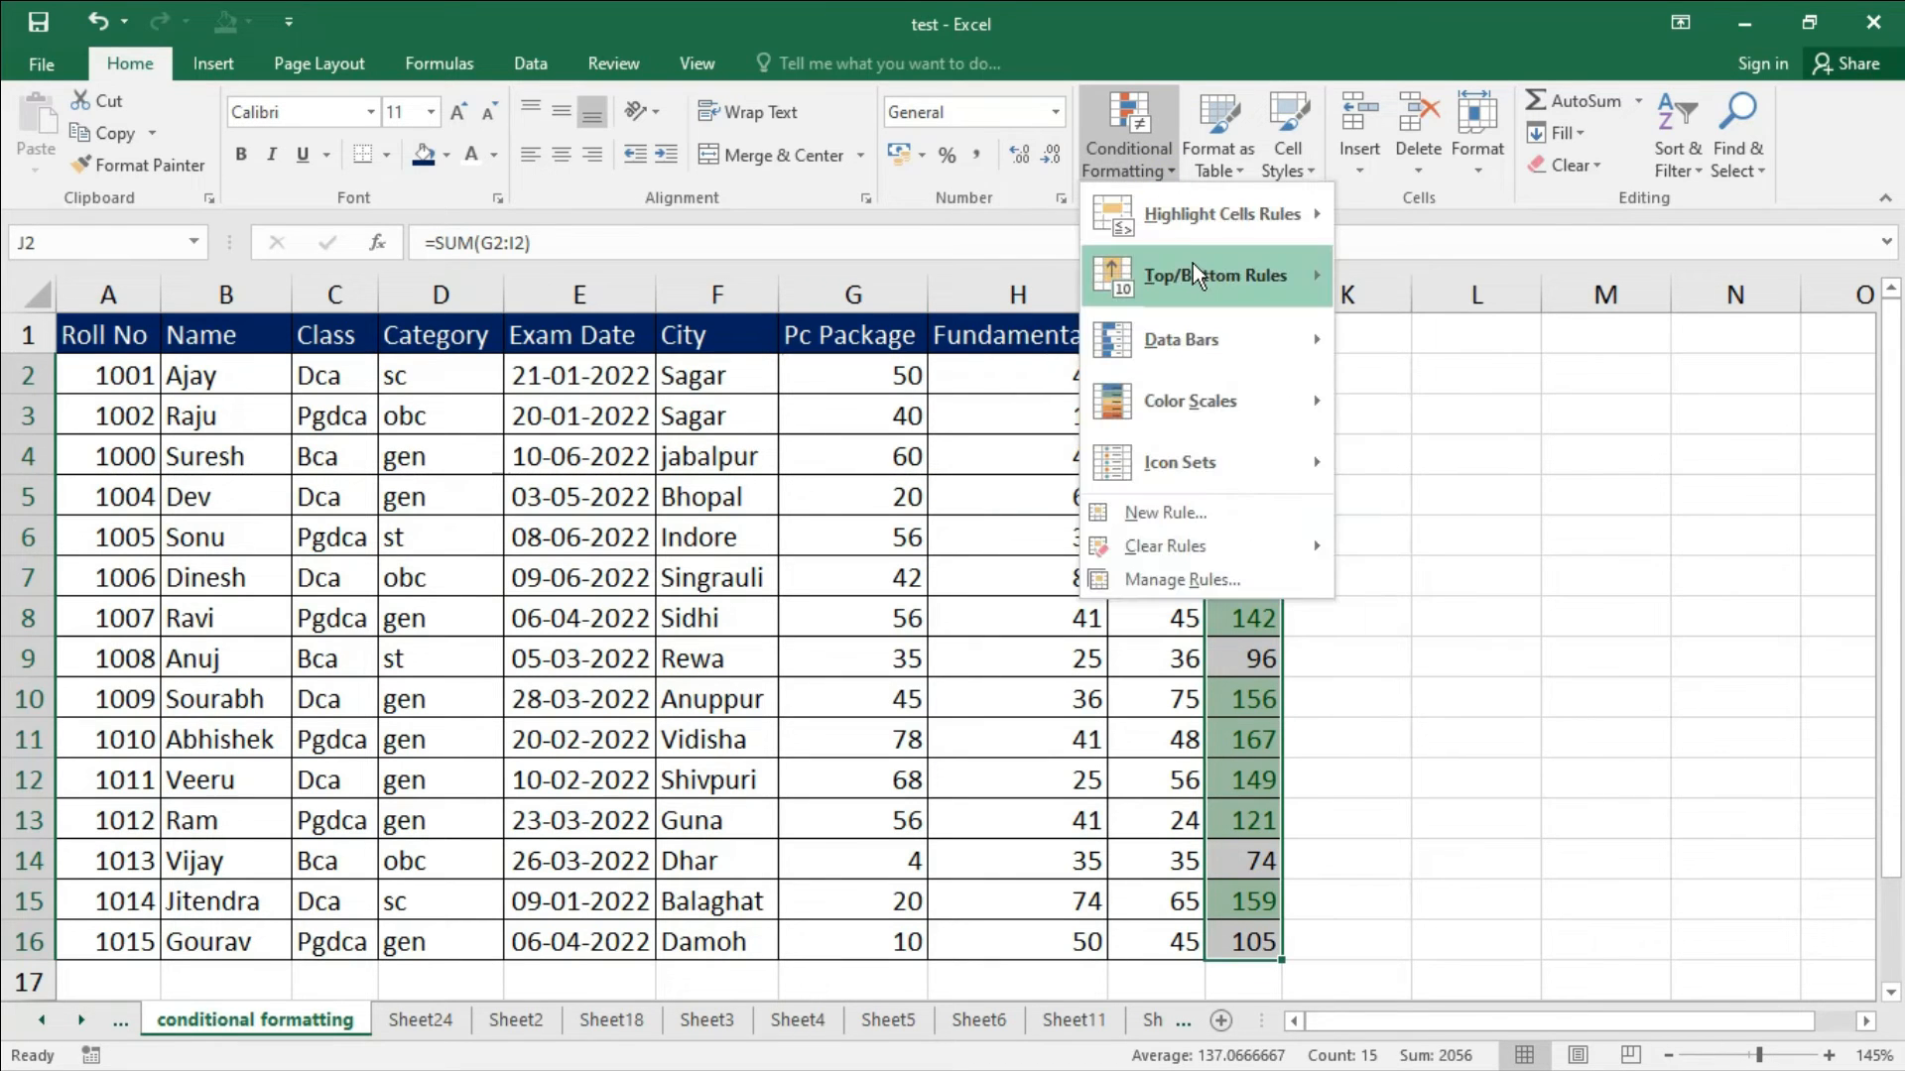
mouse_move(1191, 270)
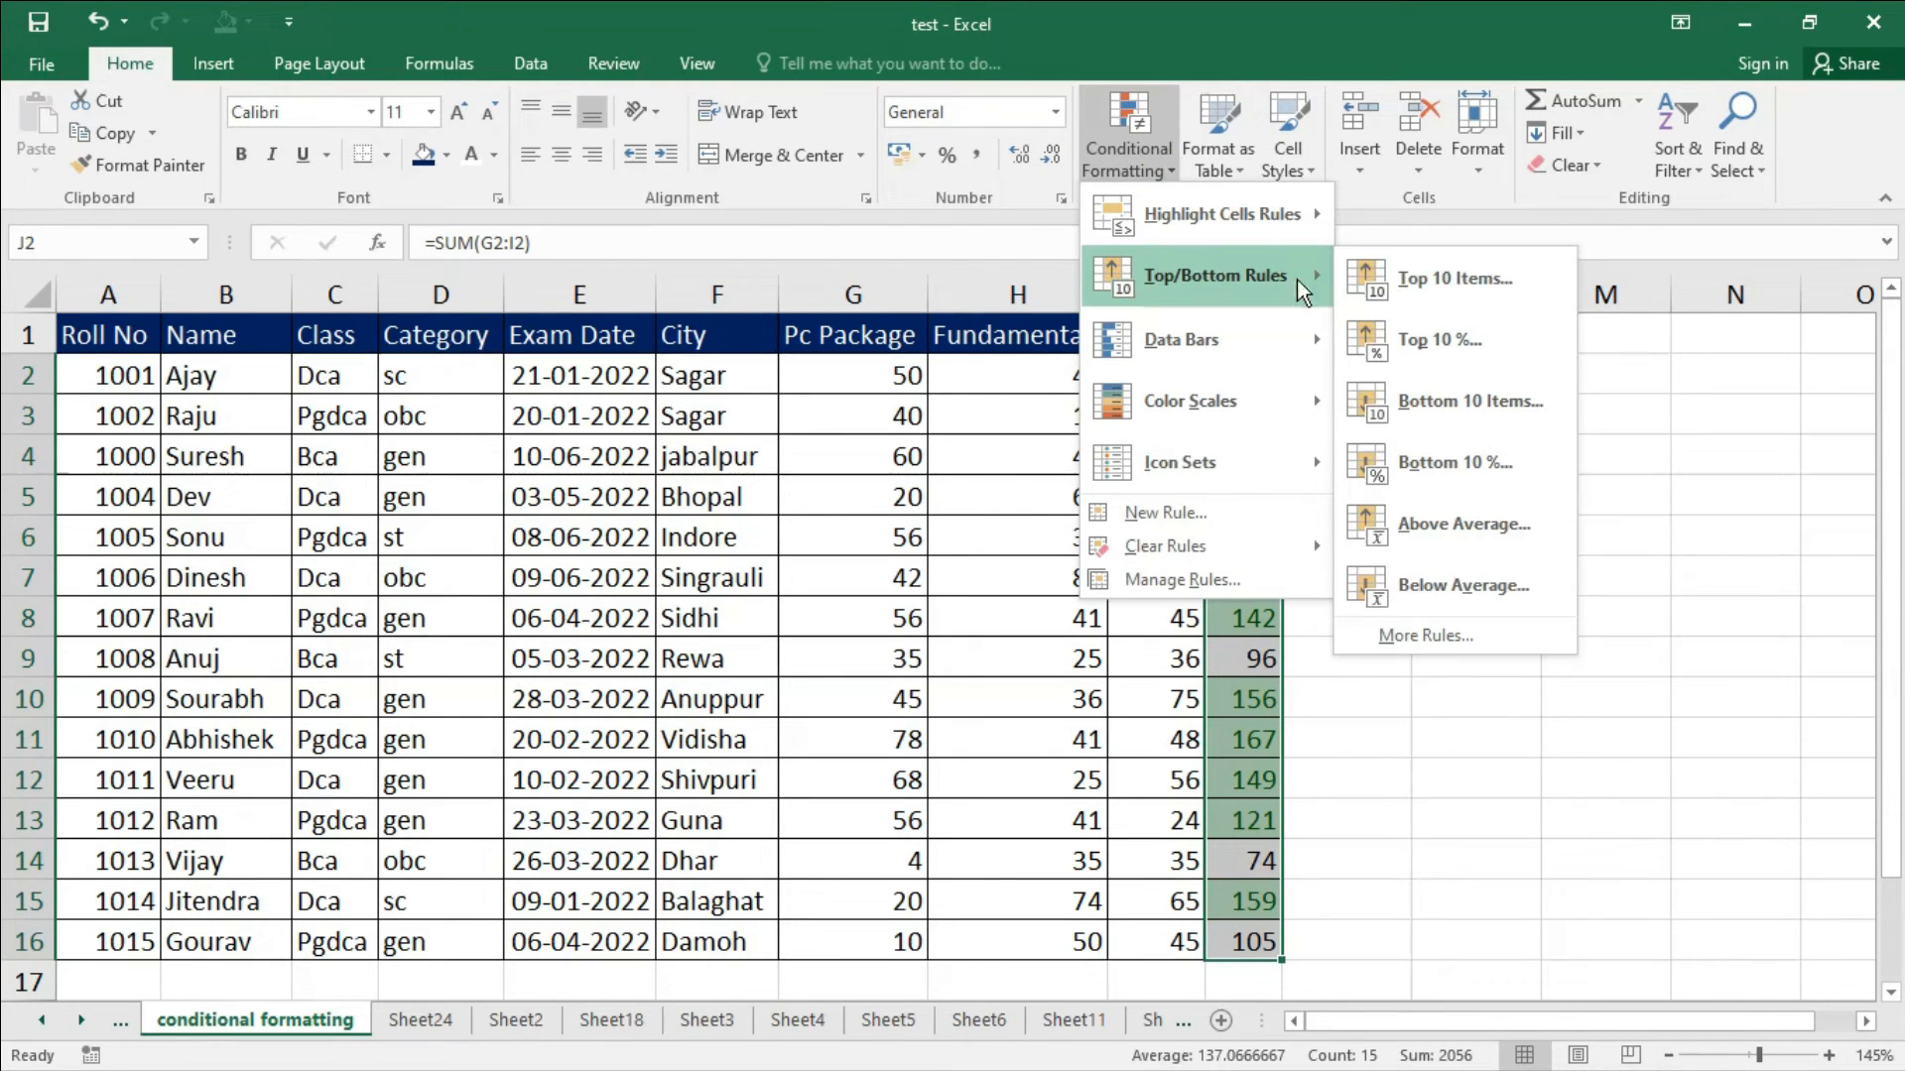
left_click(1425, 280)
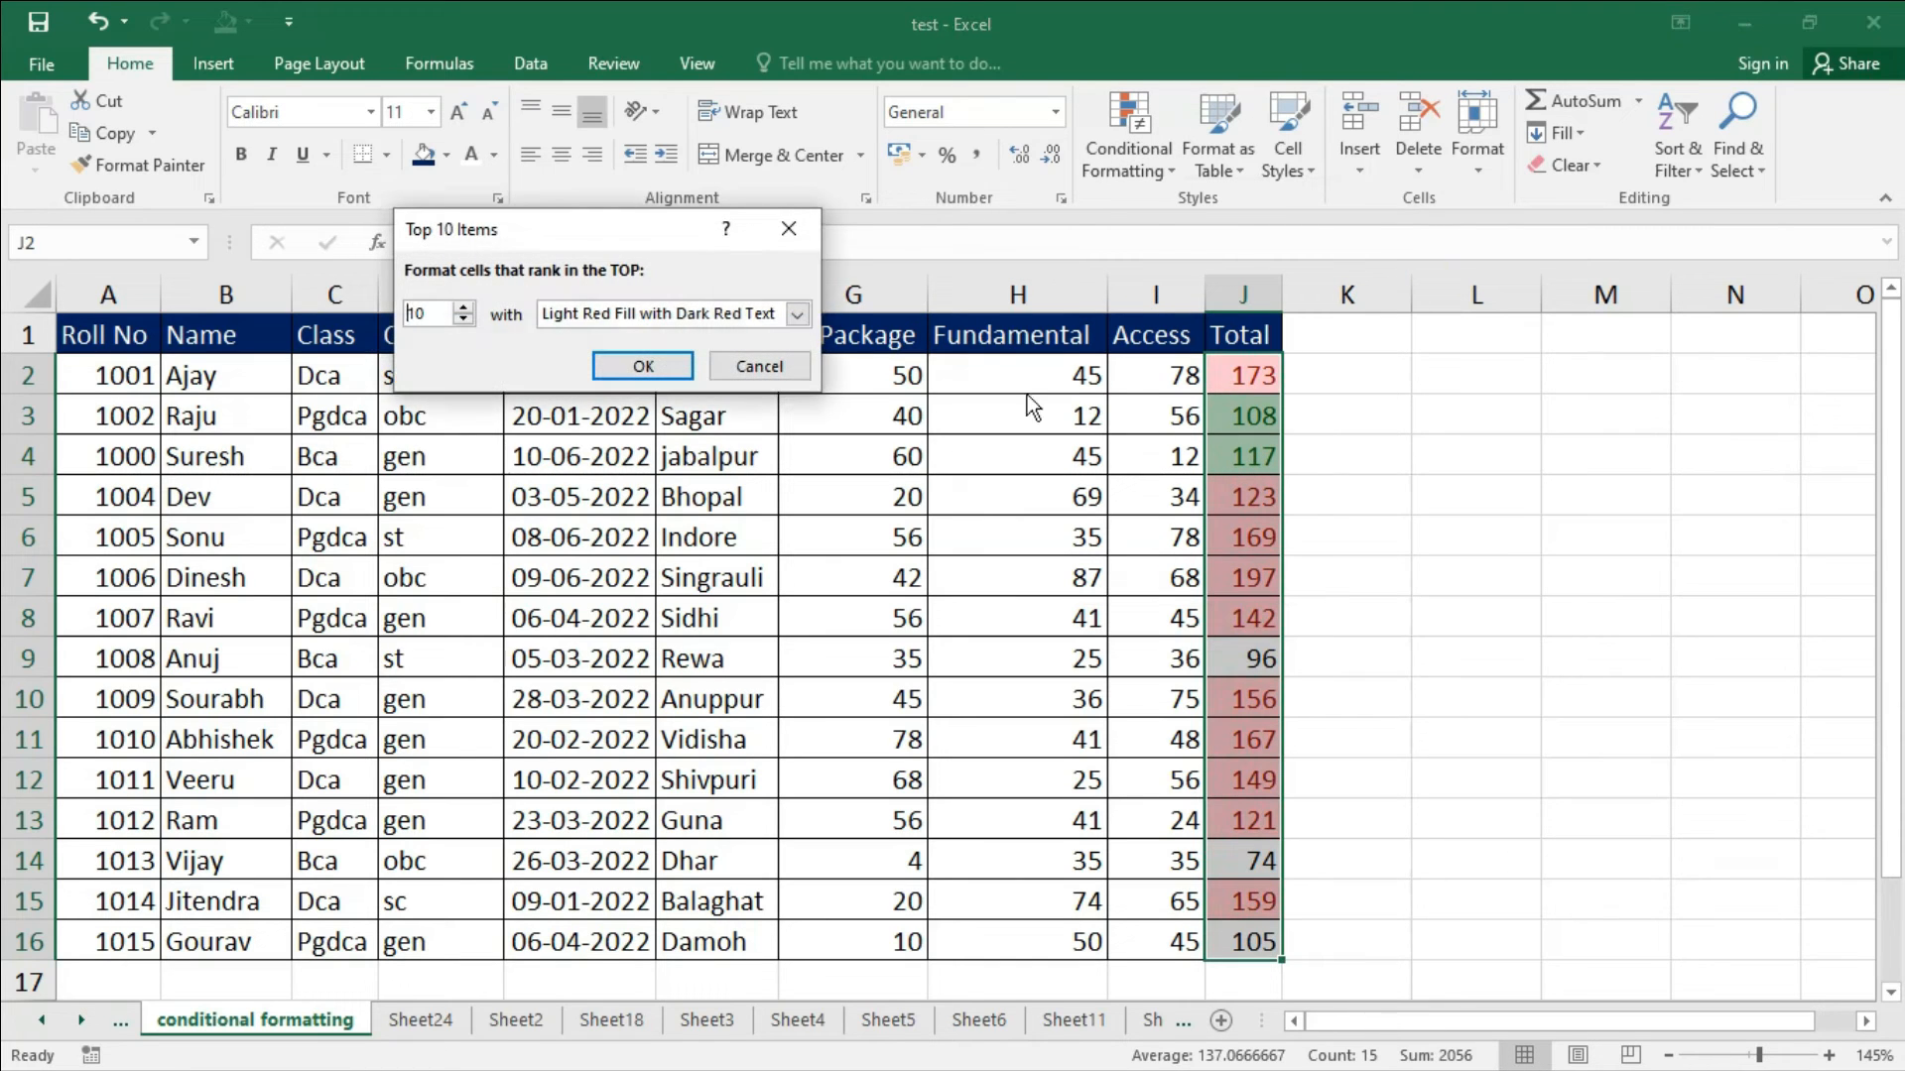
left_click(463, 320)
left_click(463, 320)
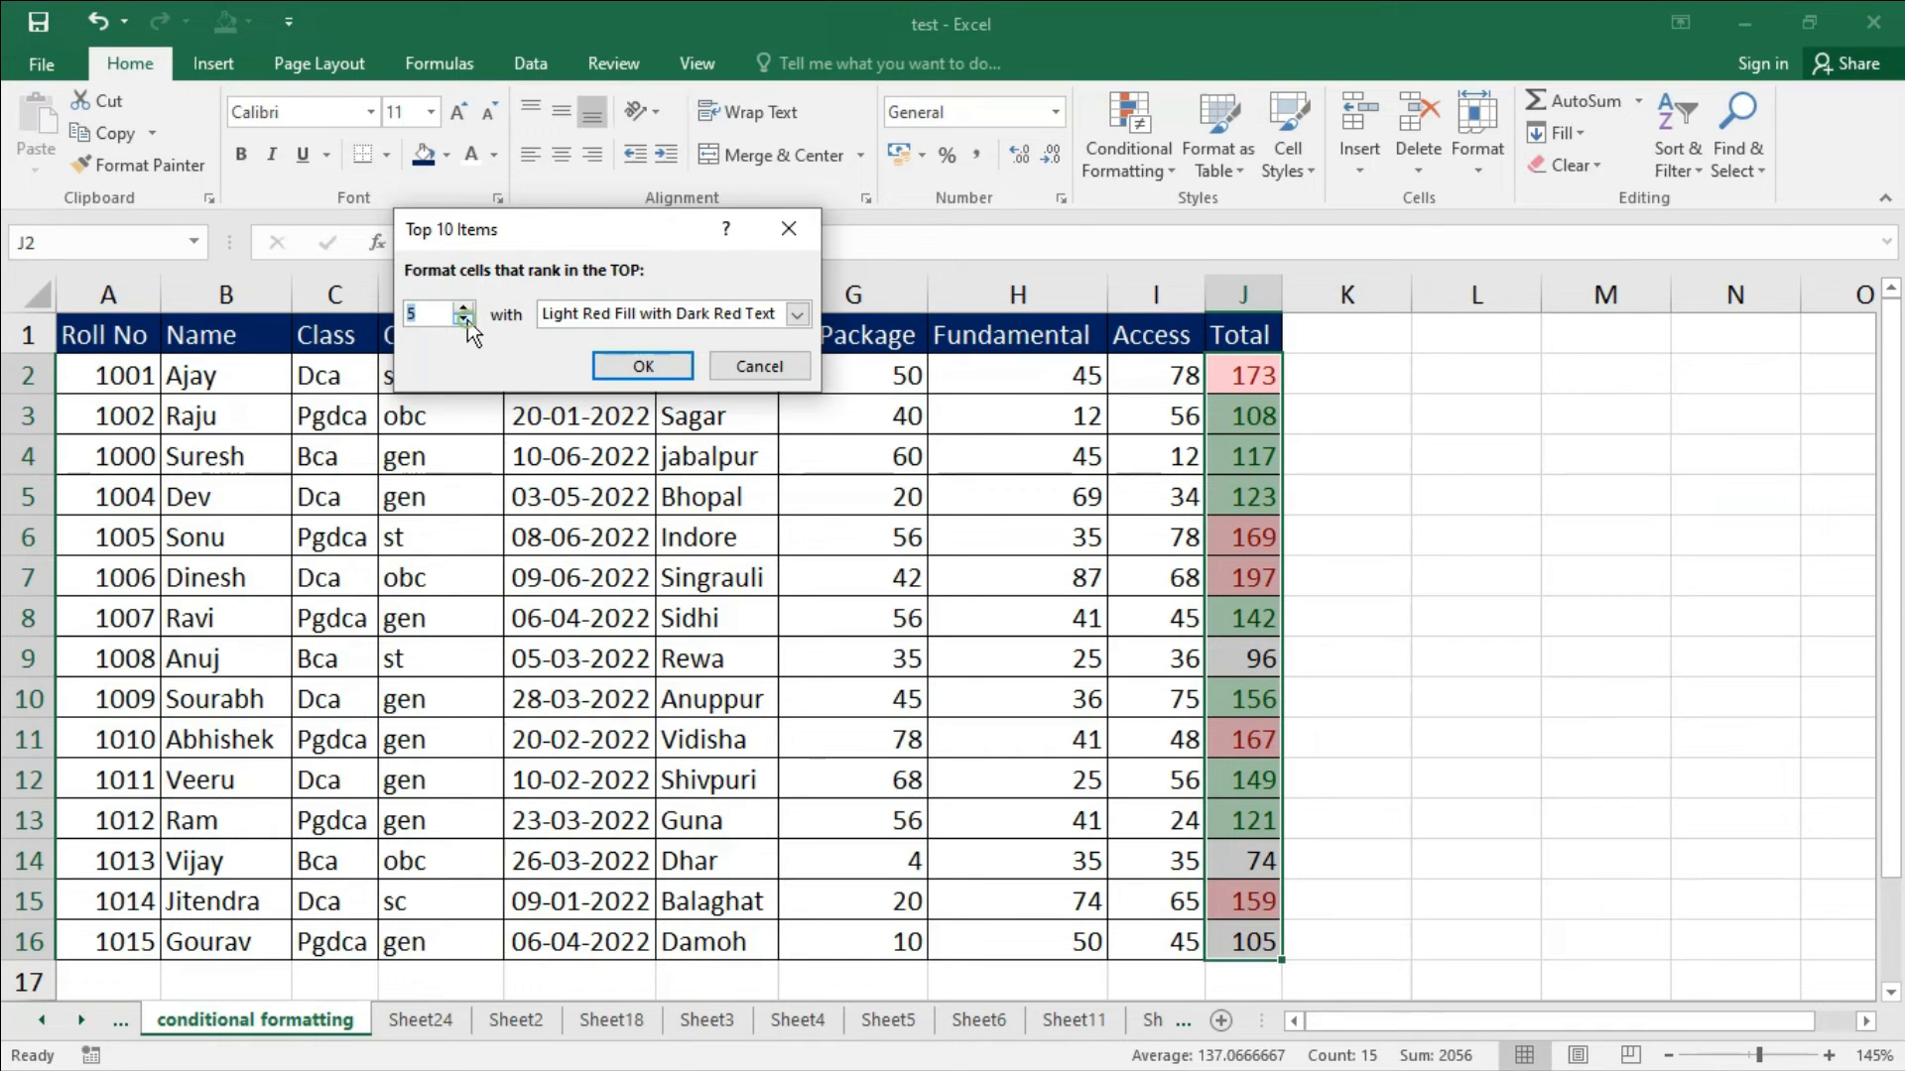
left_click(463, 319)
left_click(463, 319)
left_click(464, 319)
left_click(464, 319)
left_click(646, 359)
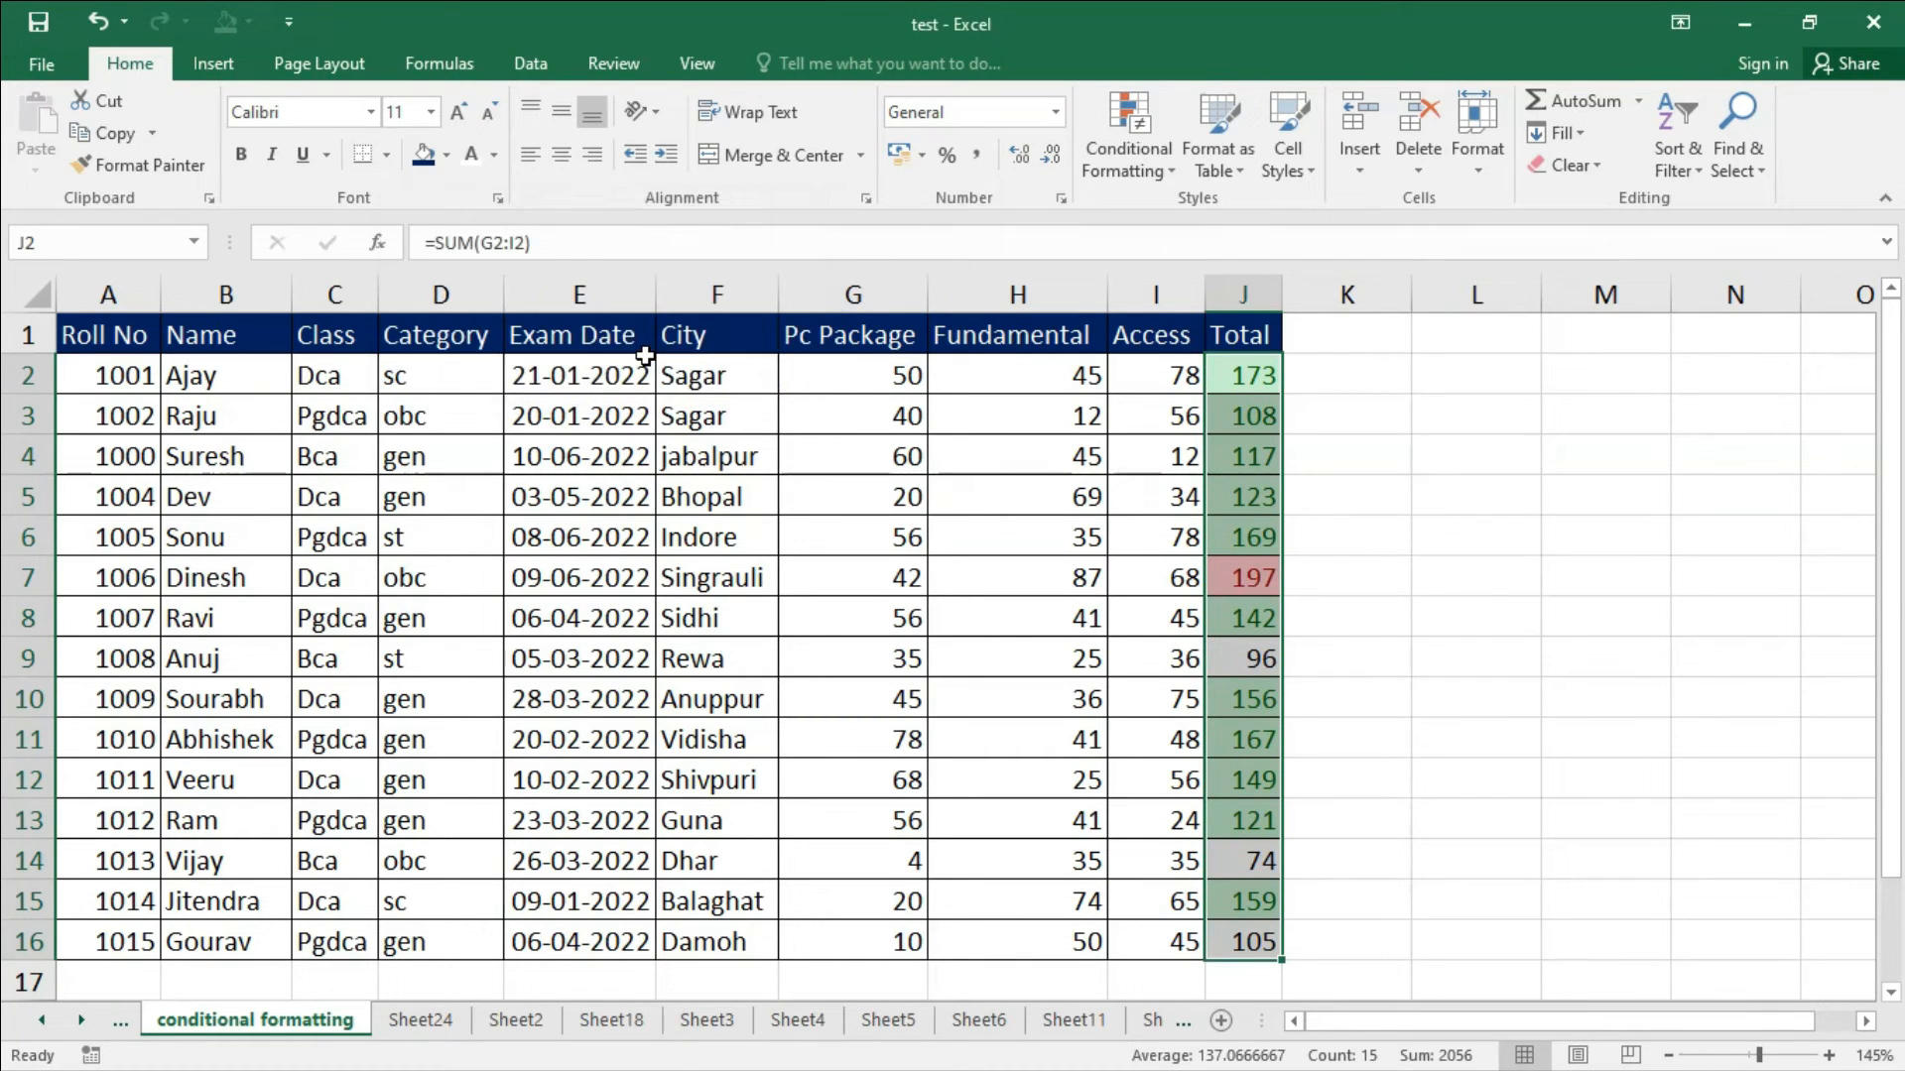
Clear the conditional formatting rules from the selected Total cells.
left_click(1154, 154)
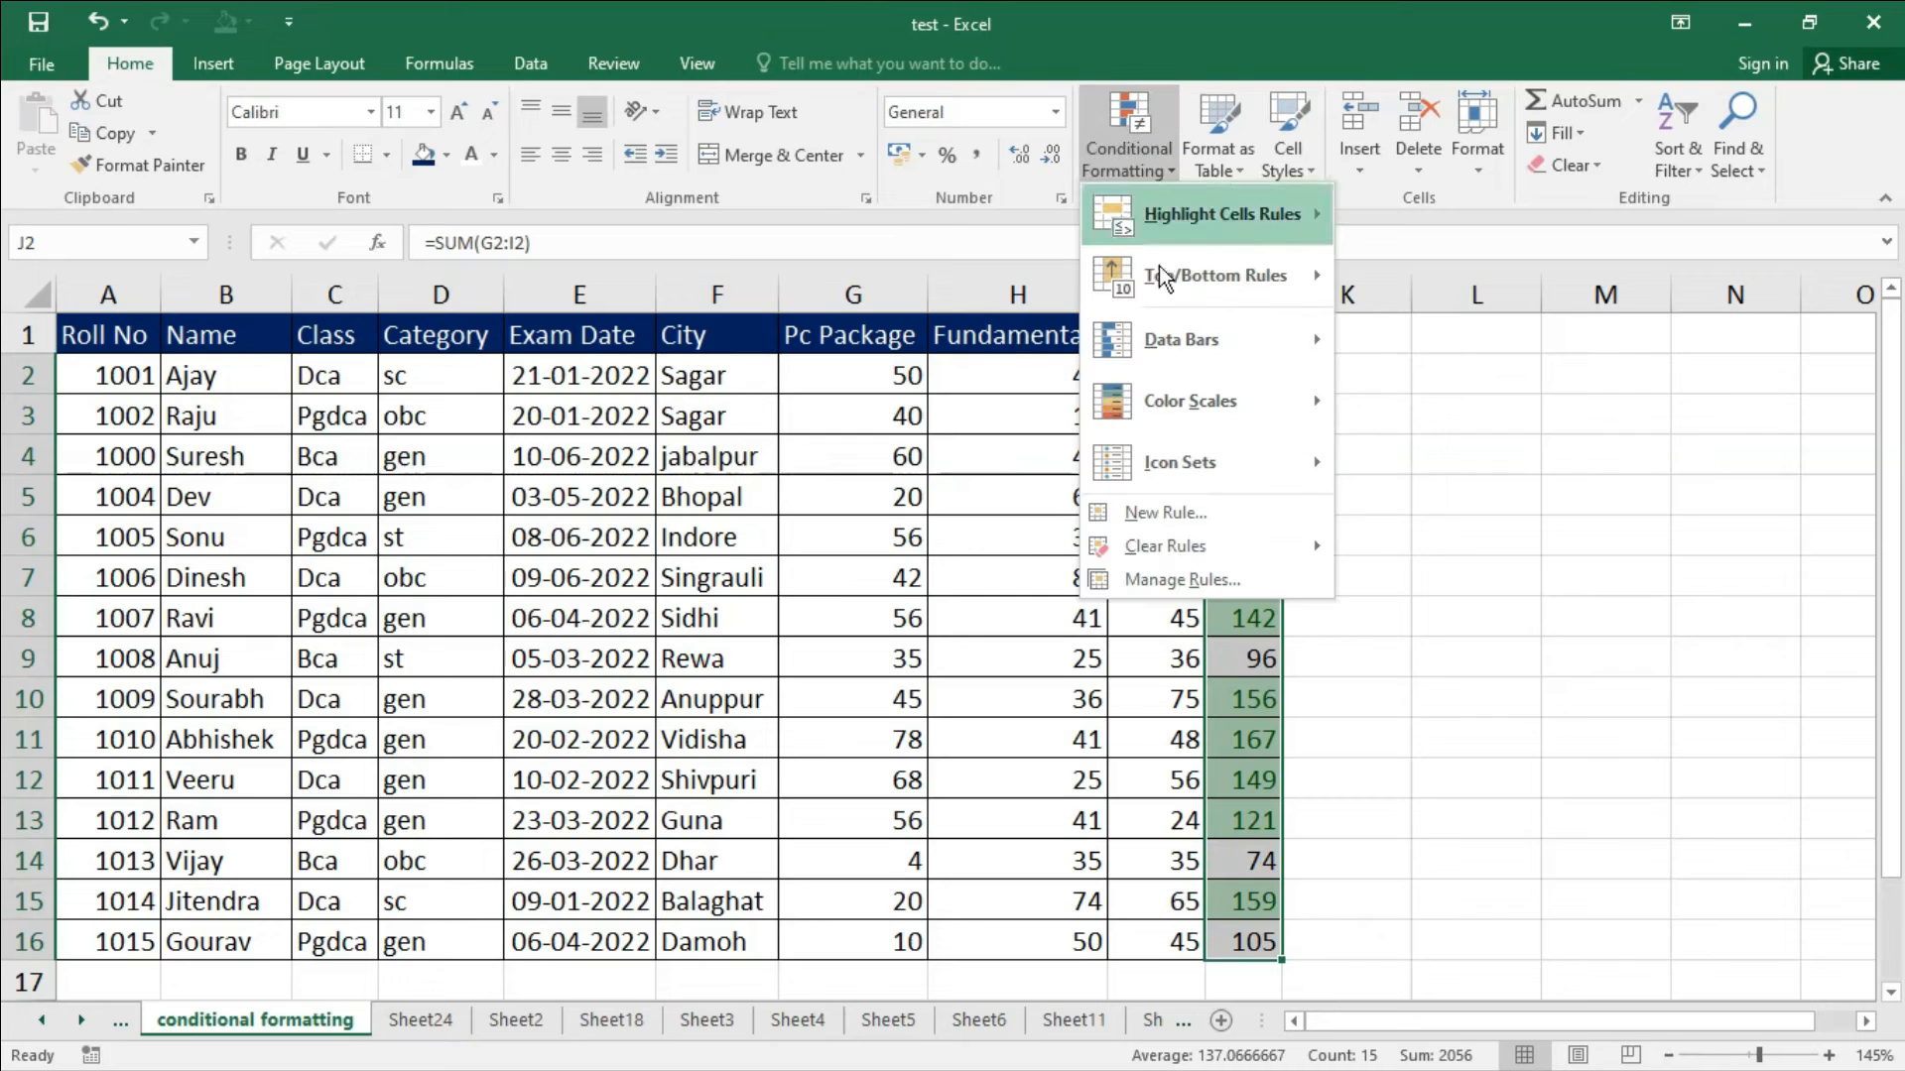
mouse_move(1159, 284)
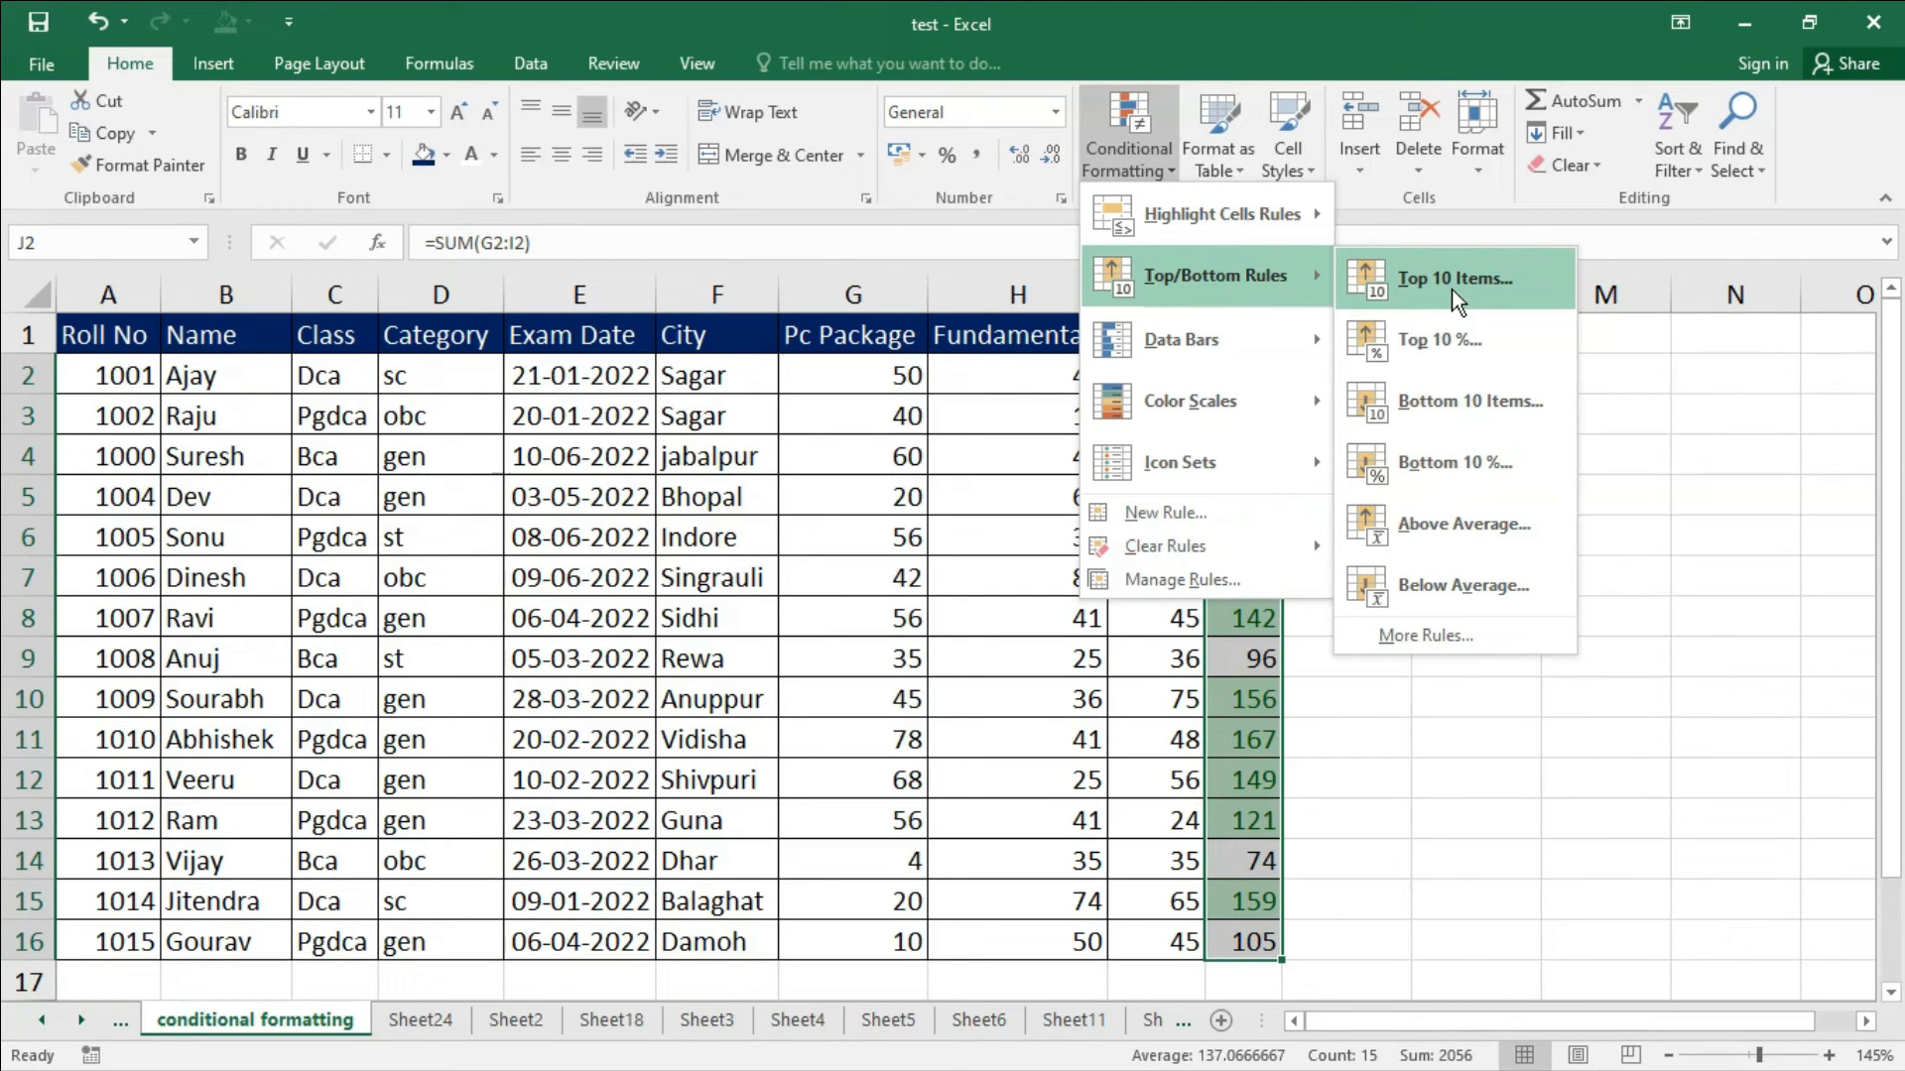
mouse_move(1180, 546)
left_click(1417, 550)
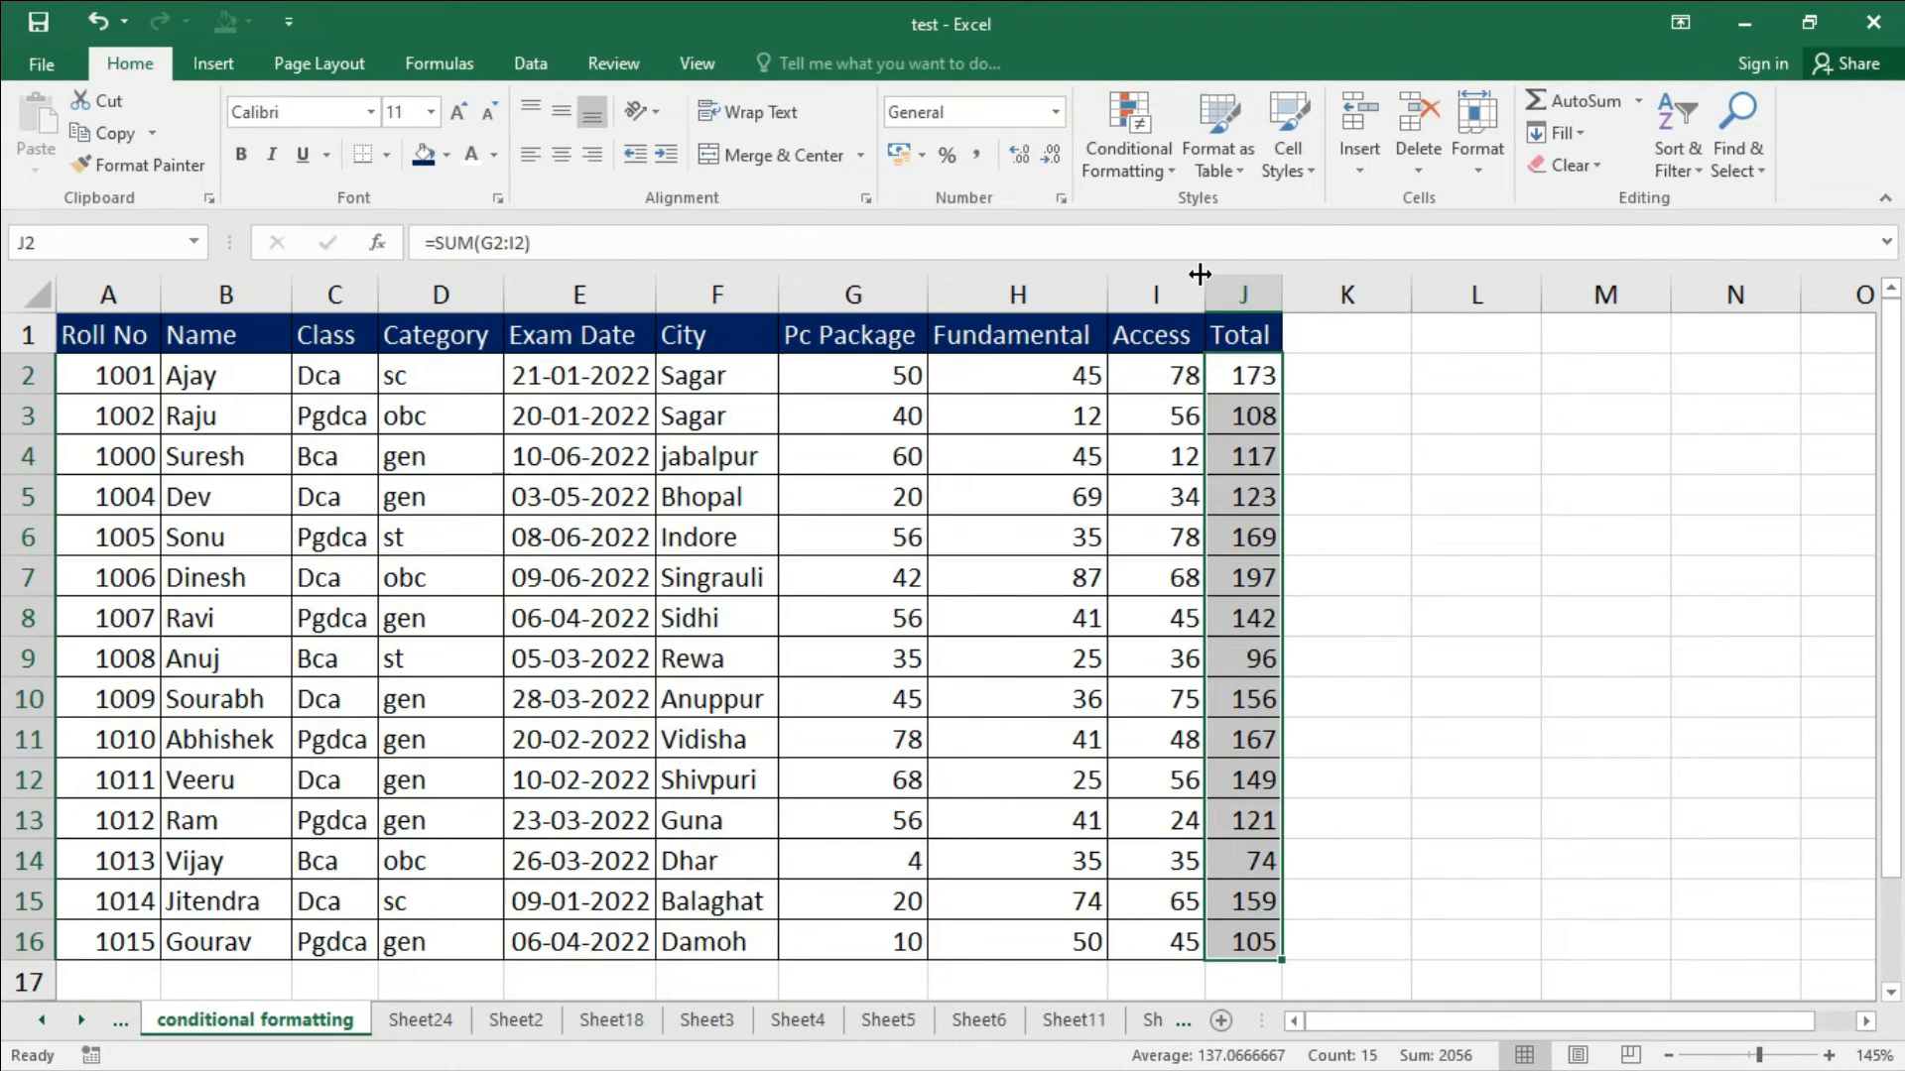
Start a Top 10% rule on the selected Total values and raise its percentage to 47.
left_click(1133, 169)
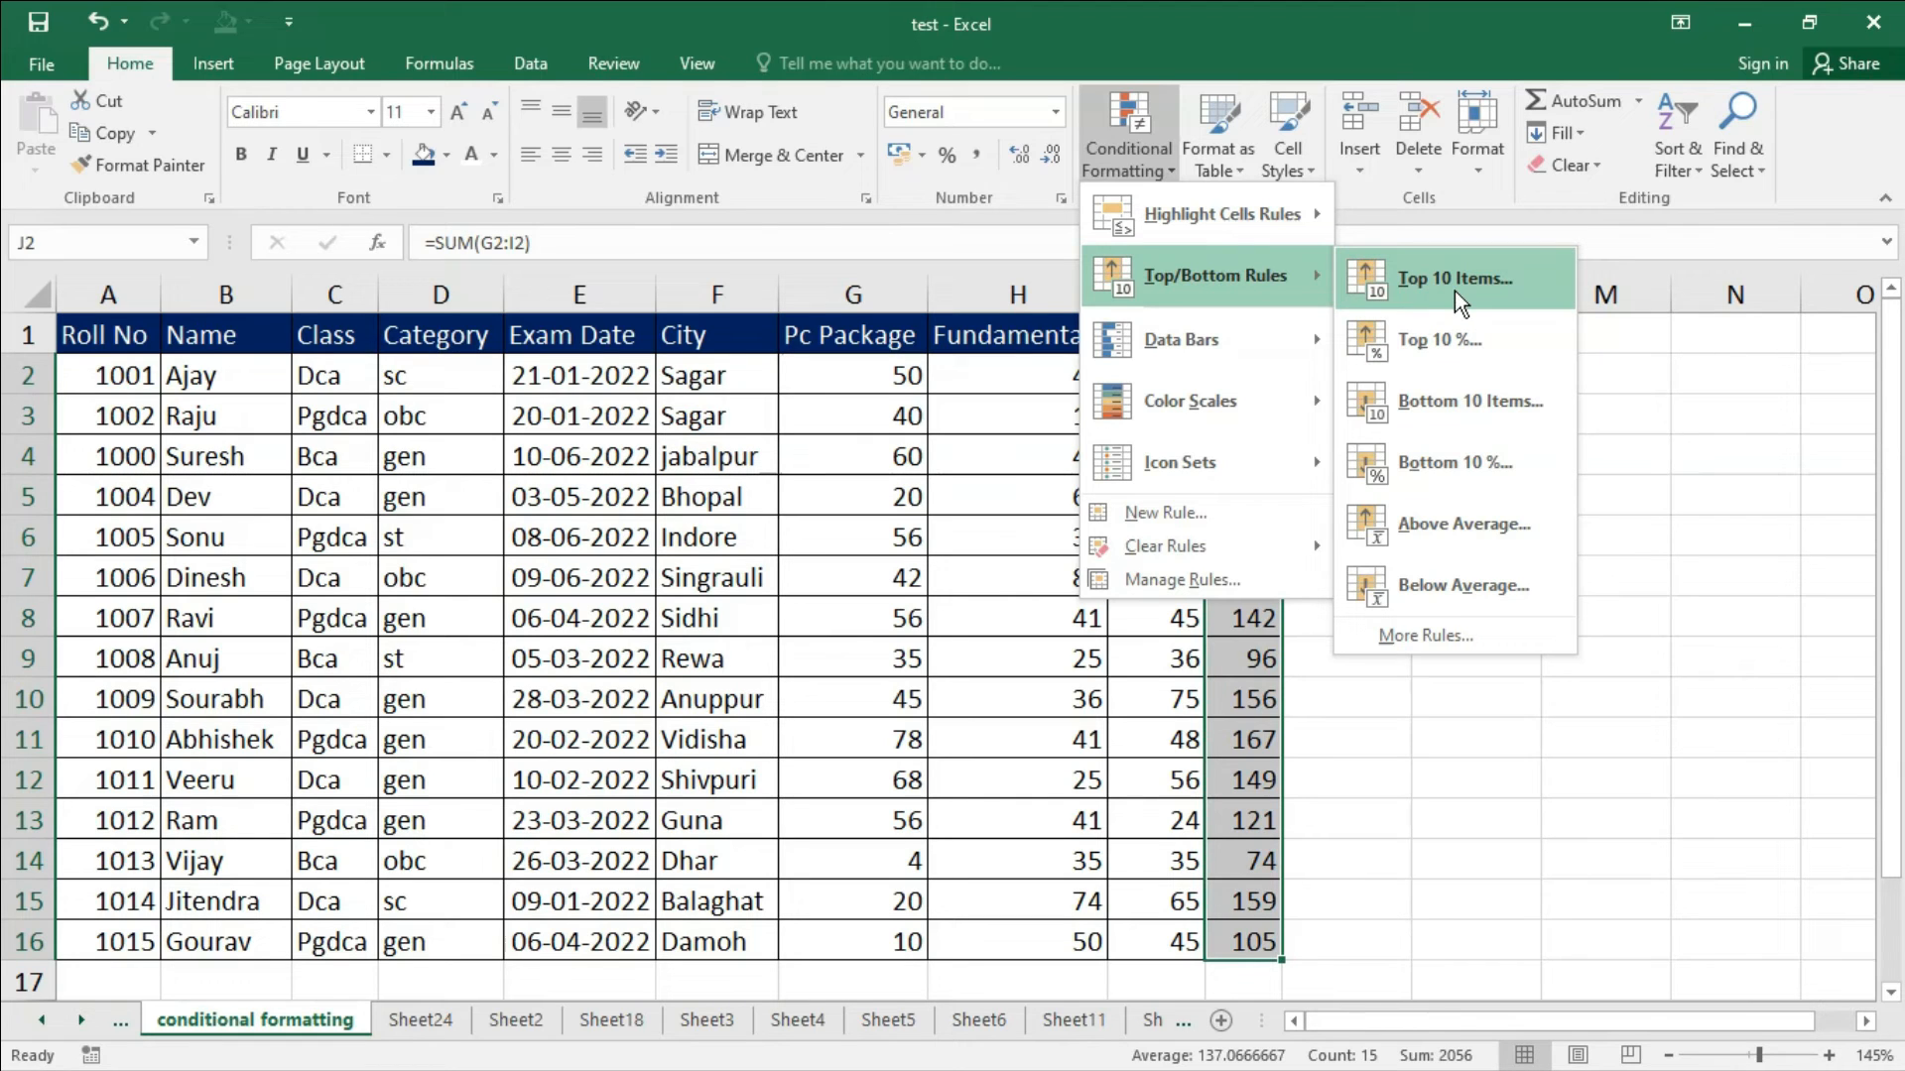
left_click(1425, 354)
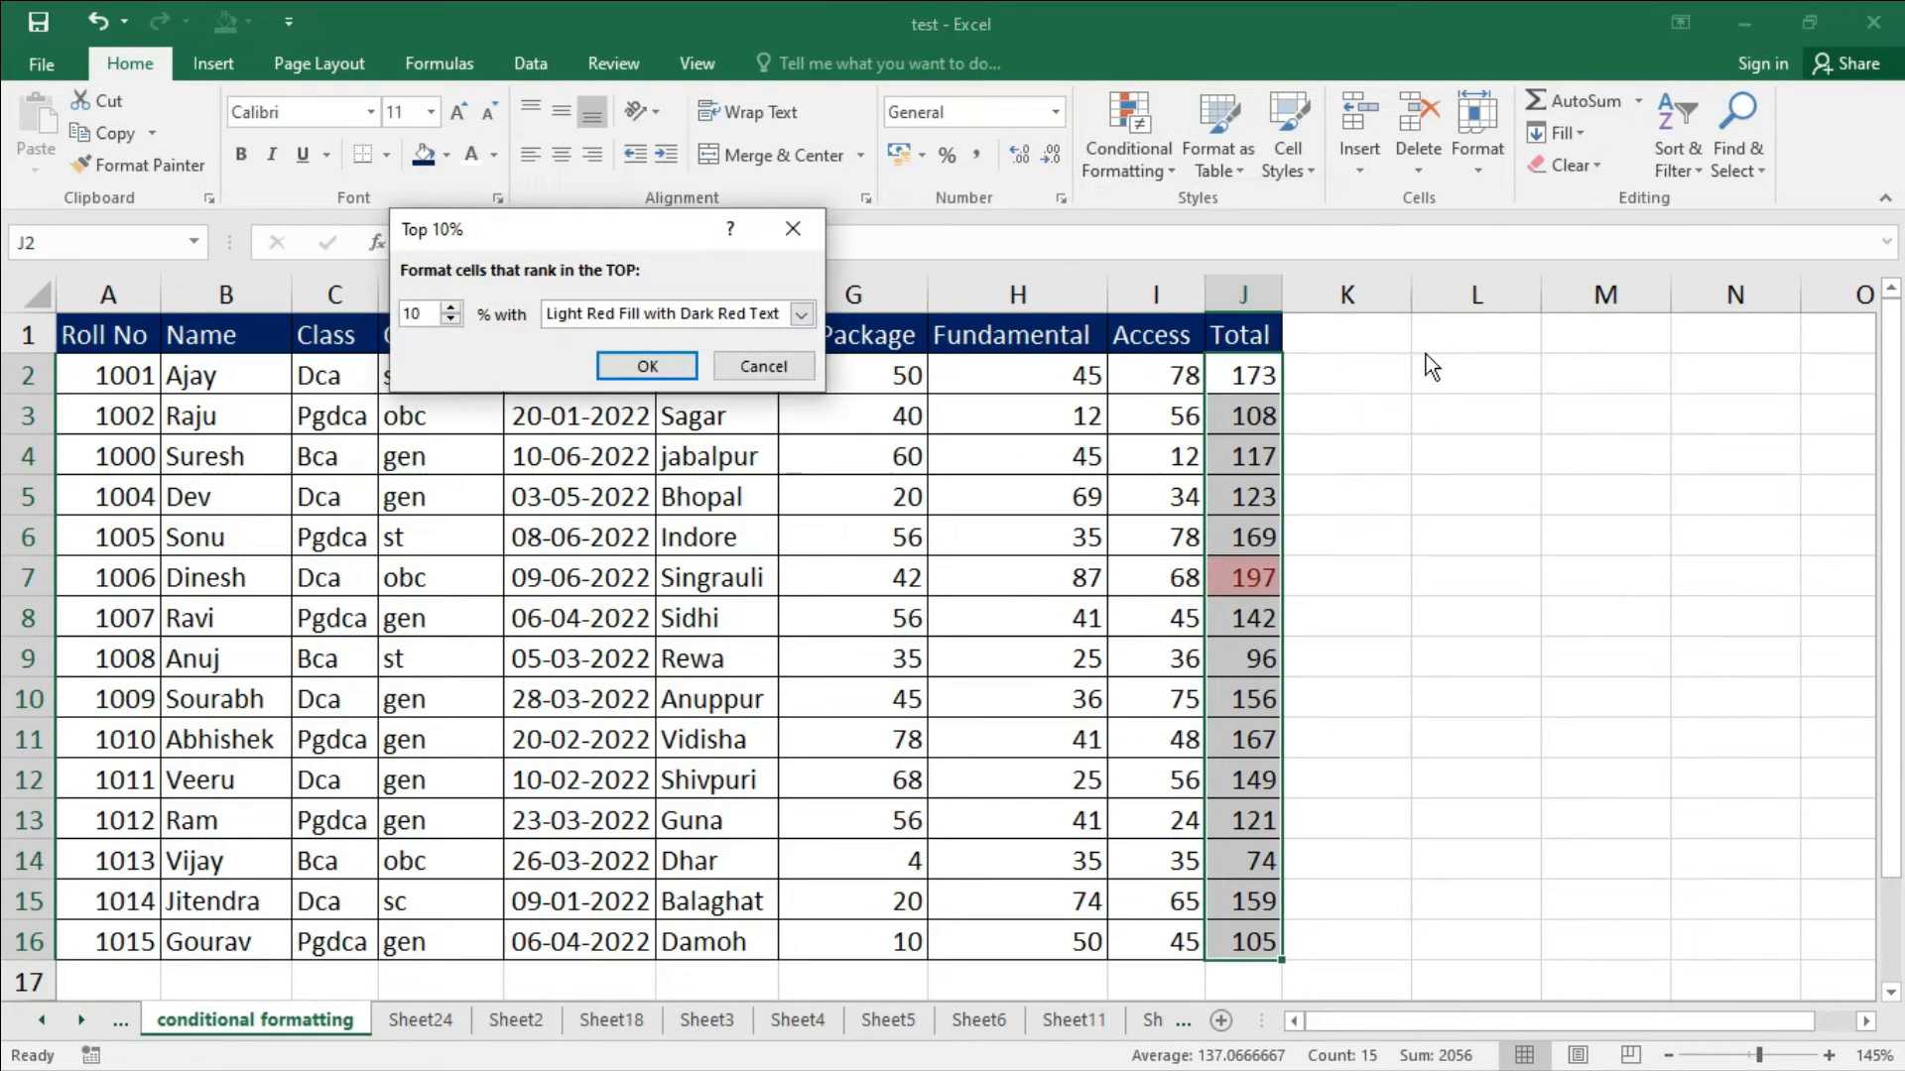
left_click_drag(516, 241, 424, 327)
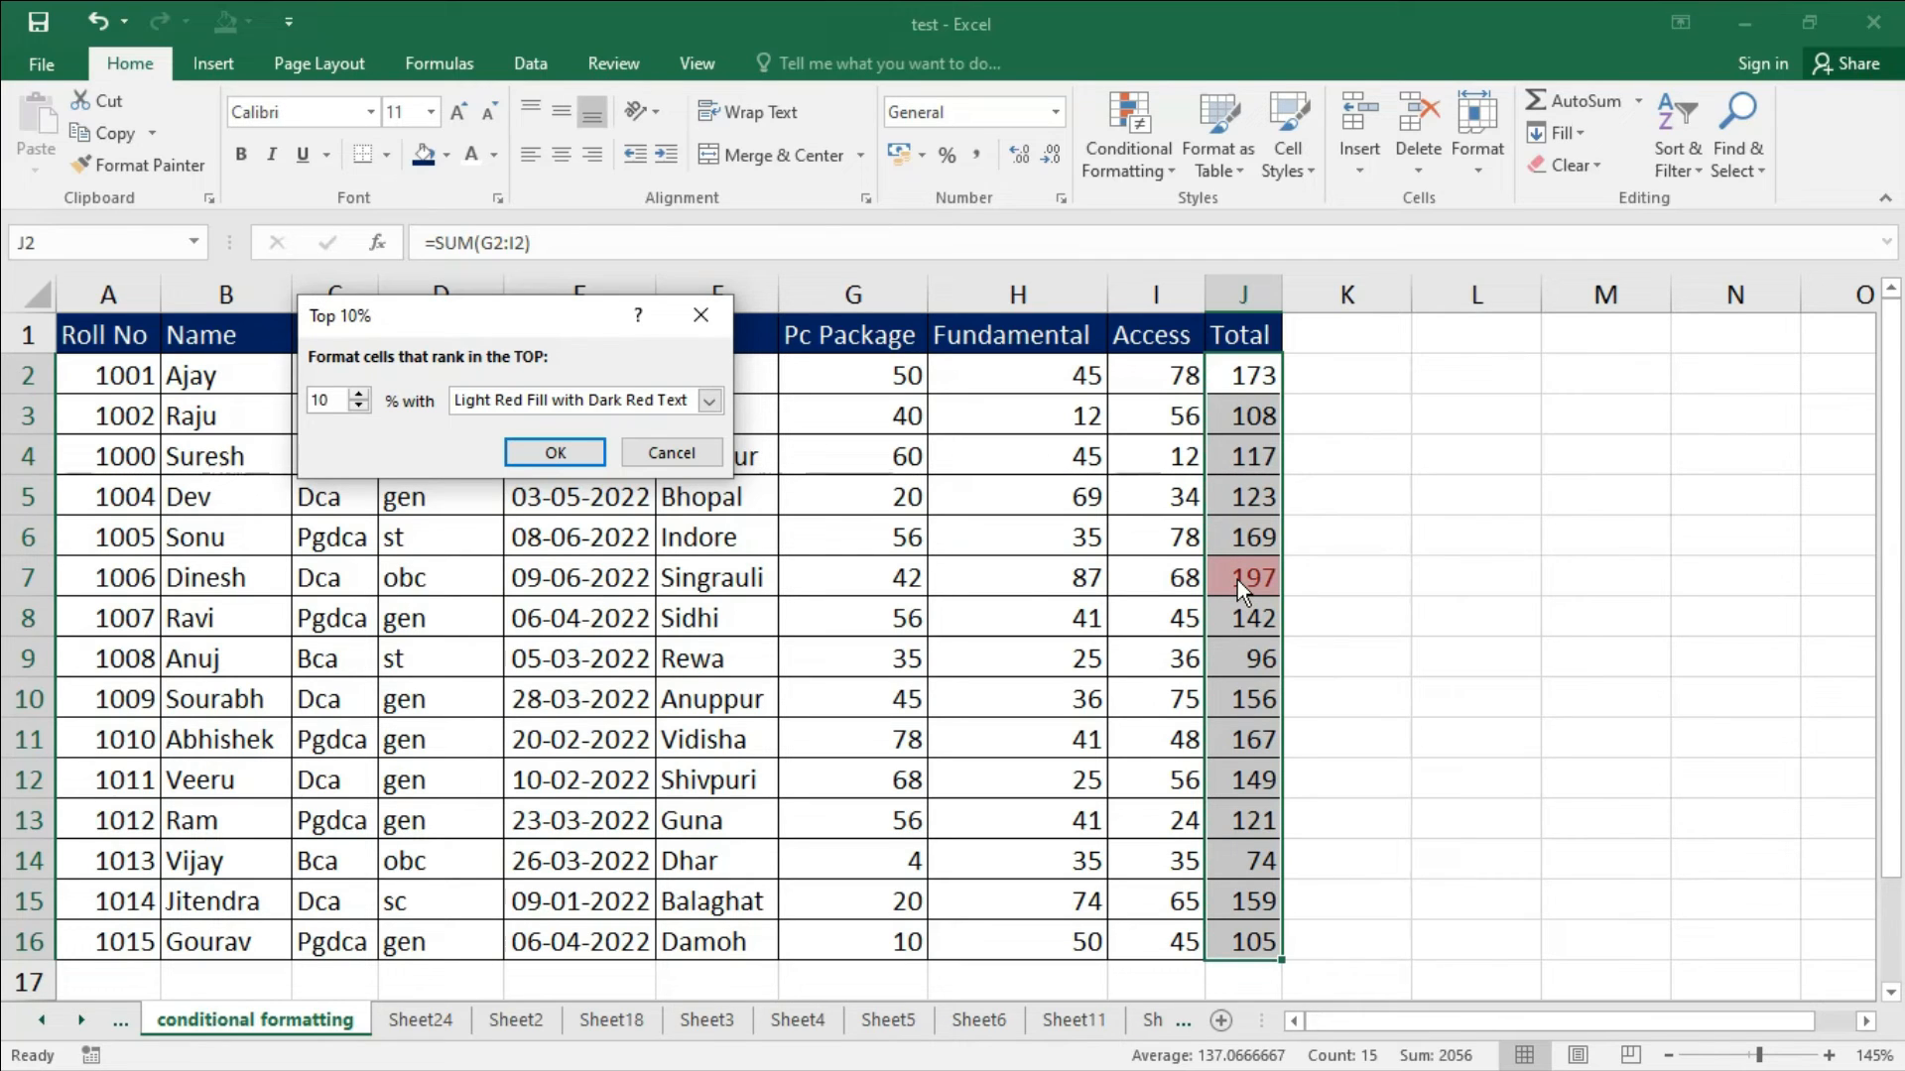
left_click(360, 394)
left_click(360, 394)
left_click(360, 394)
left_click(360, 394)
left_click(360, 394)
left_click(360, 394)
left_click(360, 394)
left_click(360, 394)
left_click(360, 394)
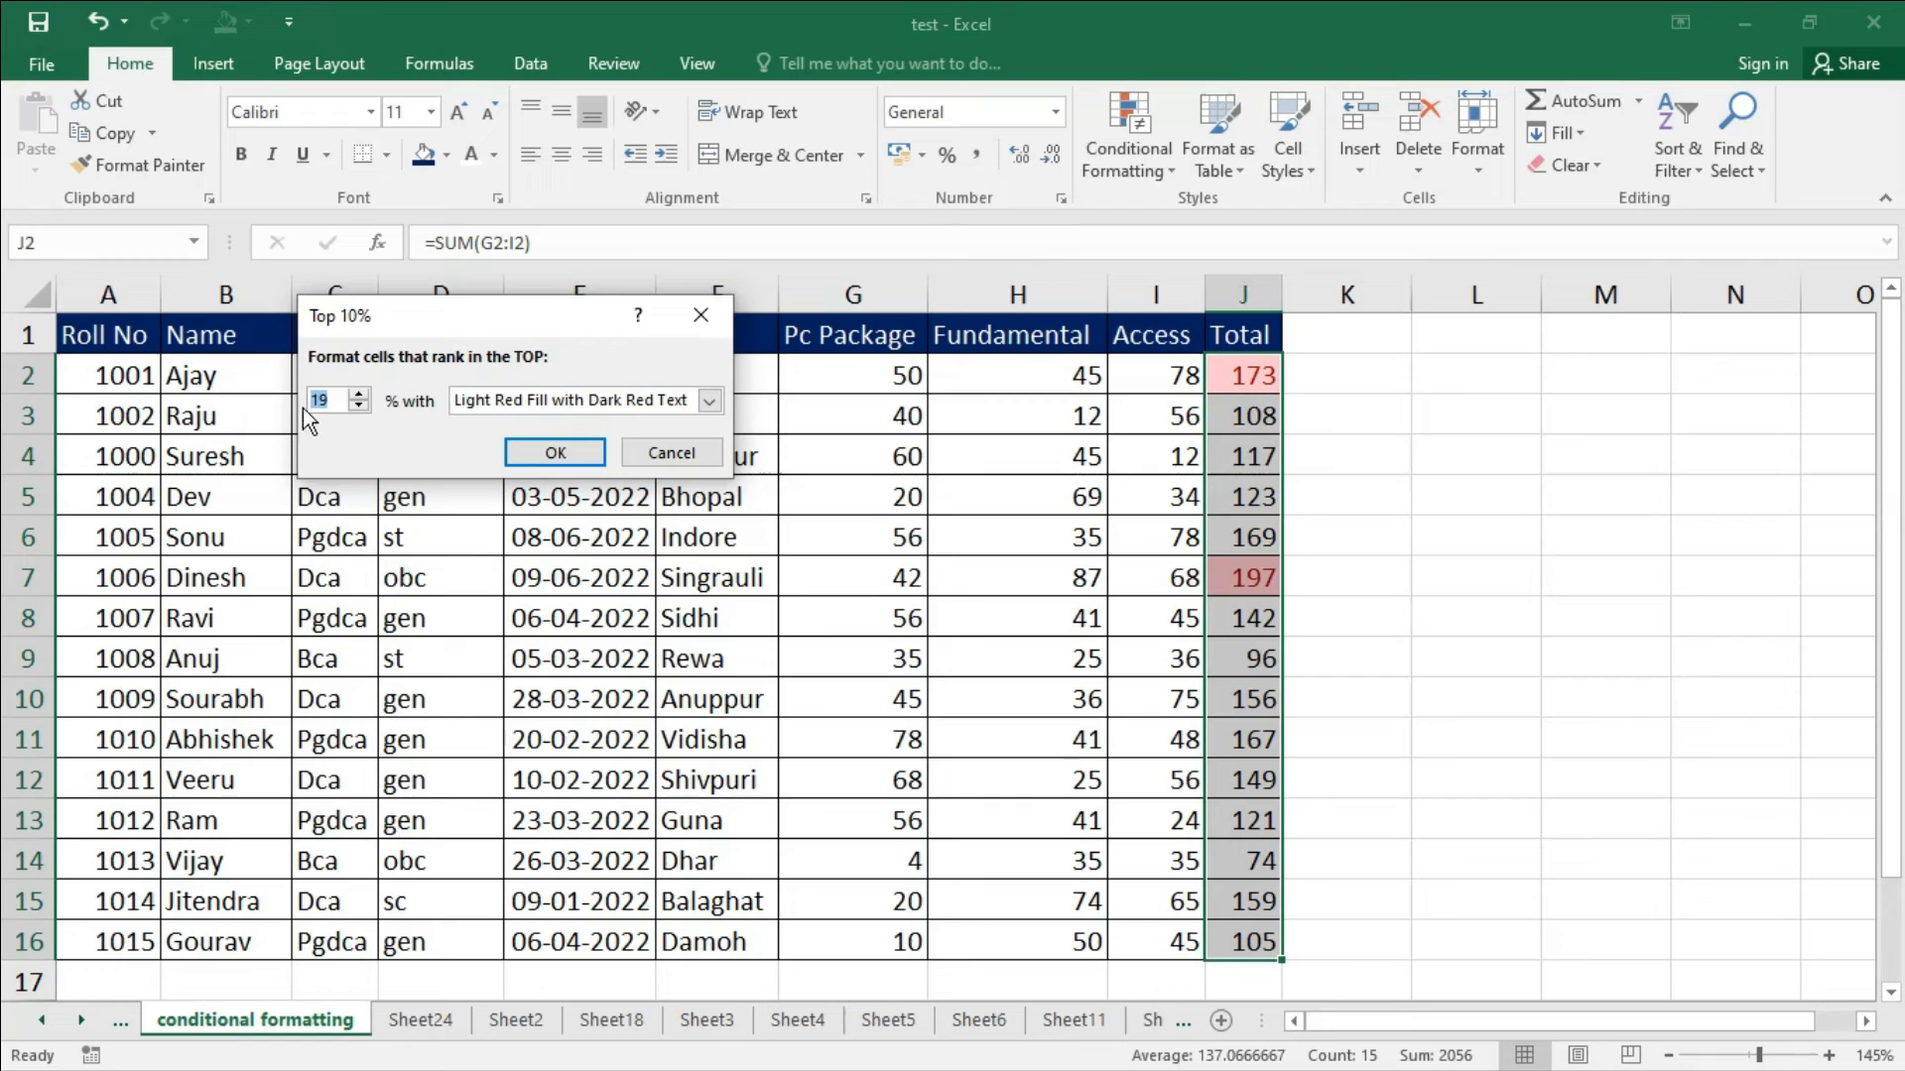
left_click(361, 395)
left_click(361, 394)
left_click(361, 395)
left_click(362, 394)
left_click(361, 394)
left_click(361, 395)
left_click(361, 395)
double_click(361, 395)
double_click(362, 395)
double_click(361, 395)
left_click(361, 395)
double_click(361, 395)
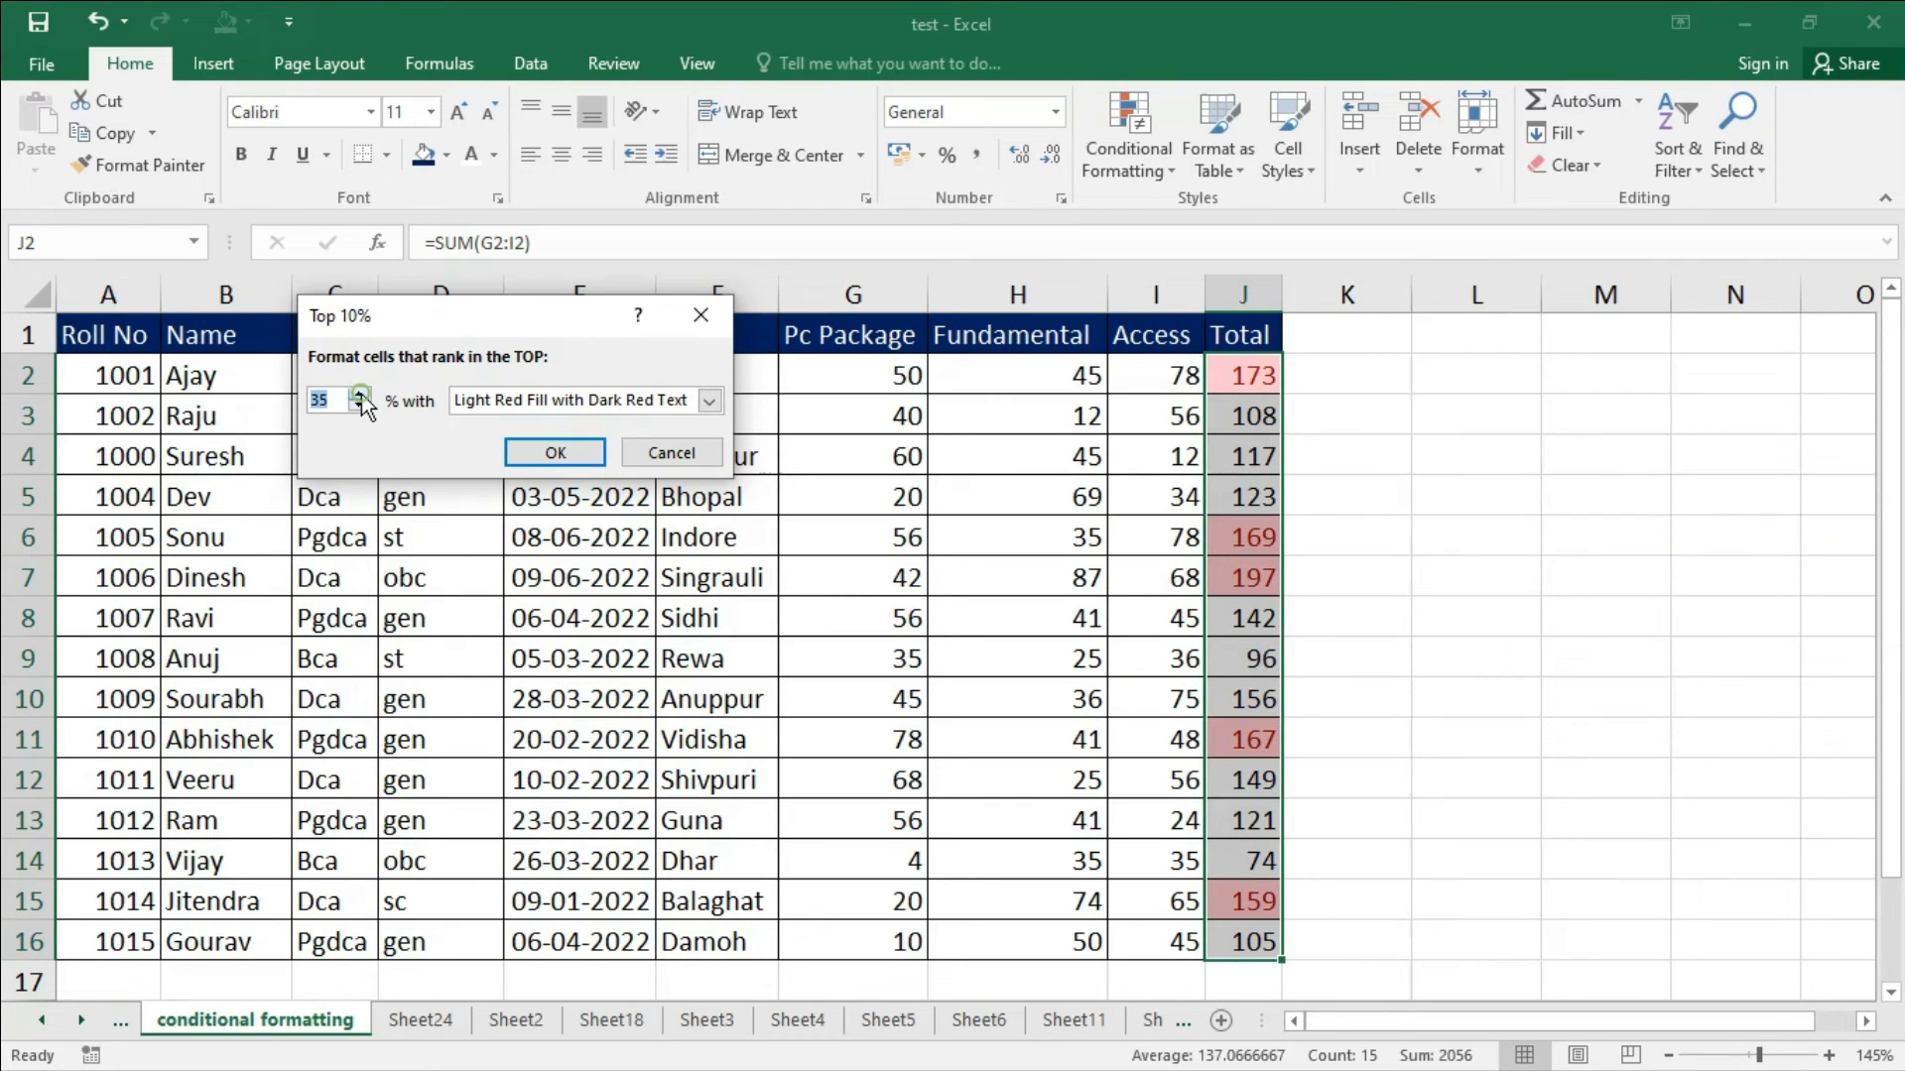
left_click(361, 395)
left_click(361, 395)
left_click(362, 395)
left_click(361, 395)
left_click(360, 395)
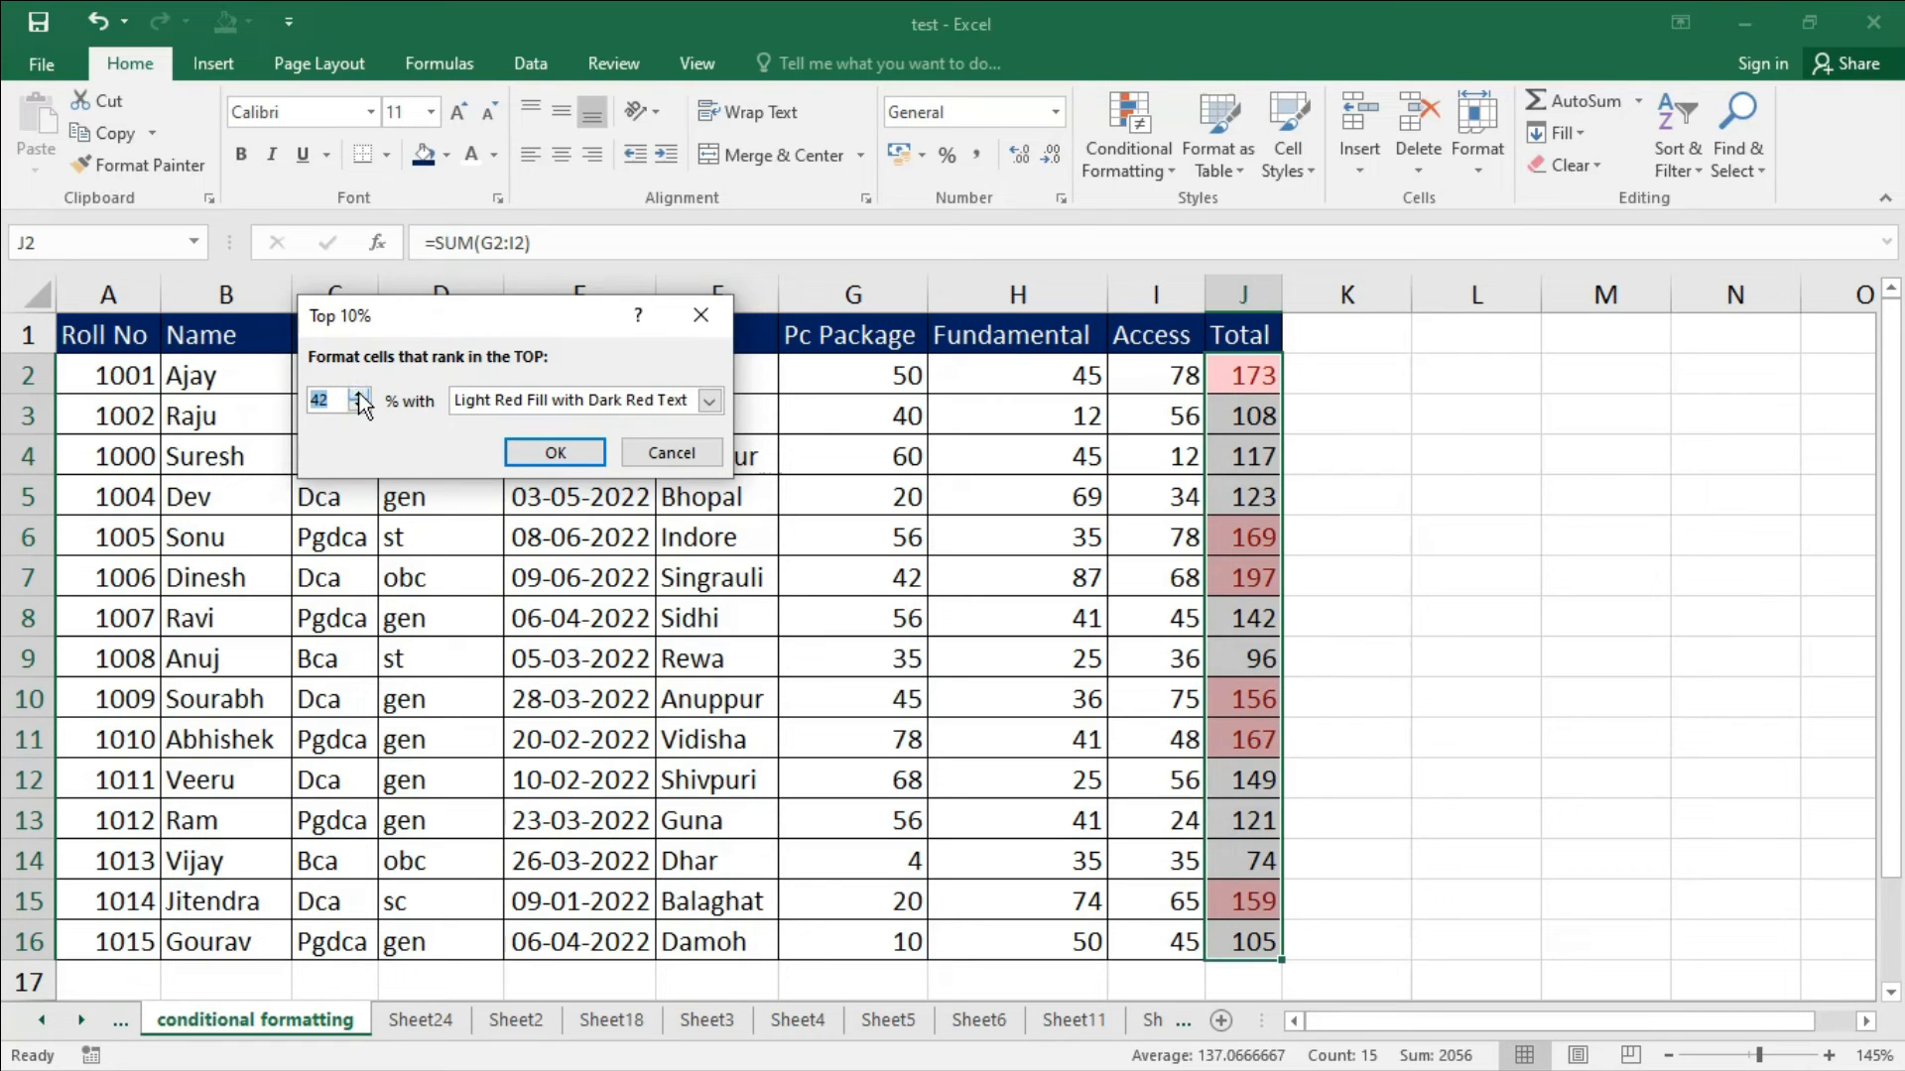
left_click(360, 396)
left_click(360, 396)
left_click(360, 396)
left_click(360, 395)
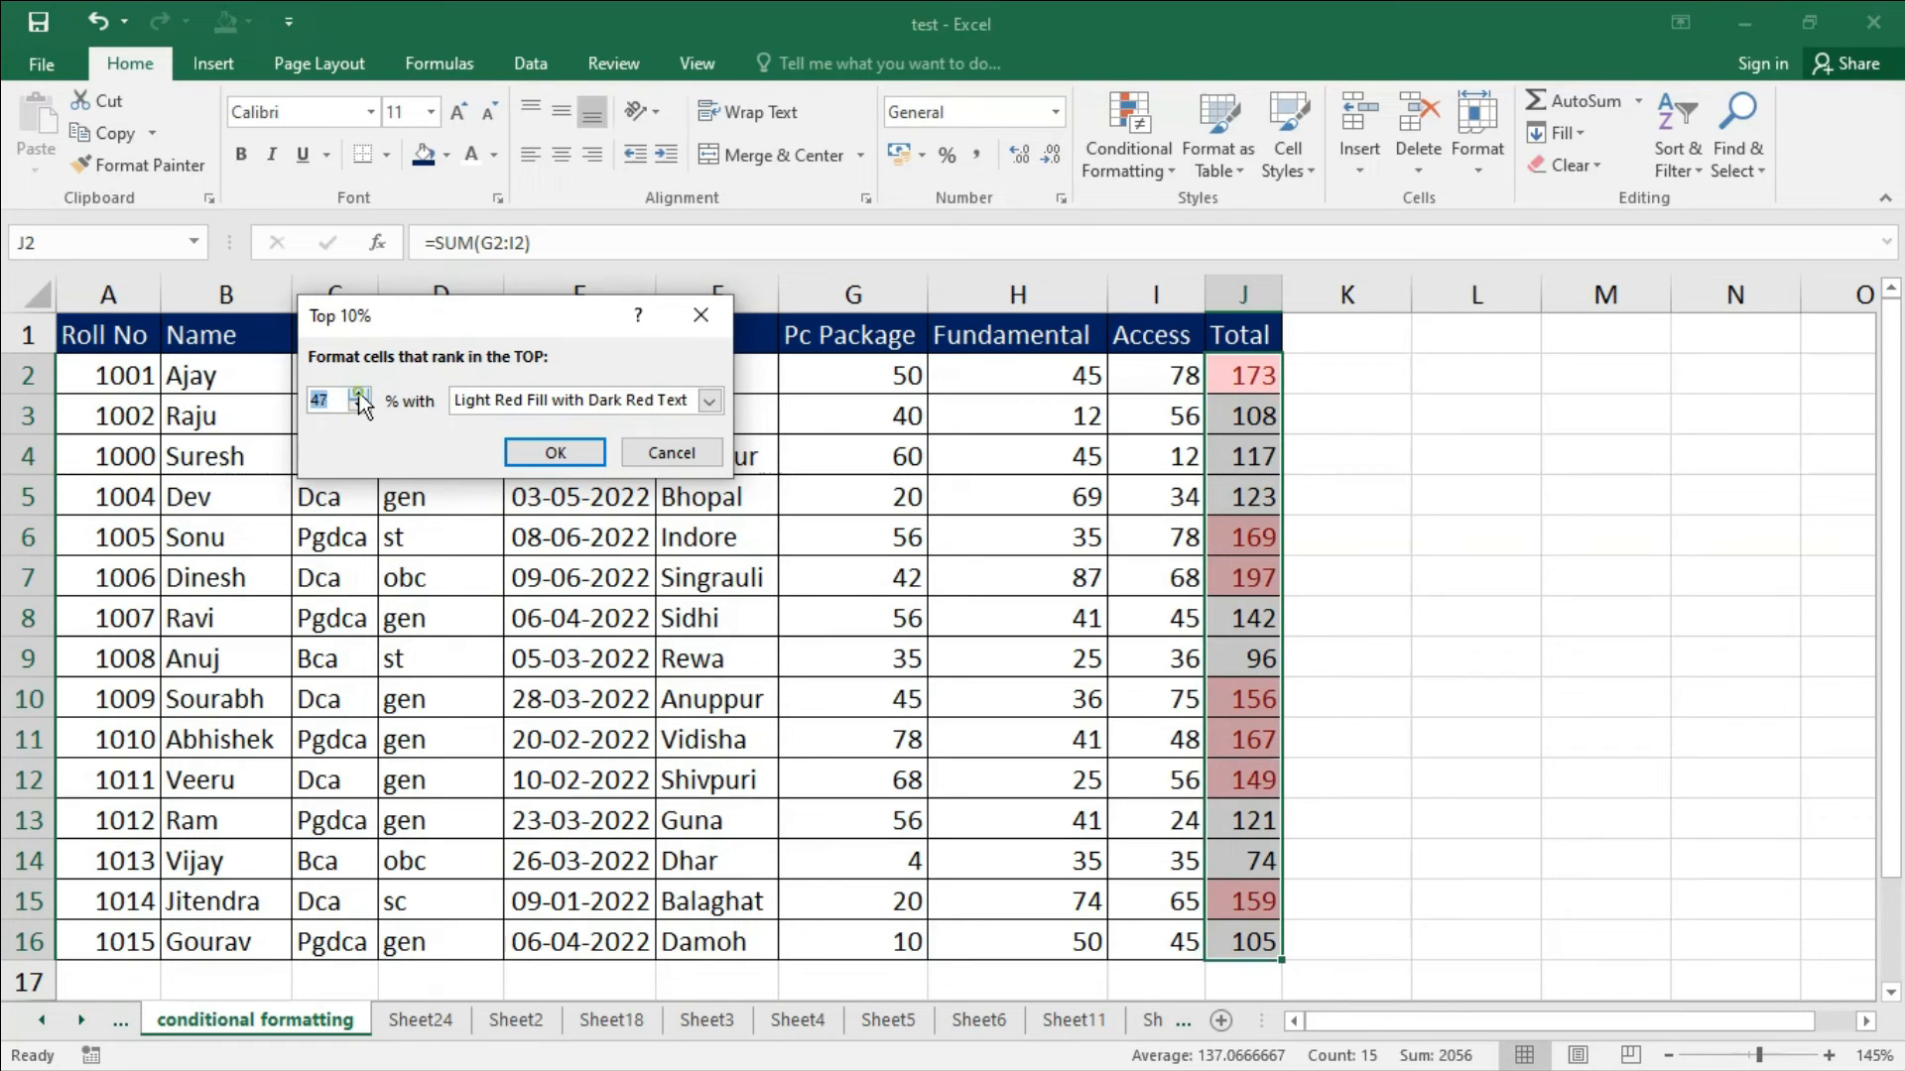
Set the top percentage to 50 and apply the rule with Green Fill with Dark Green Text.
left_click(360, 396)
left_click(337, 403)
left_click(709, 401)
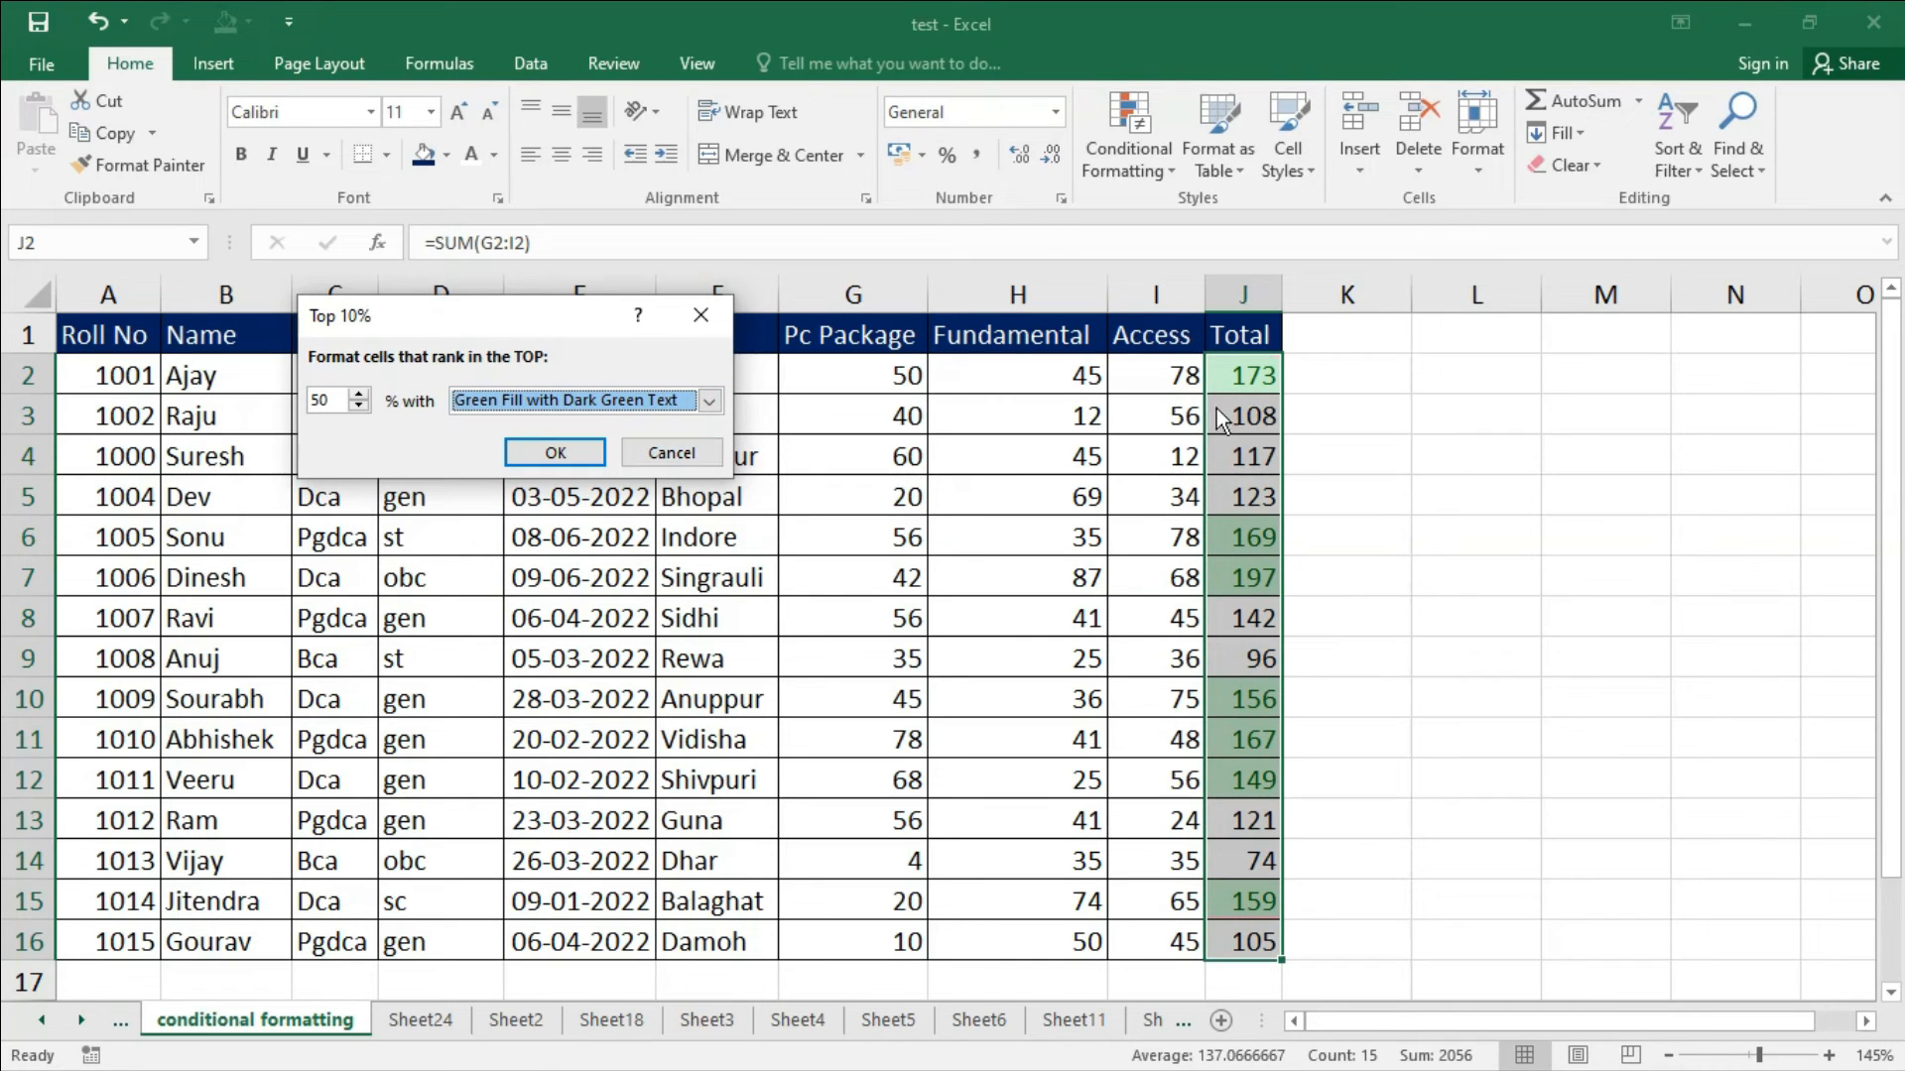
left_click(572, 455)
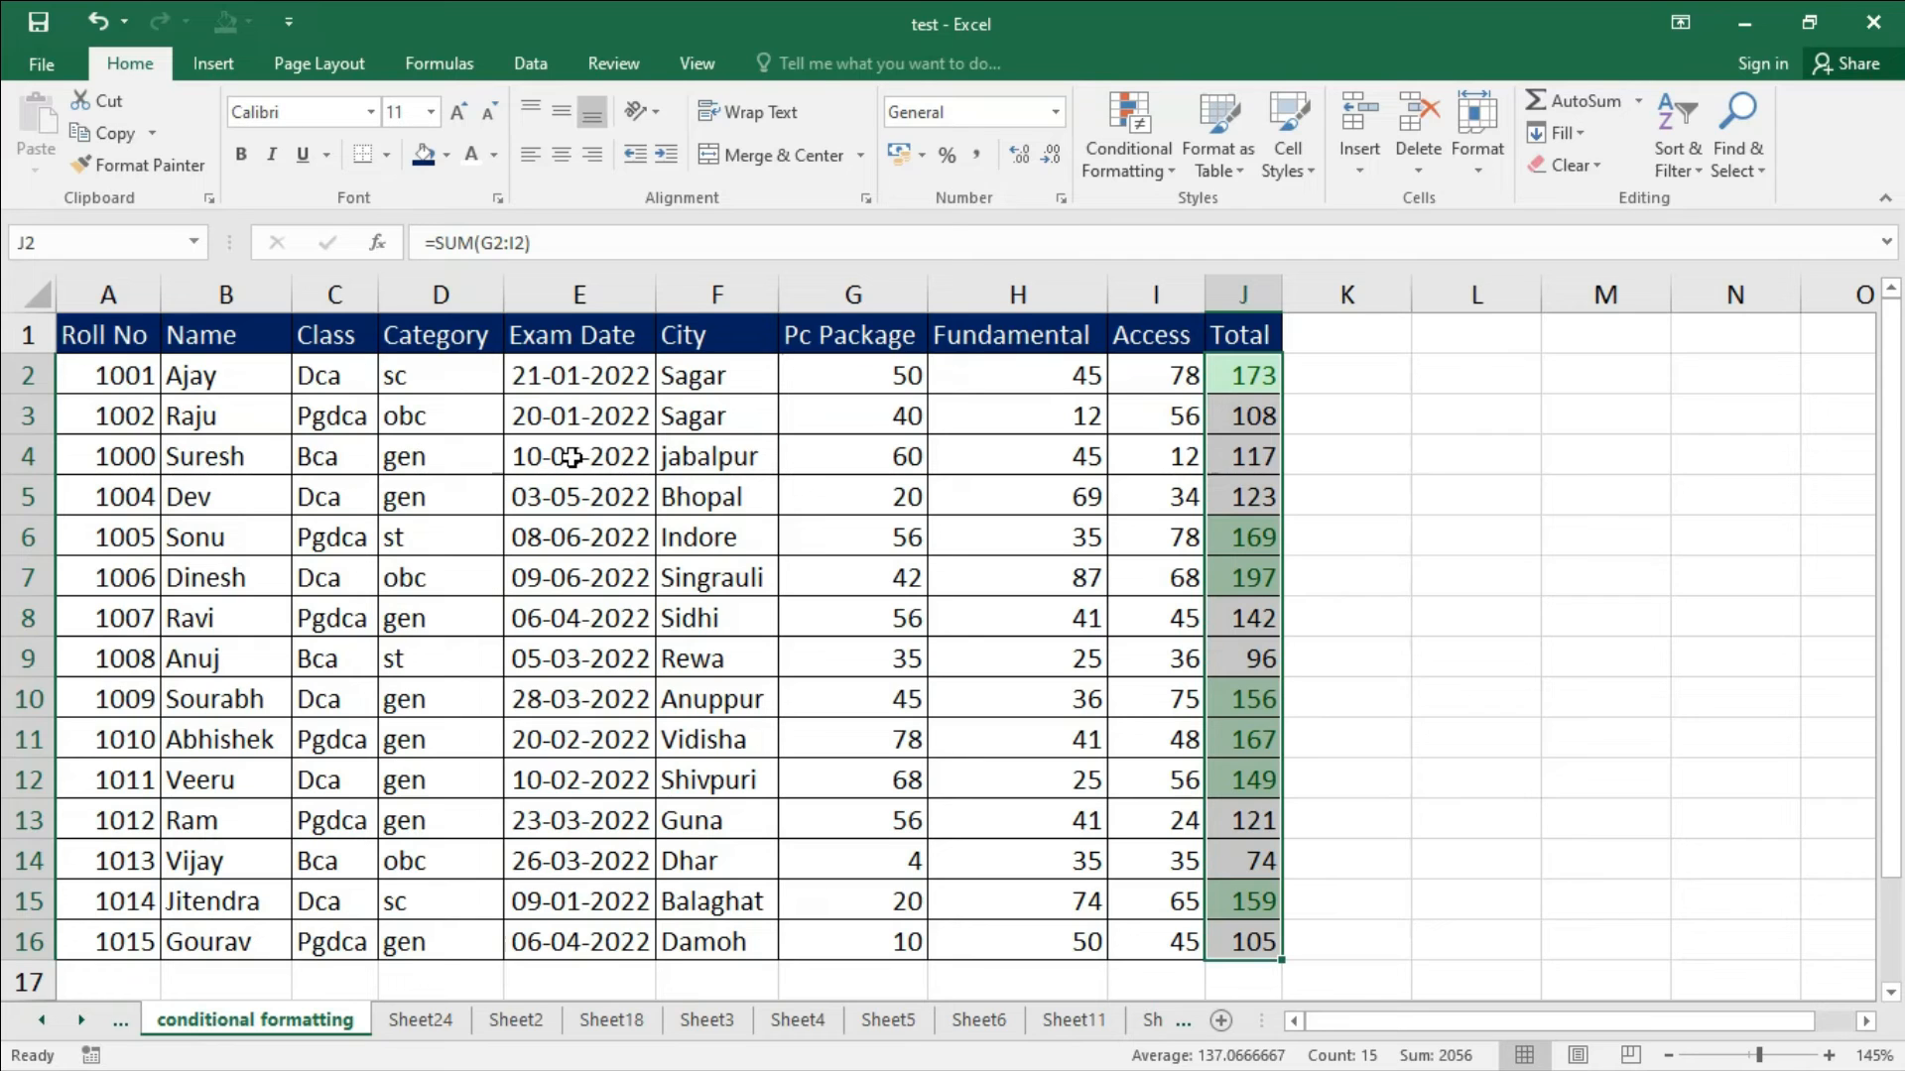
Add a second Top 10% rule that marks the top 34% of totals with Light Red Fill with Dark Red Text.
left_click(1171, 171)
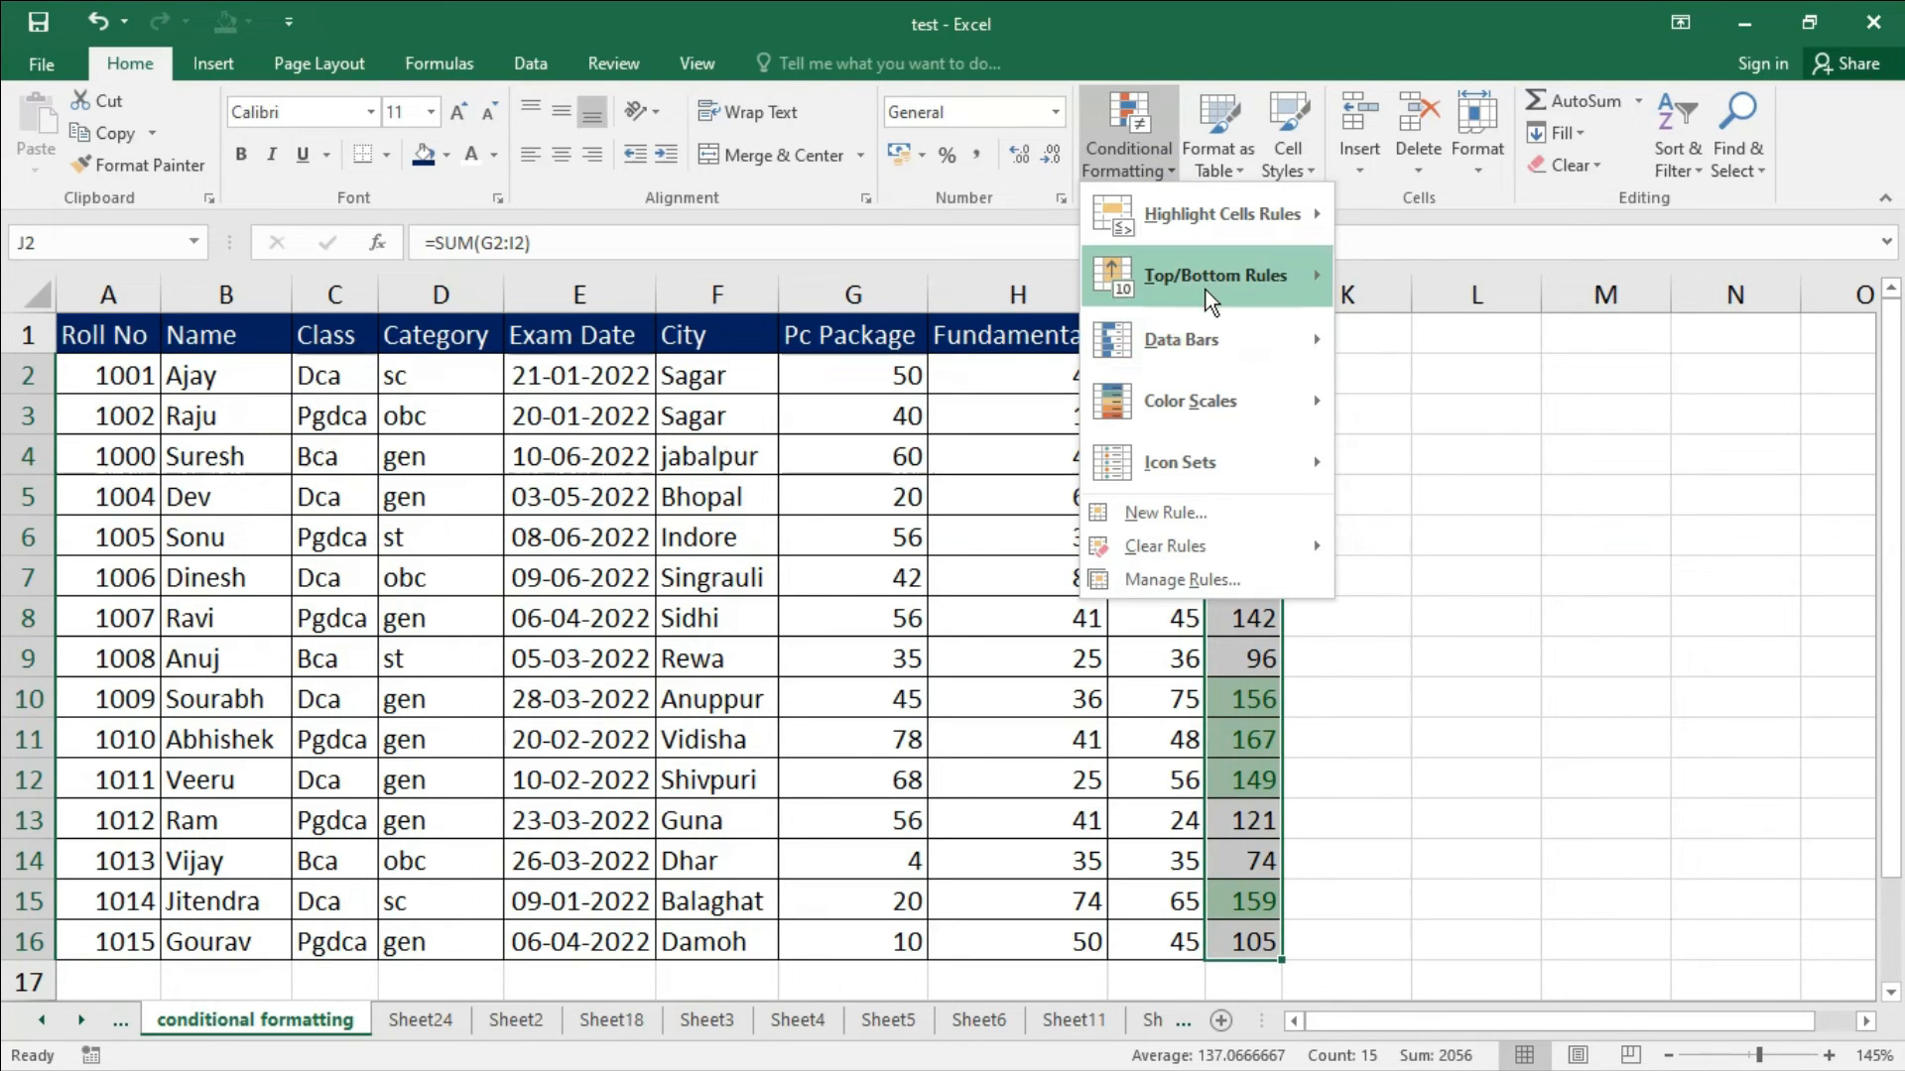
mouse_move(1210, 282)
left_click(1454, 341)
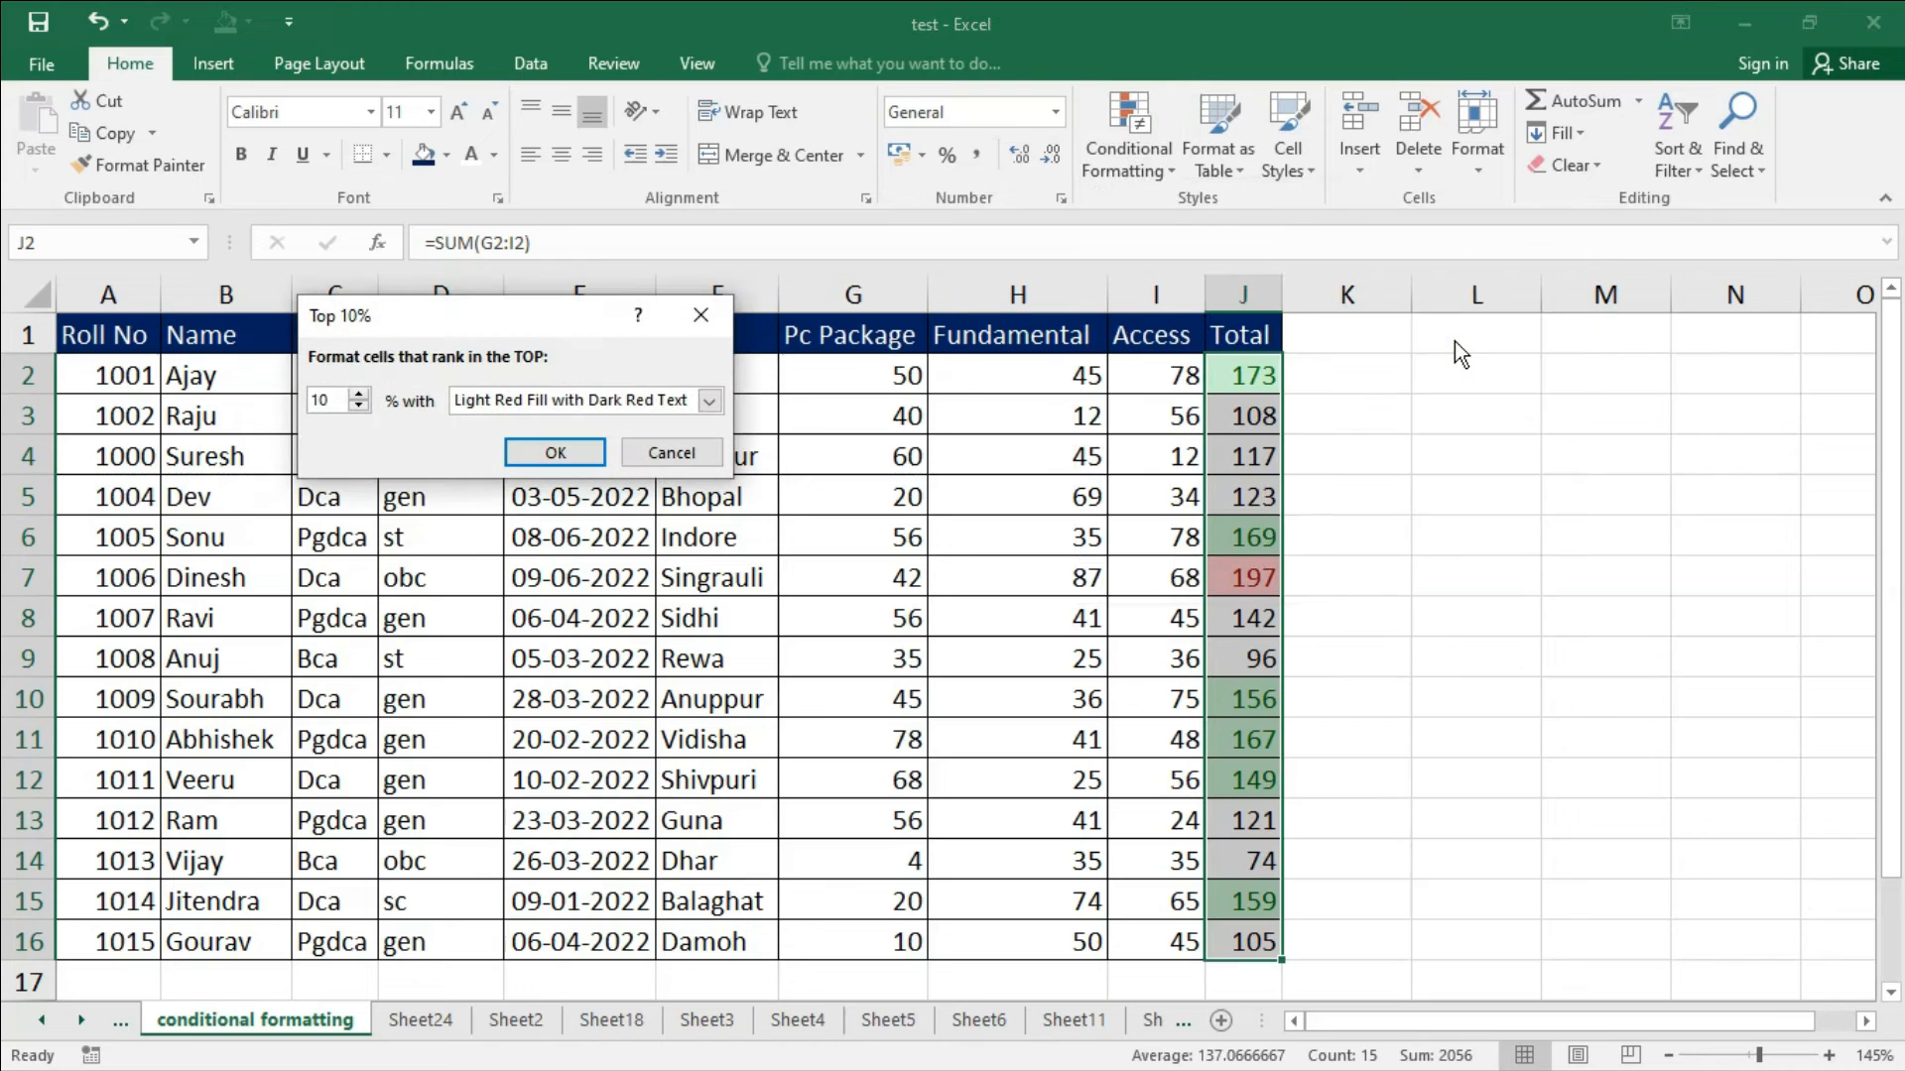
left_click(358, 395)
left_click(358, 395)
left_click(358, 395)
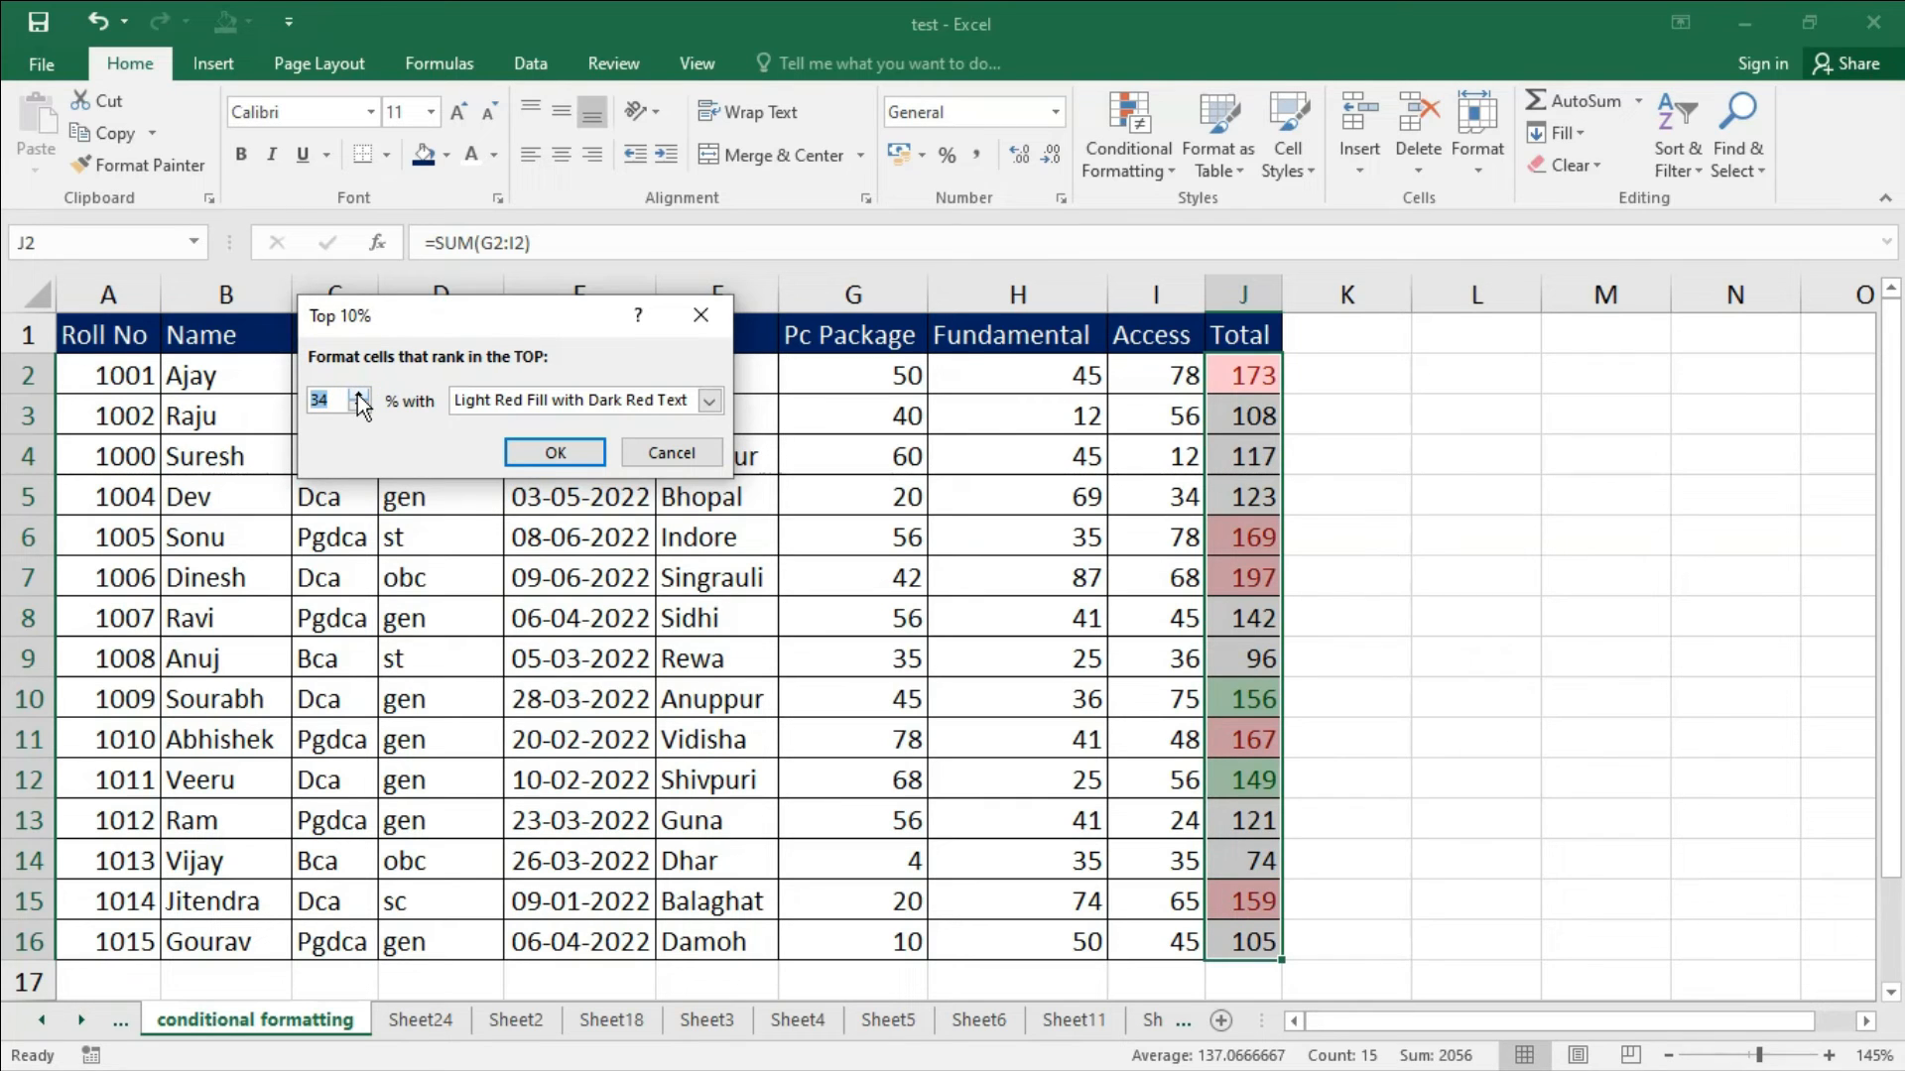
left_click(529, 456)
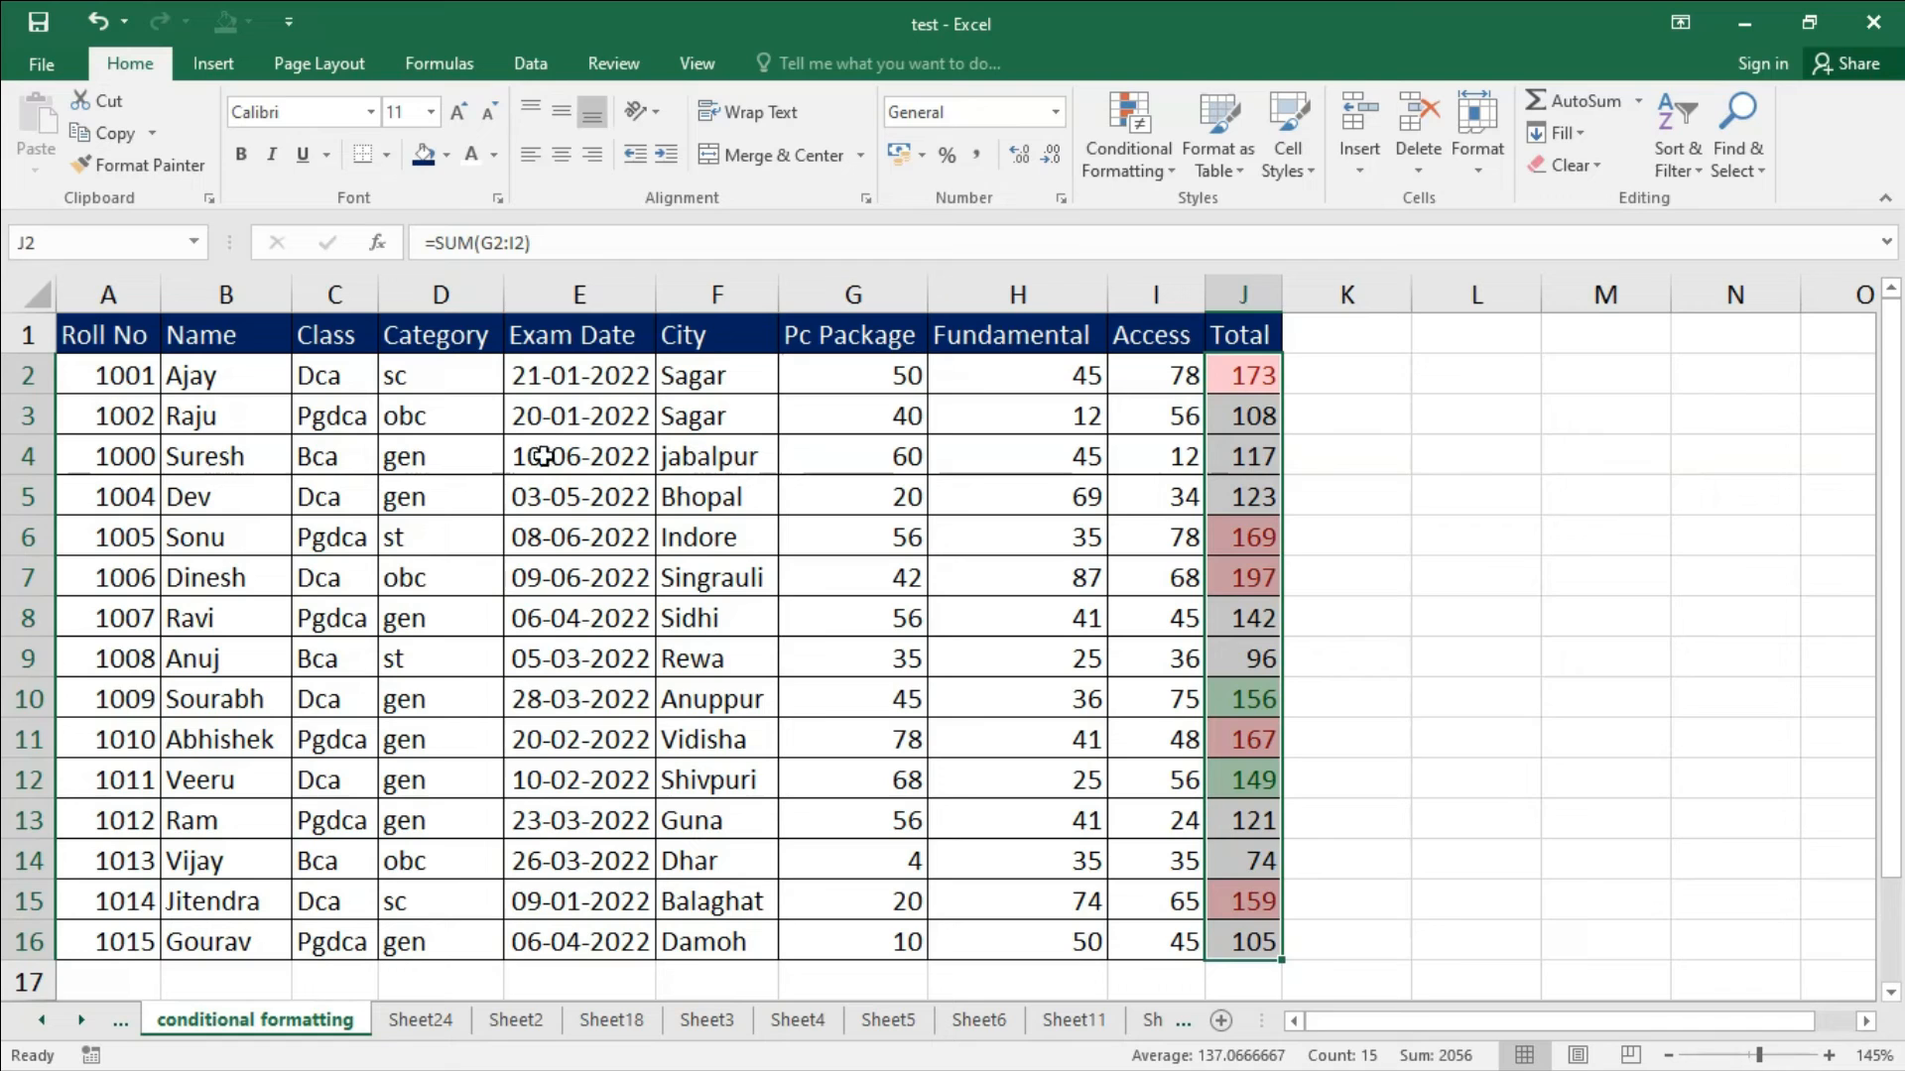
Clear both Top 10% rules from the selected Total cells.
left_click(1164, 176)
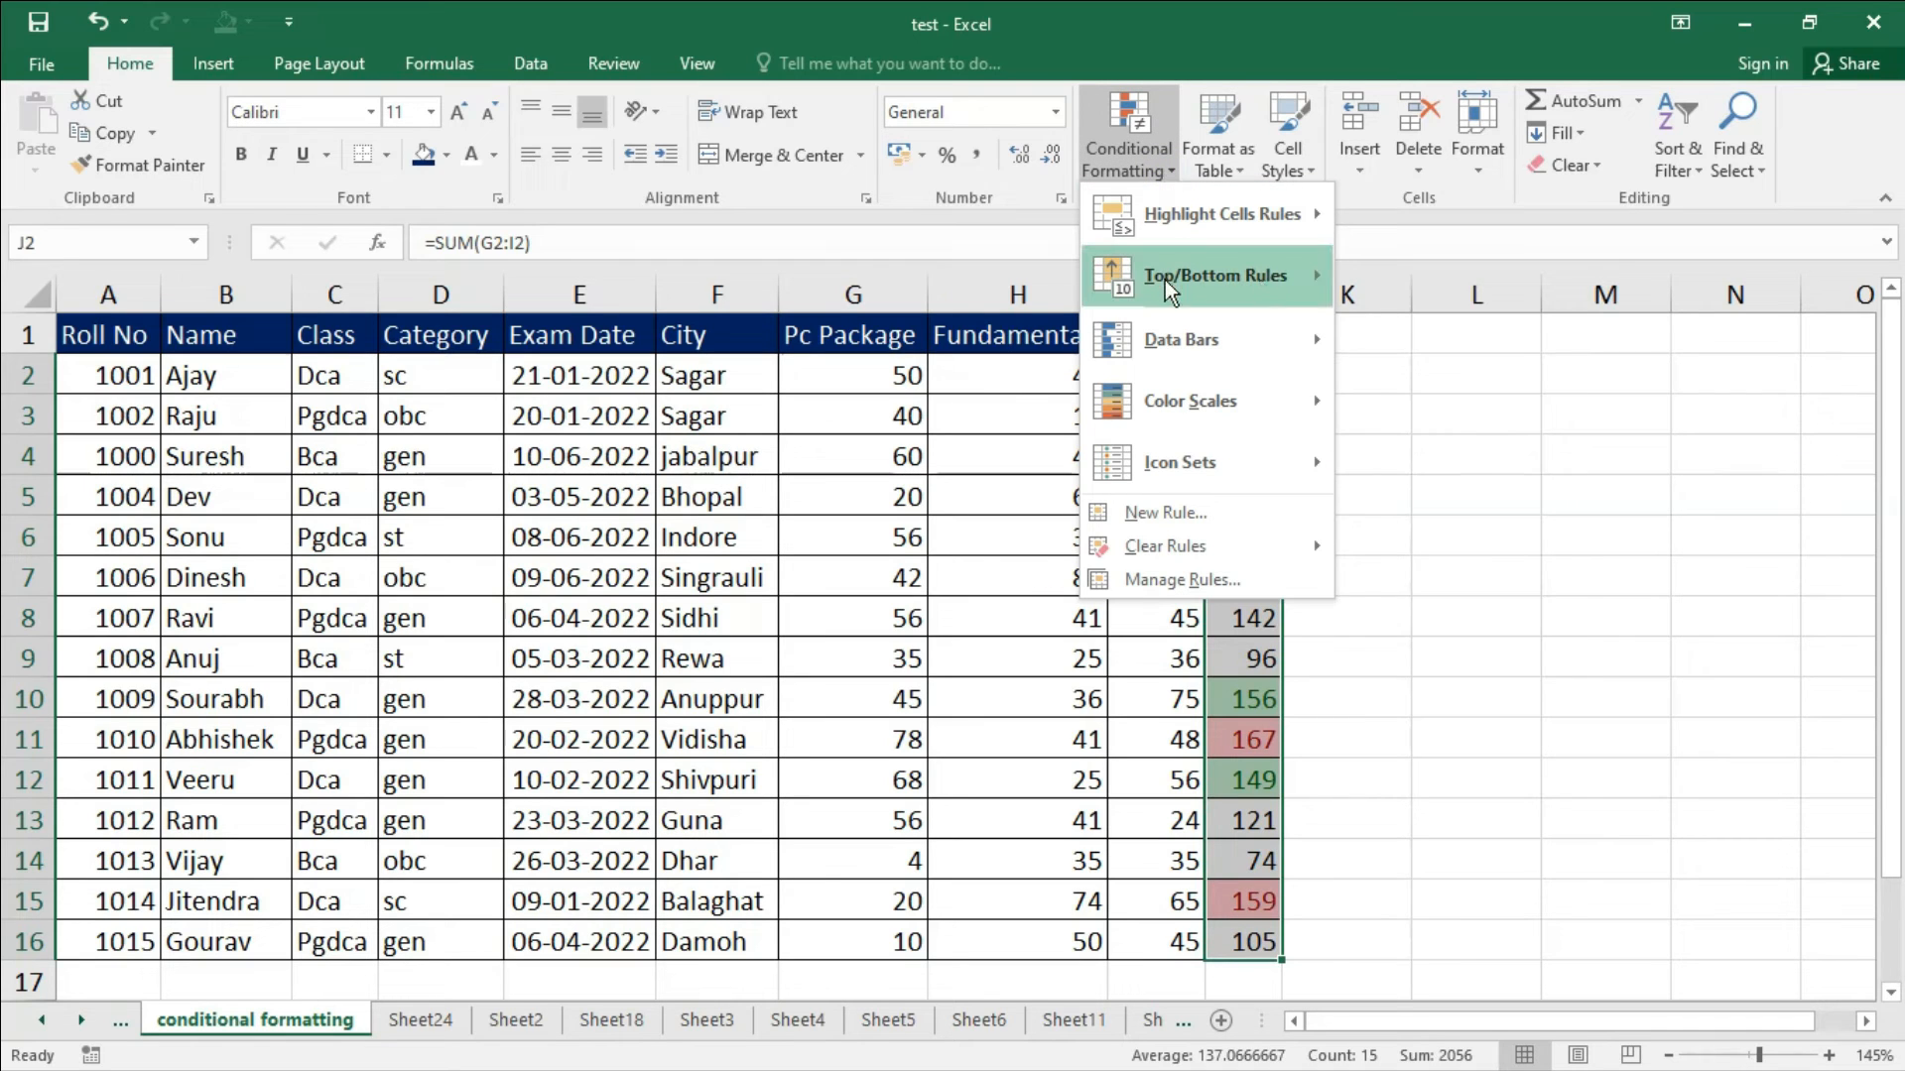
mouse_move(1264, 280)
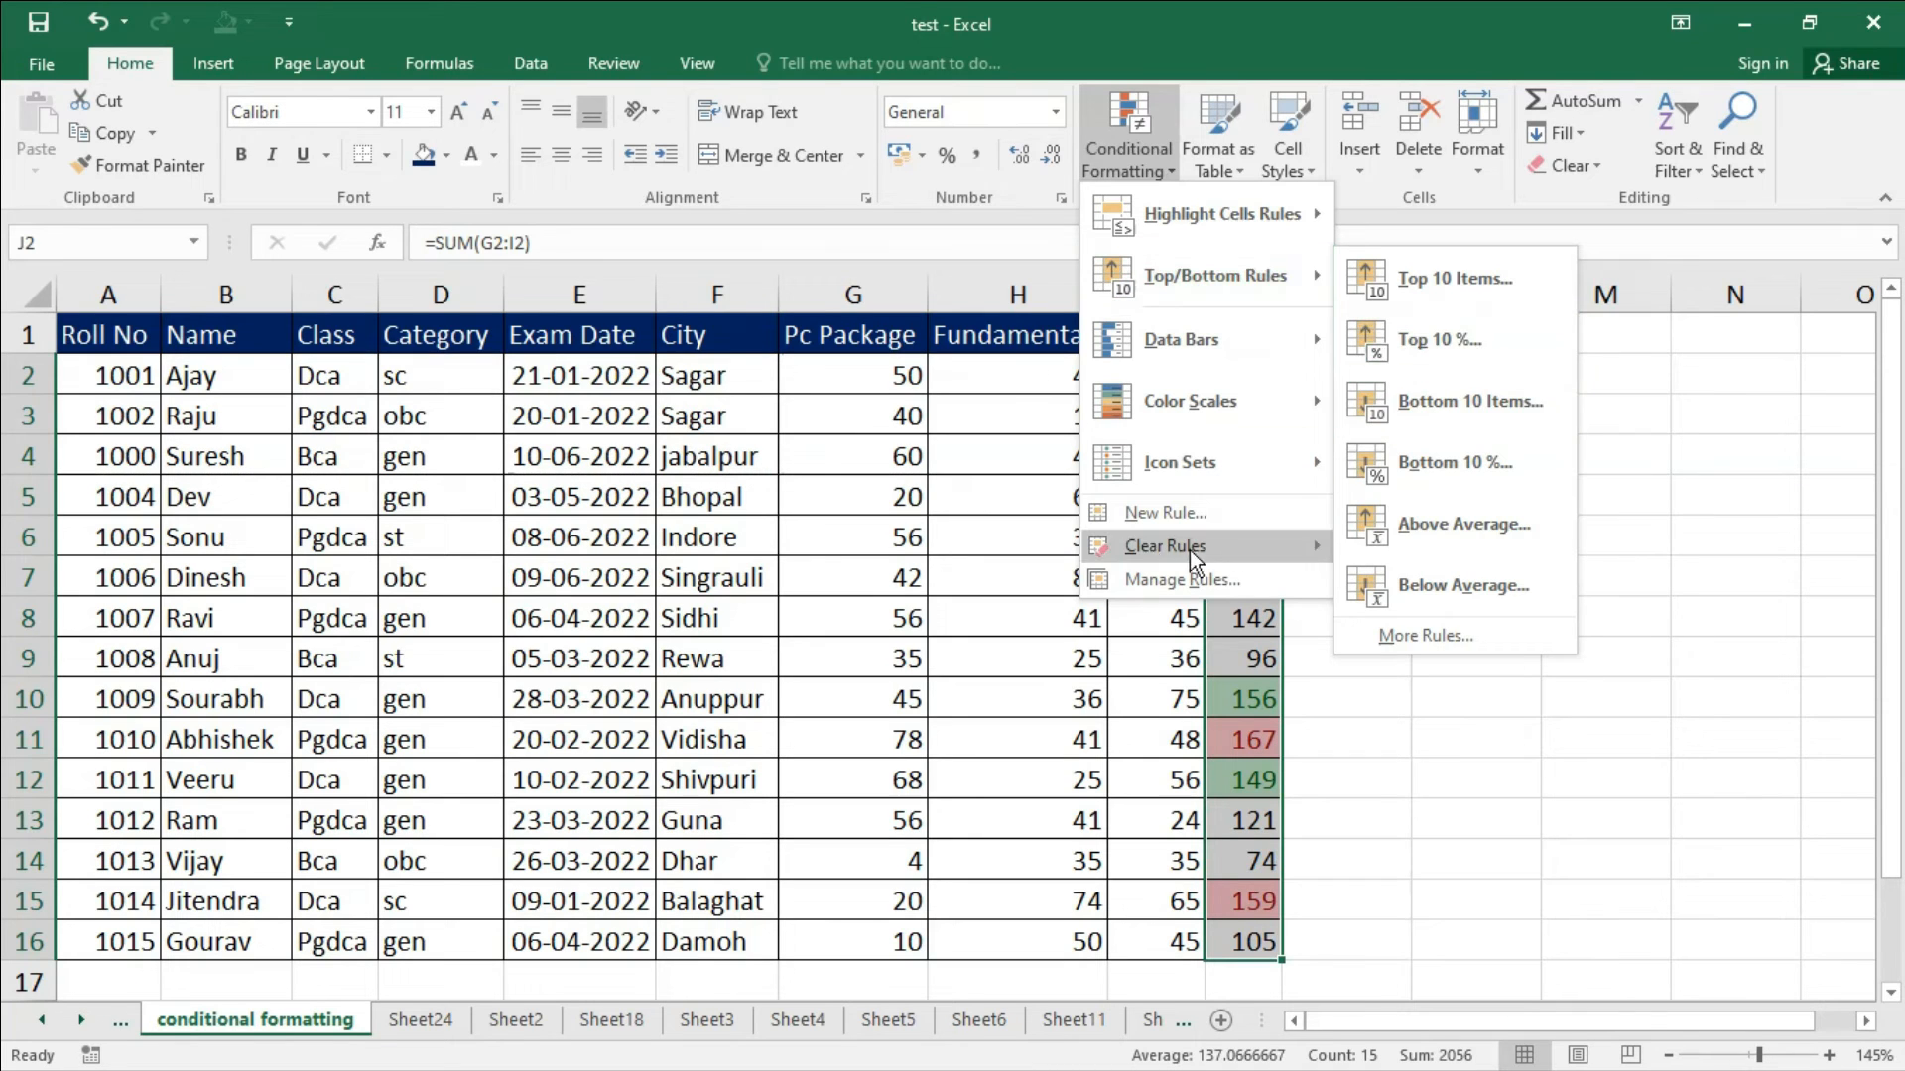
mouse_move(1194, 561)
left_click(1391, 549)
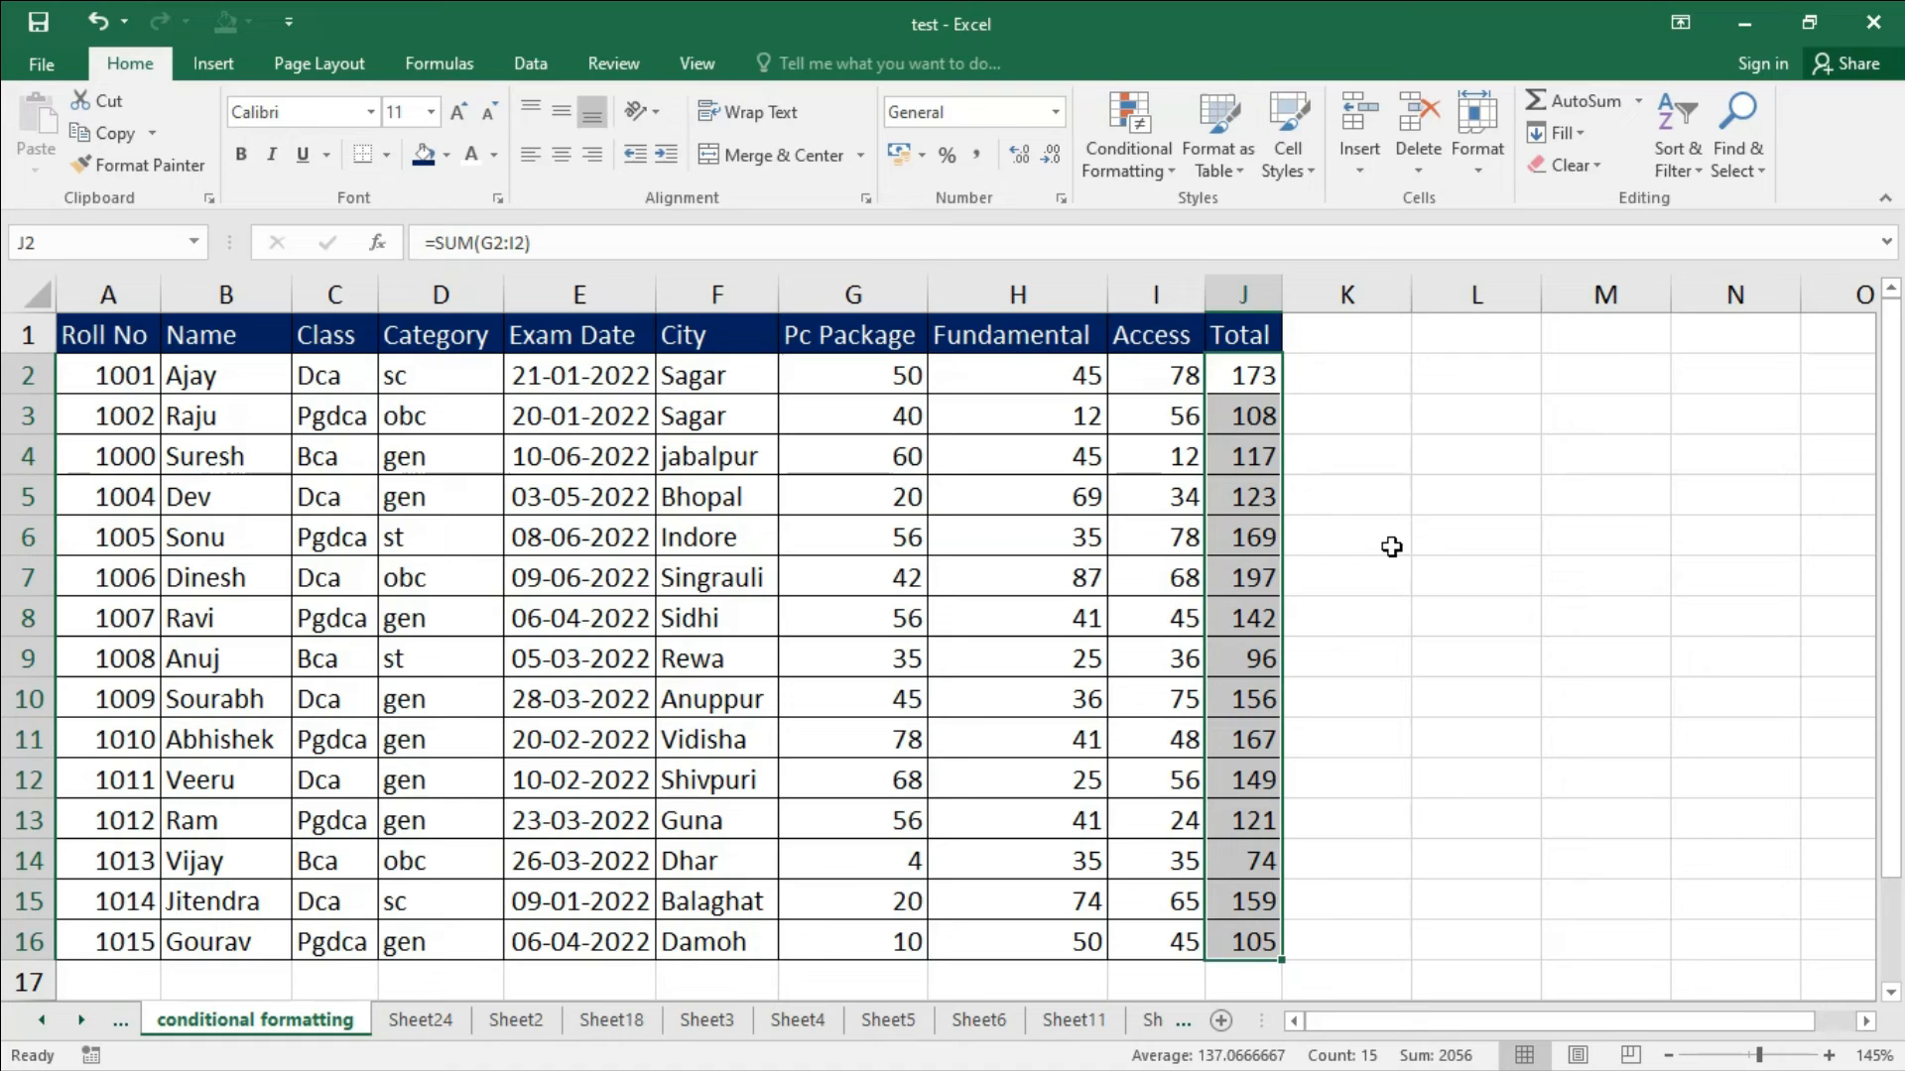
Start a Bottom 10 Items rule on the Total values and lower the item count to 5.
left_click(1156, 177)
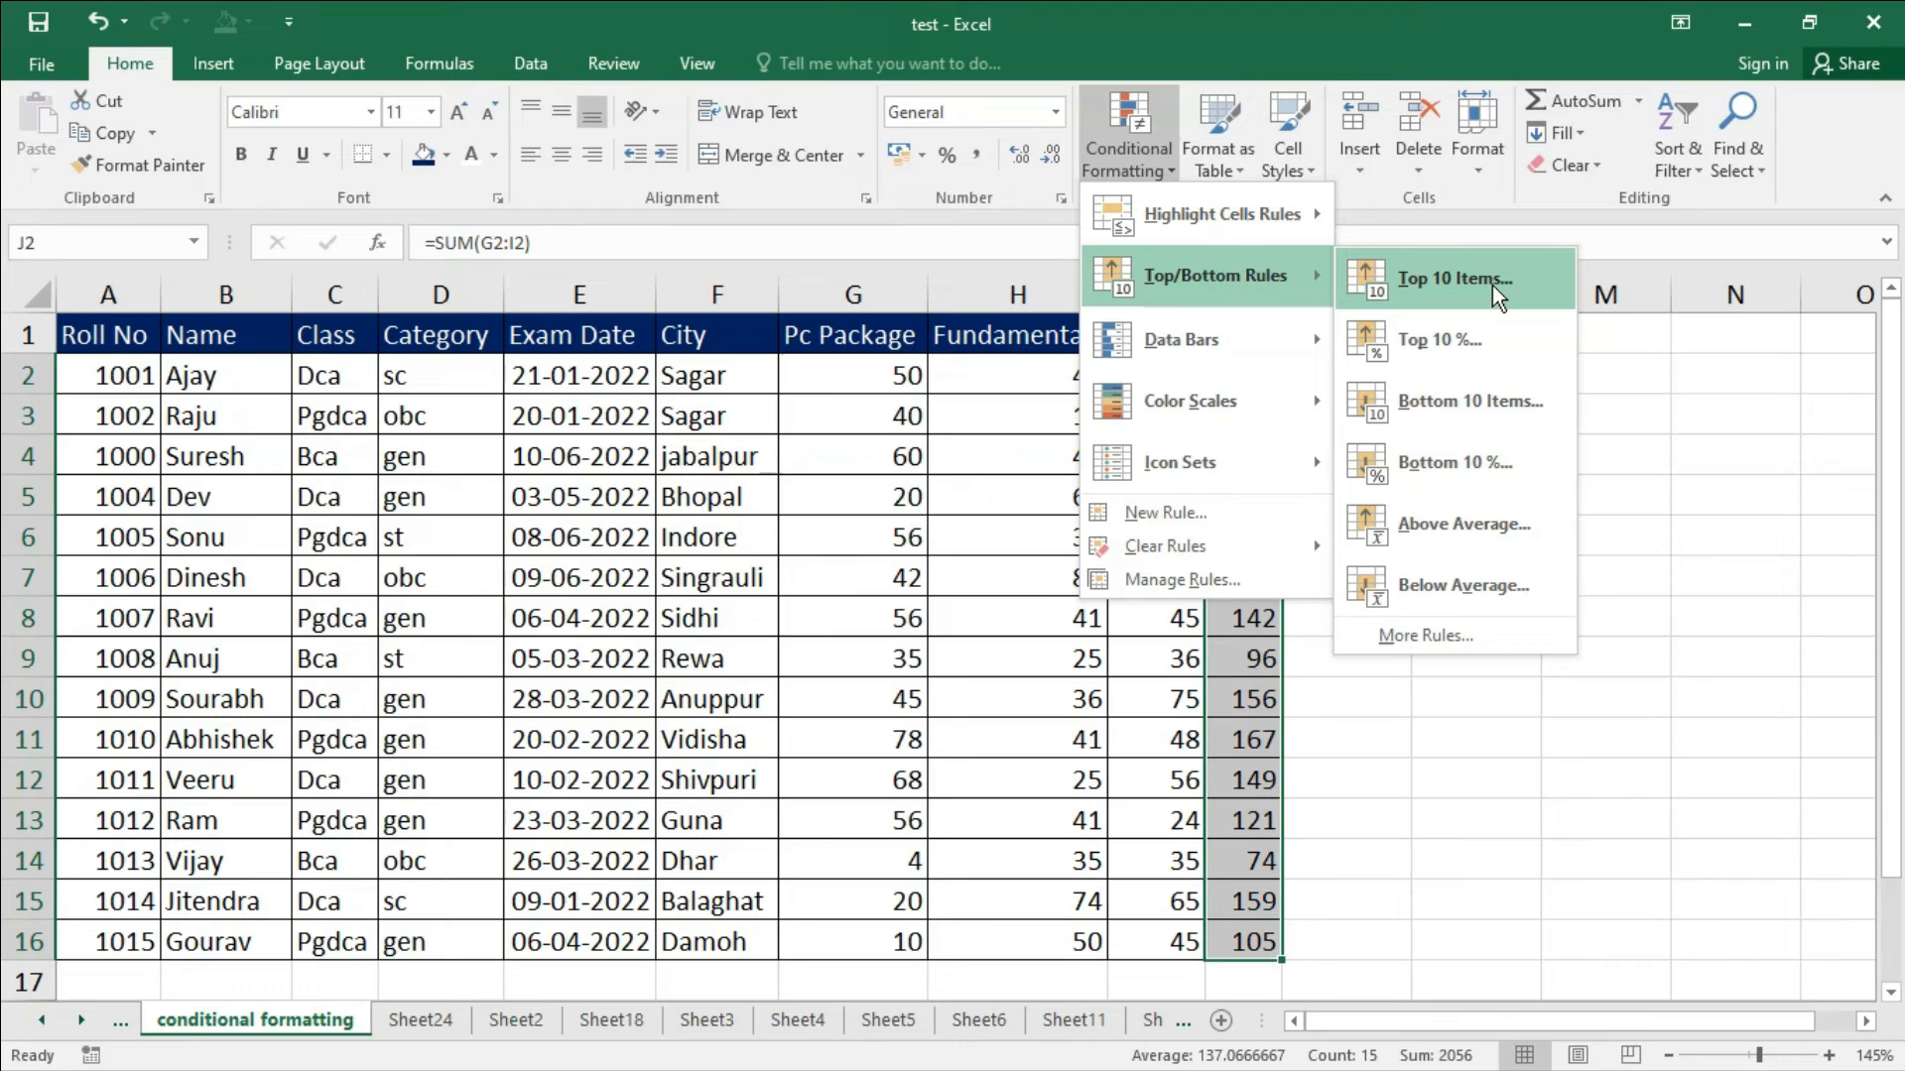
left_click(1439, 413)
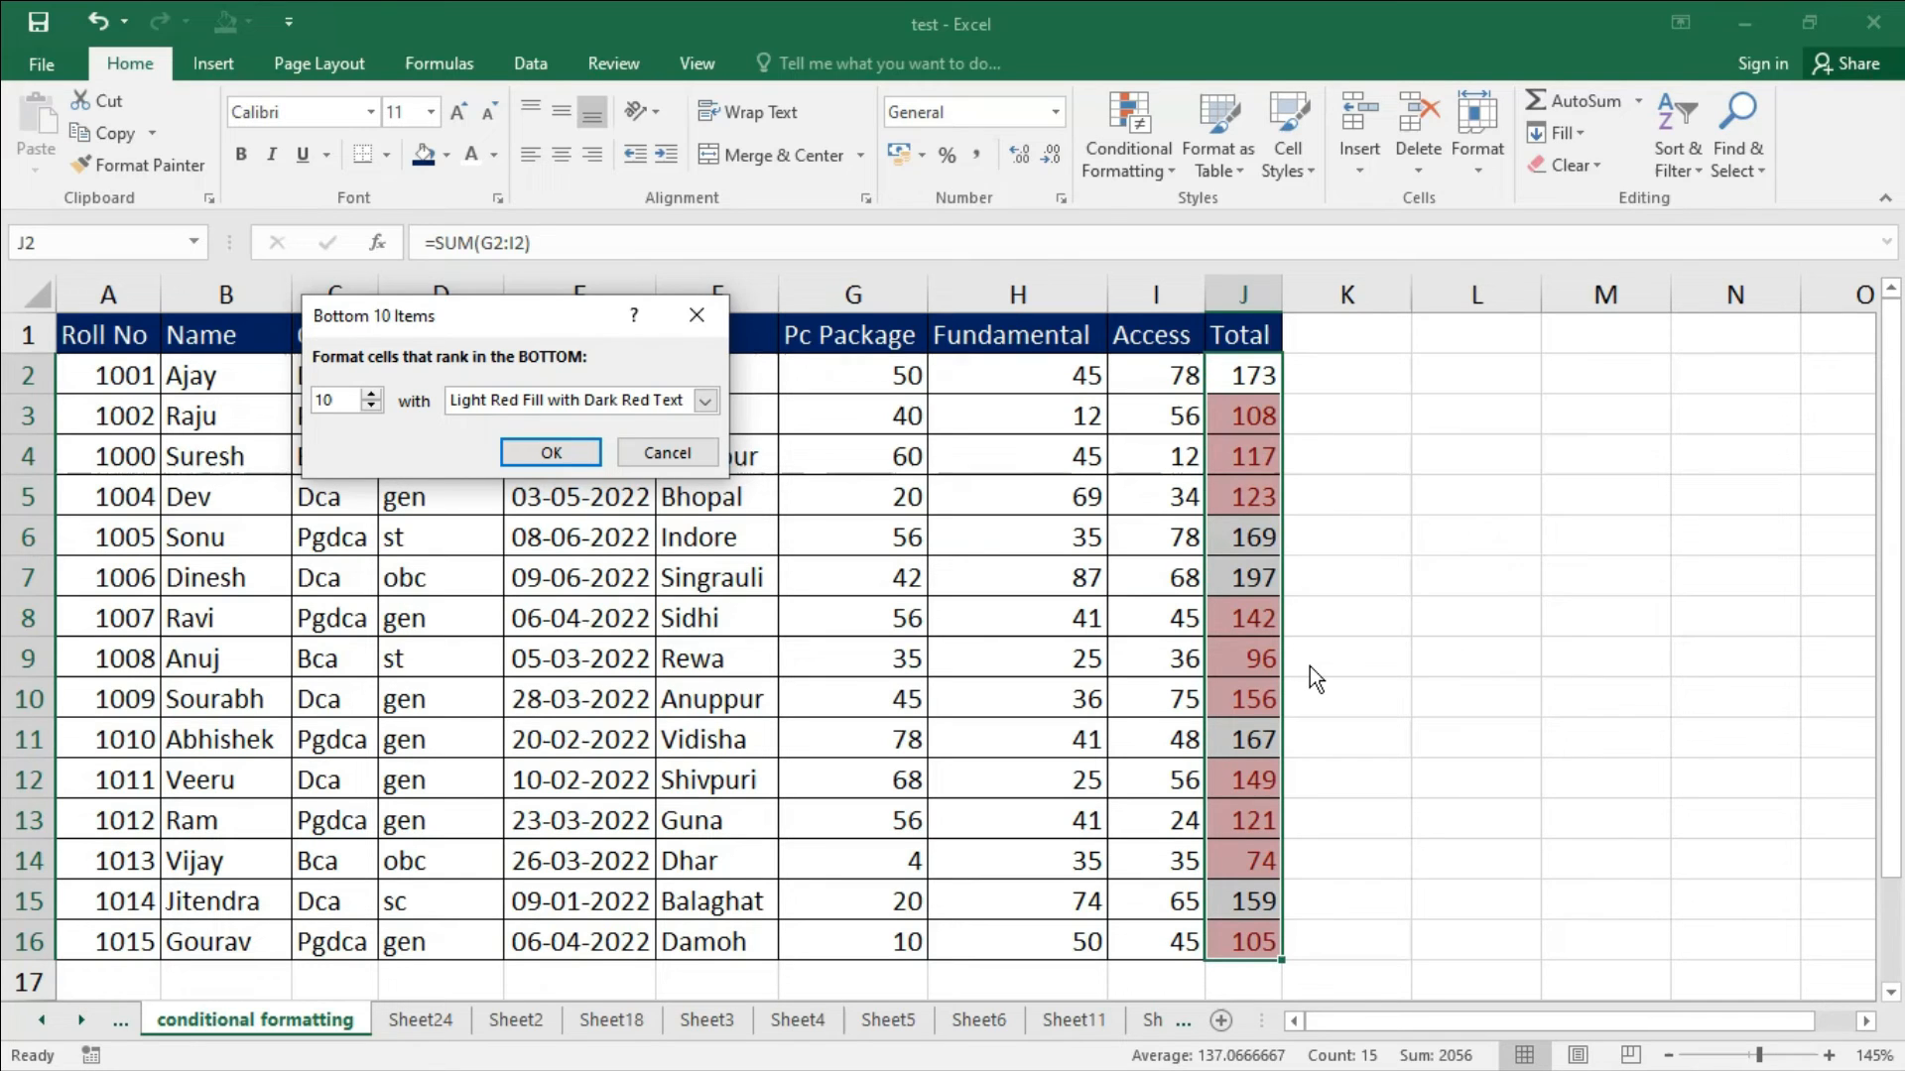
left_click(371, 406)
left_click(371, 406)
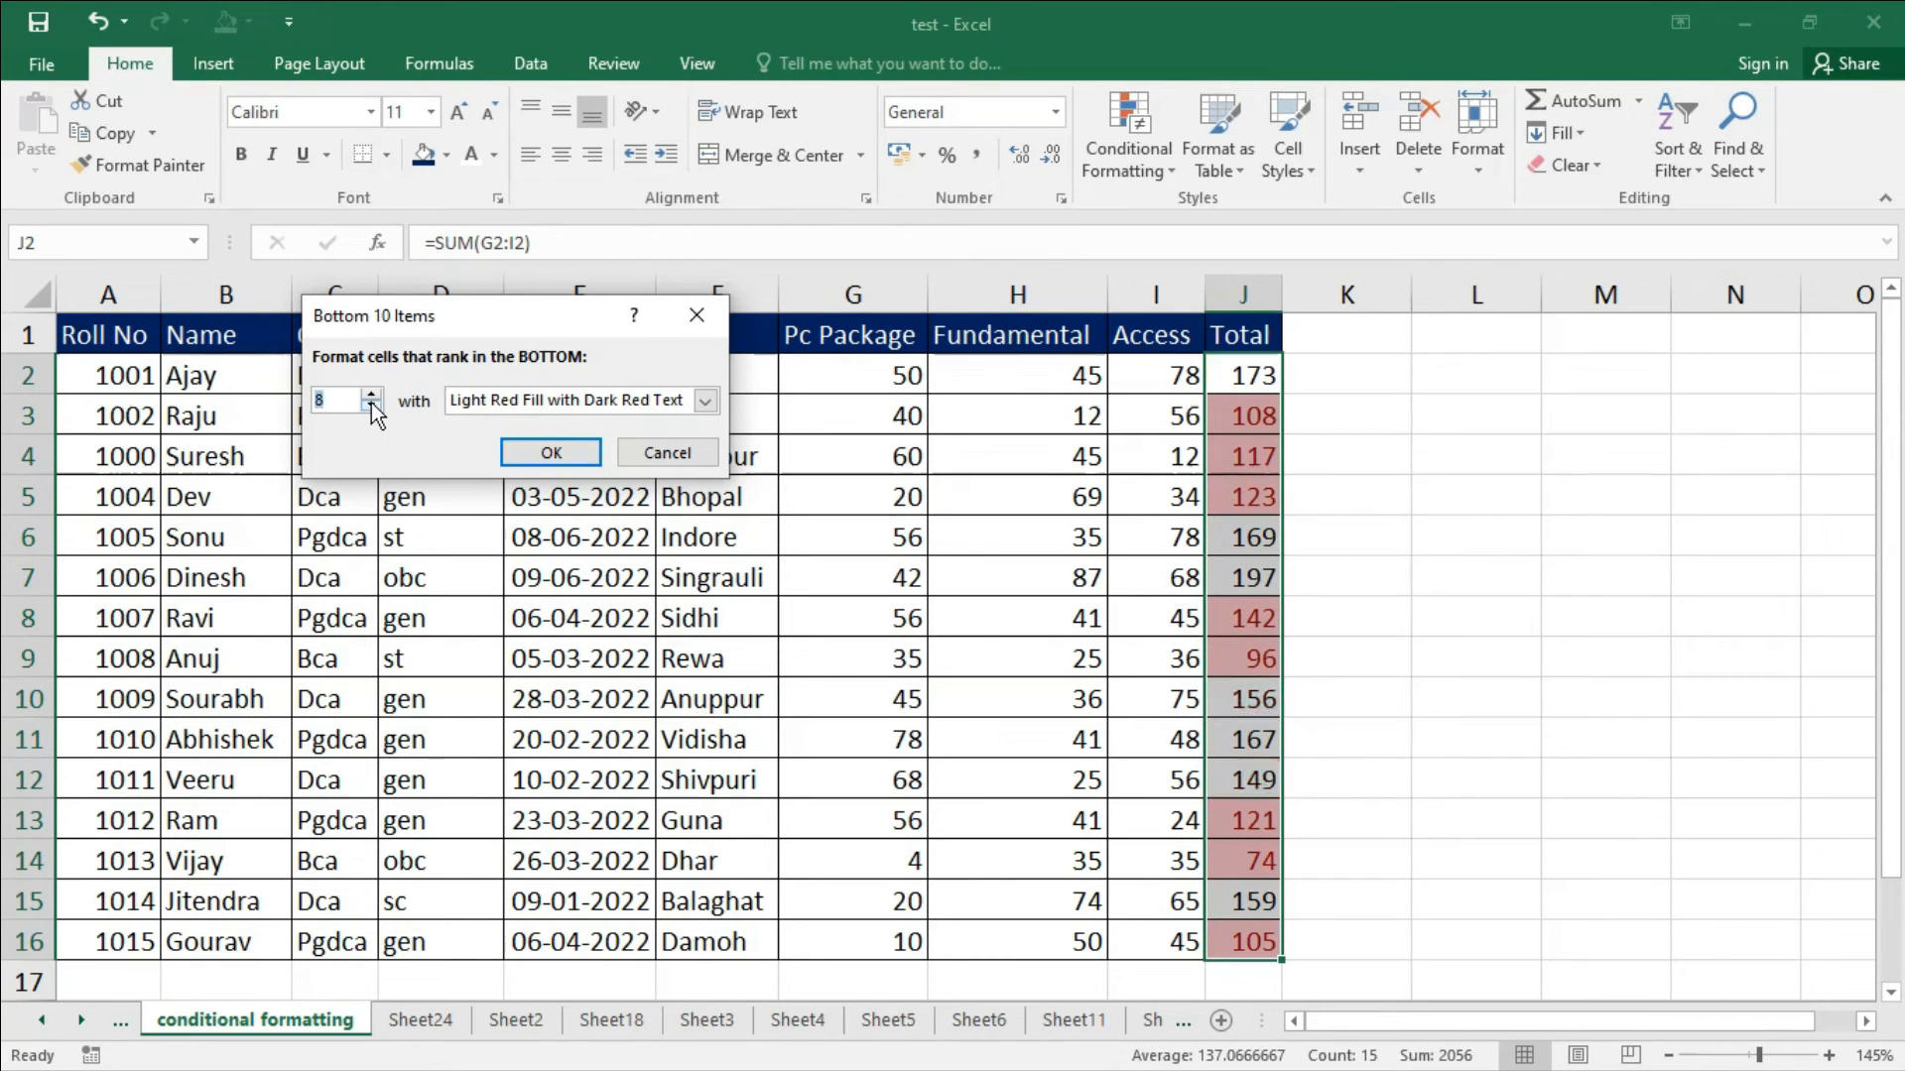
left_click(371, 406)
left_click(371, 406)
left_click(371, 405)
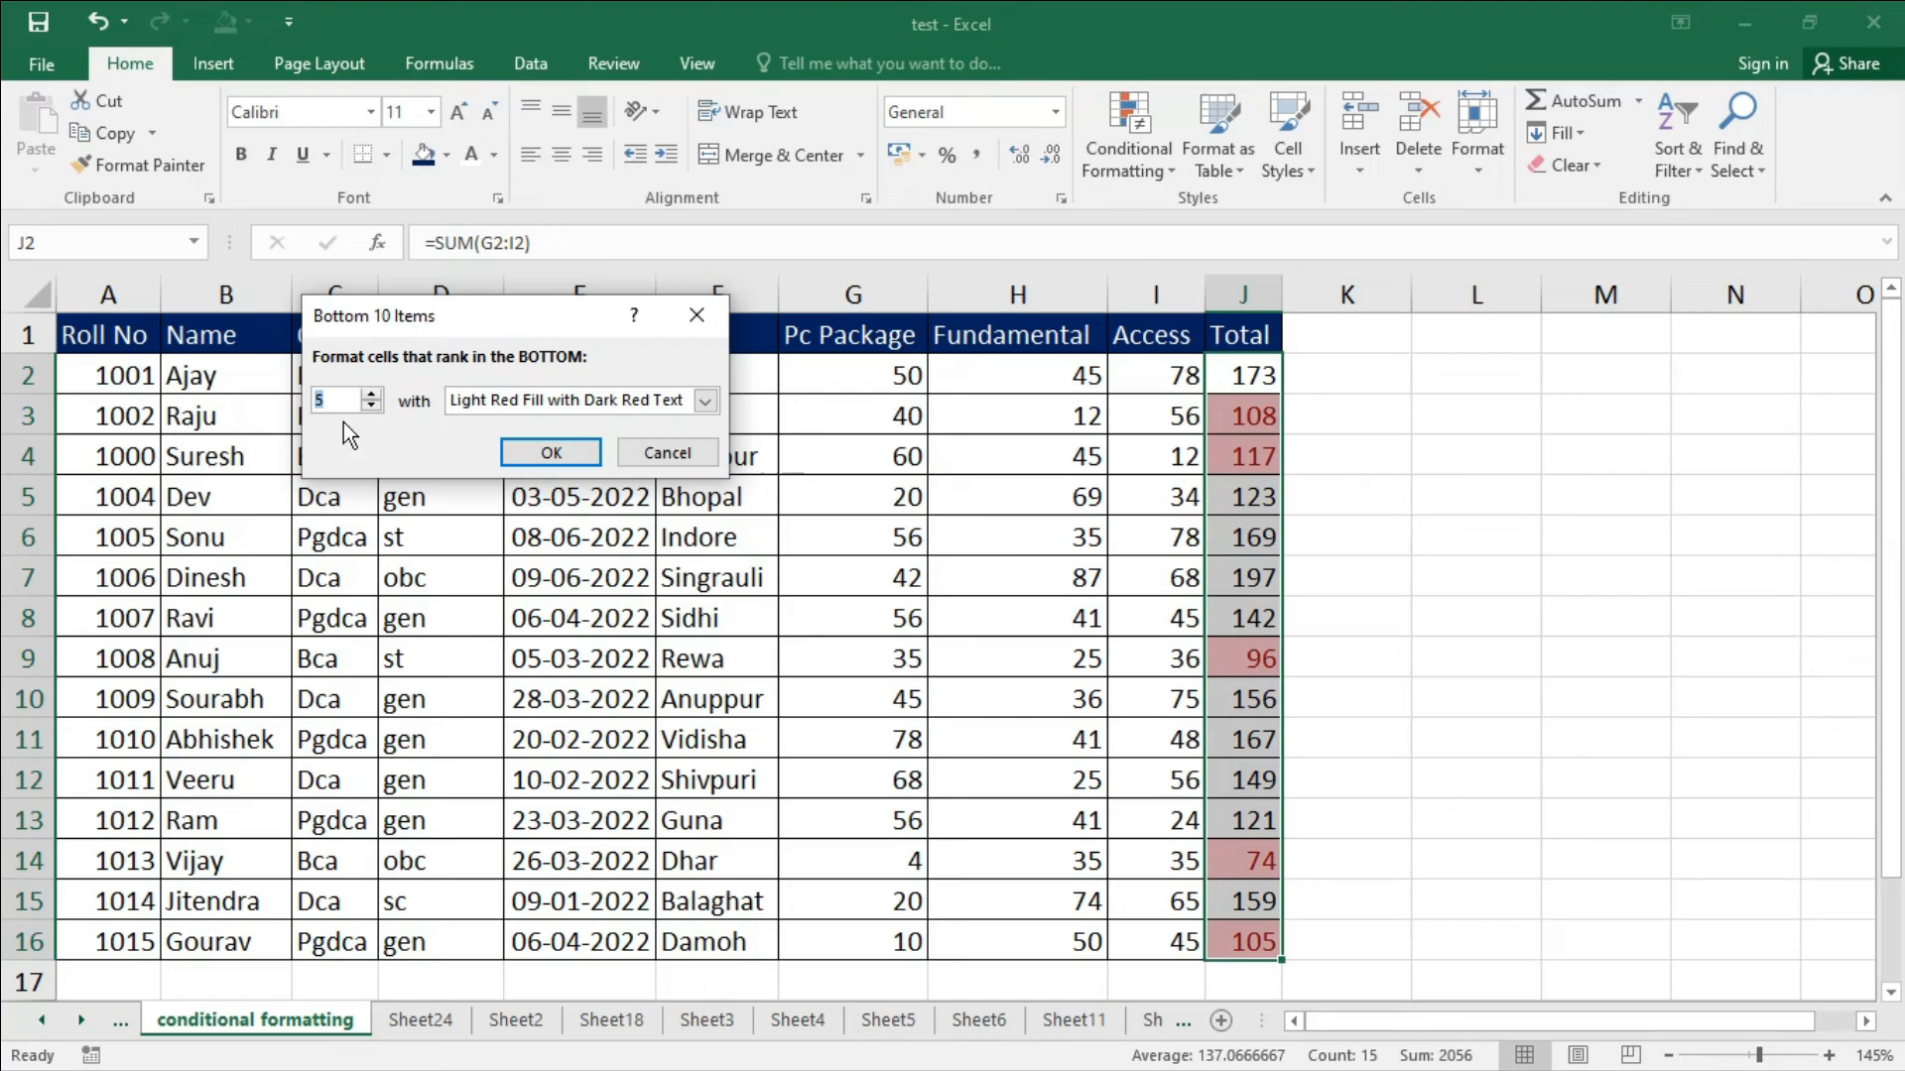
Lower the bottom item count to 1 and apply the rule with Light Red Fill with Dark Red Text.
left_click(372, 408)
left_click(372, 408)
left_click(373, 407)
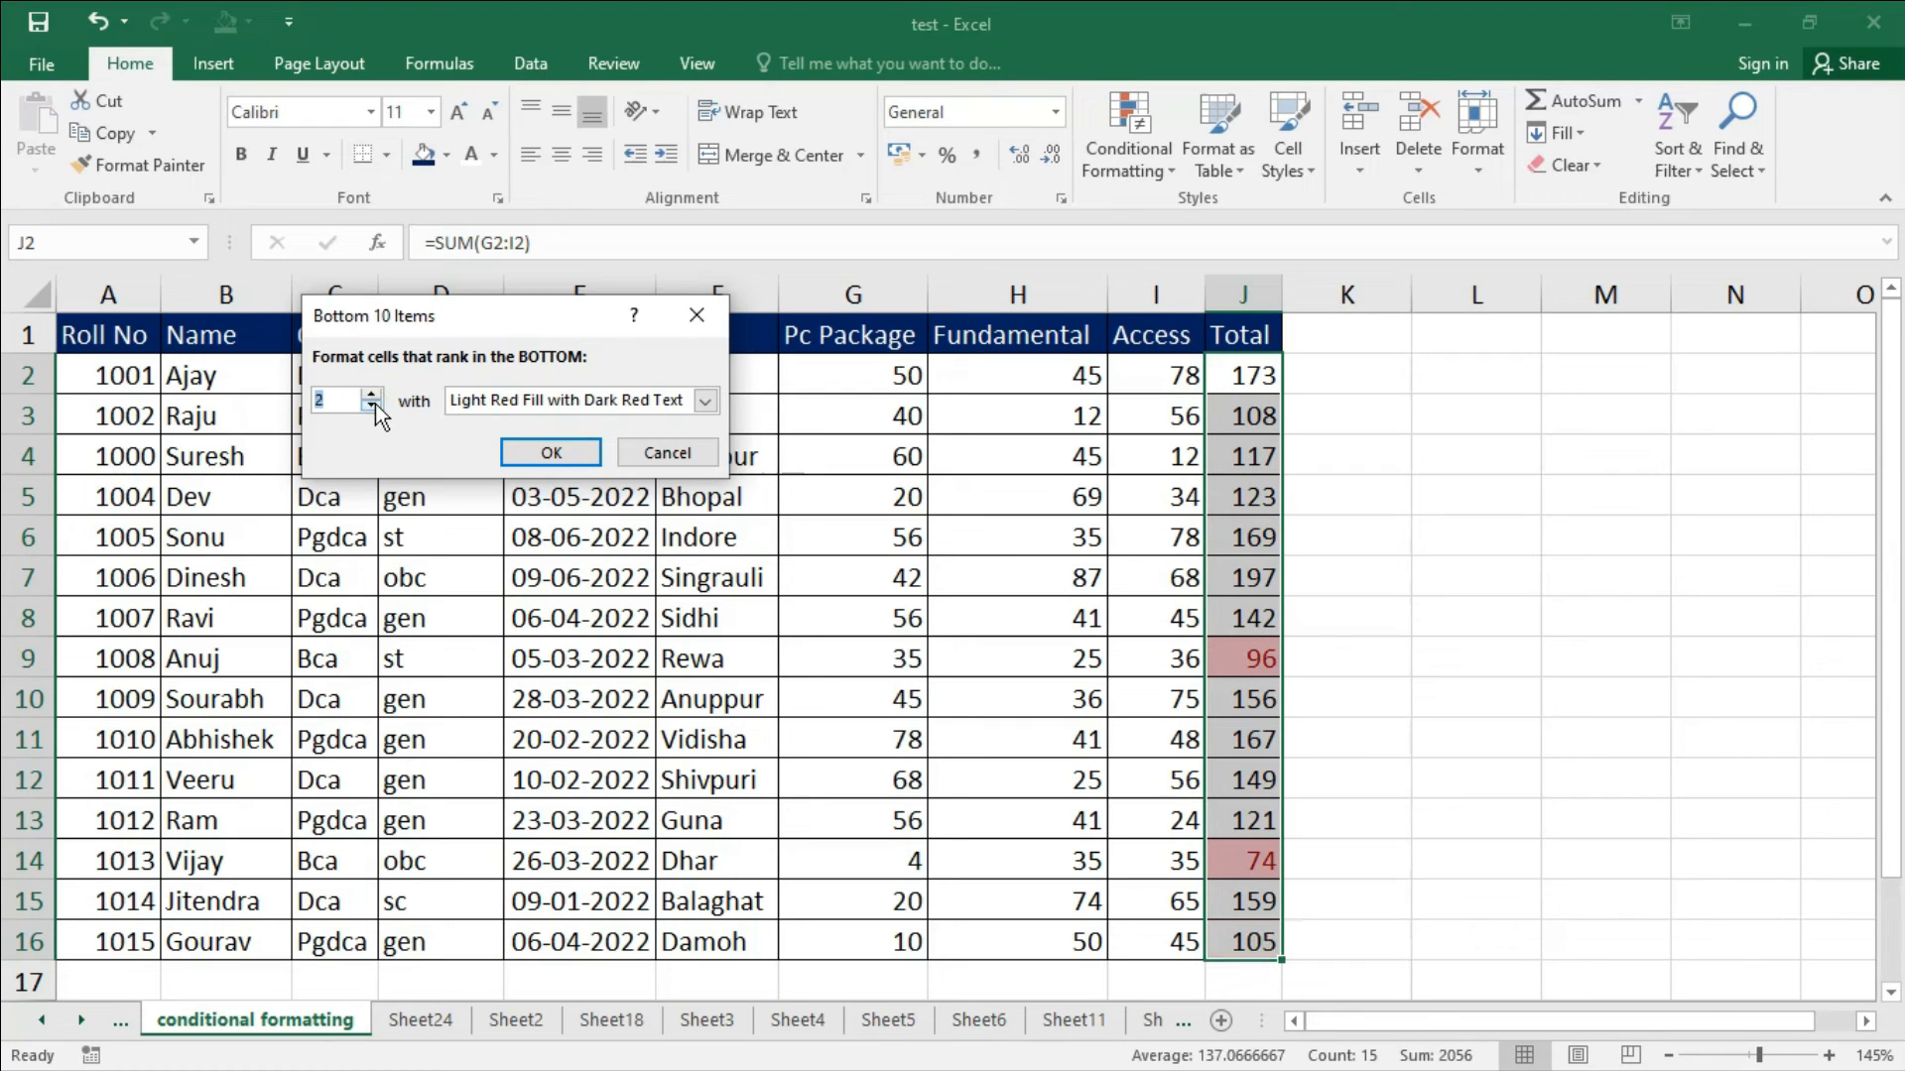
left_click(373, 406)
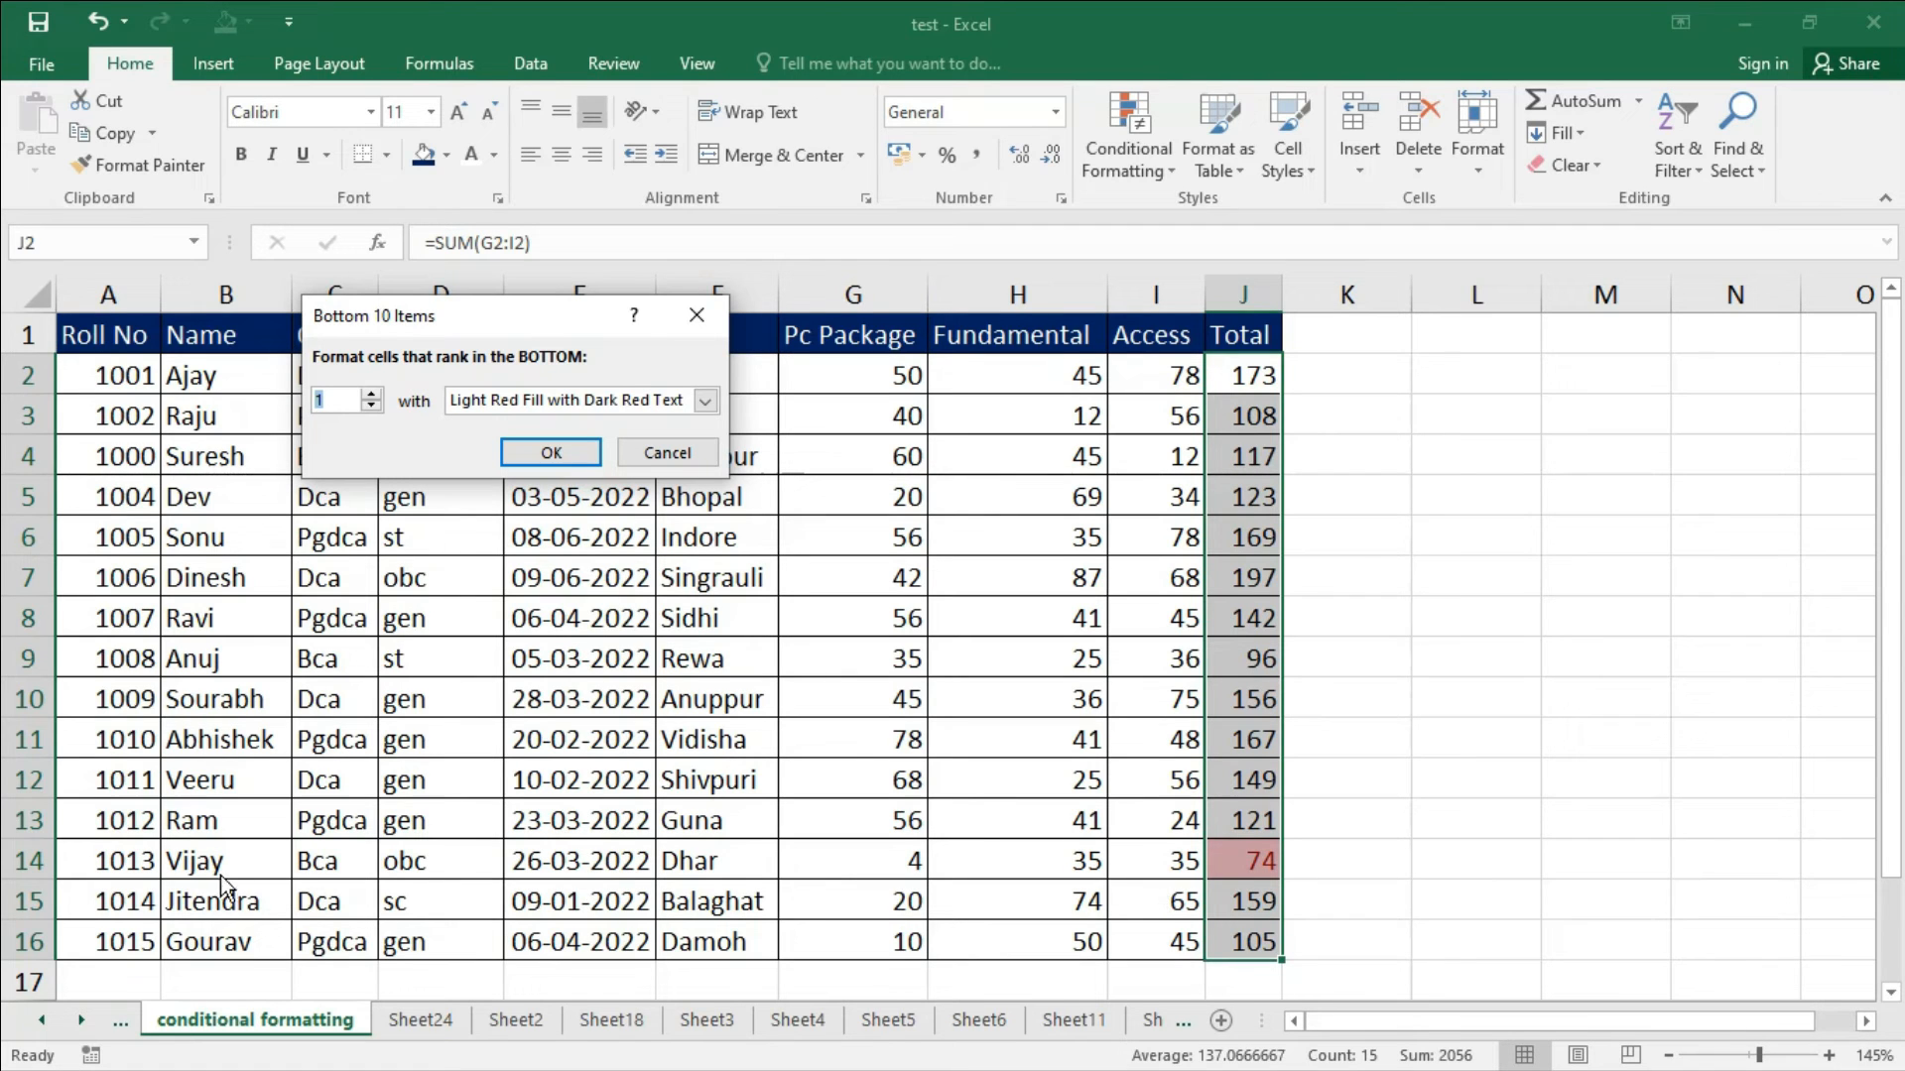
left_click(541, 454)
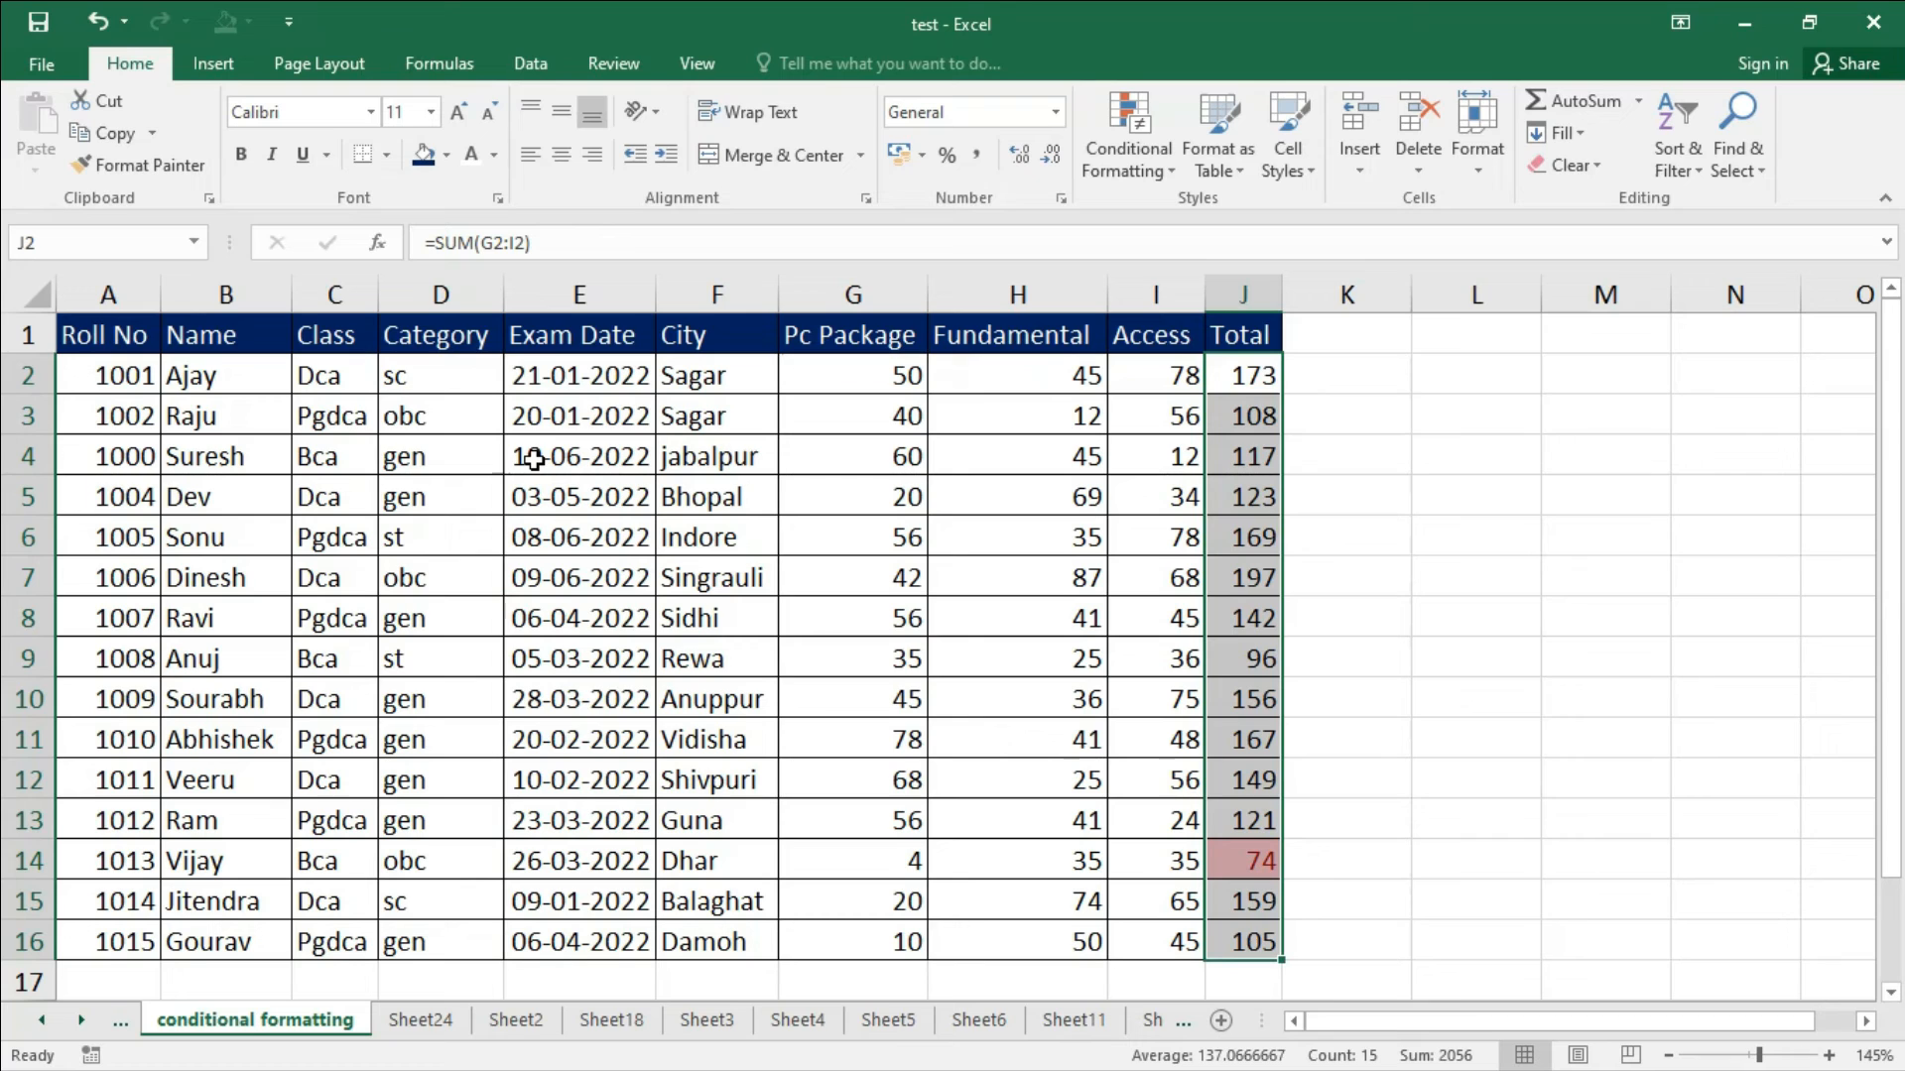
Start another Bottom 10 Items rule on the Total values and raise the item count to 13.
left_click(1125, 169)
mouse_move(1194, 275)
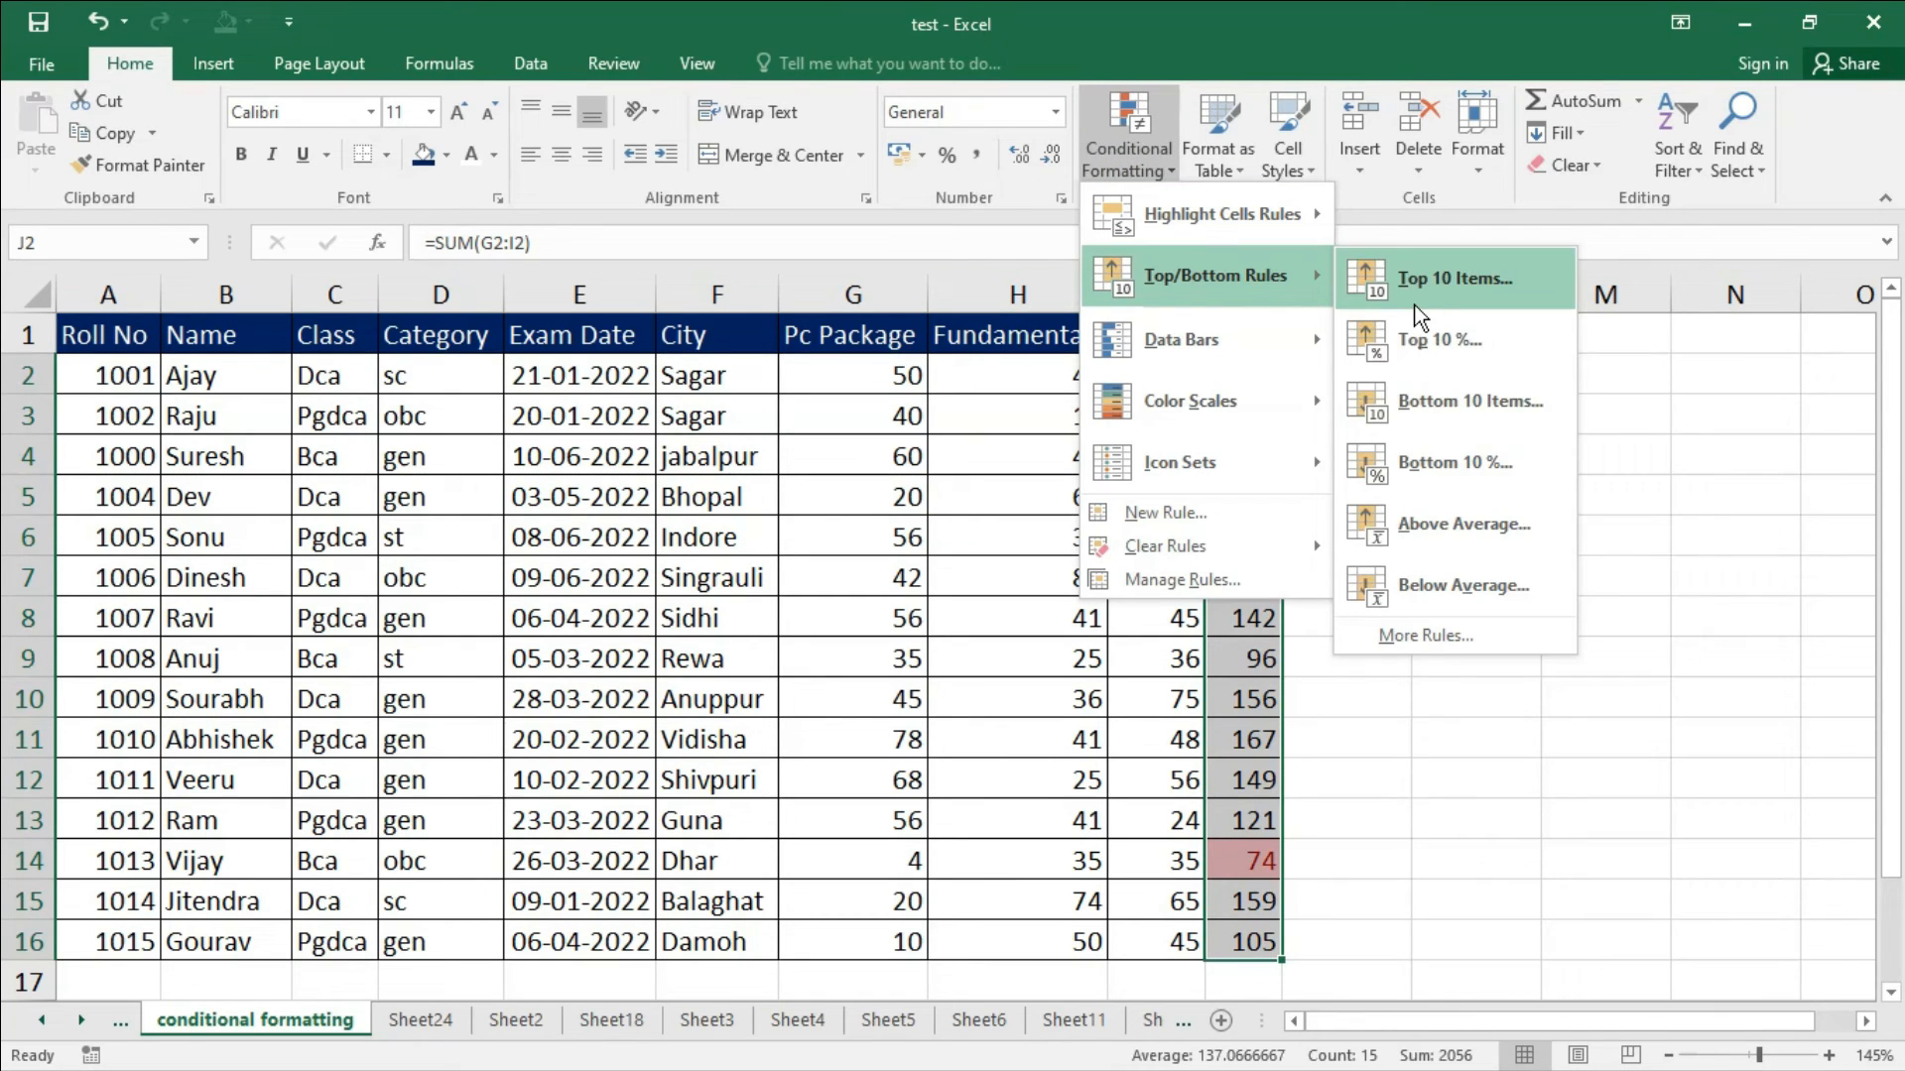
left_click(1478, 402)
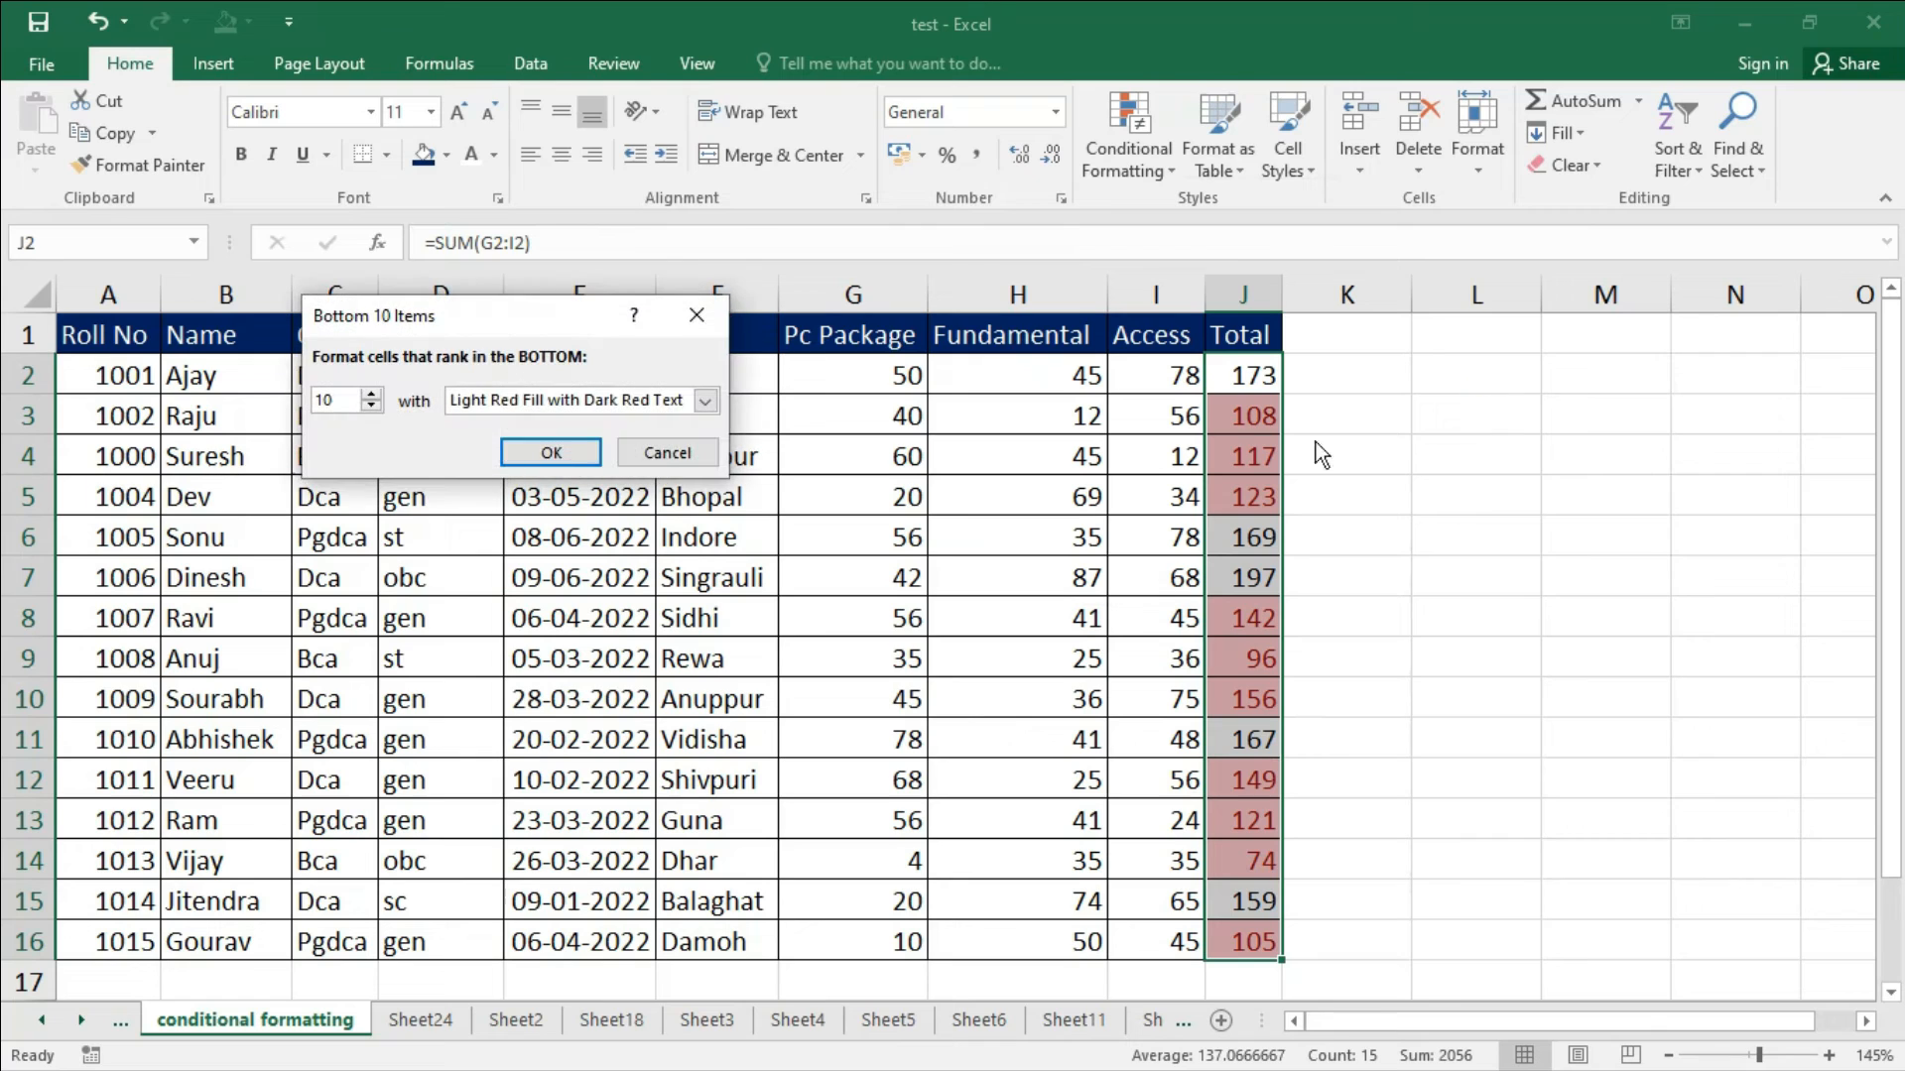
left_click(371, 394)
left_click(371, 394)
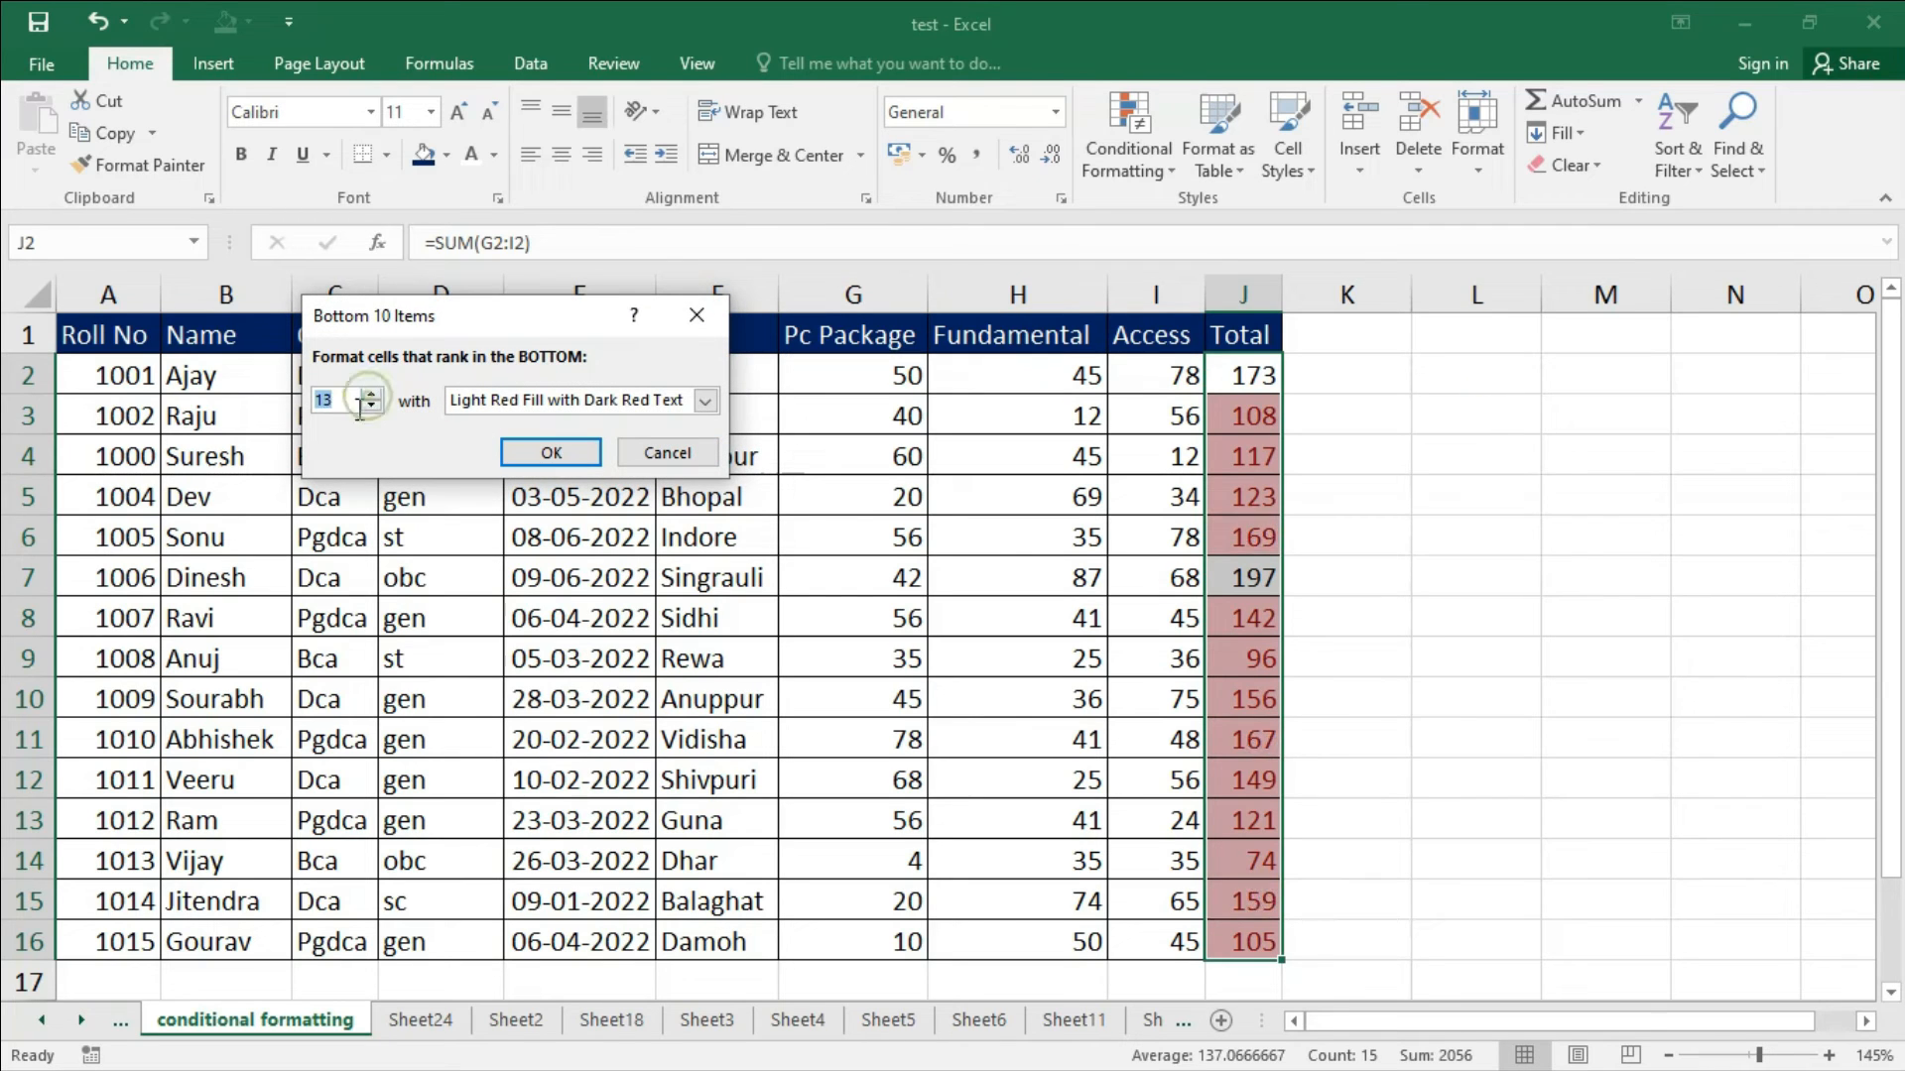
Lower the bottom item count to 7 and apply the rule with Green Fill with Dark Green Text.
left_click(369, 408)
left_click(369, 408)
left_click(369, 407)
left_click(369, 408)
left_click(369, 408)
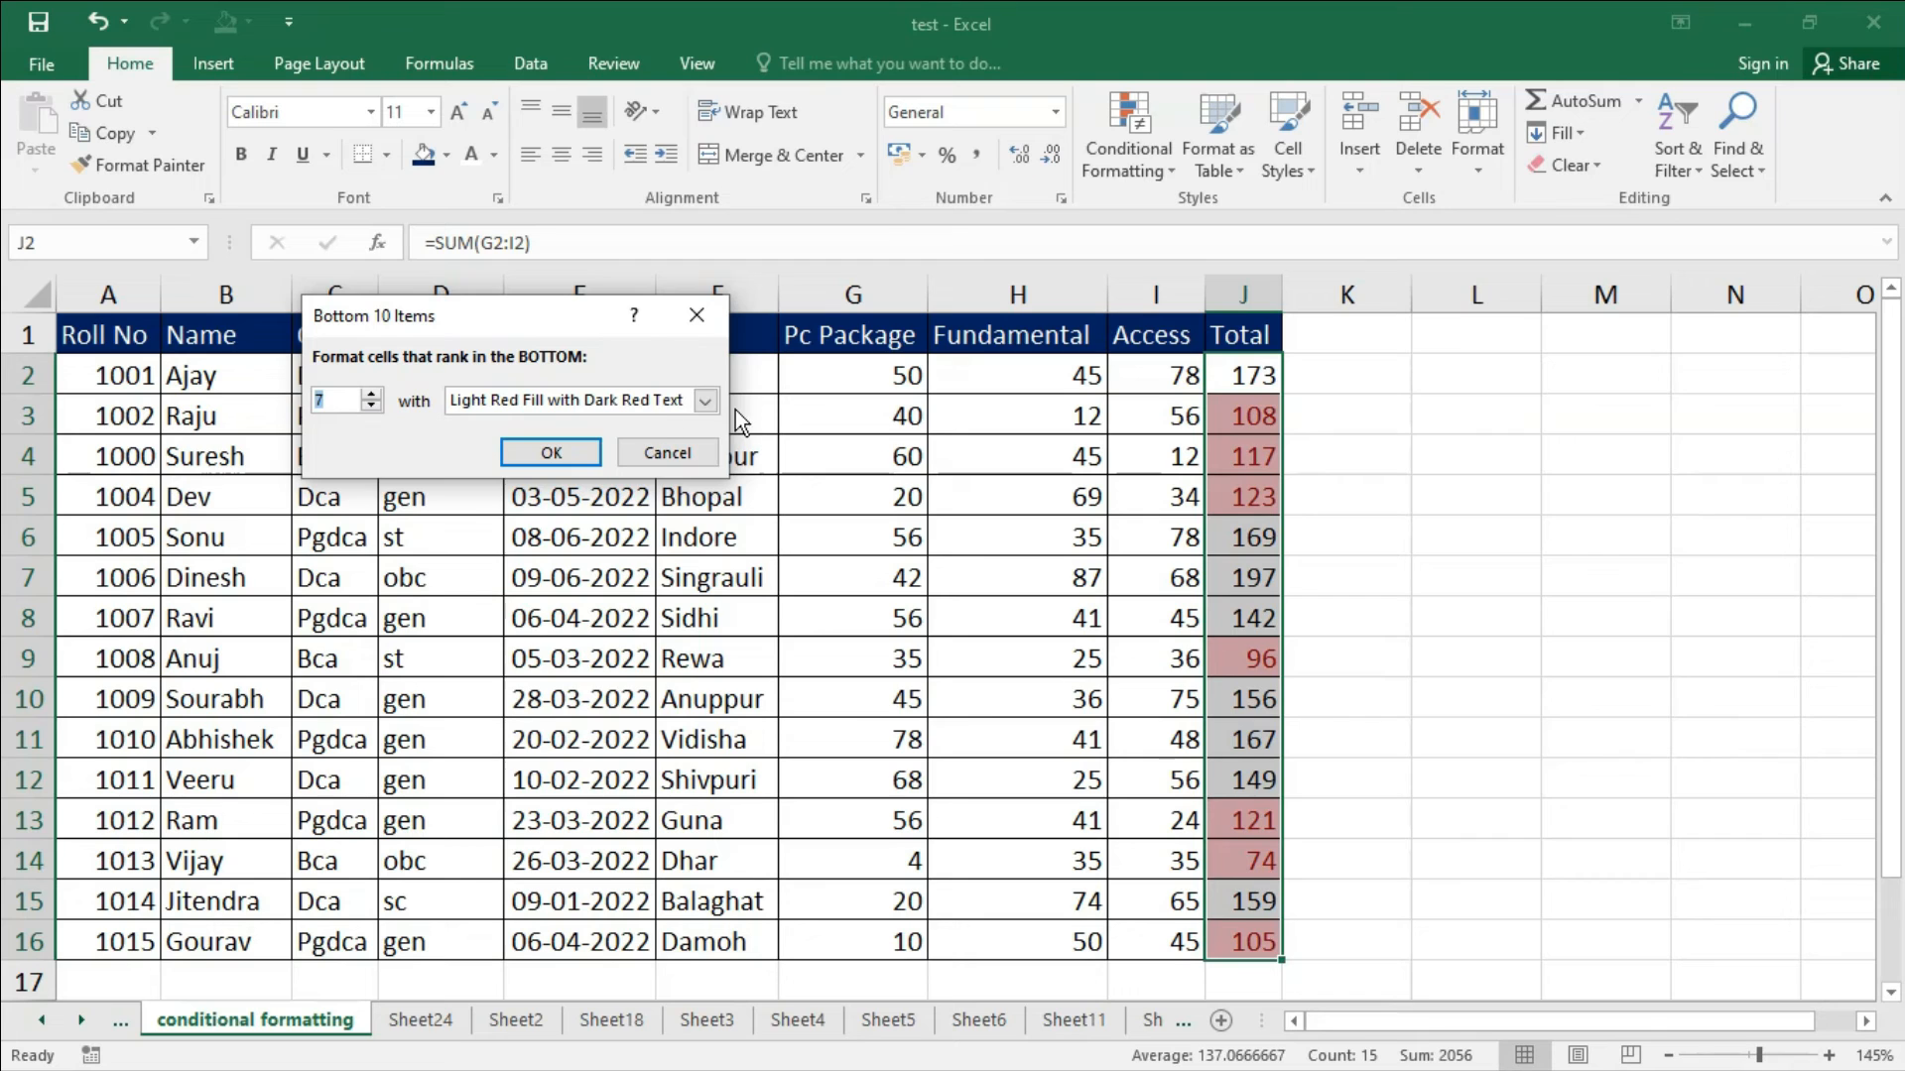
left_click(703, 400)
left_click(643, 461)
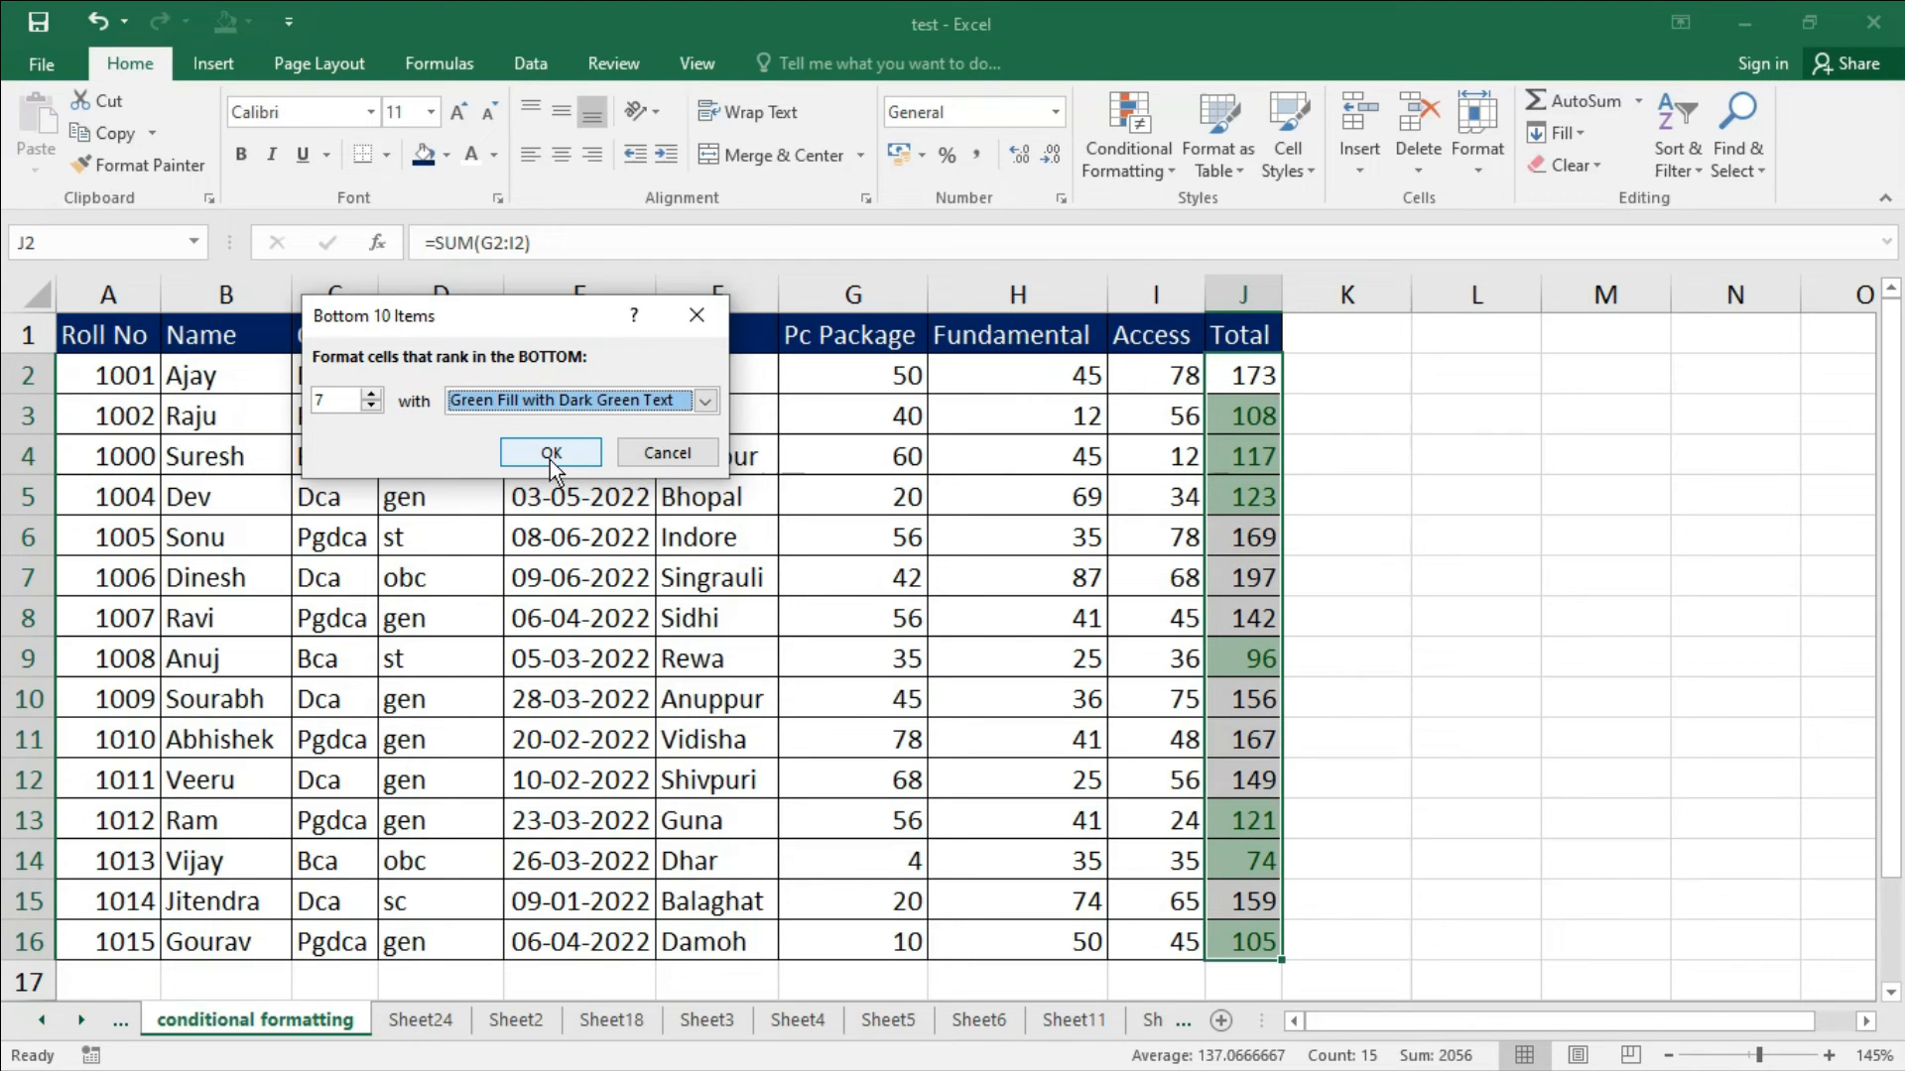
left_click(551, 456)
Clear the Bottom 10 Items rules from the selected Total cells.
left_click(1128, 158)
mouse_move(1215, 274)
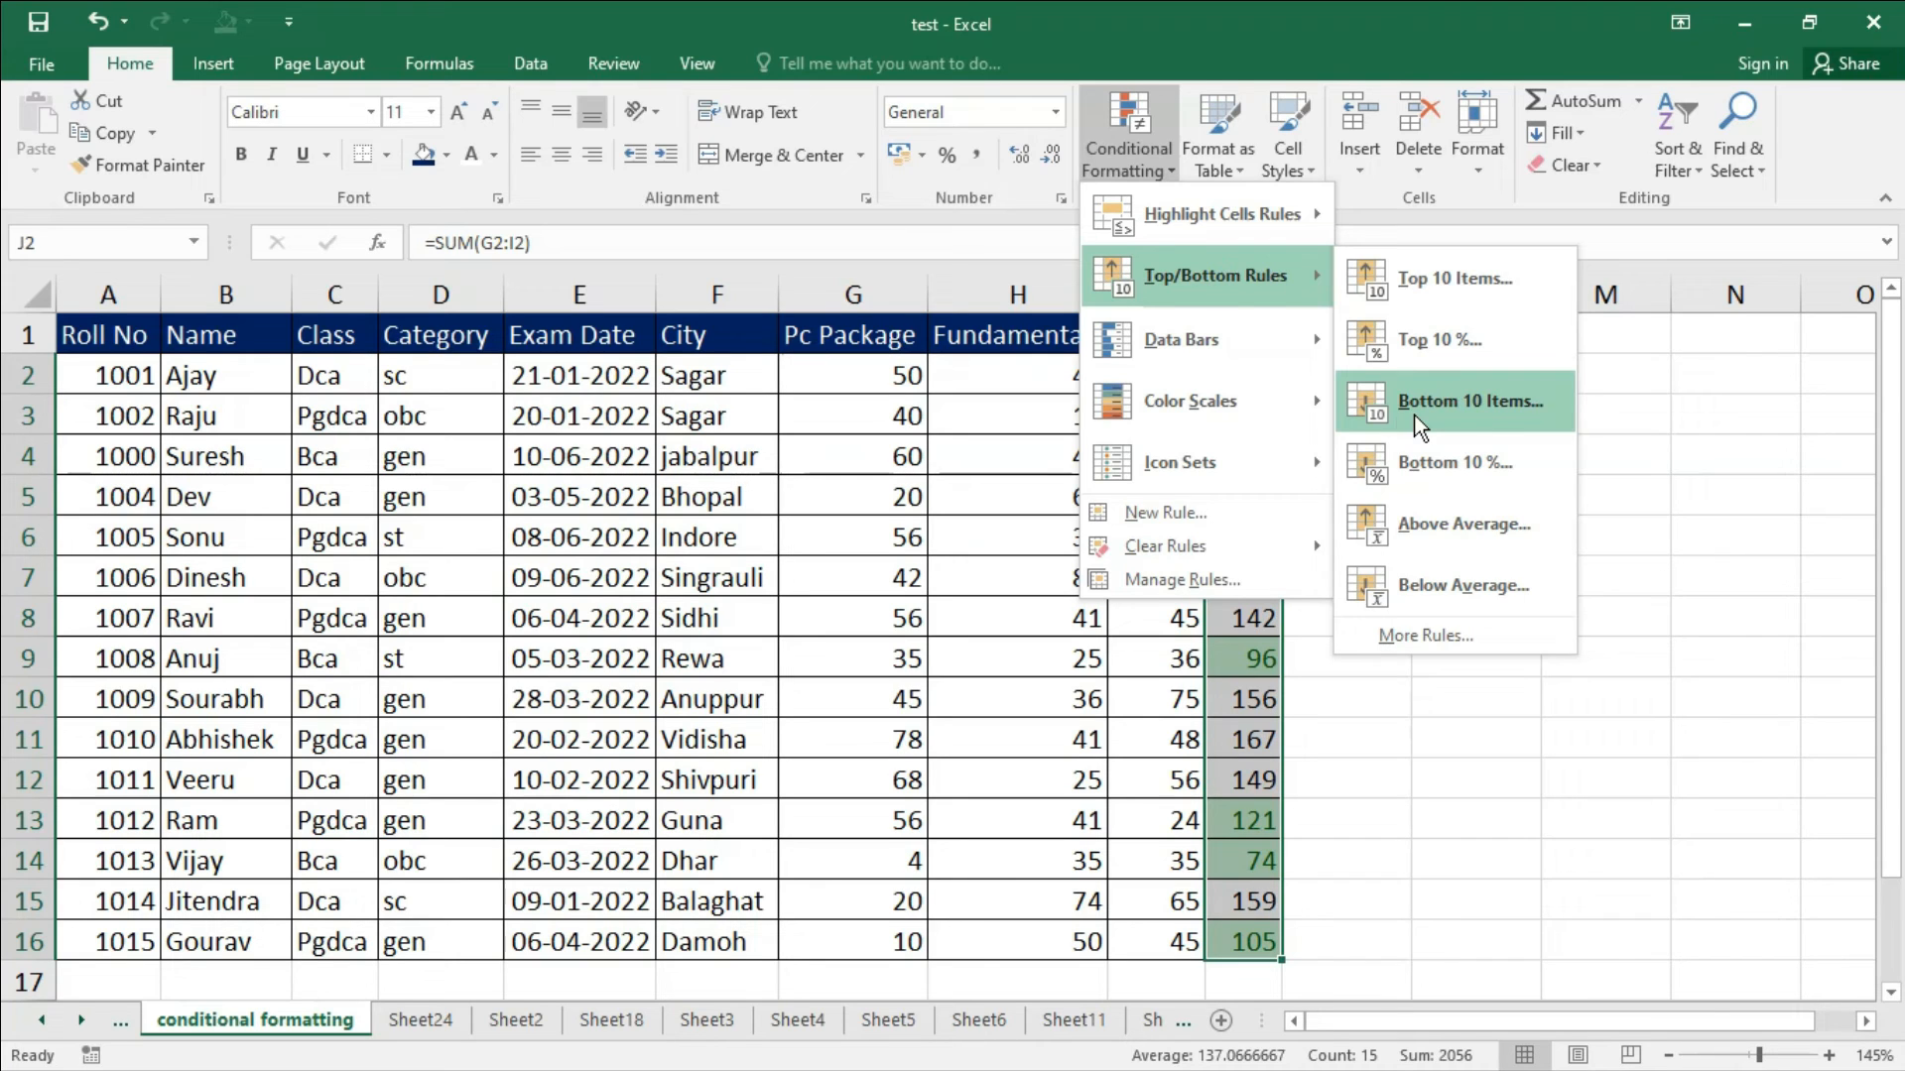
mouse_move(1145, 551)
left_click(1393, 552)
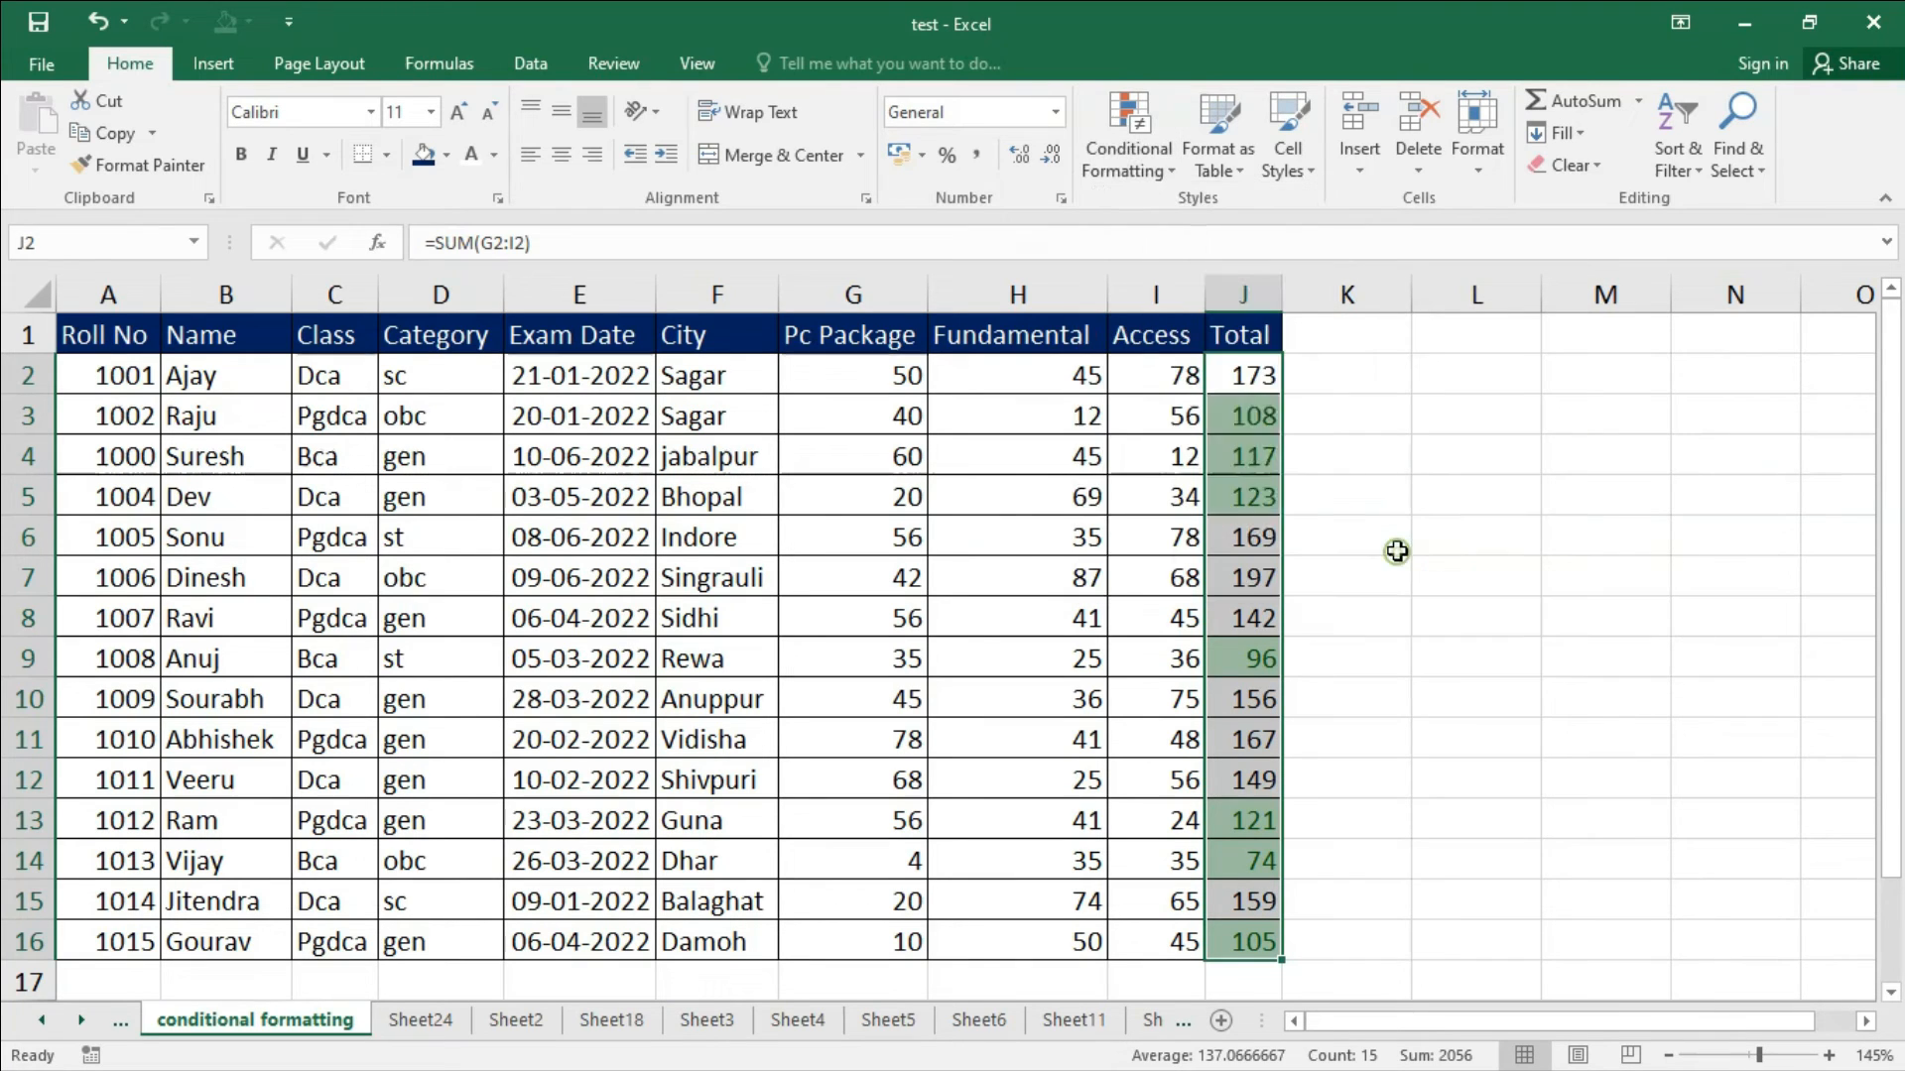
Start a Bottom 10% rule on the Total values and raise the percentage to 50.
left_click(1137, 154)
mouse_move(1284, 280)
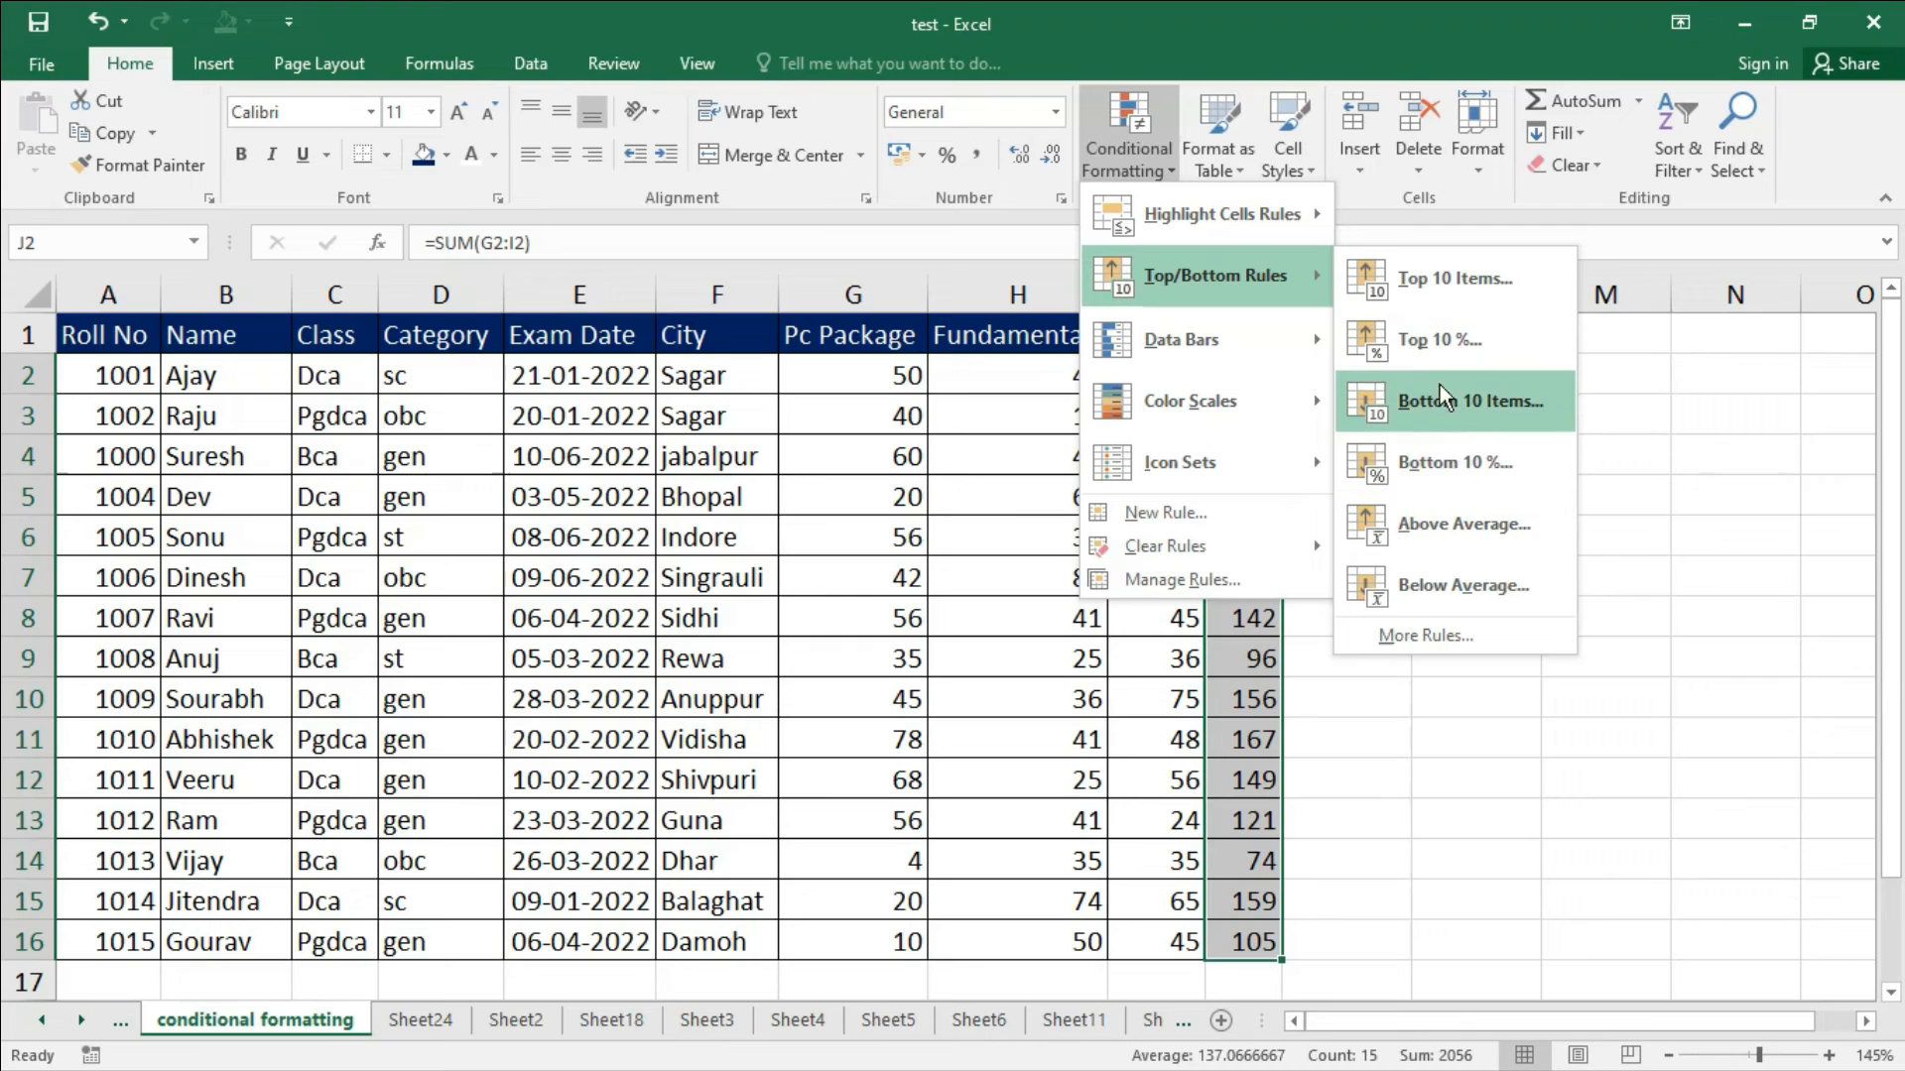
left_click(1439, 469)
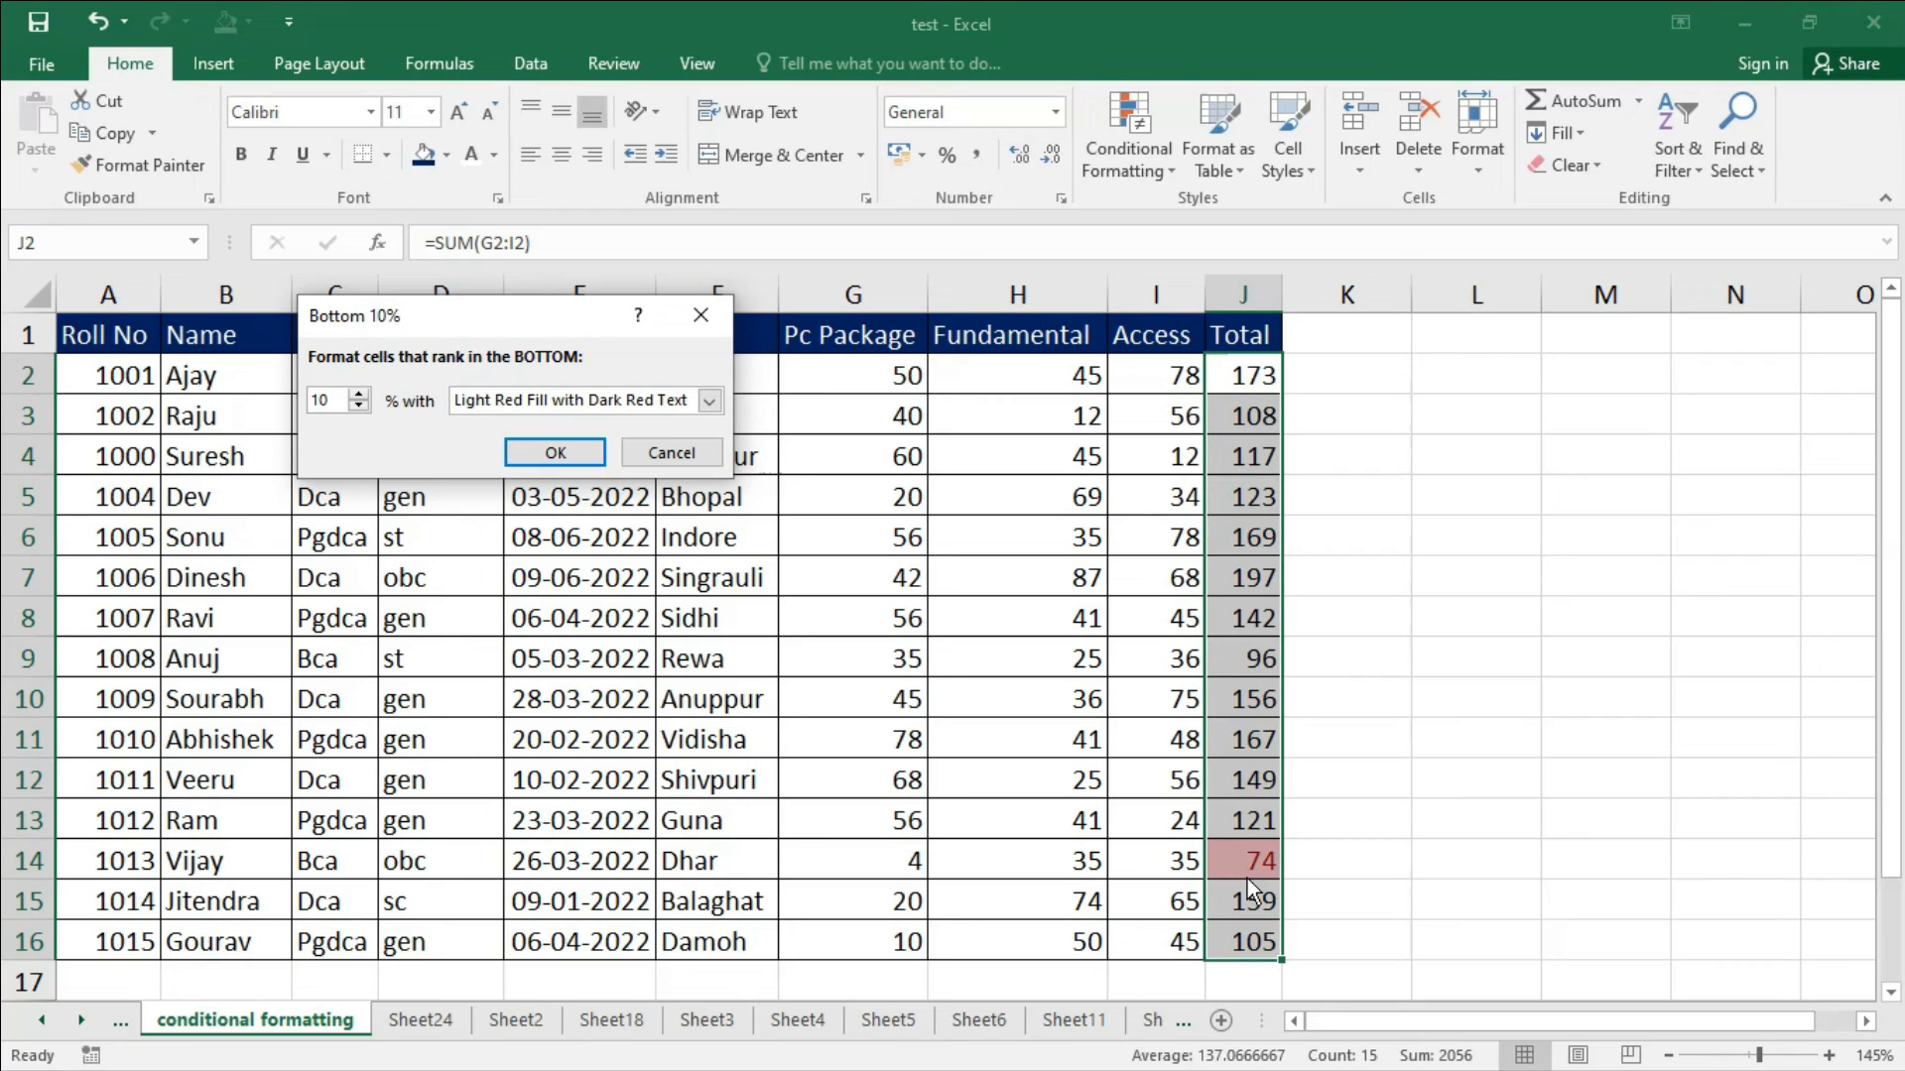
left_click(359, 394)
left_click(359, 395)
left_click(359, 395)
left_click(359, 395)
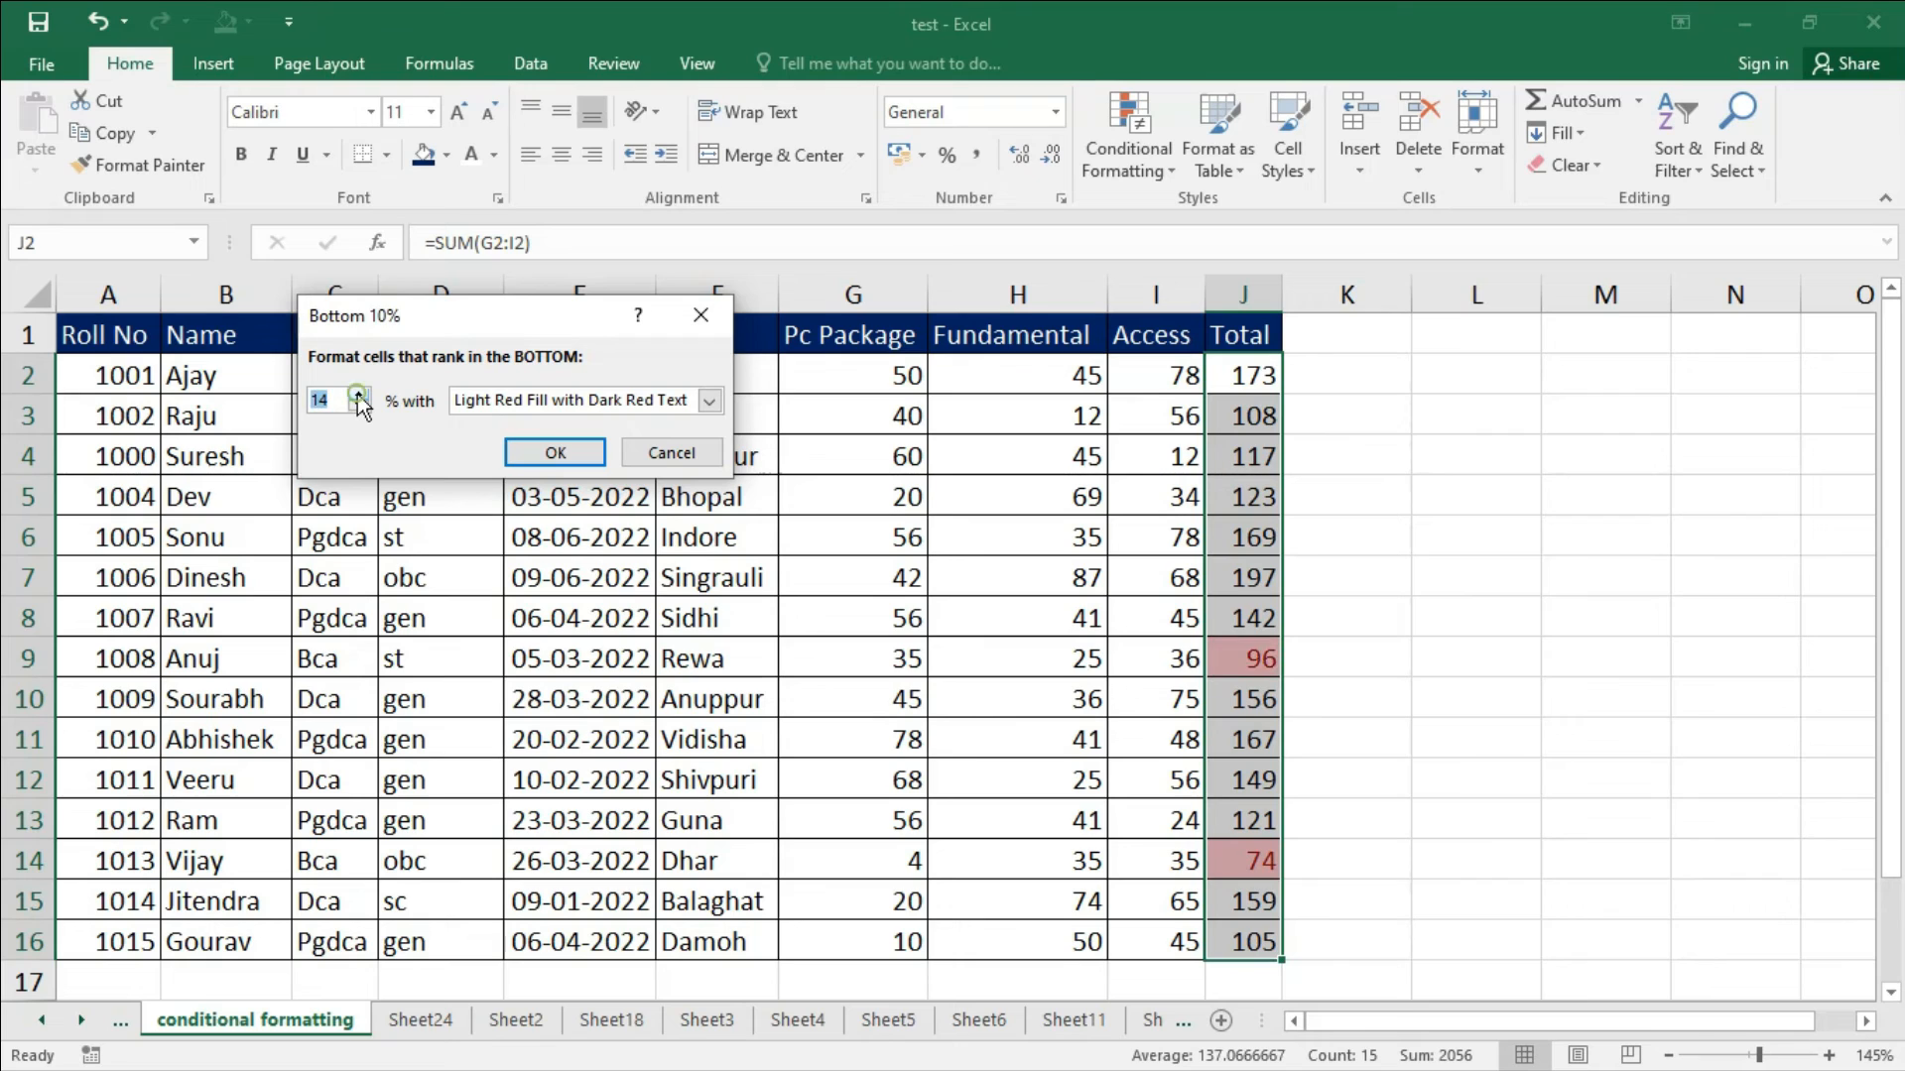
left_click(359, 395)
left_click(359, 395)
left_click(359, 395)
left_click(359, 395)
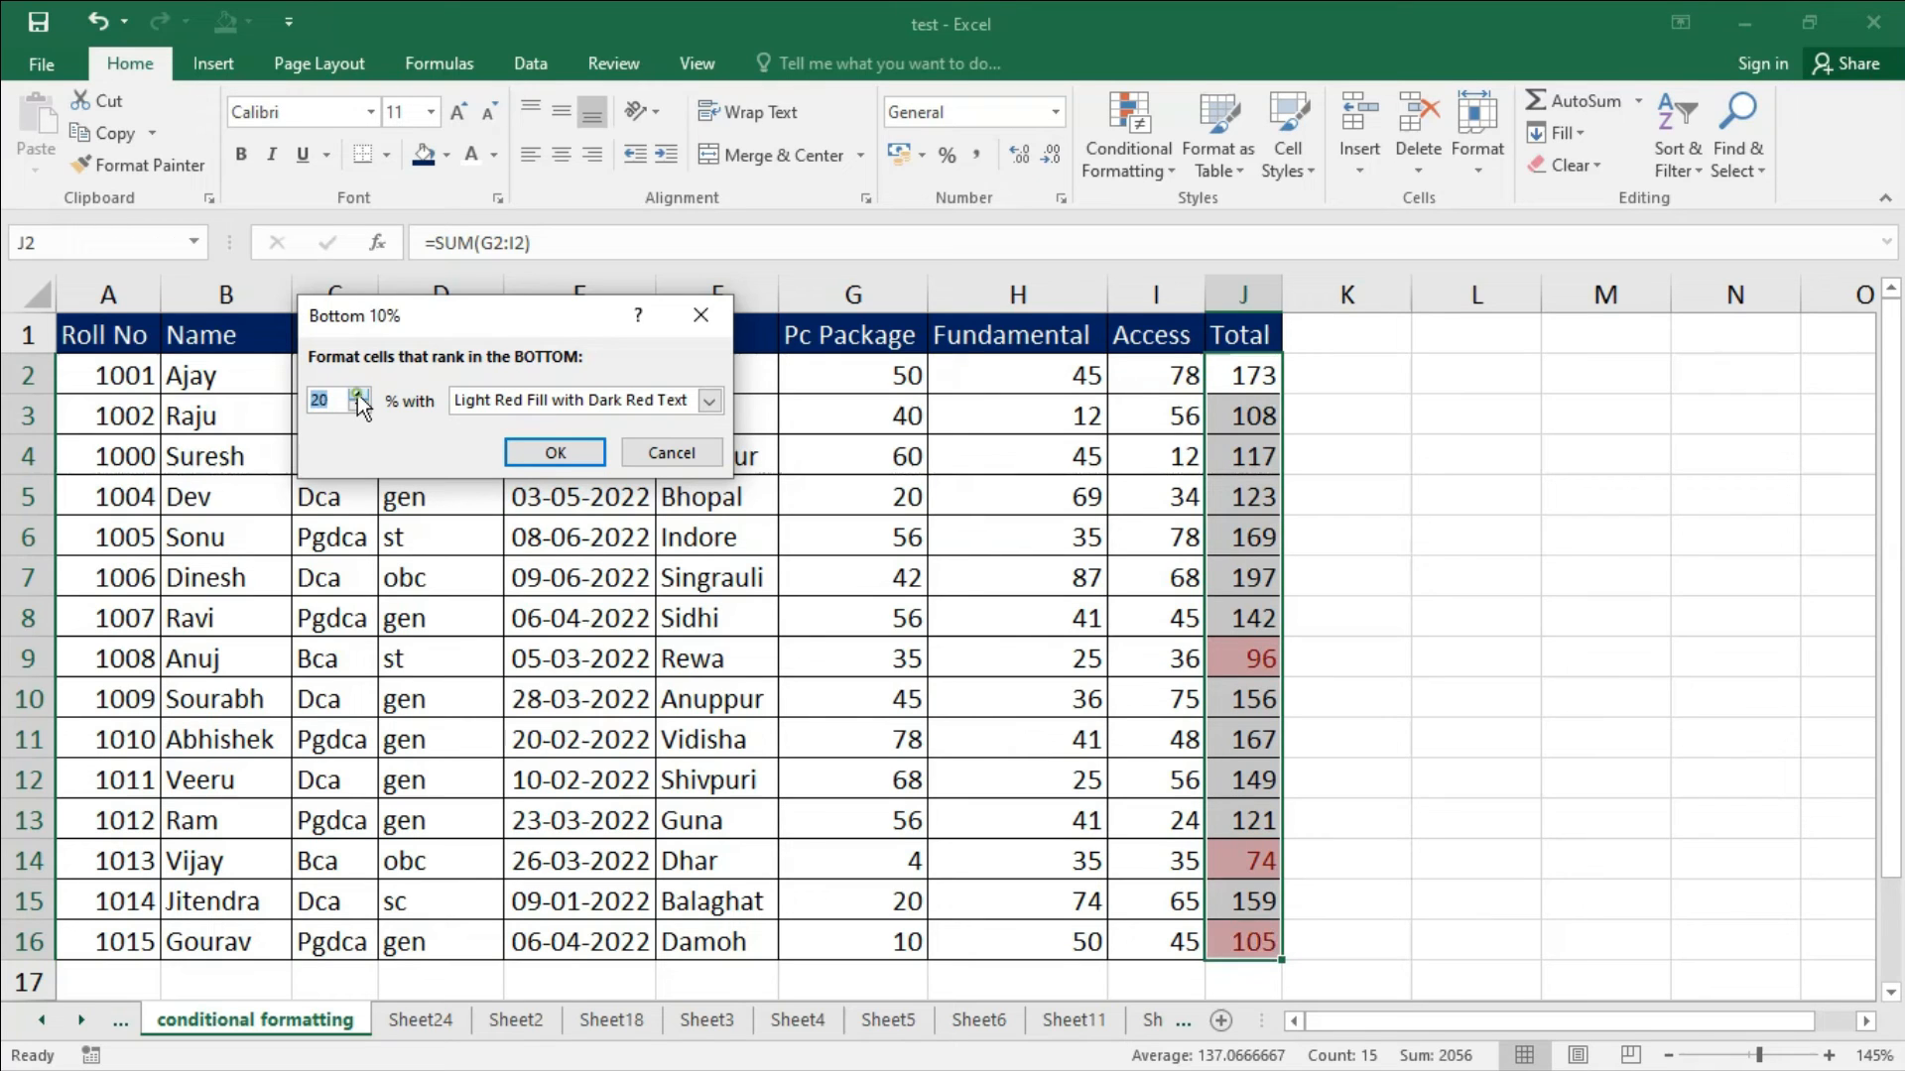
double_click(359, 395)
left_click(359, 395)
left_click(359, 395)
left_click(360, 395)
left_click(359, 395)
left_click(359, 395)
left_click(359, 394)
left_click(359, 395)
left_click(359, 395)
left_click(359, 395)
left_click(360, 395)
left_click(359, 395)
left_click(359, 394)
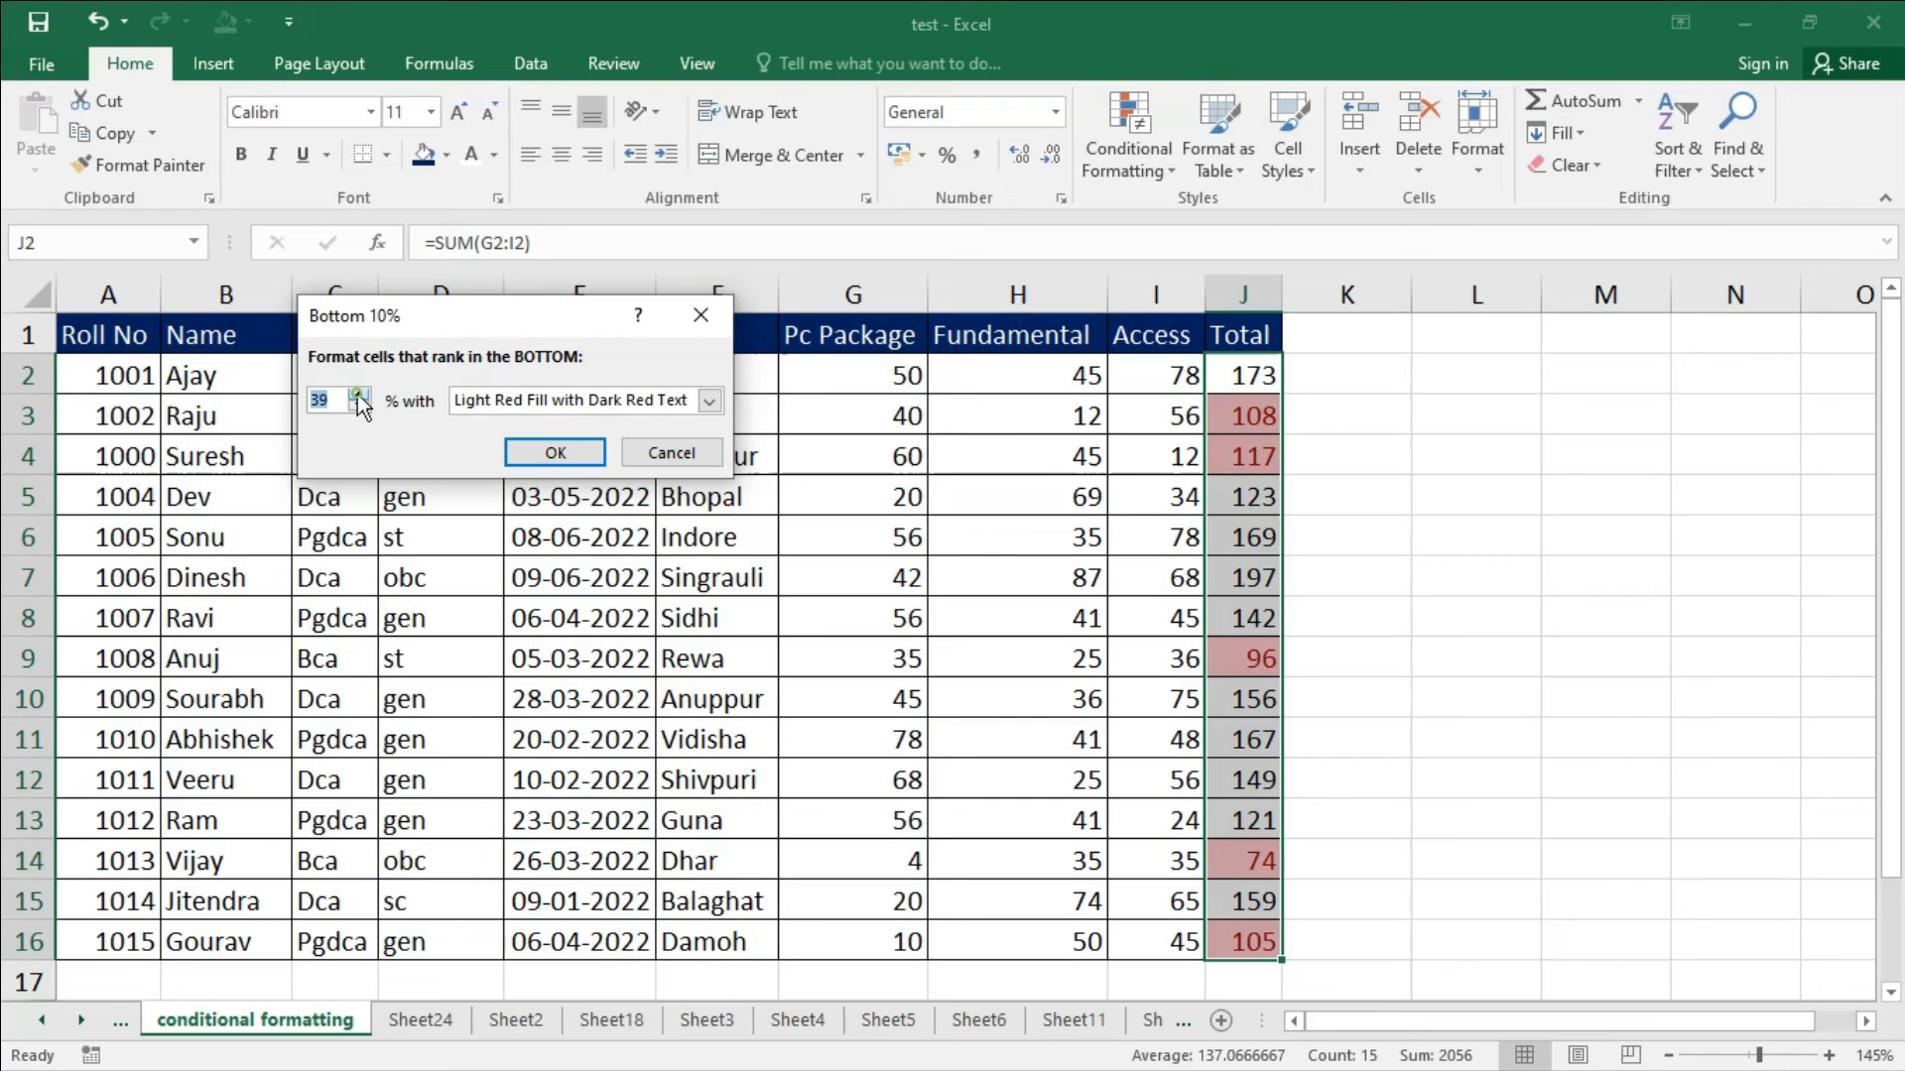
left_click(359, 395)
left_click(359, 395)
left_click(359, 395)
left_click(359, 395)
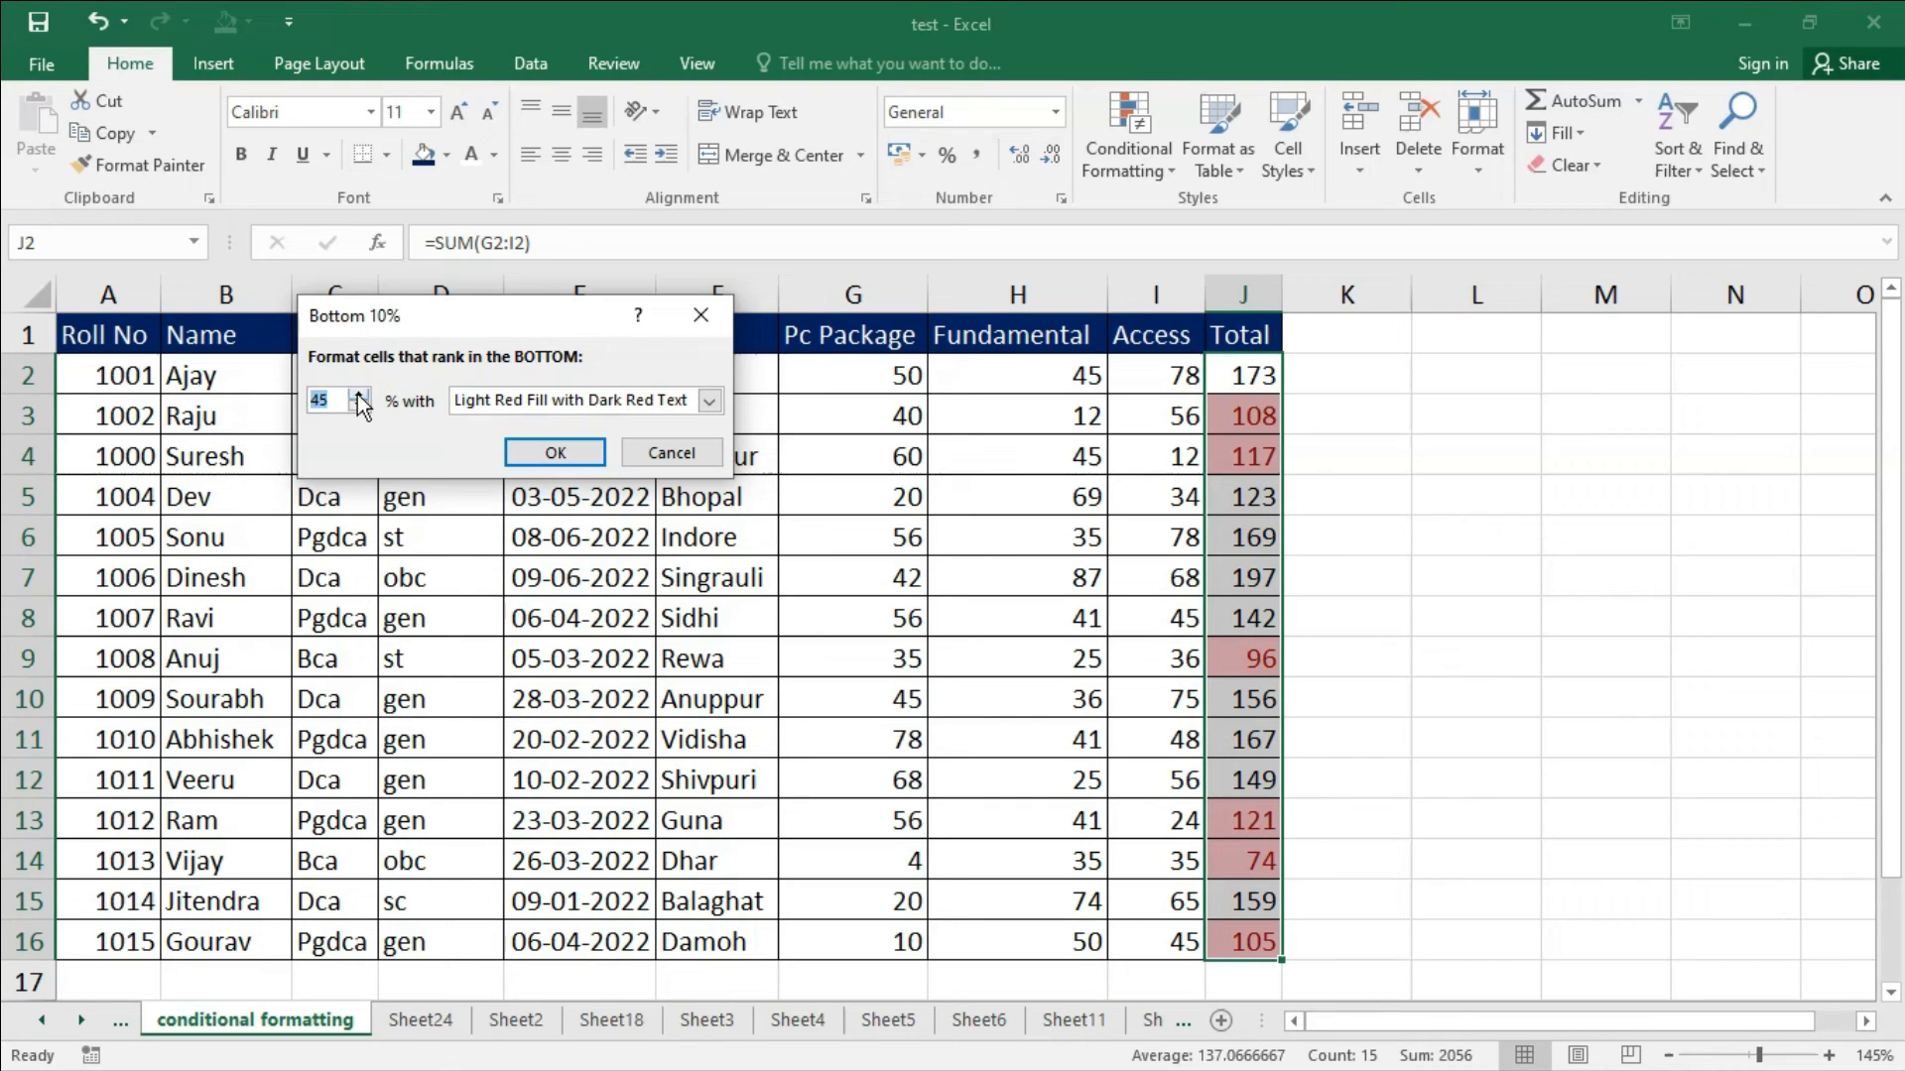
left_click(359, 395)
left_click(359, 394)
left_click(359, 395)
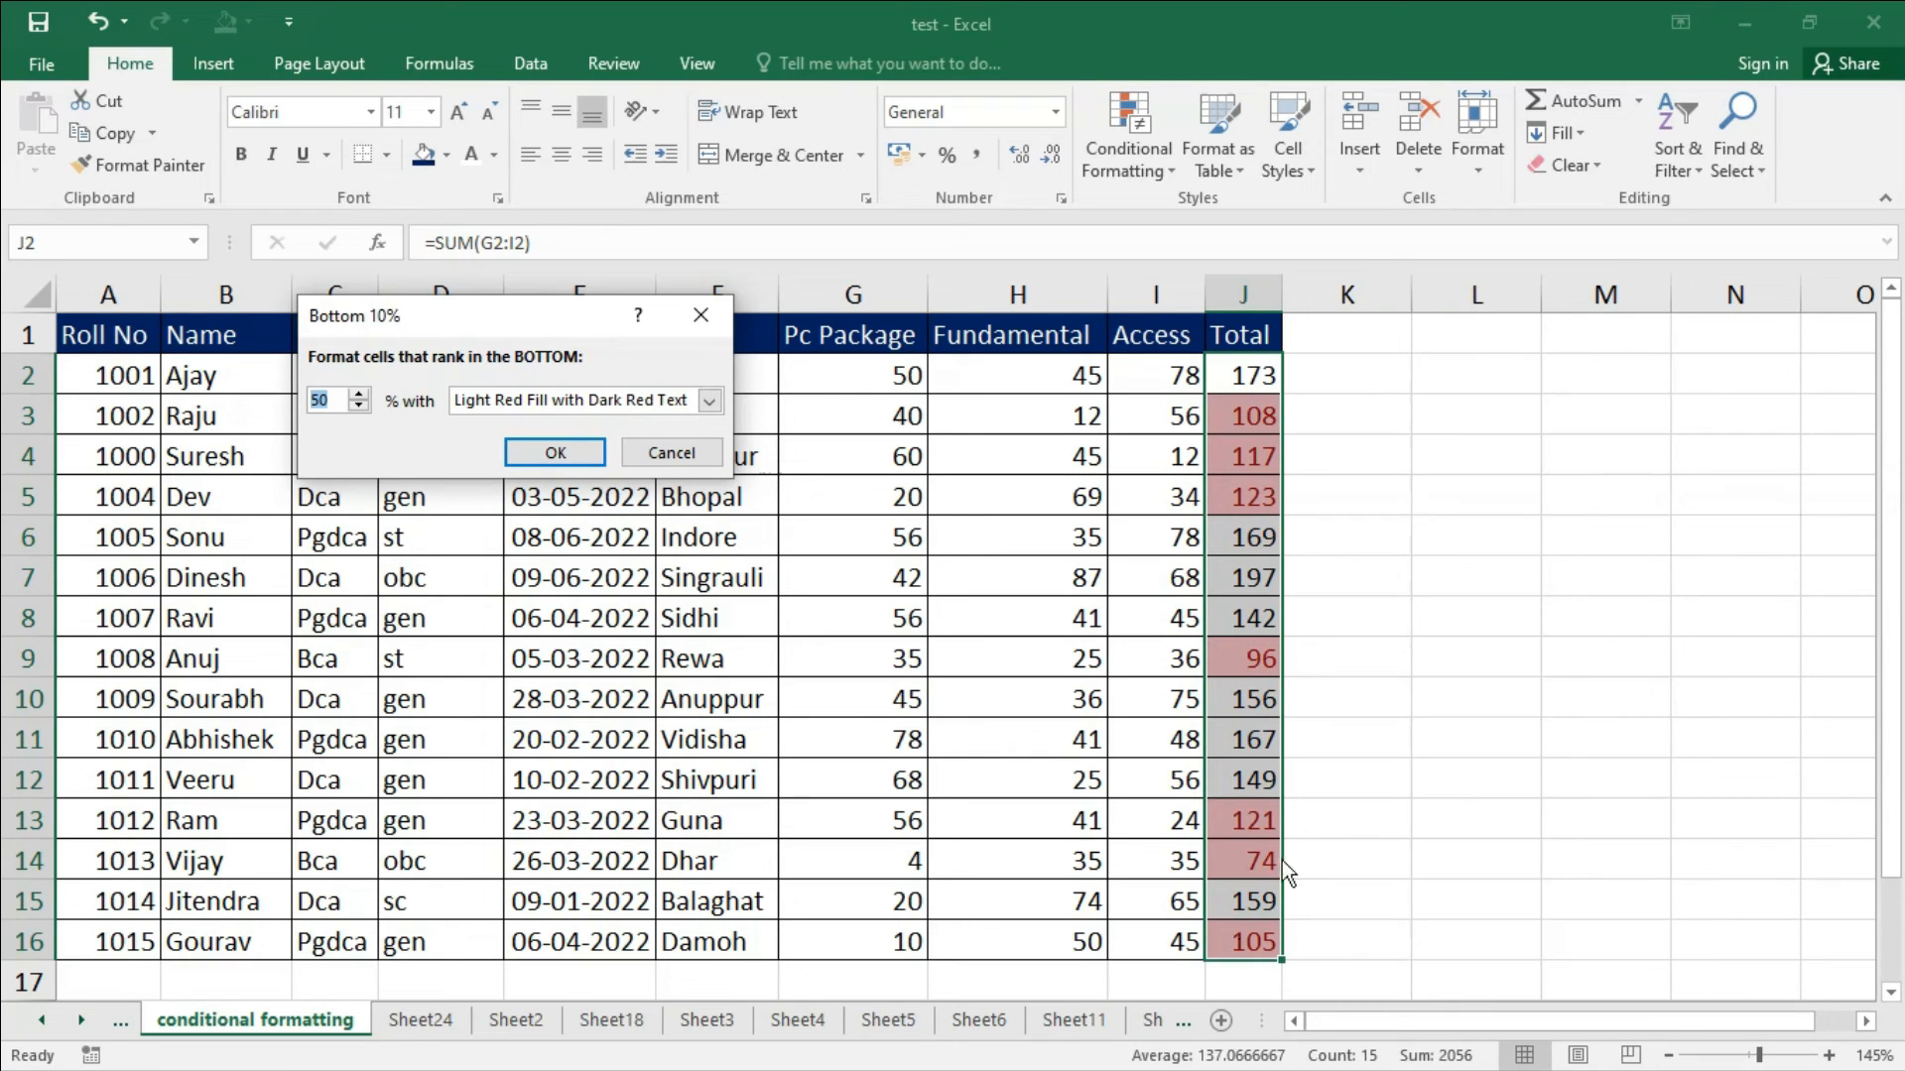
Try Green Fill with Dark Green Text for the bottom 50% rule, switch it to Light Red Fill and apply the rule.
left_click(708, 400)
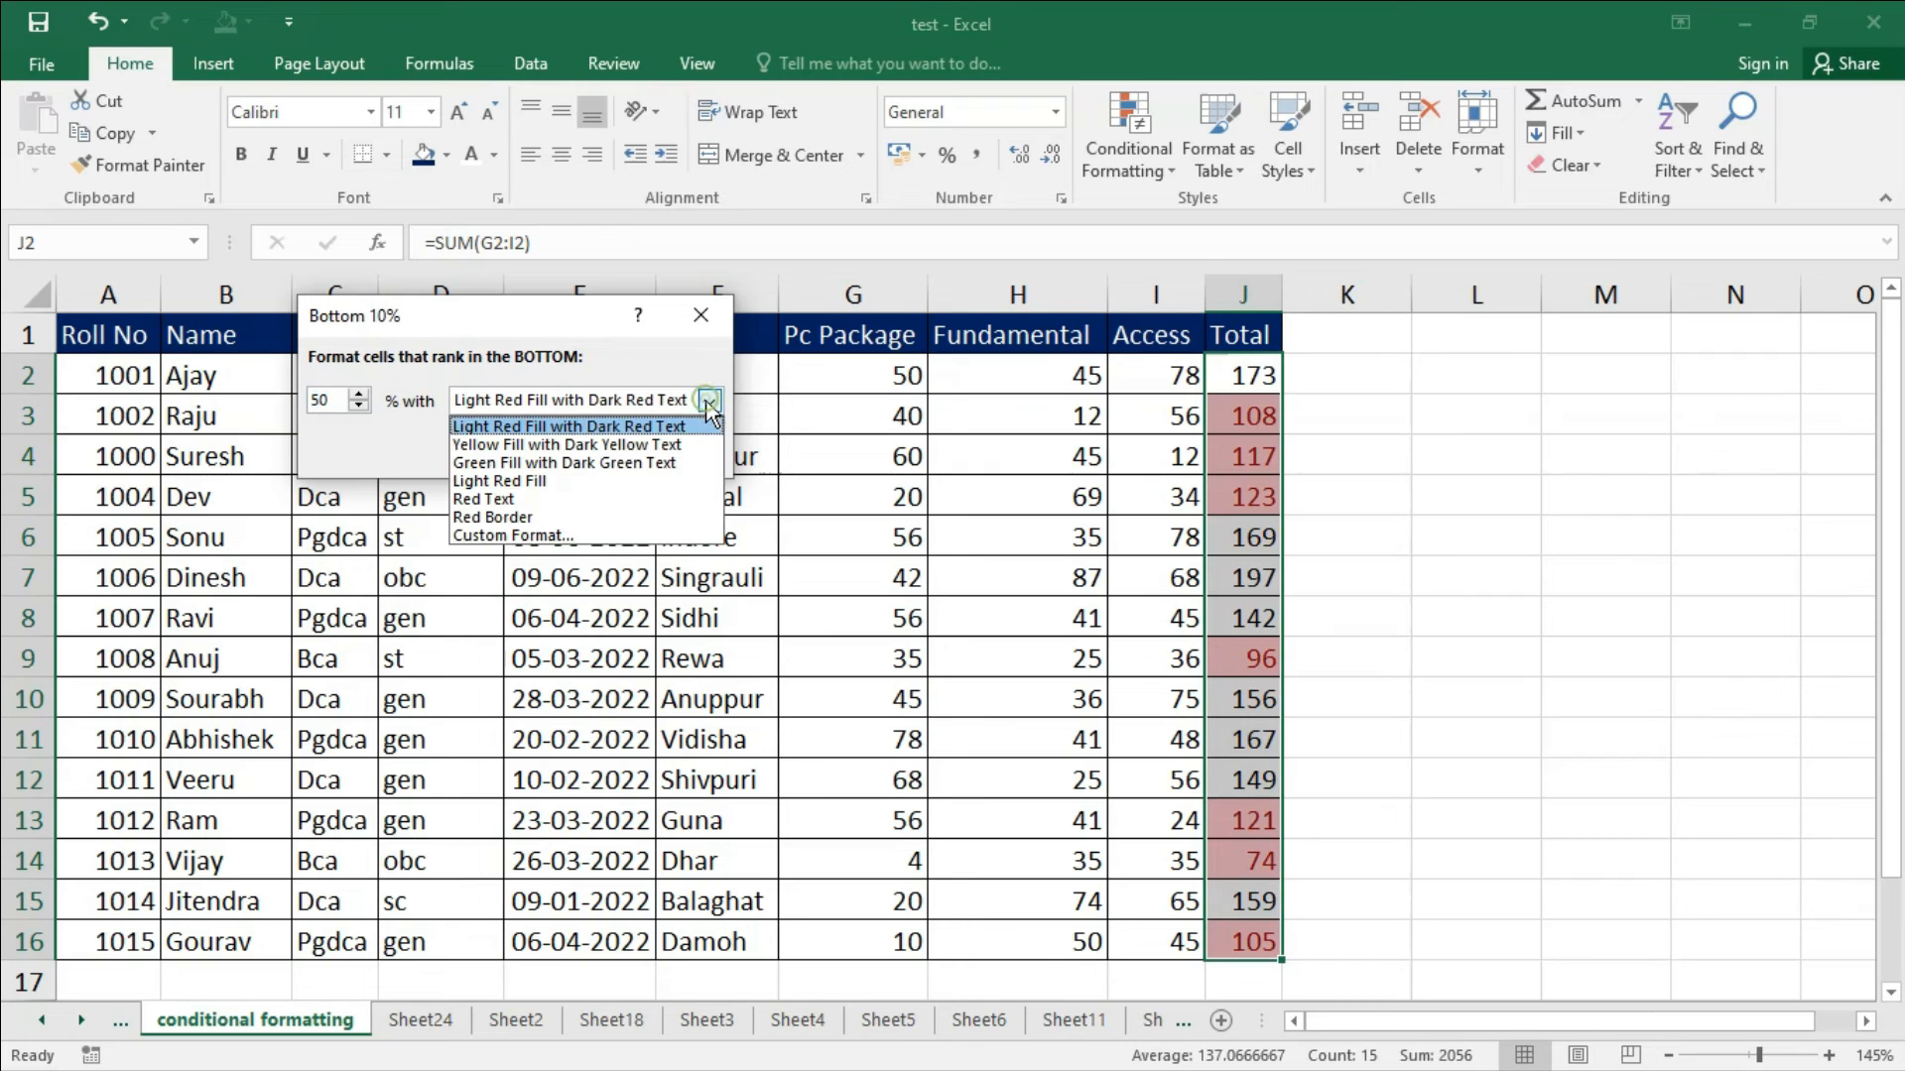
left_click(605, 466)
left_click(709, 402)
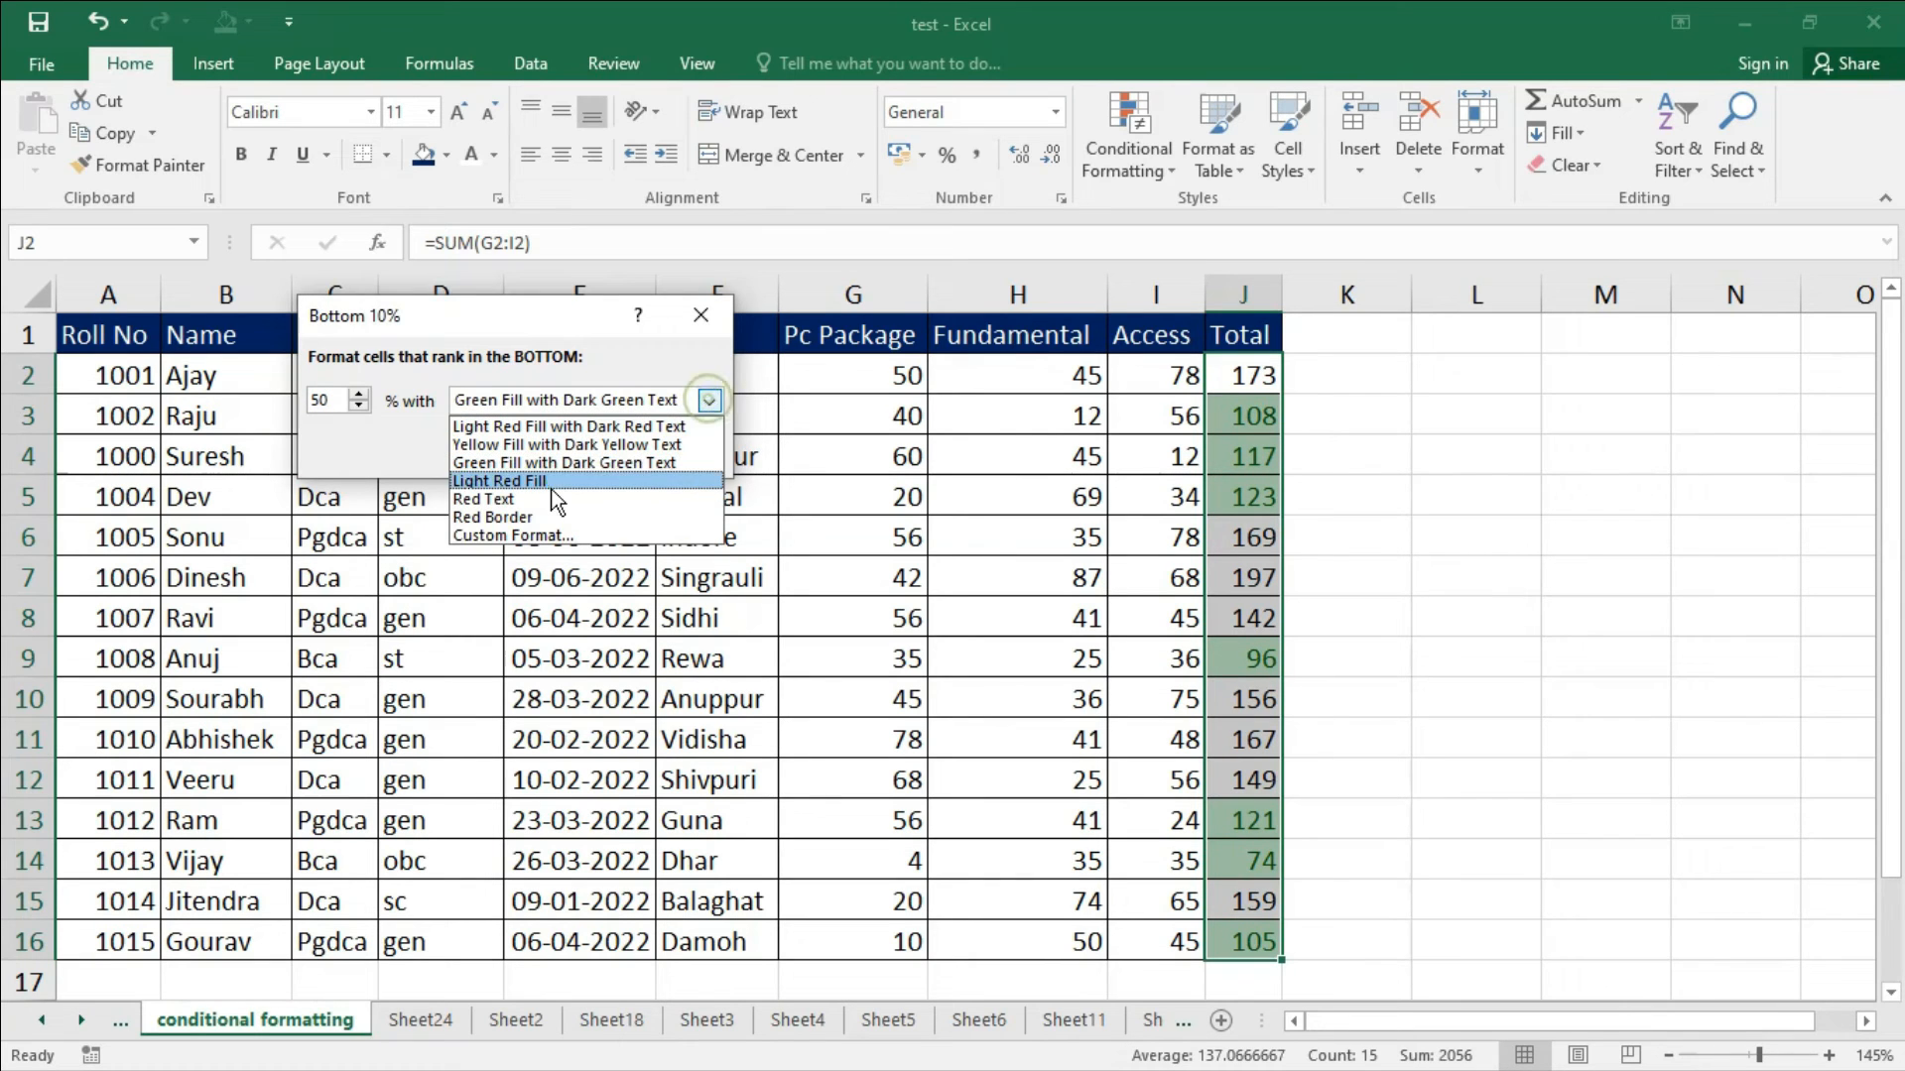
left_click(549, 482)
left_click(556, 453)
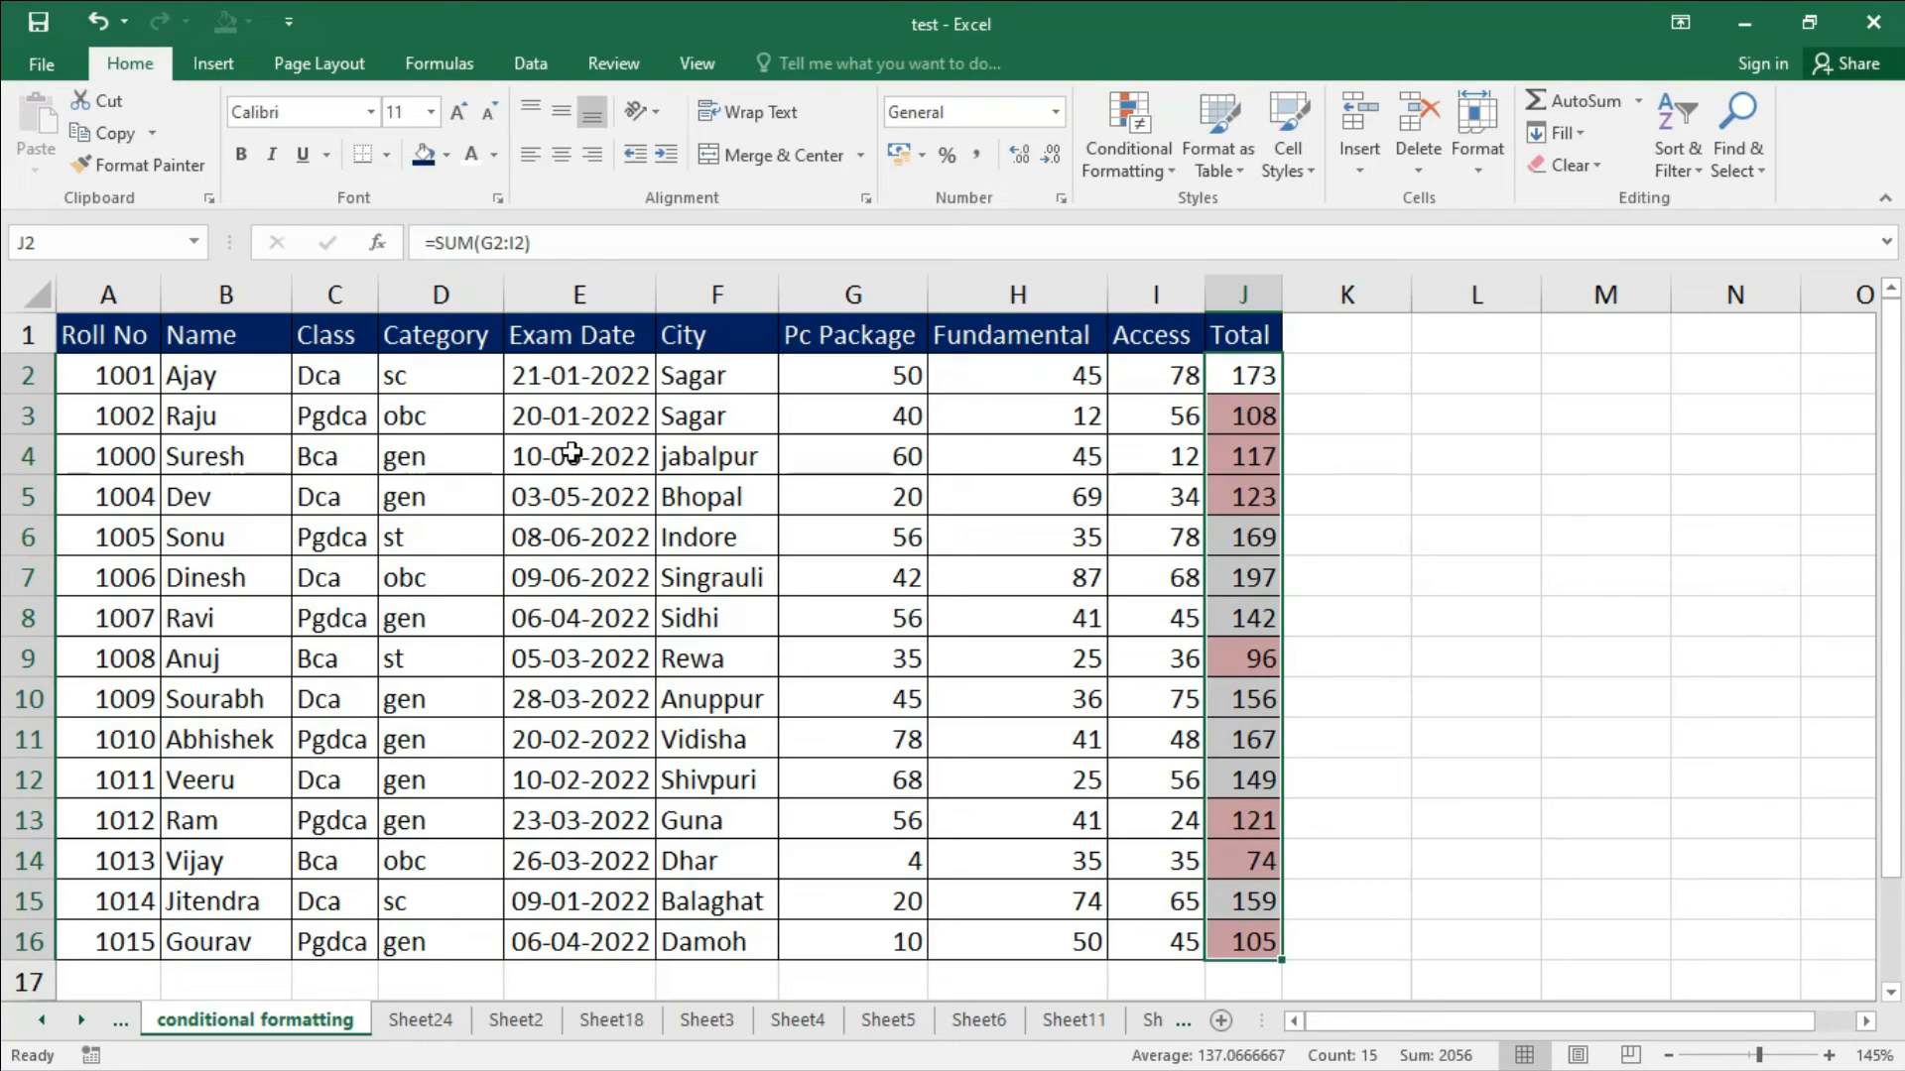
Clear the bottom 50% rule from the selected Total cells.
left_click(1141, 169)
mouse_move(1238, 550)
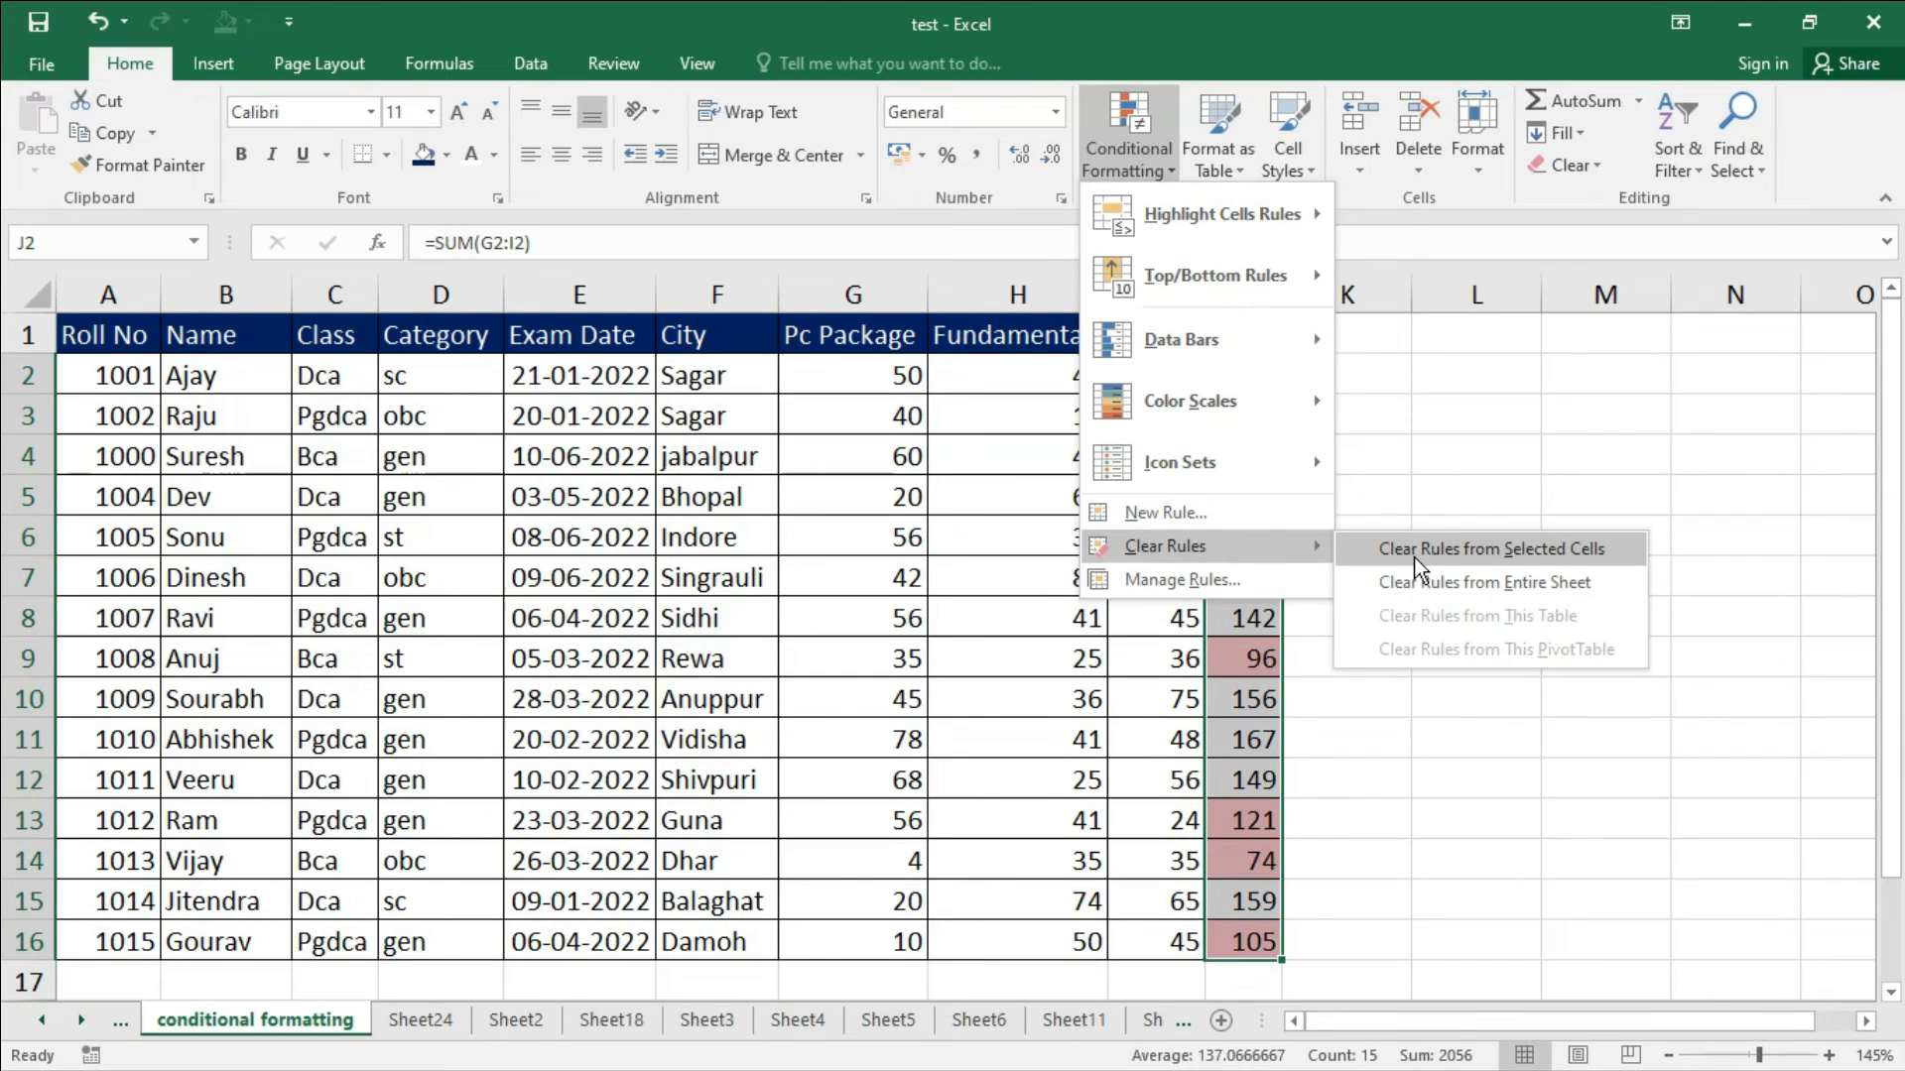
left_click(1458, 549)
left_click(1151, 167)
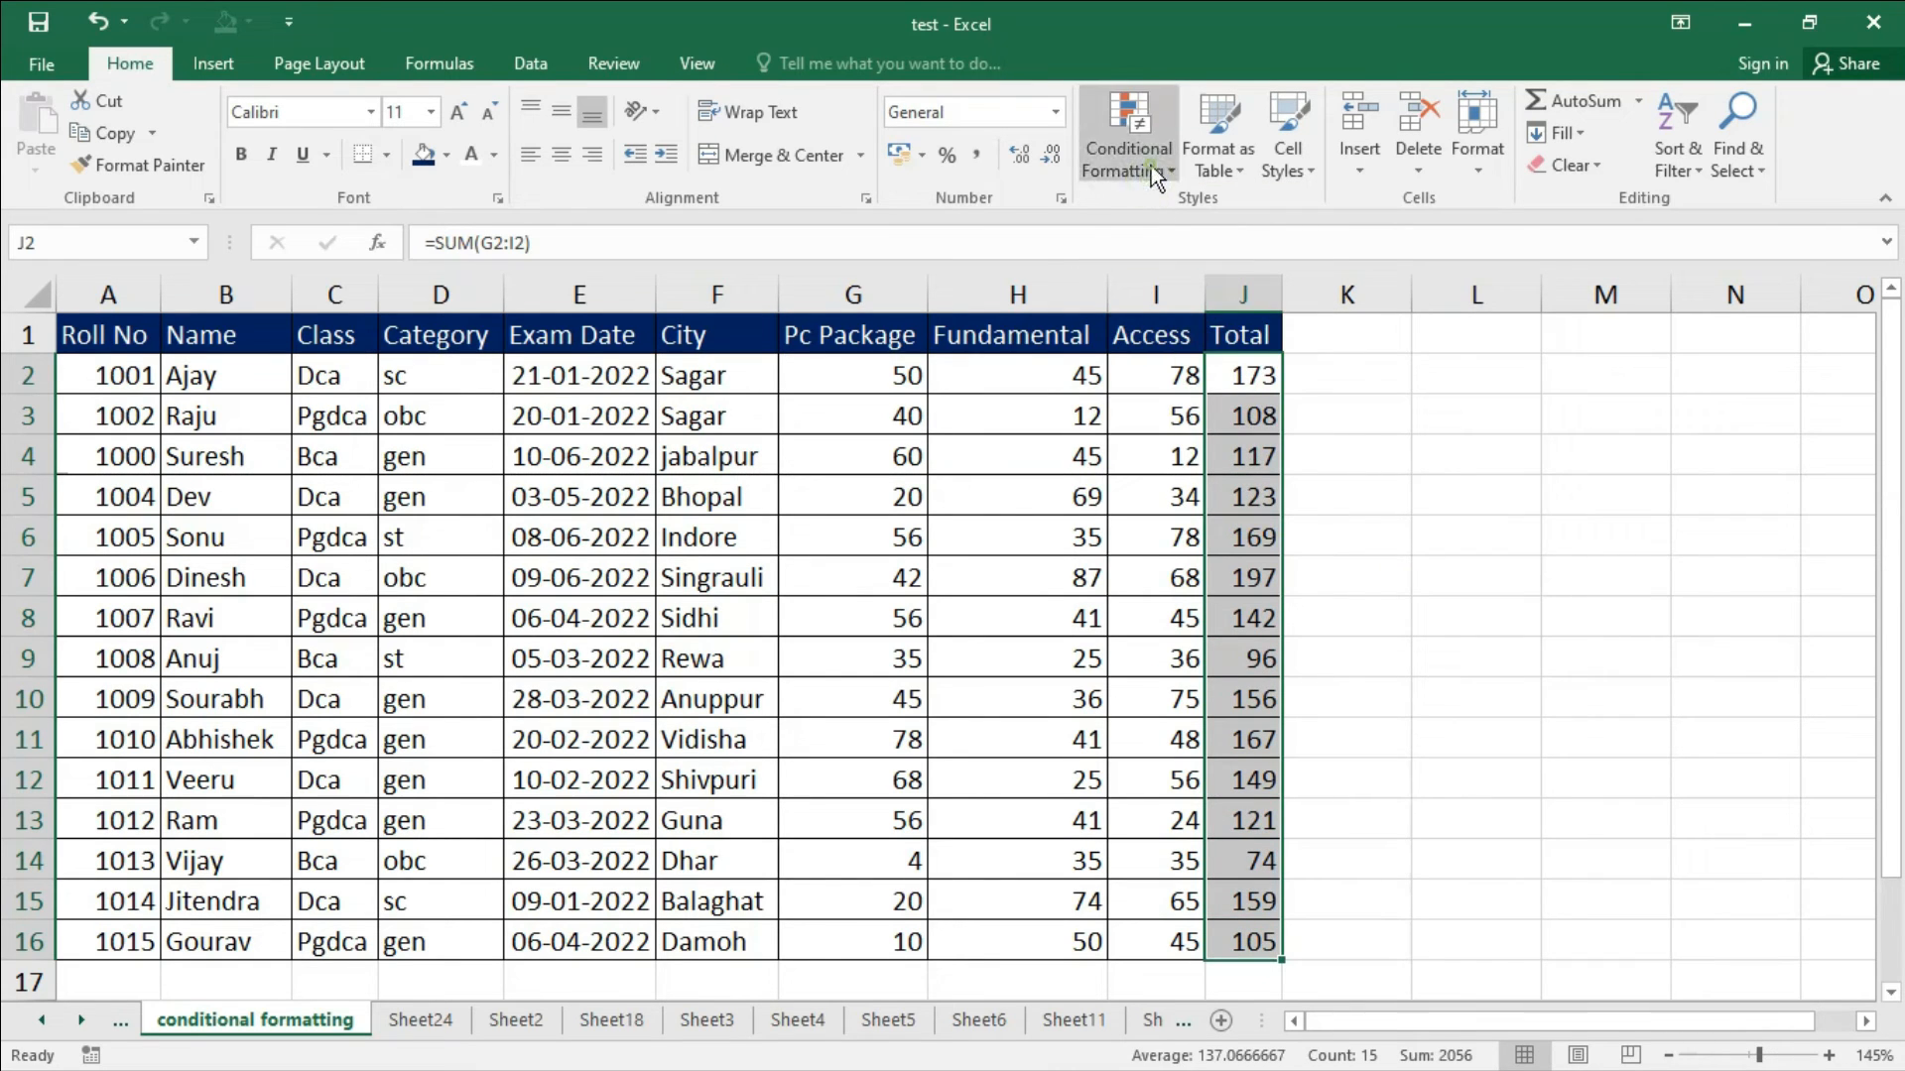
mouse_move(1236, 283)
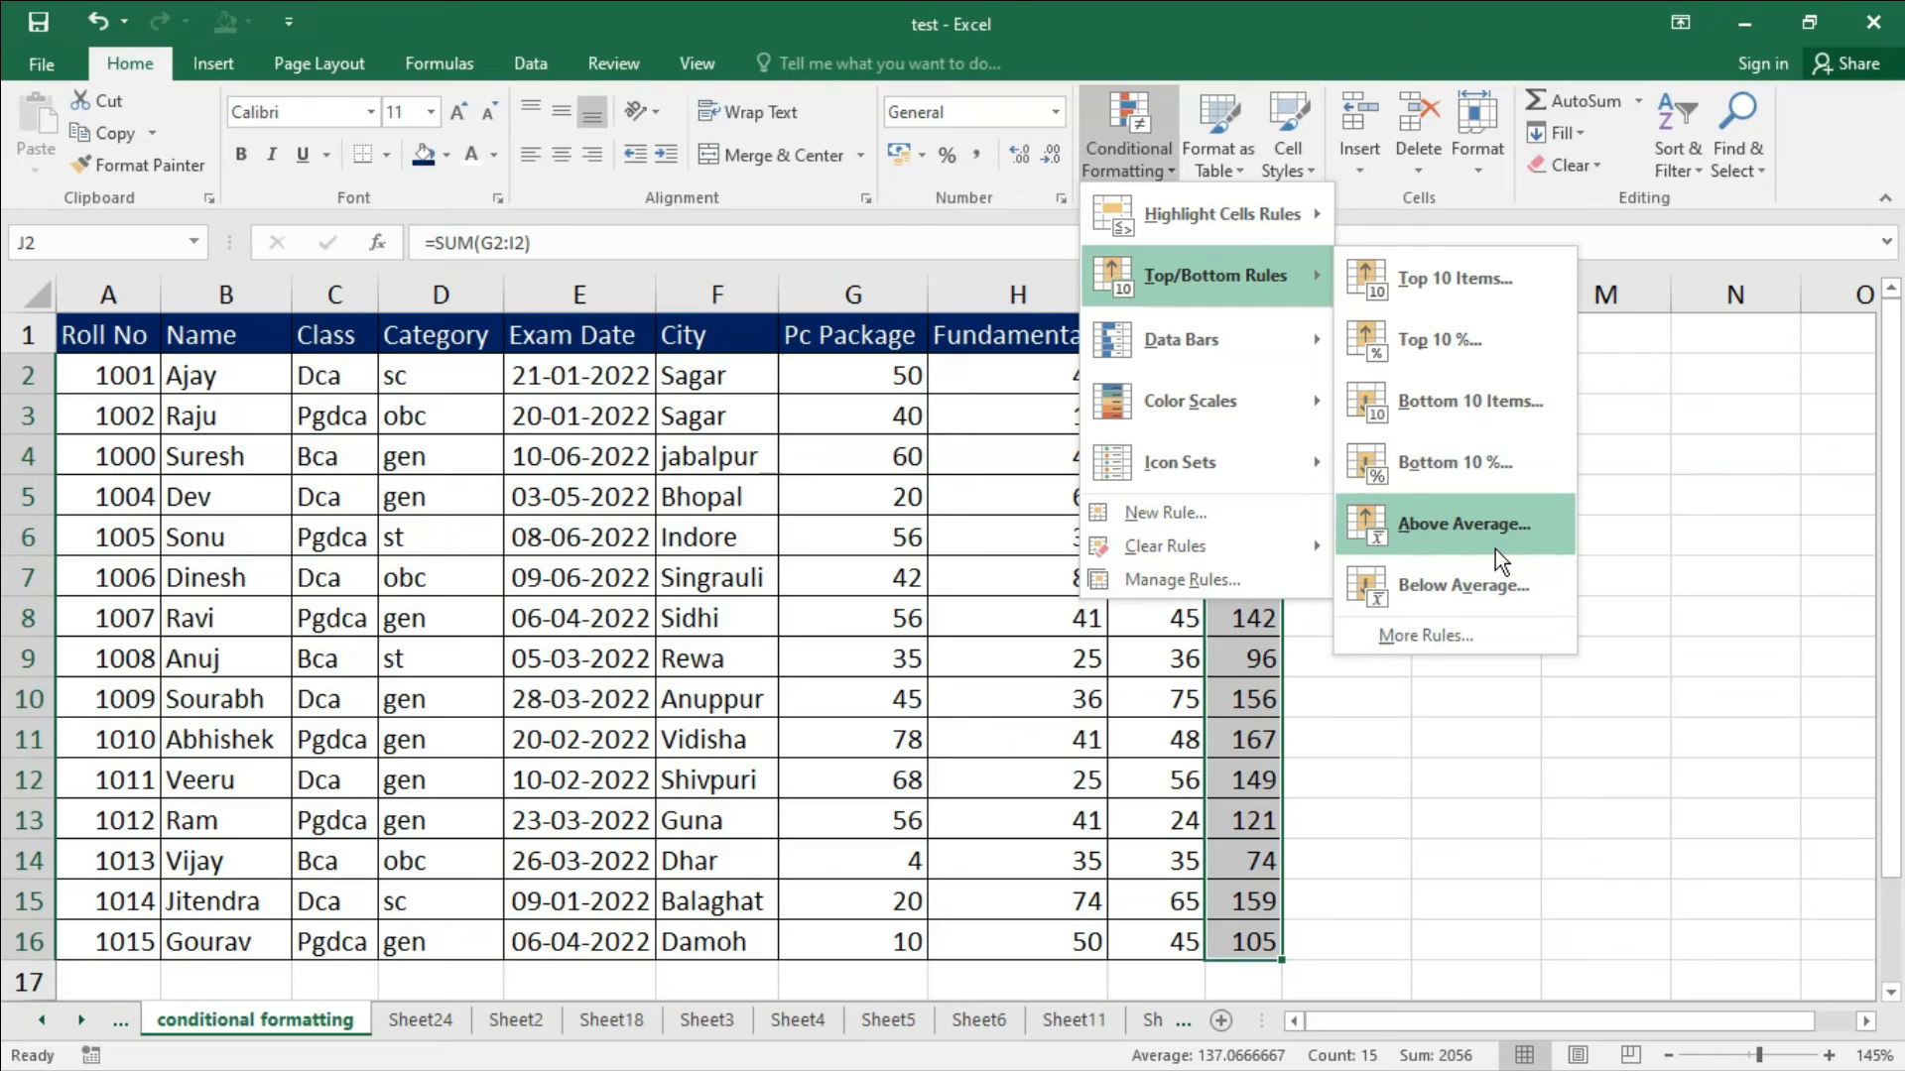
left_click(1435, 675)
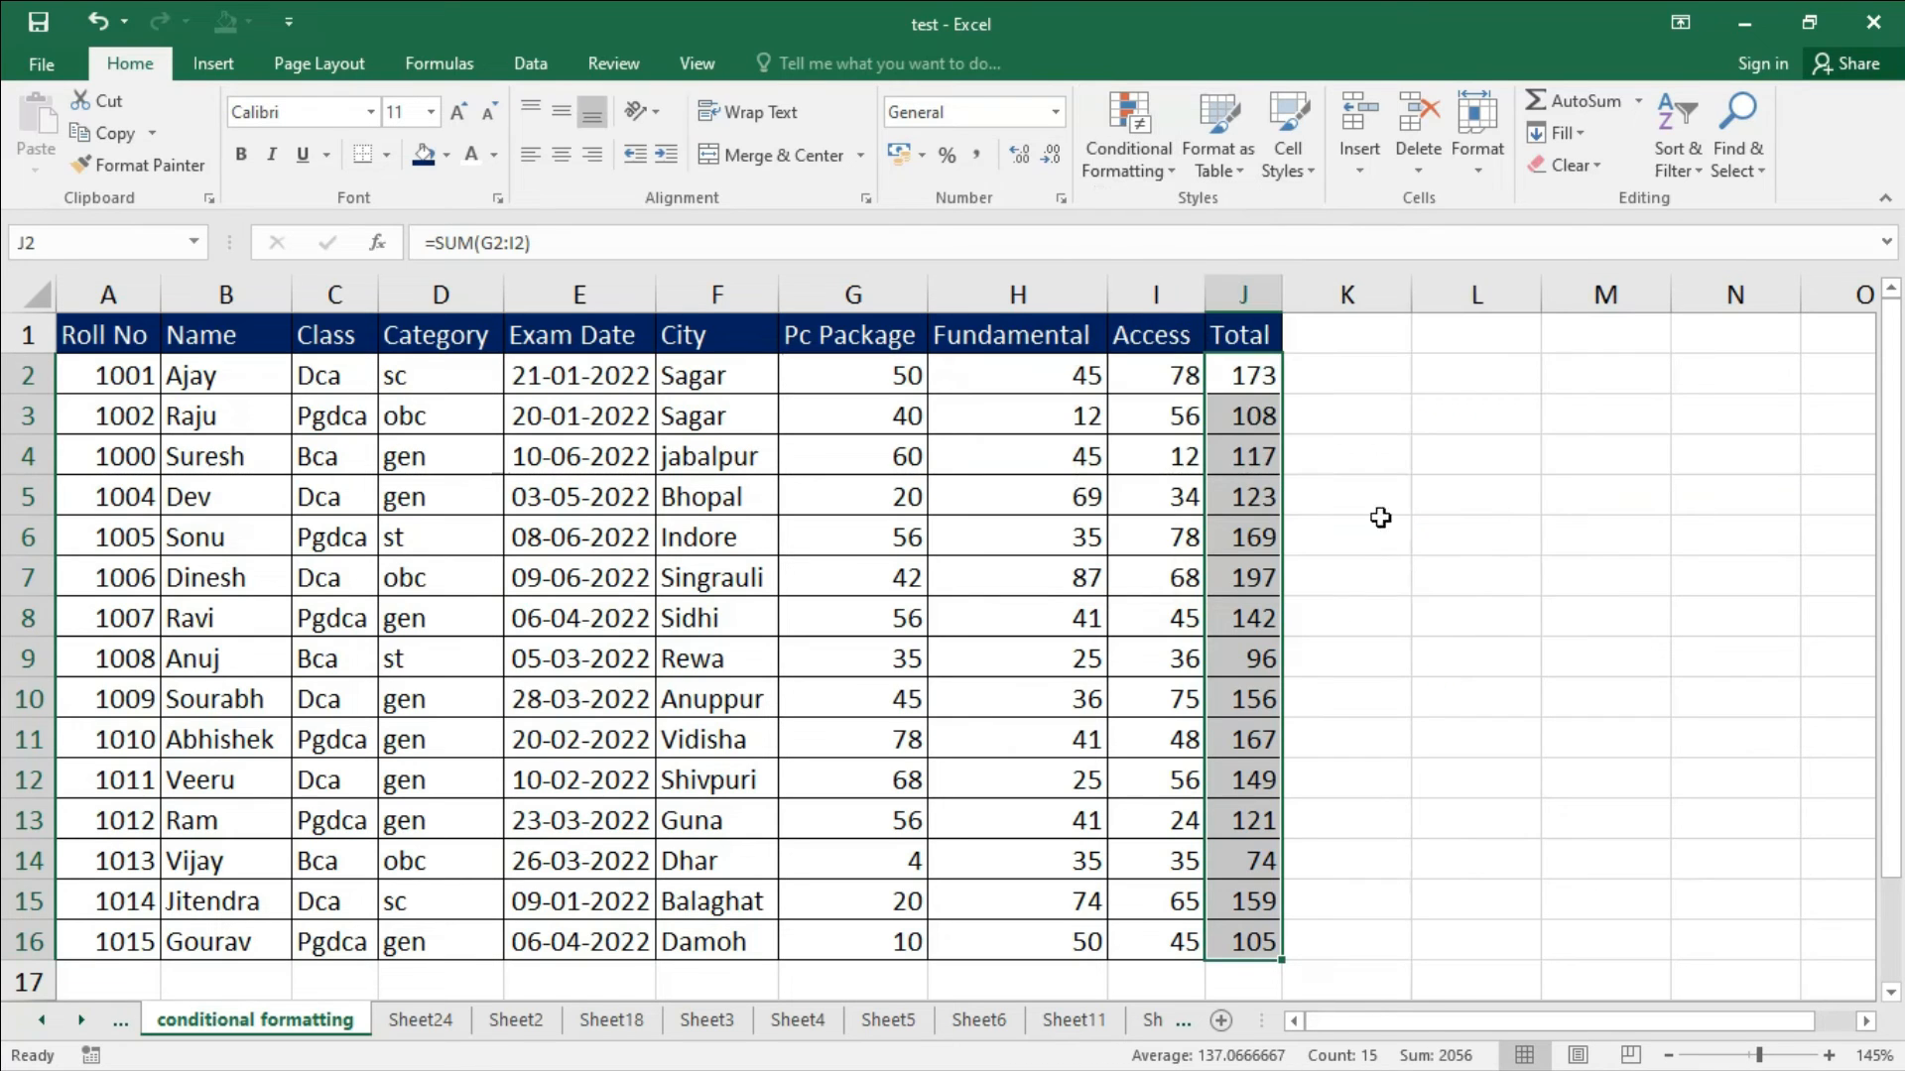
left_click(1448, 567)
Select the Total, Access and Fundamental values one column at a time to check each column's average.
left_click(1245, 376)
left_click_drag(1248, 470, 1248, 944)
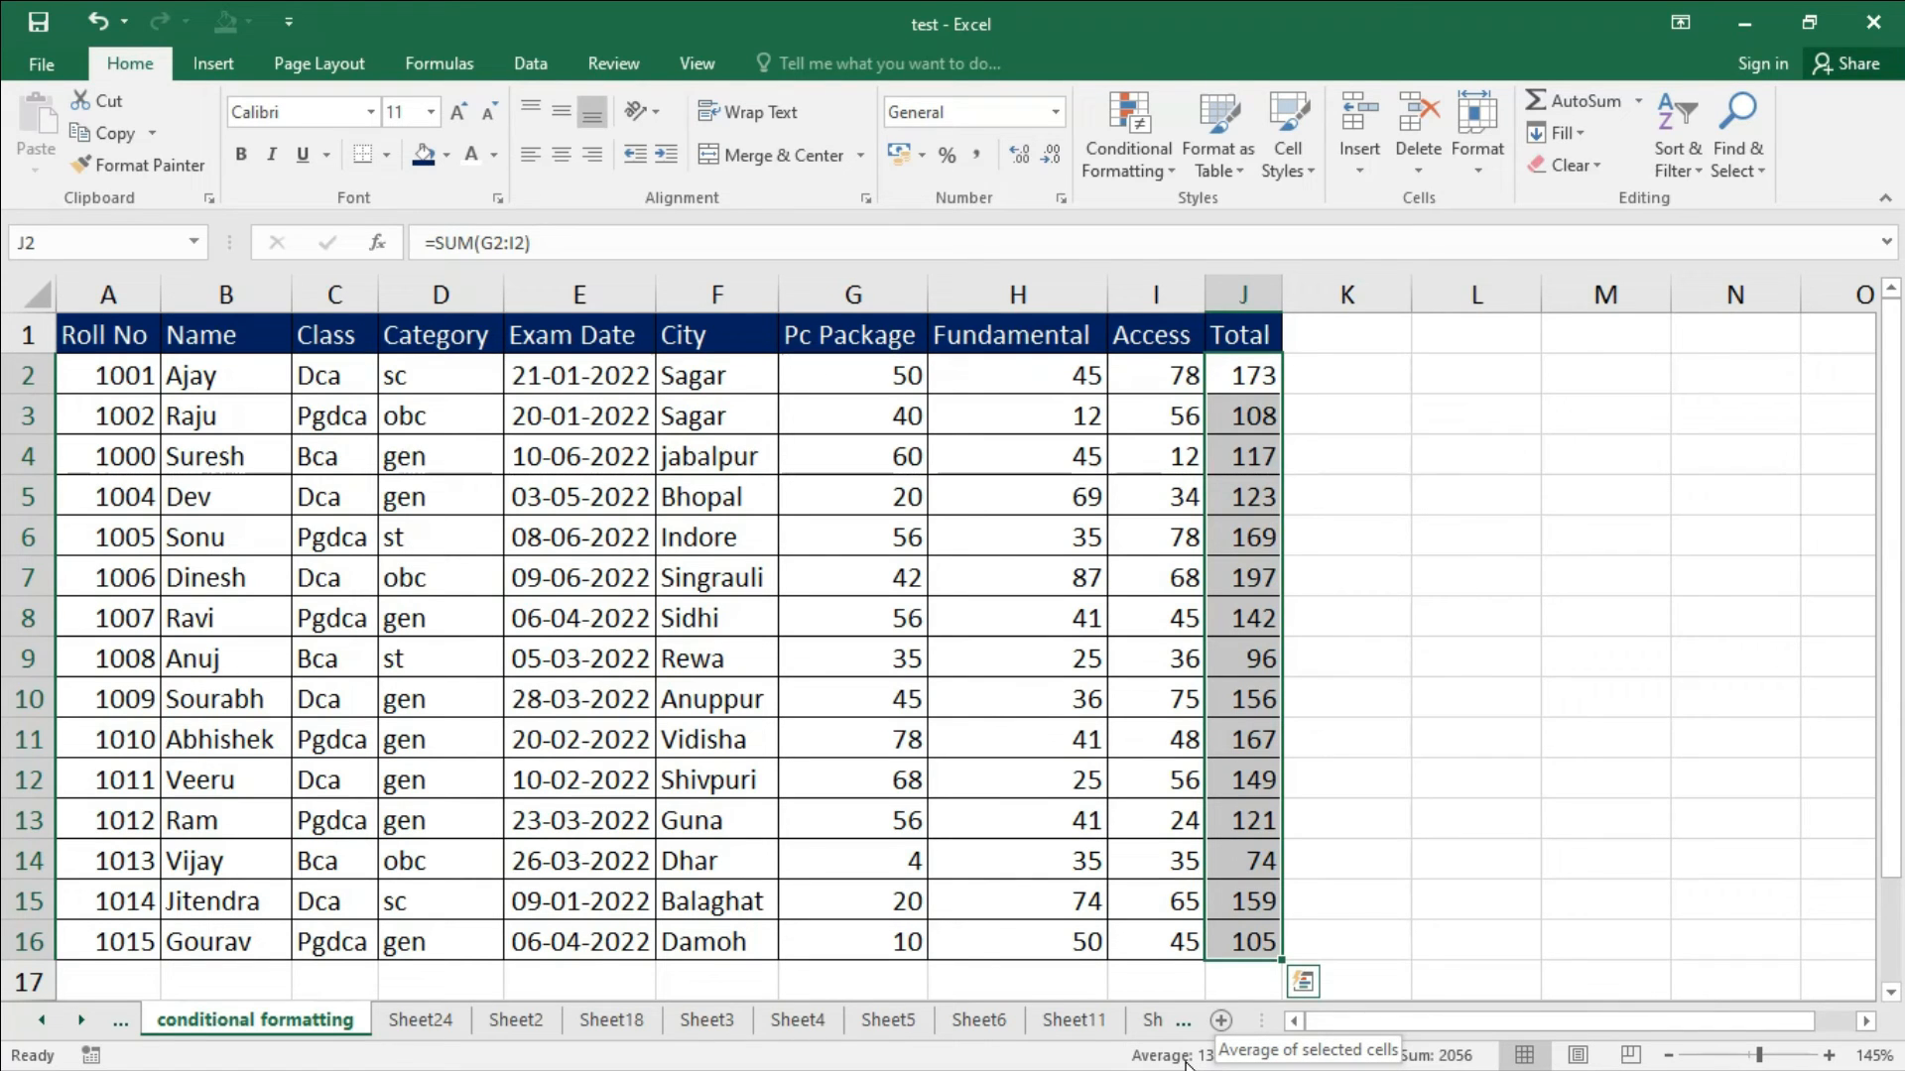
left_click(1160, 369)
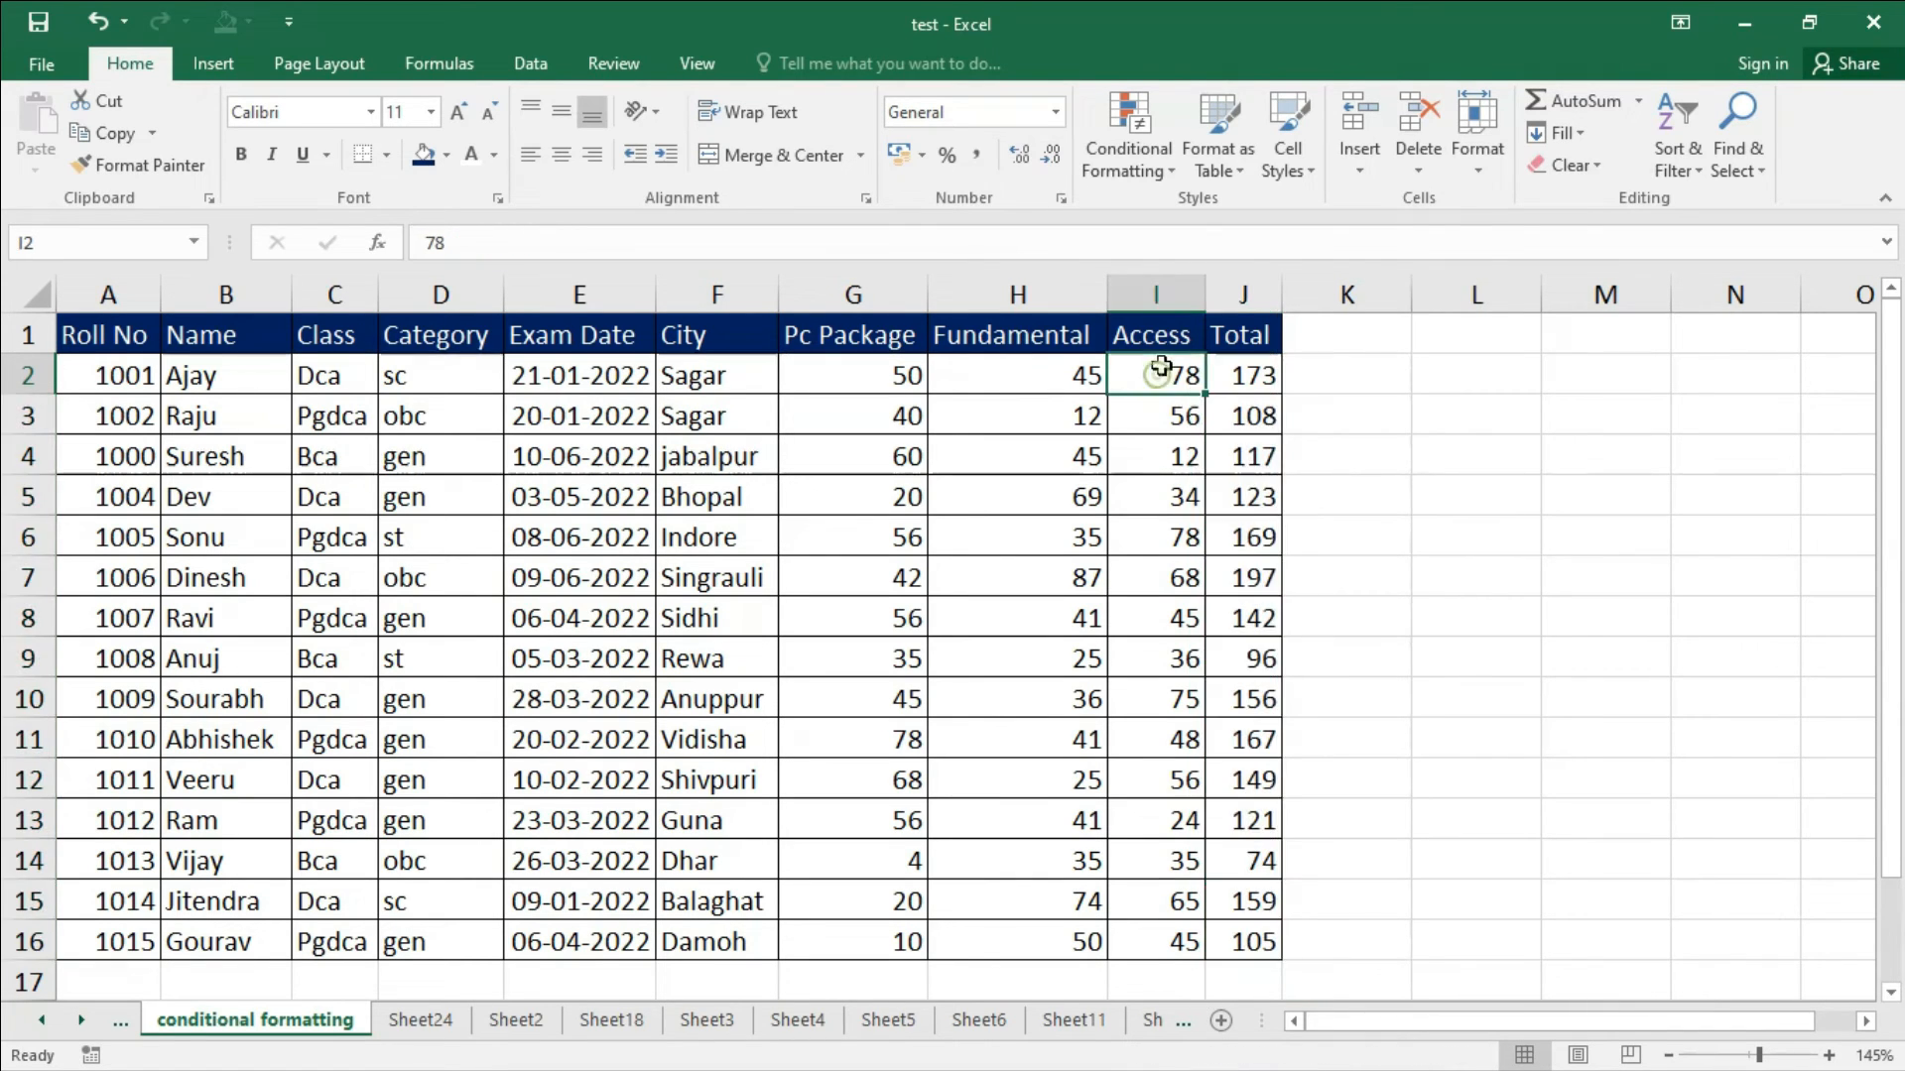
mouse_move(1160, 365)
left_mouse_down()
mouse_move(1186, 489)
mouse_move(1187, 944)
left_mouse_up()
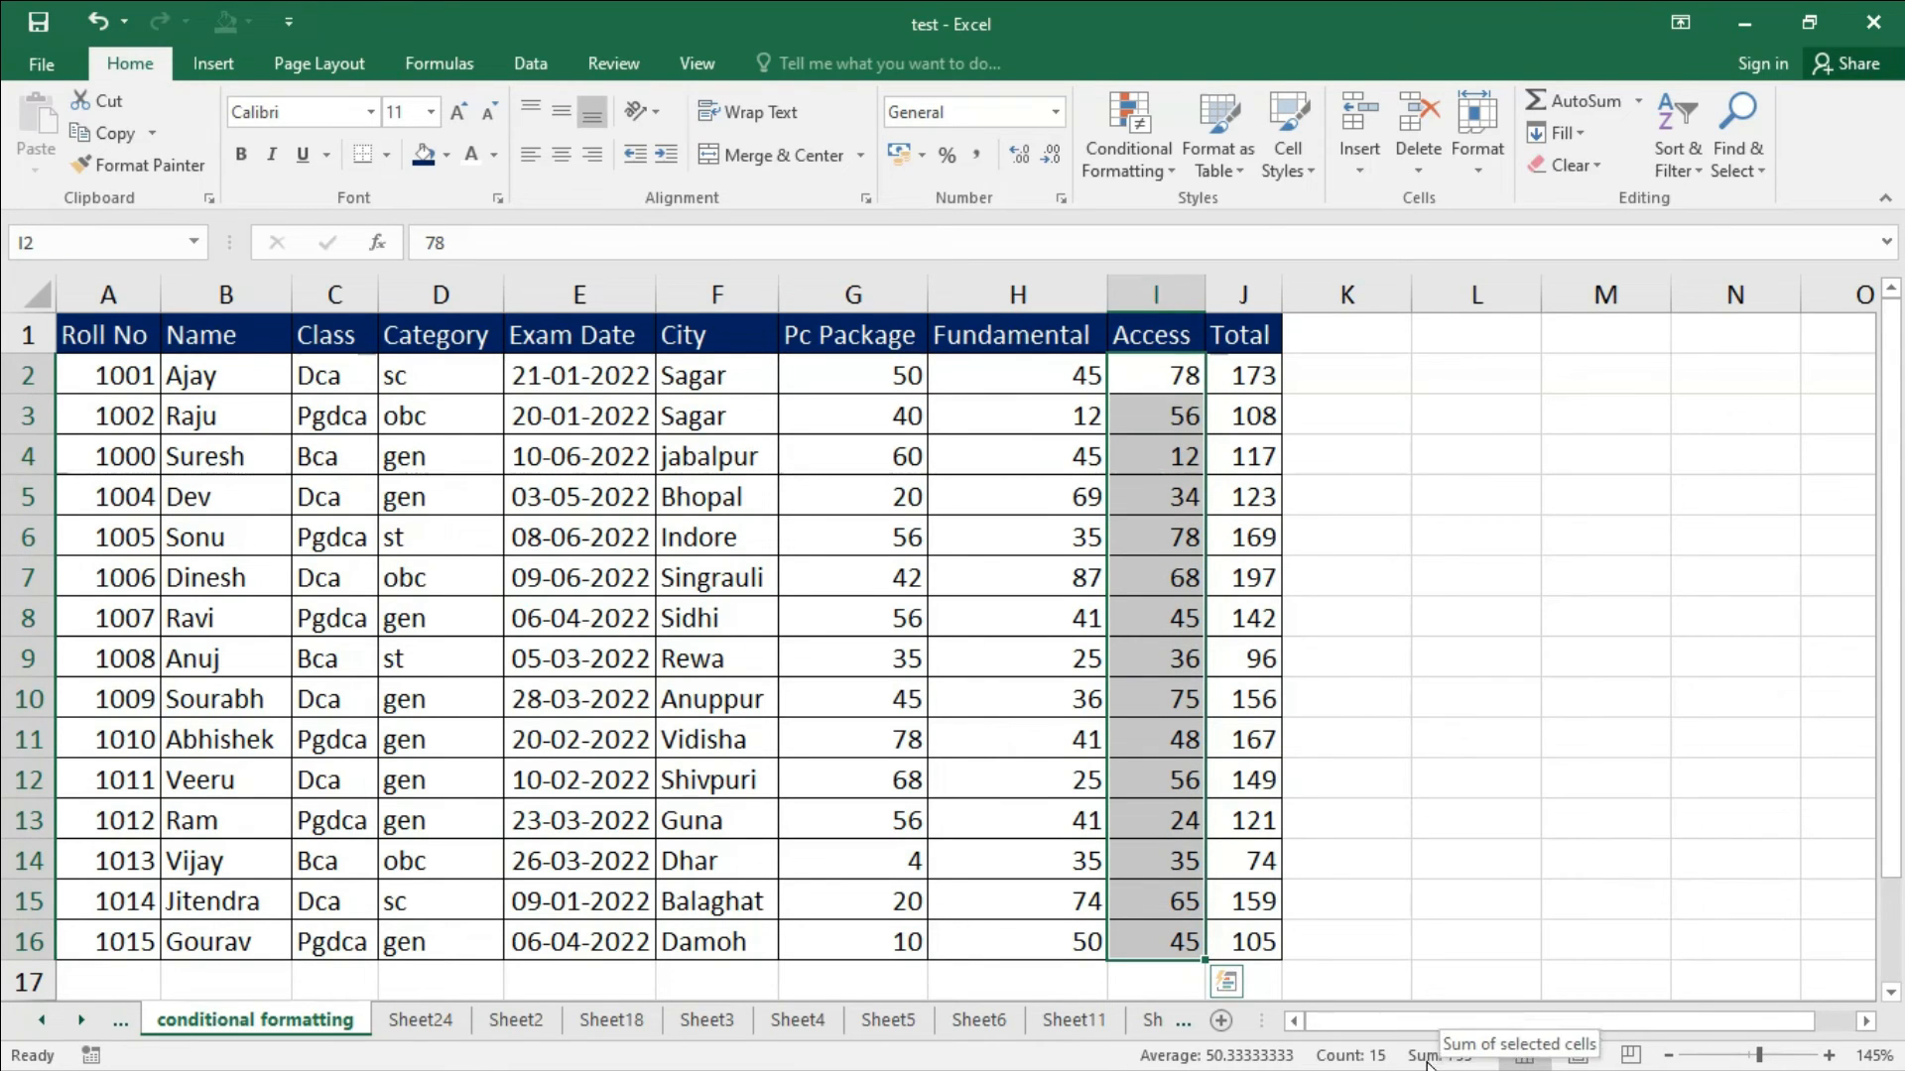
left_click_drag(986, 369, 1008, 937)
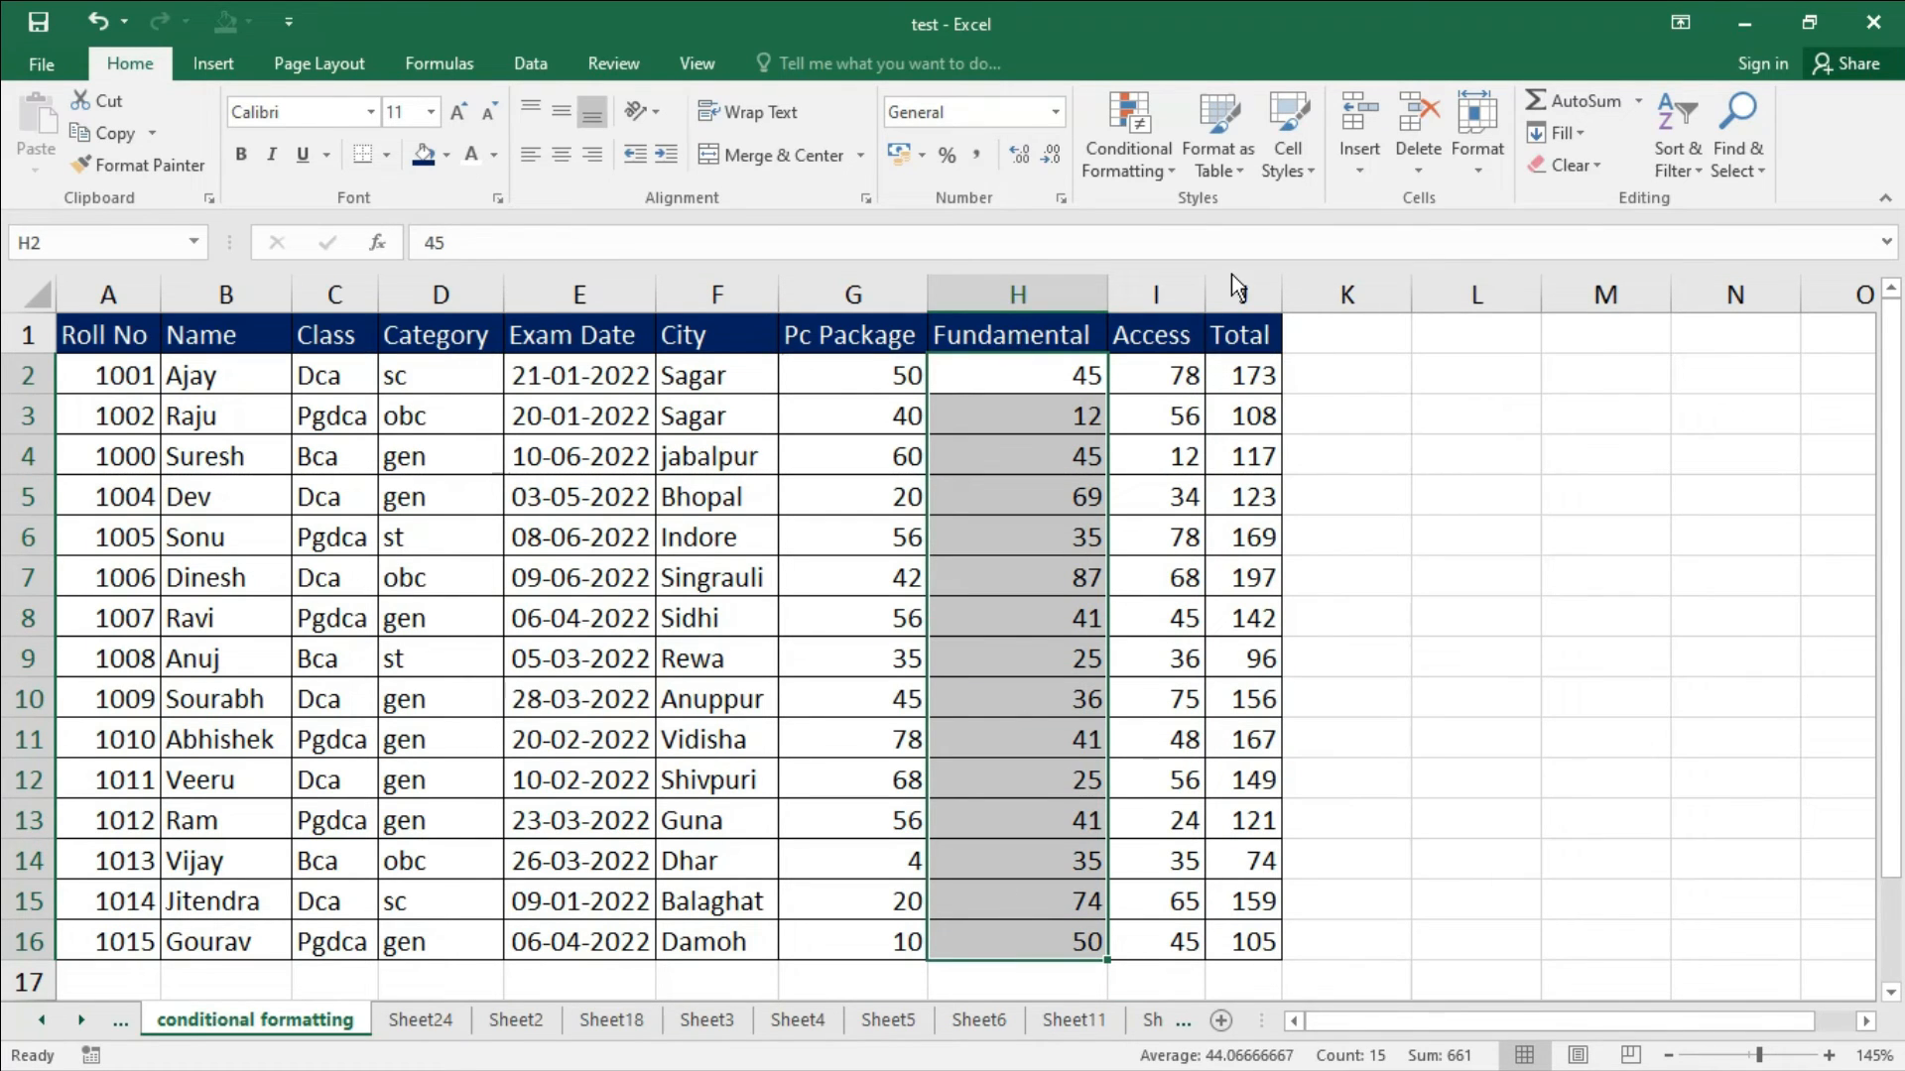
Hide the Average readout in the status bar customization and show it again, repeating the toggle once.
right_click(1025, 1059)
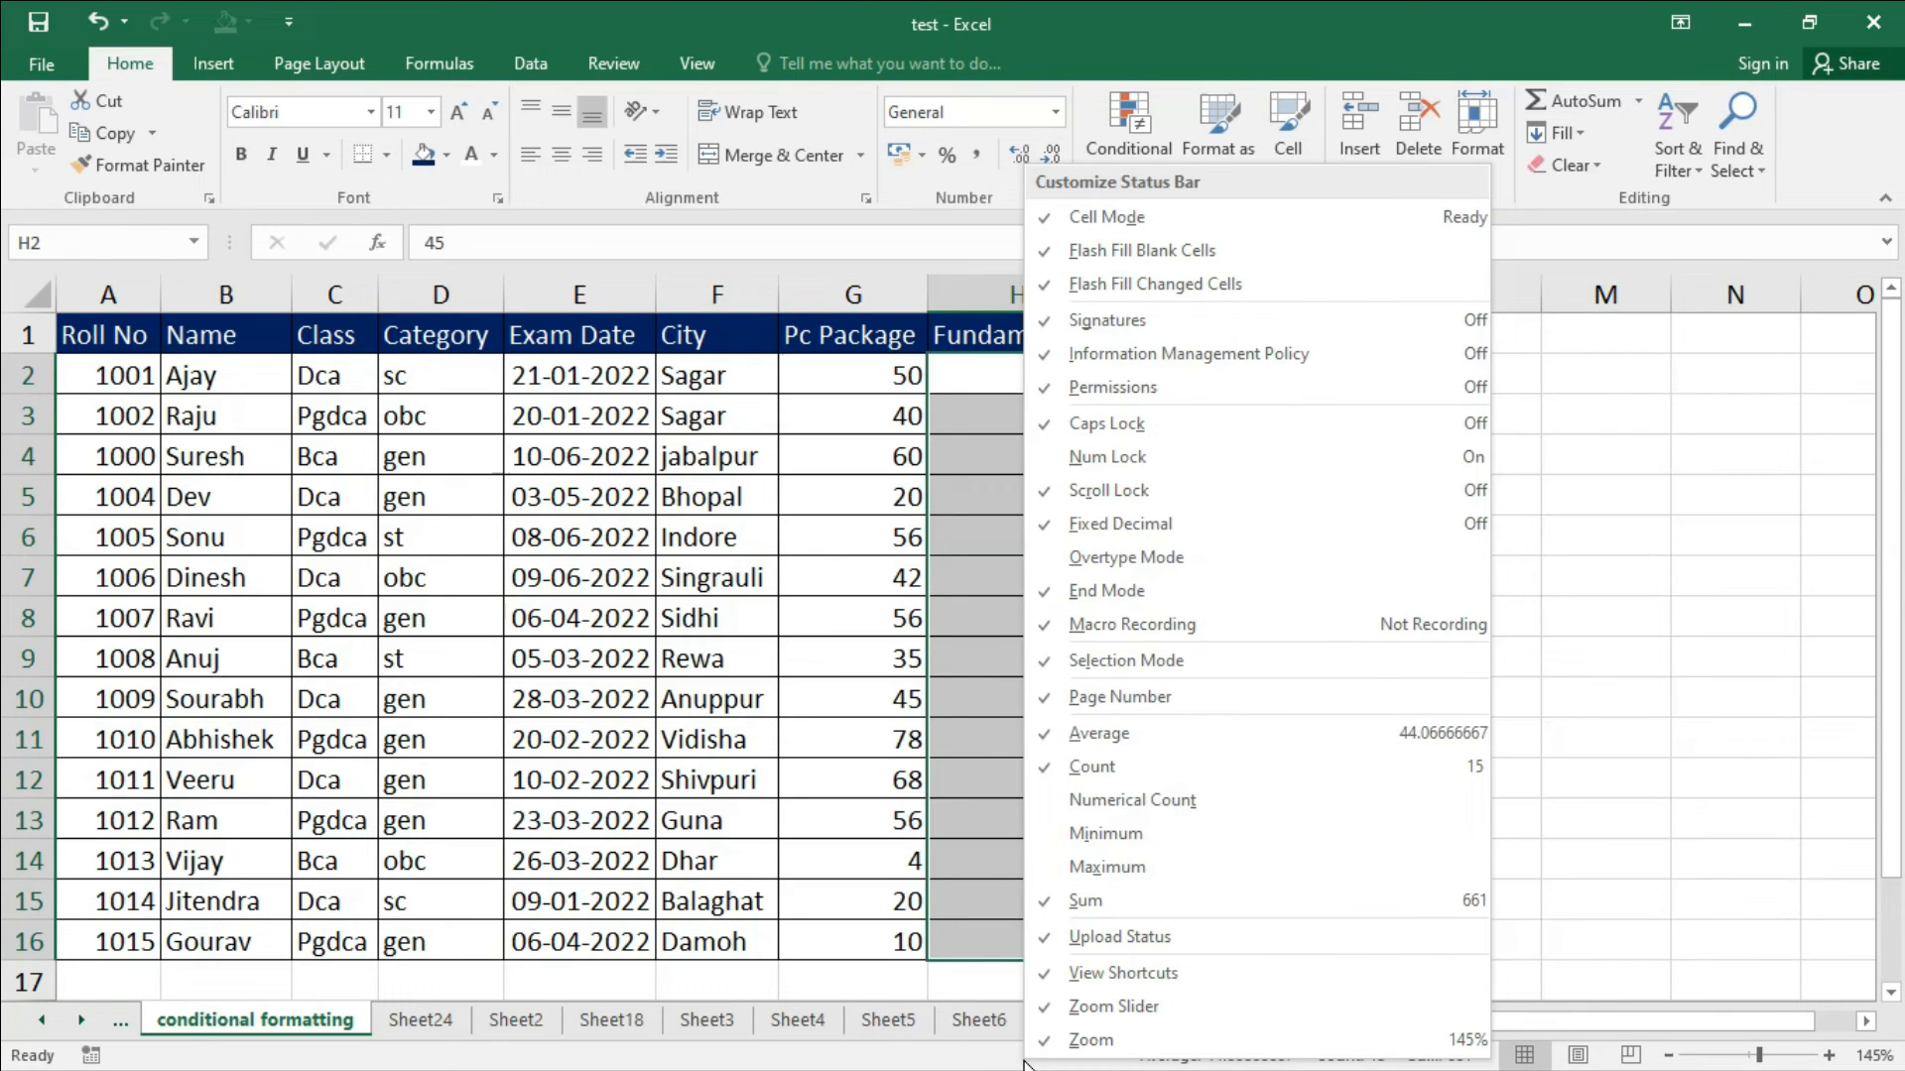
right_click(888, 1059)
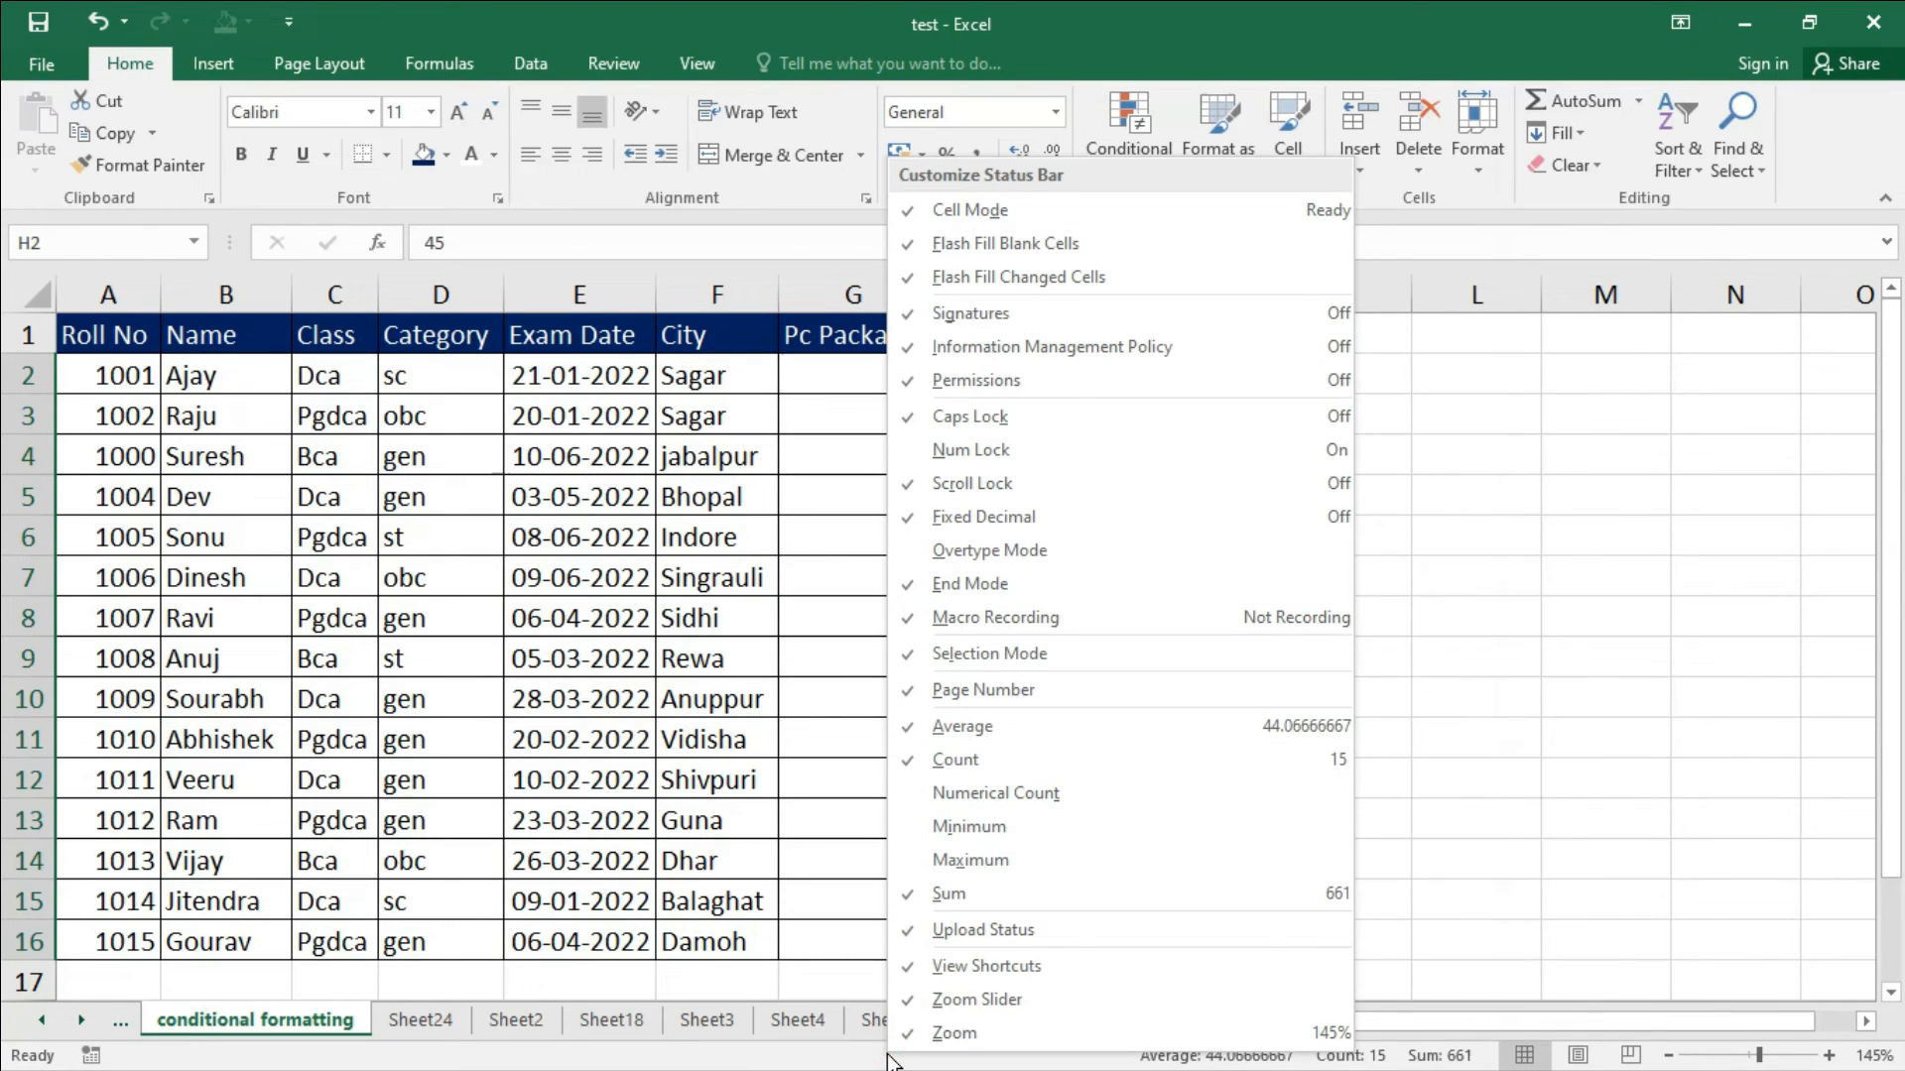
left_click(930, 729)
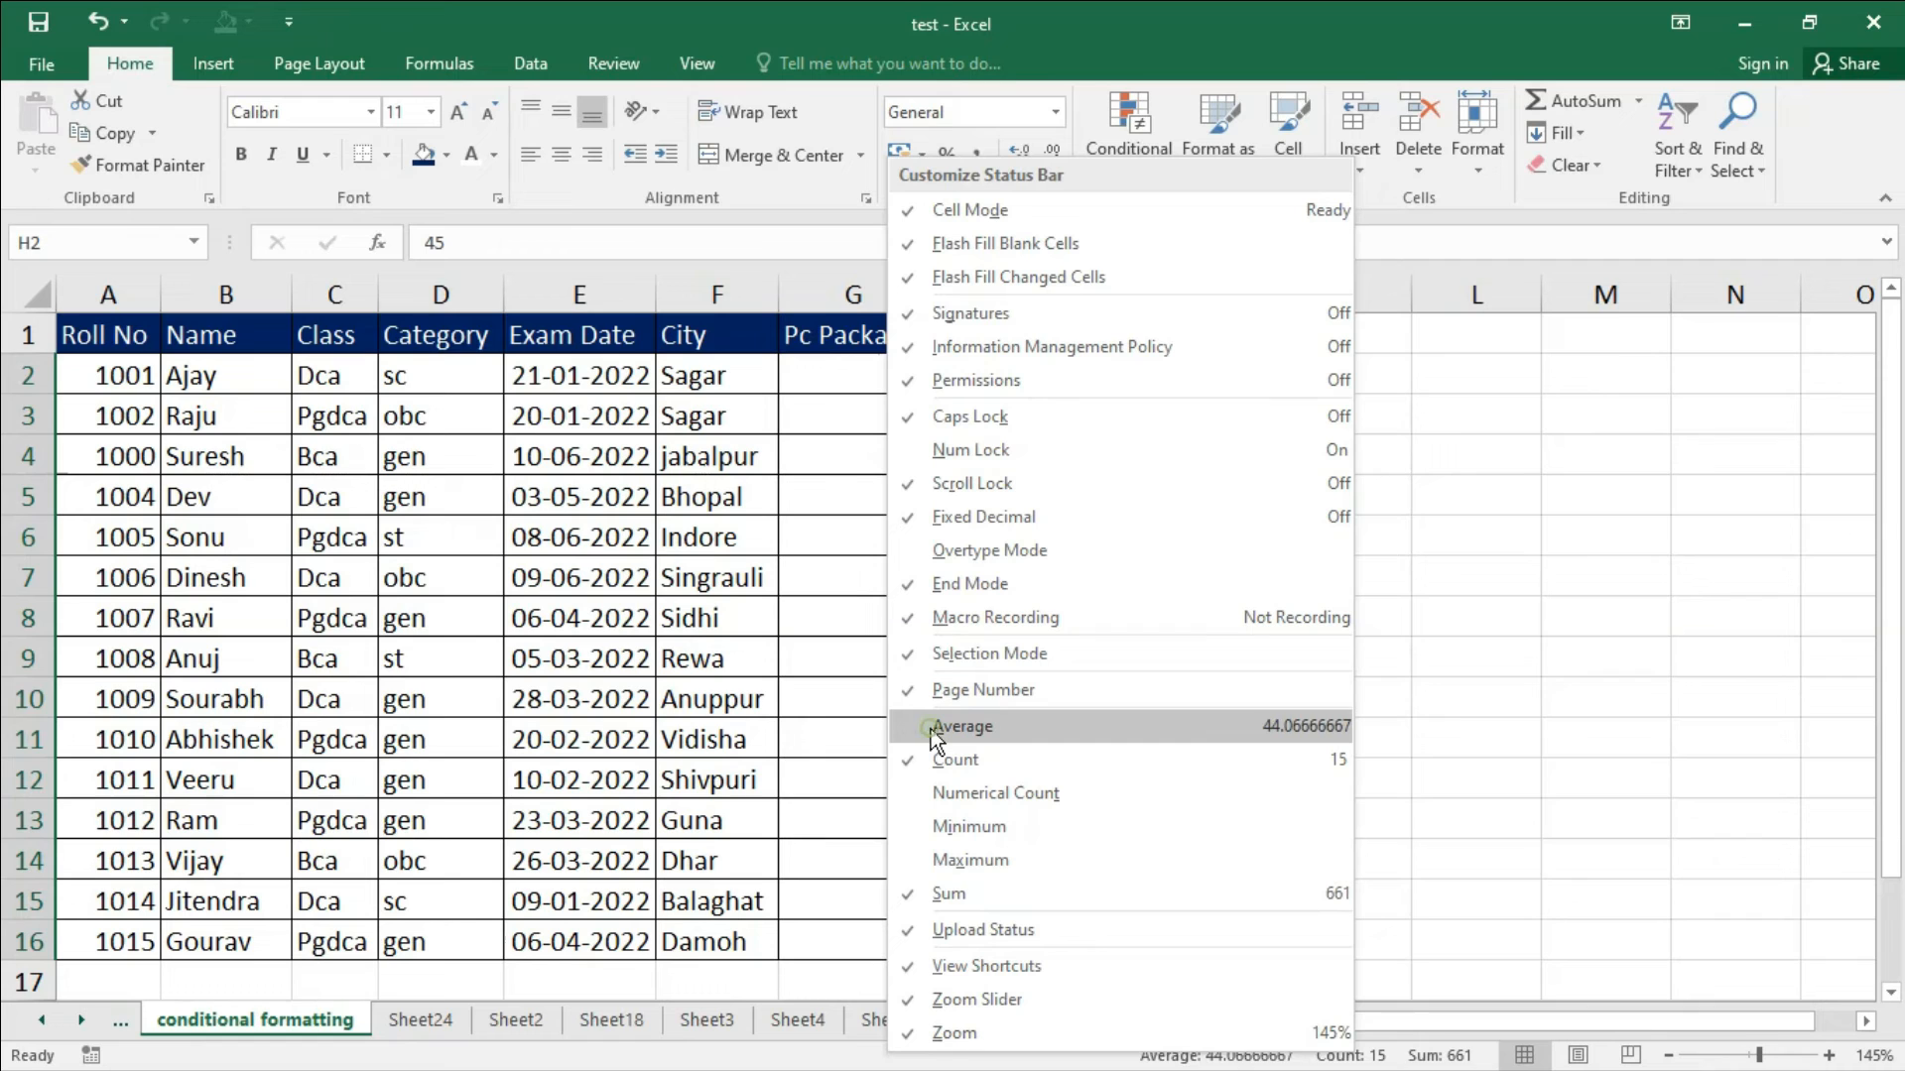
left_click(931, 729)
right_click(831, 1058)
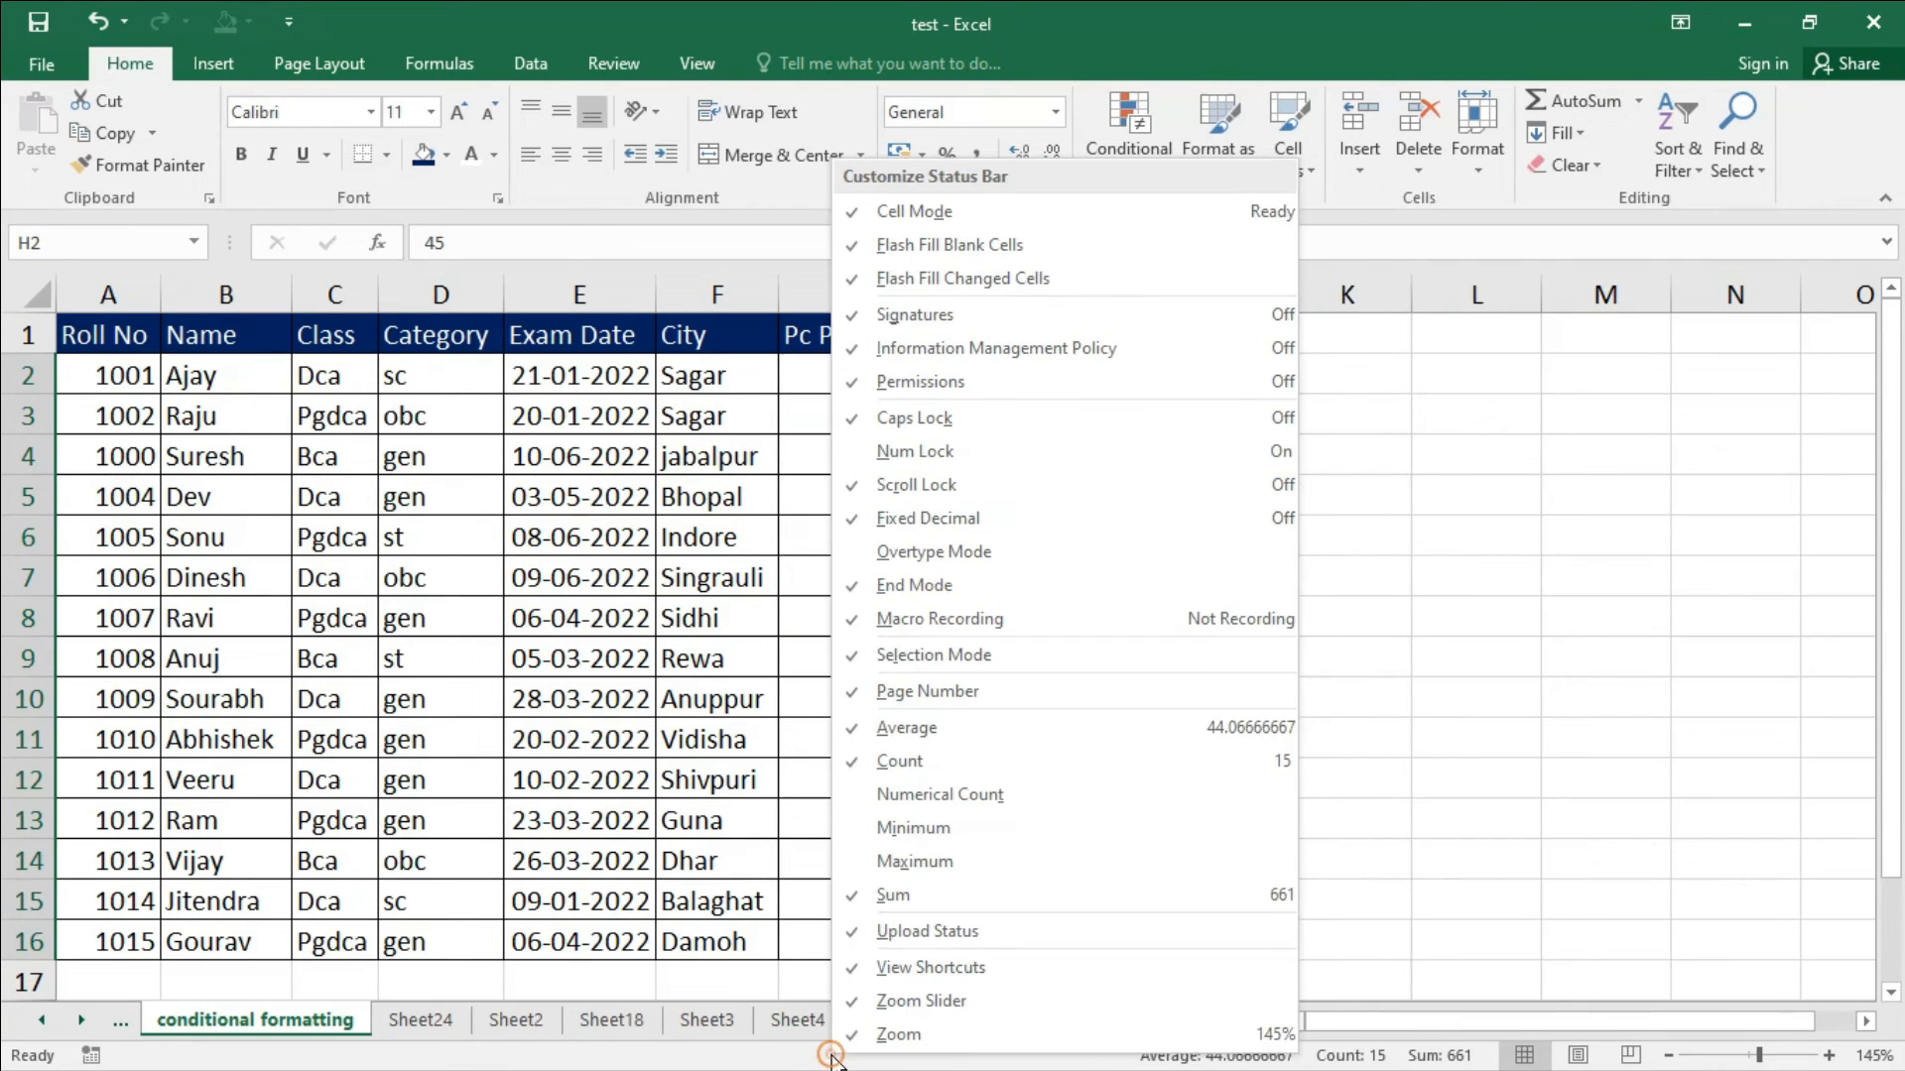
left_click(902, 729)
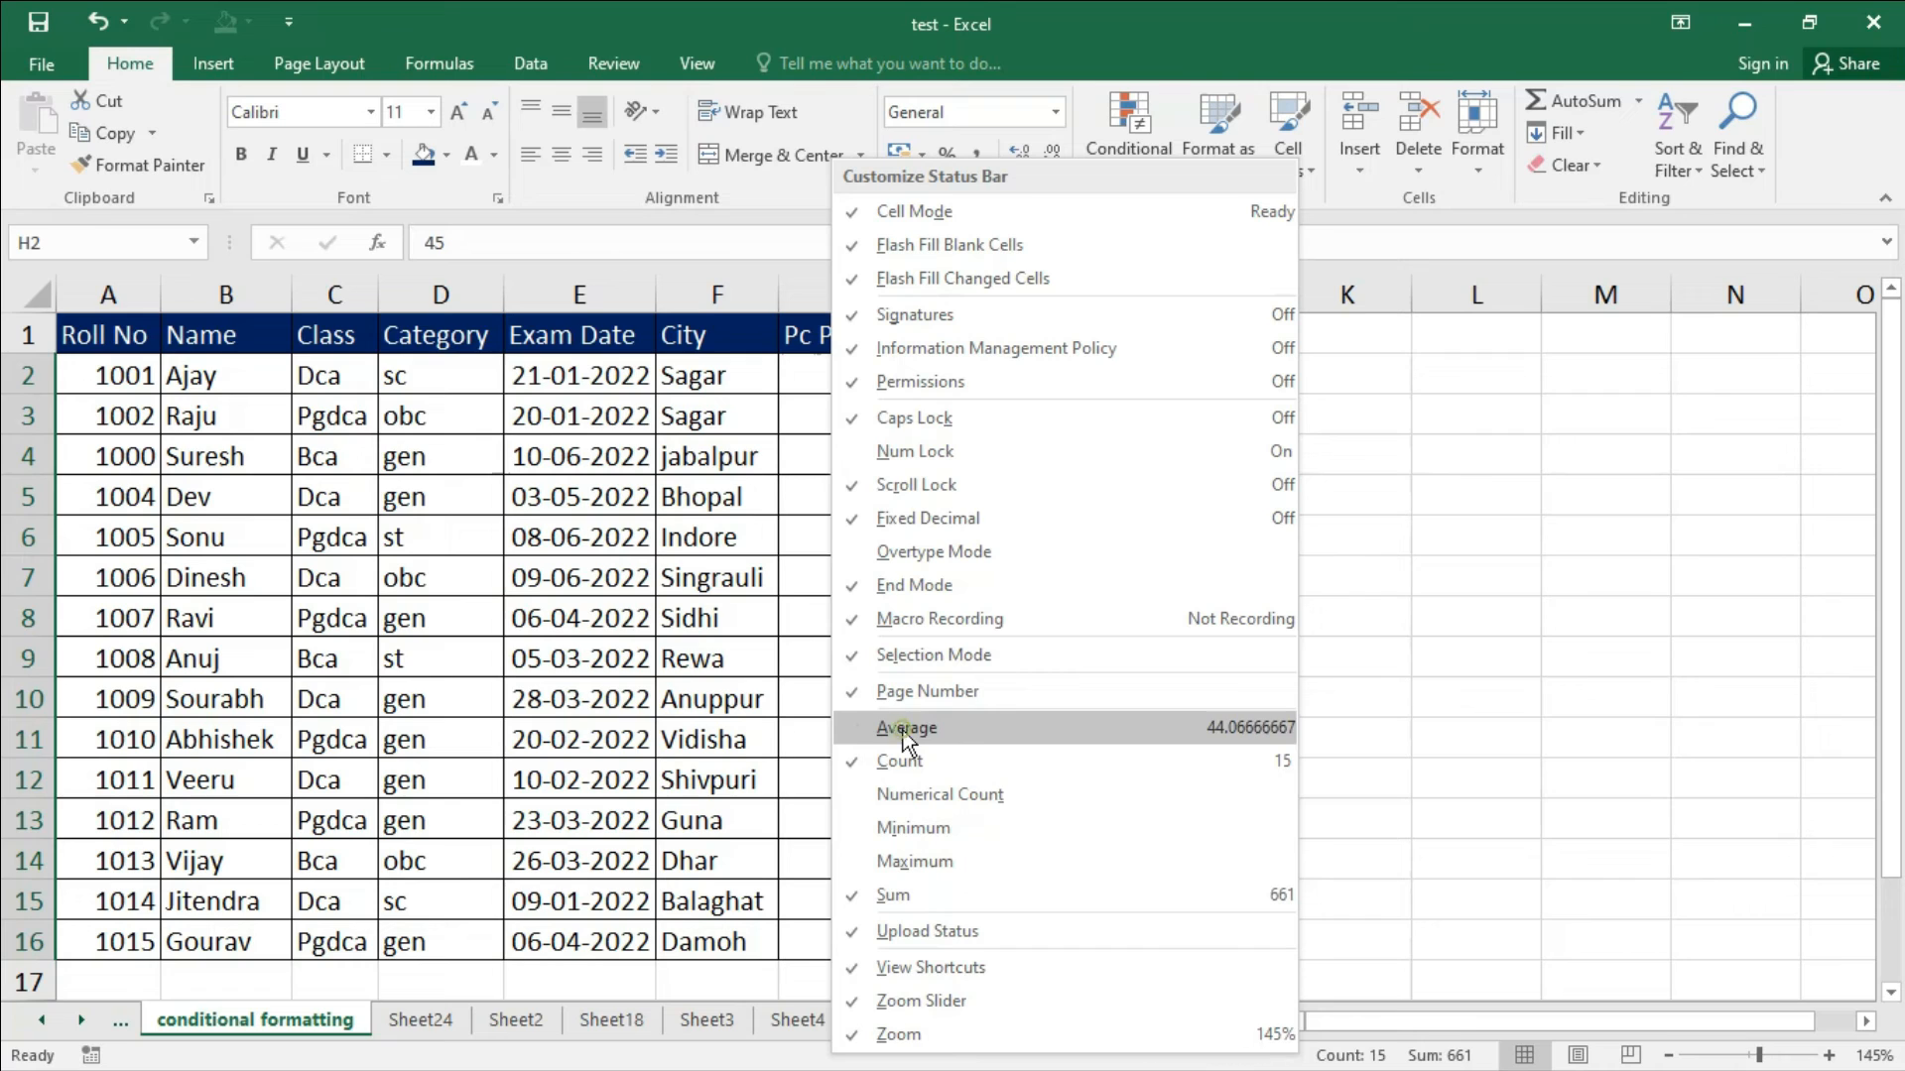
left_click(903, 731)
left_click(1454, 667)
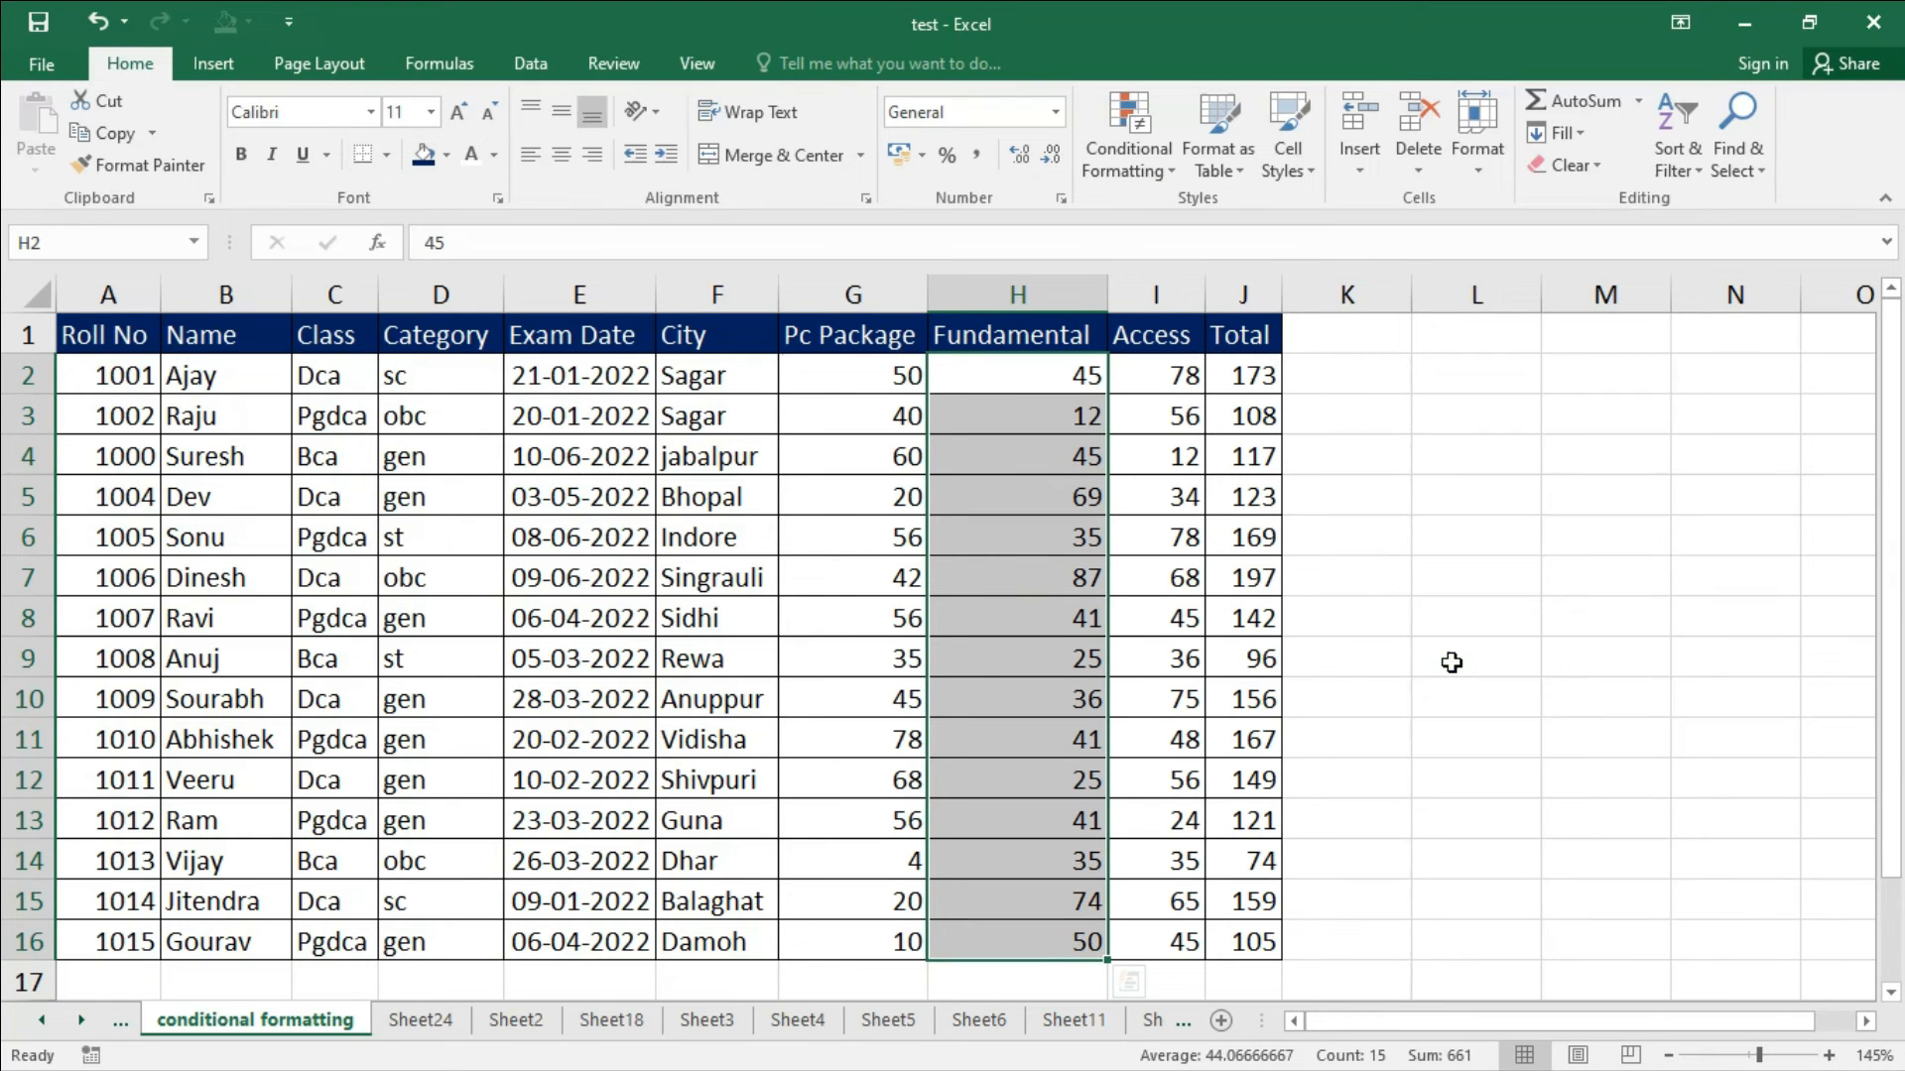
Select the Pc Package marks in G2:G16 to check their average.
left_click(1438, 571)
left_click_drag(867, 370, 872, 938)
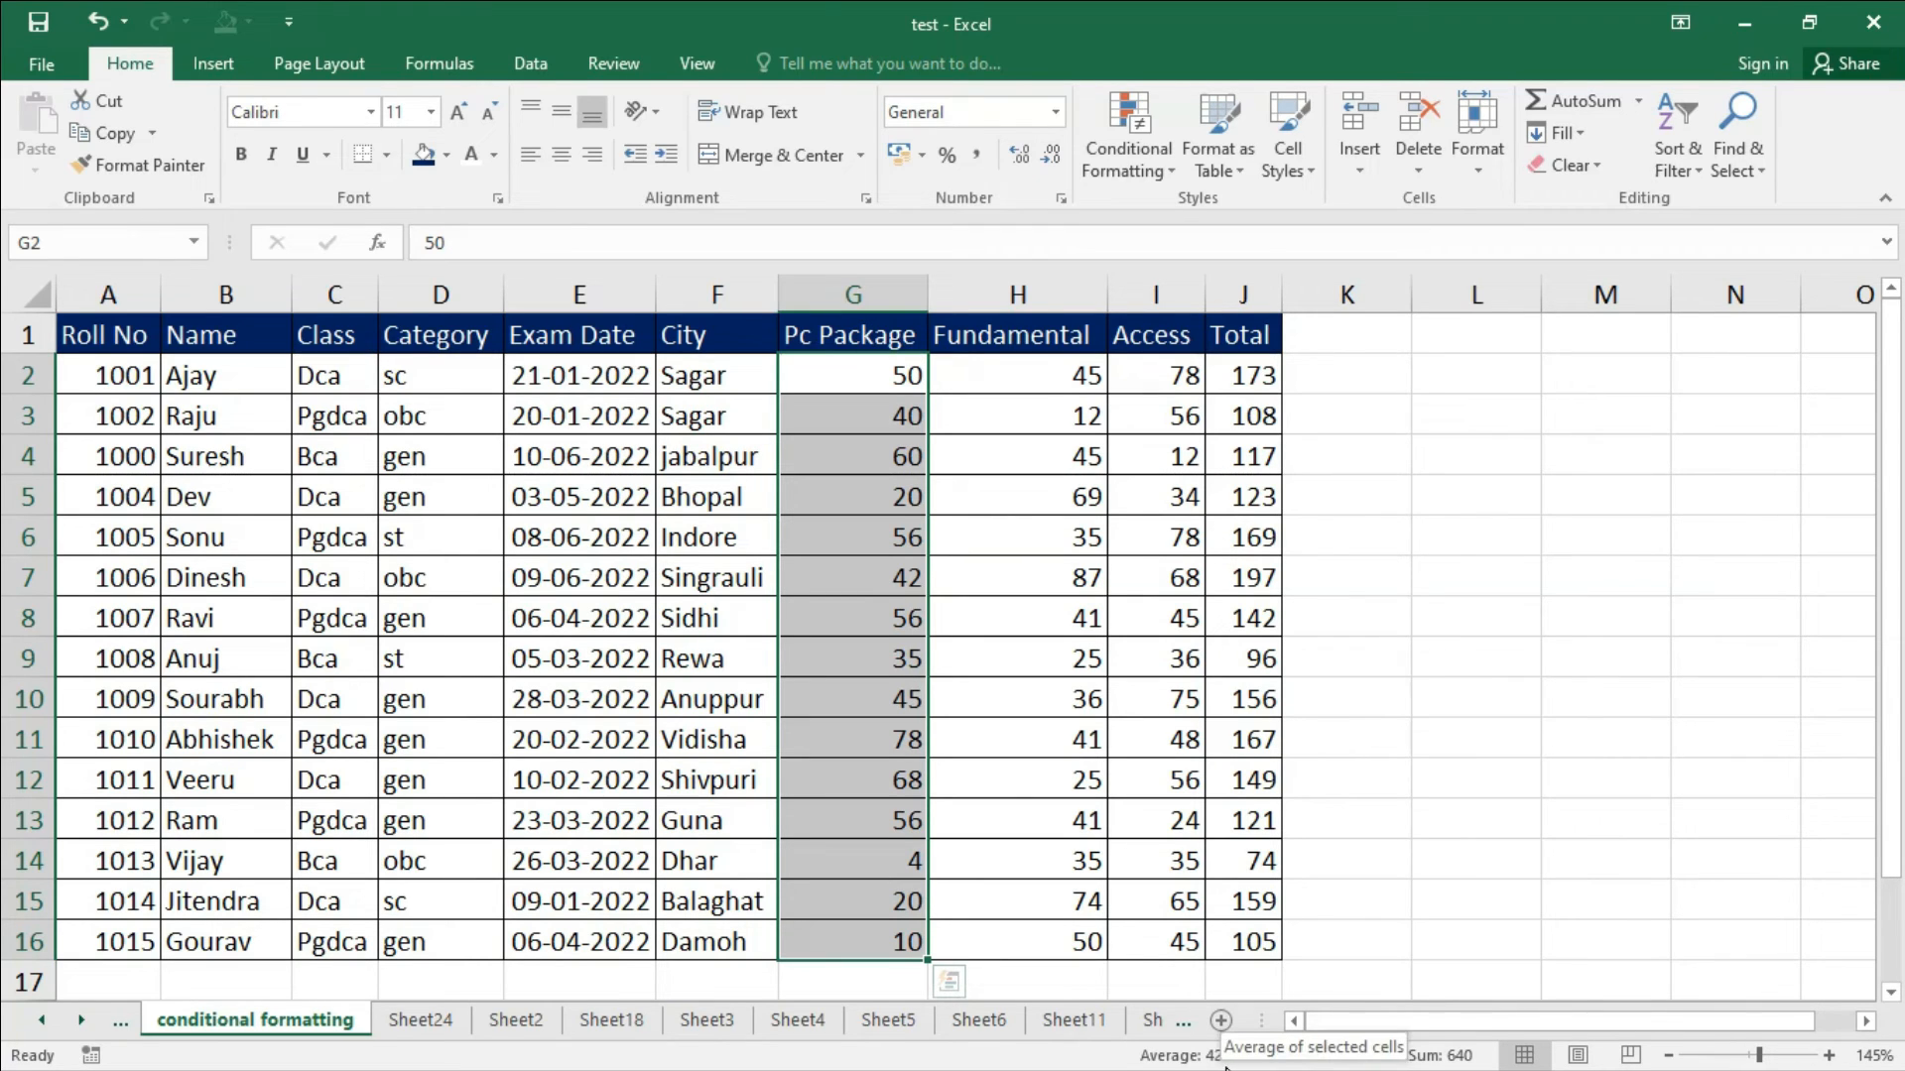
Apply an Above Average rule to the Fundamental marks in H2:H16 with Green Fill with Dark Green Text.
left_click_drag(1021, 372, 1057, 943)
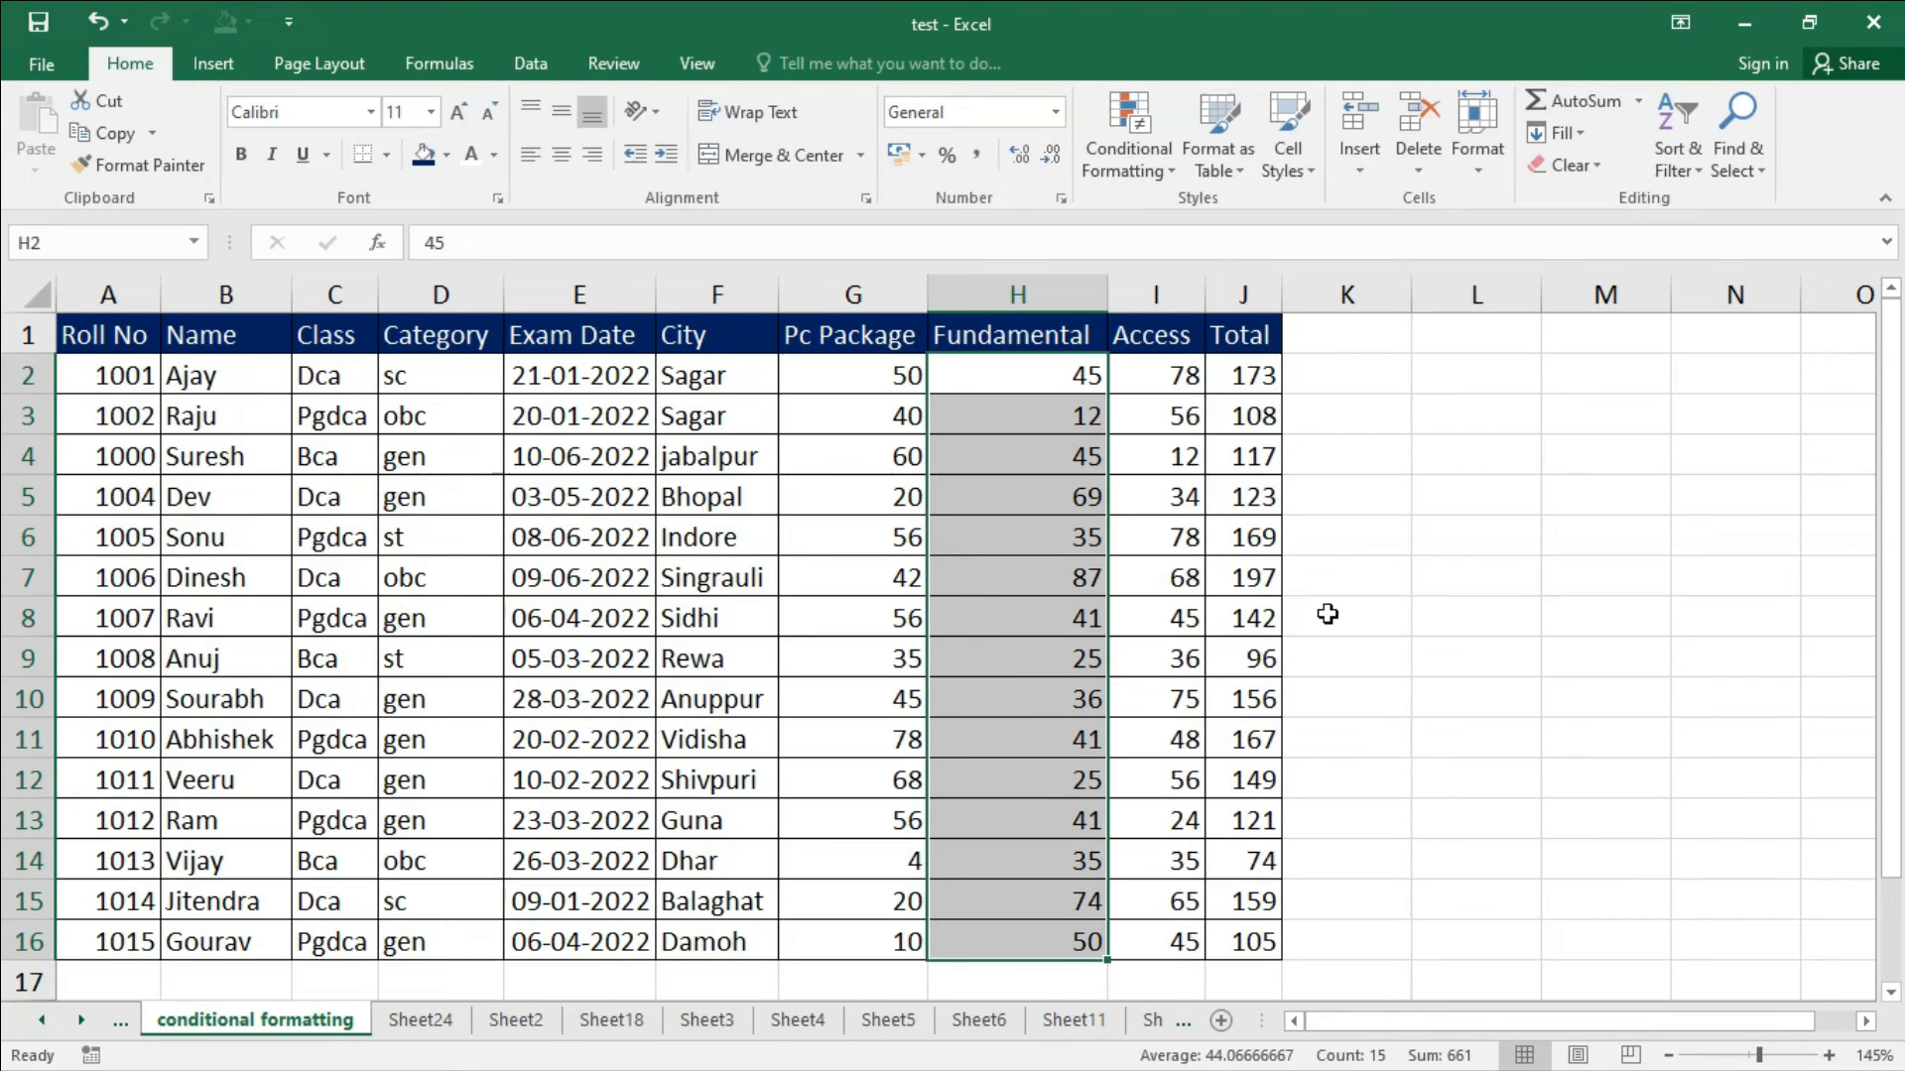
left_click(1147, 168)
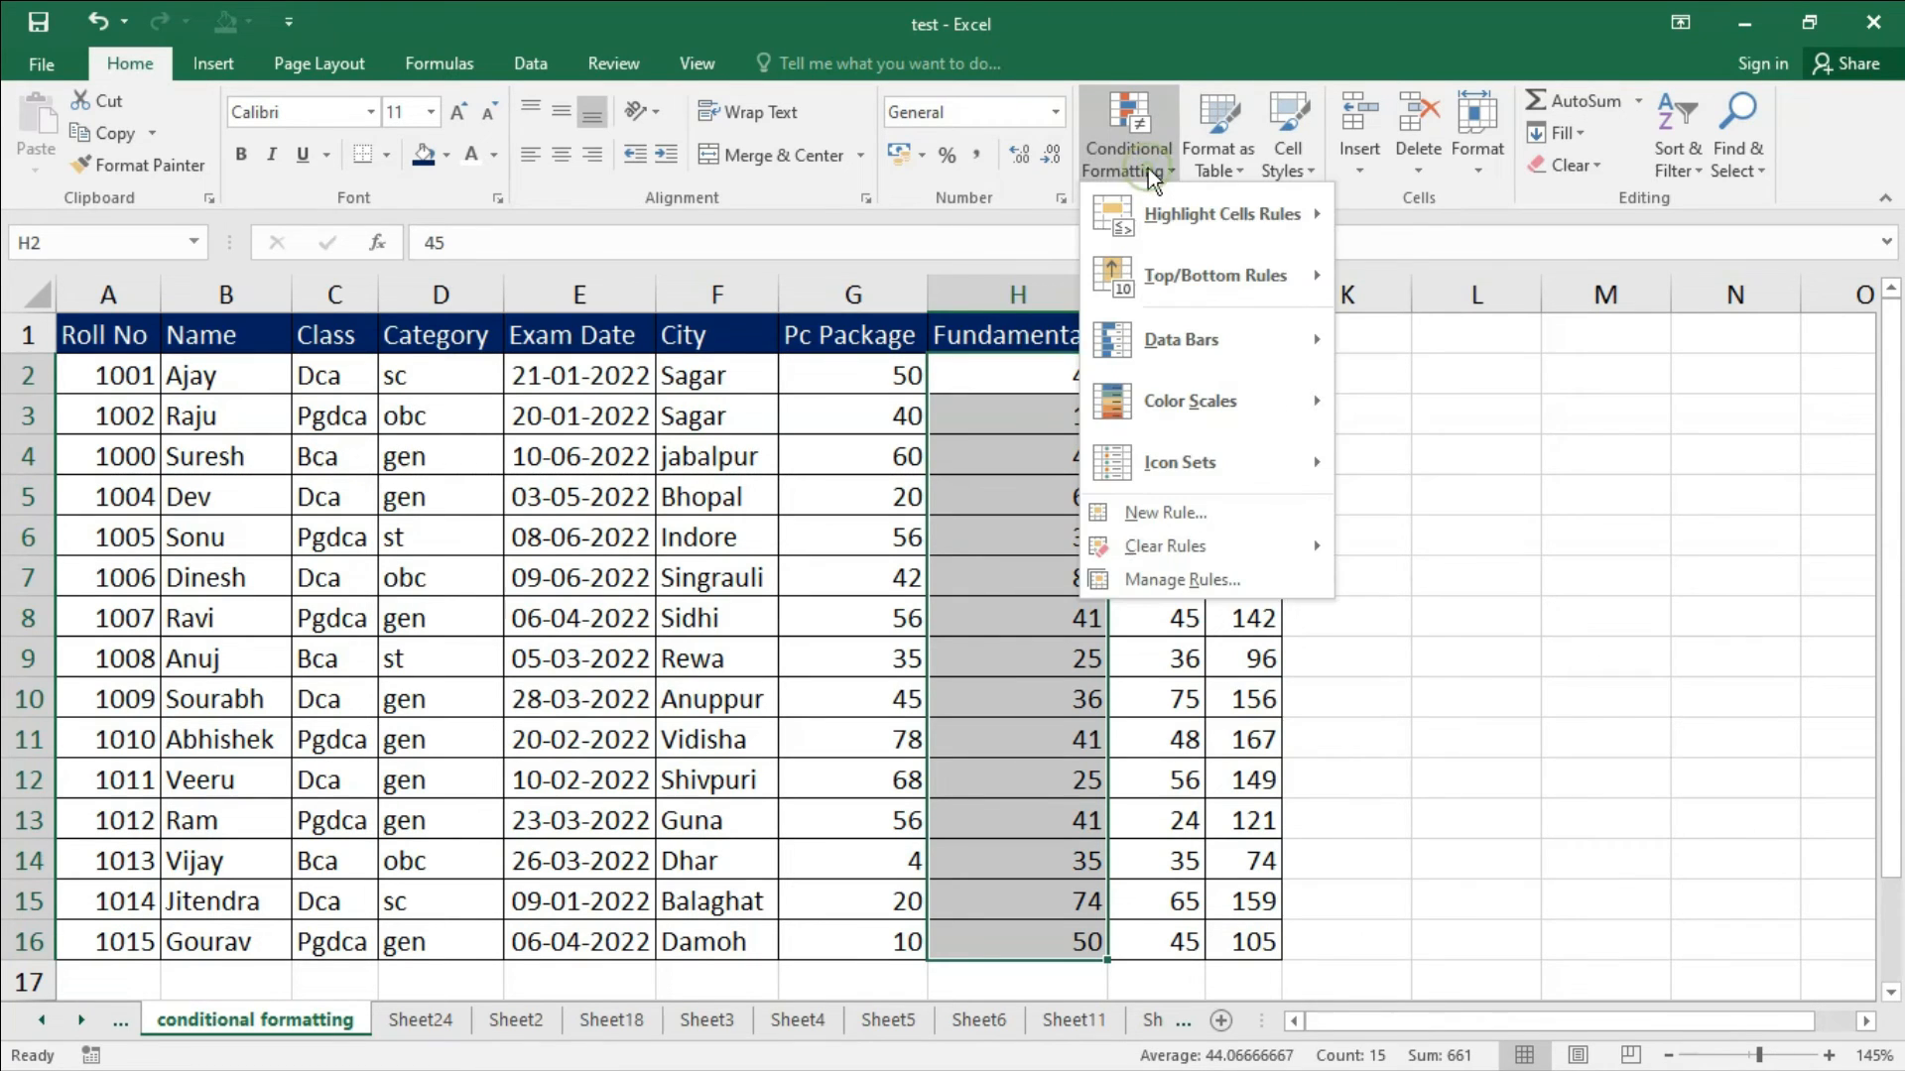
mouse_move(1226, 285)
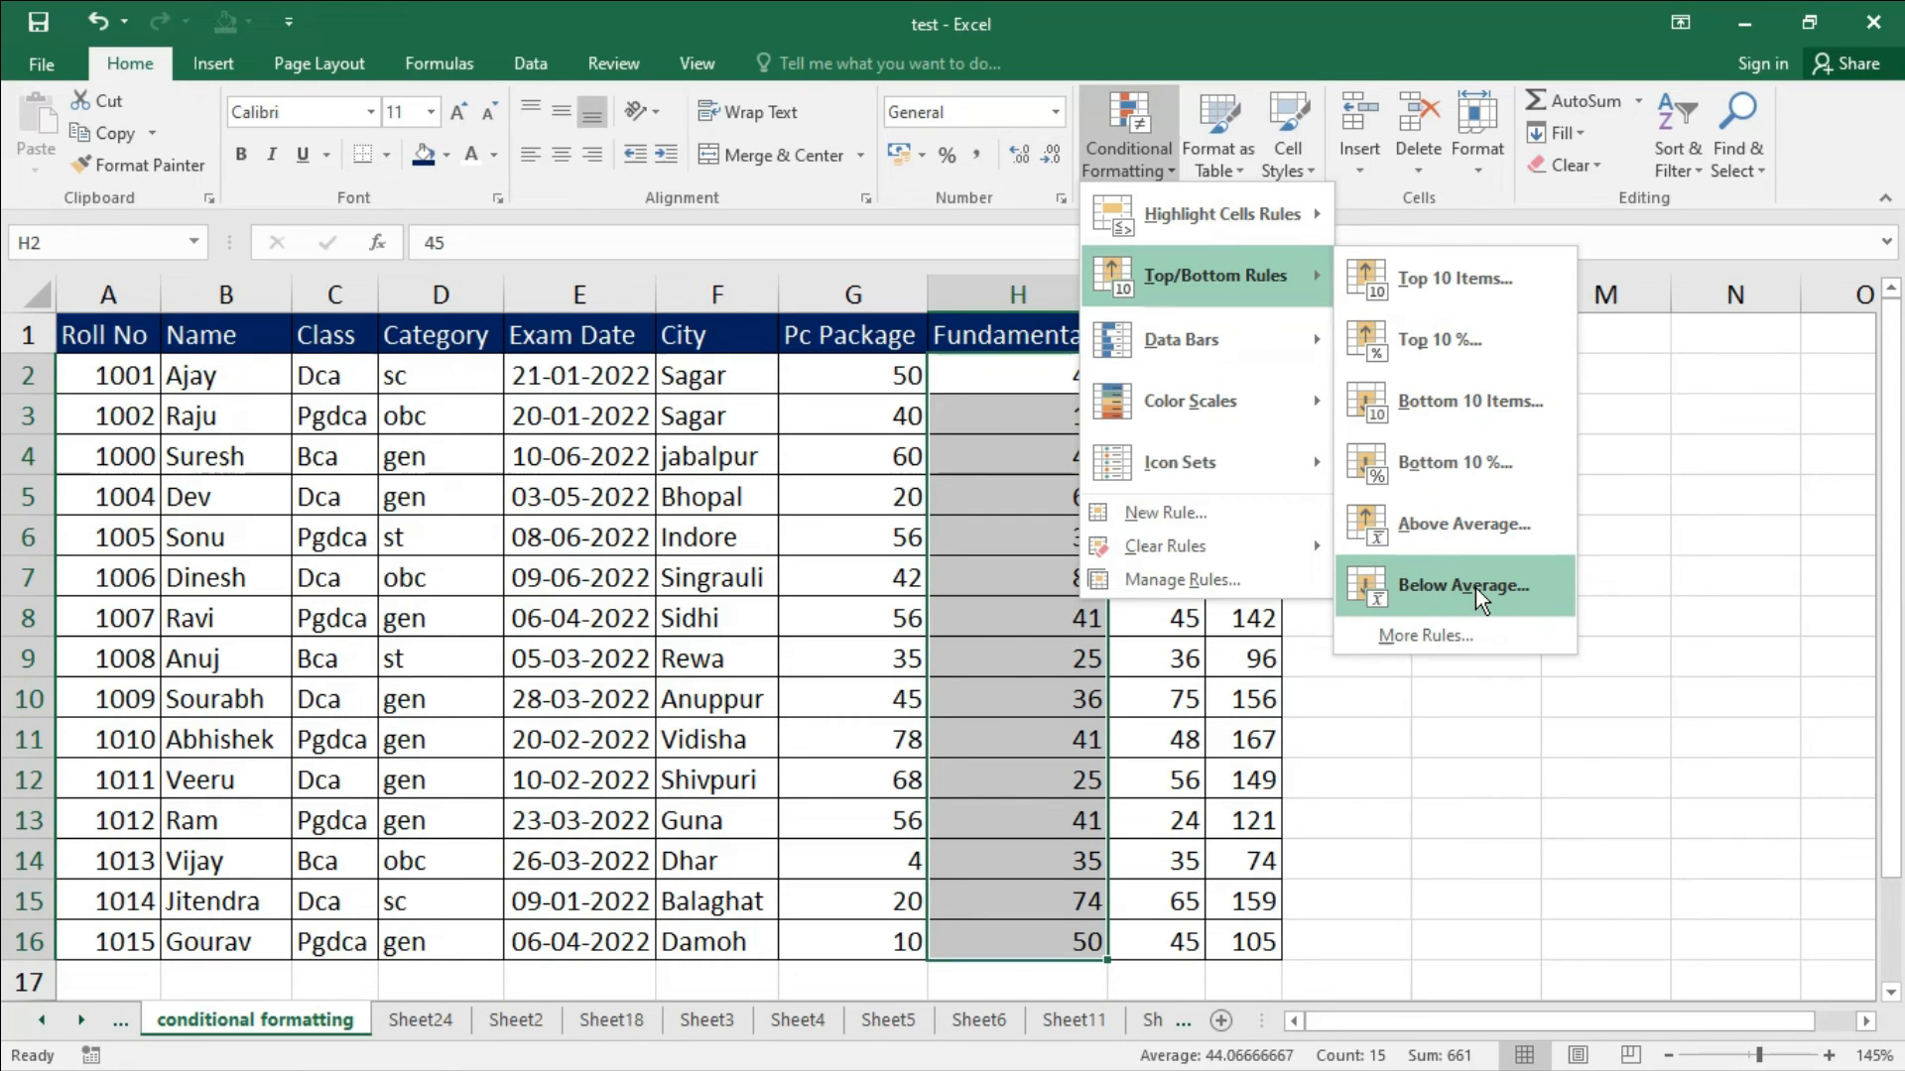
left_click(1450, 532)
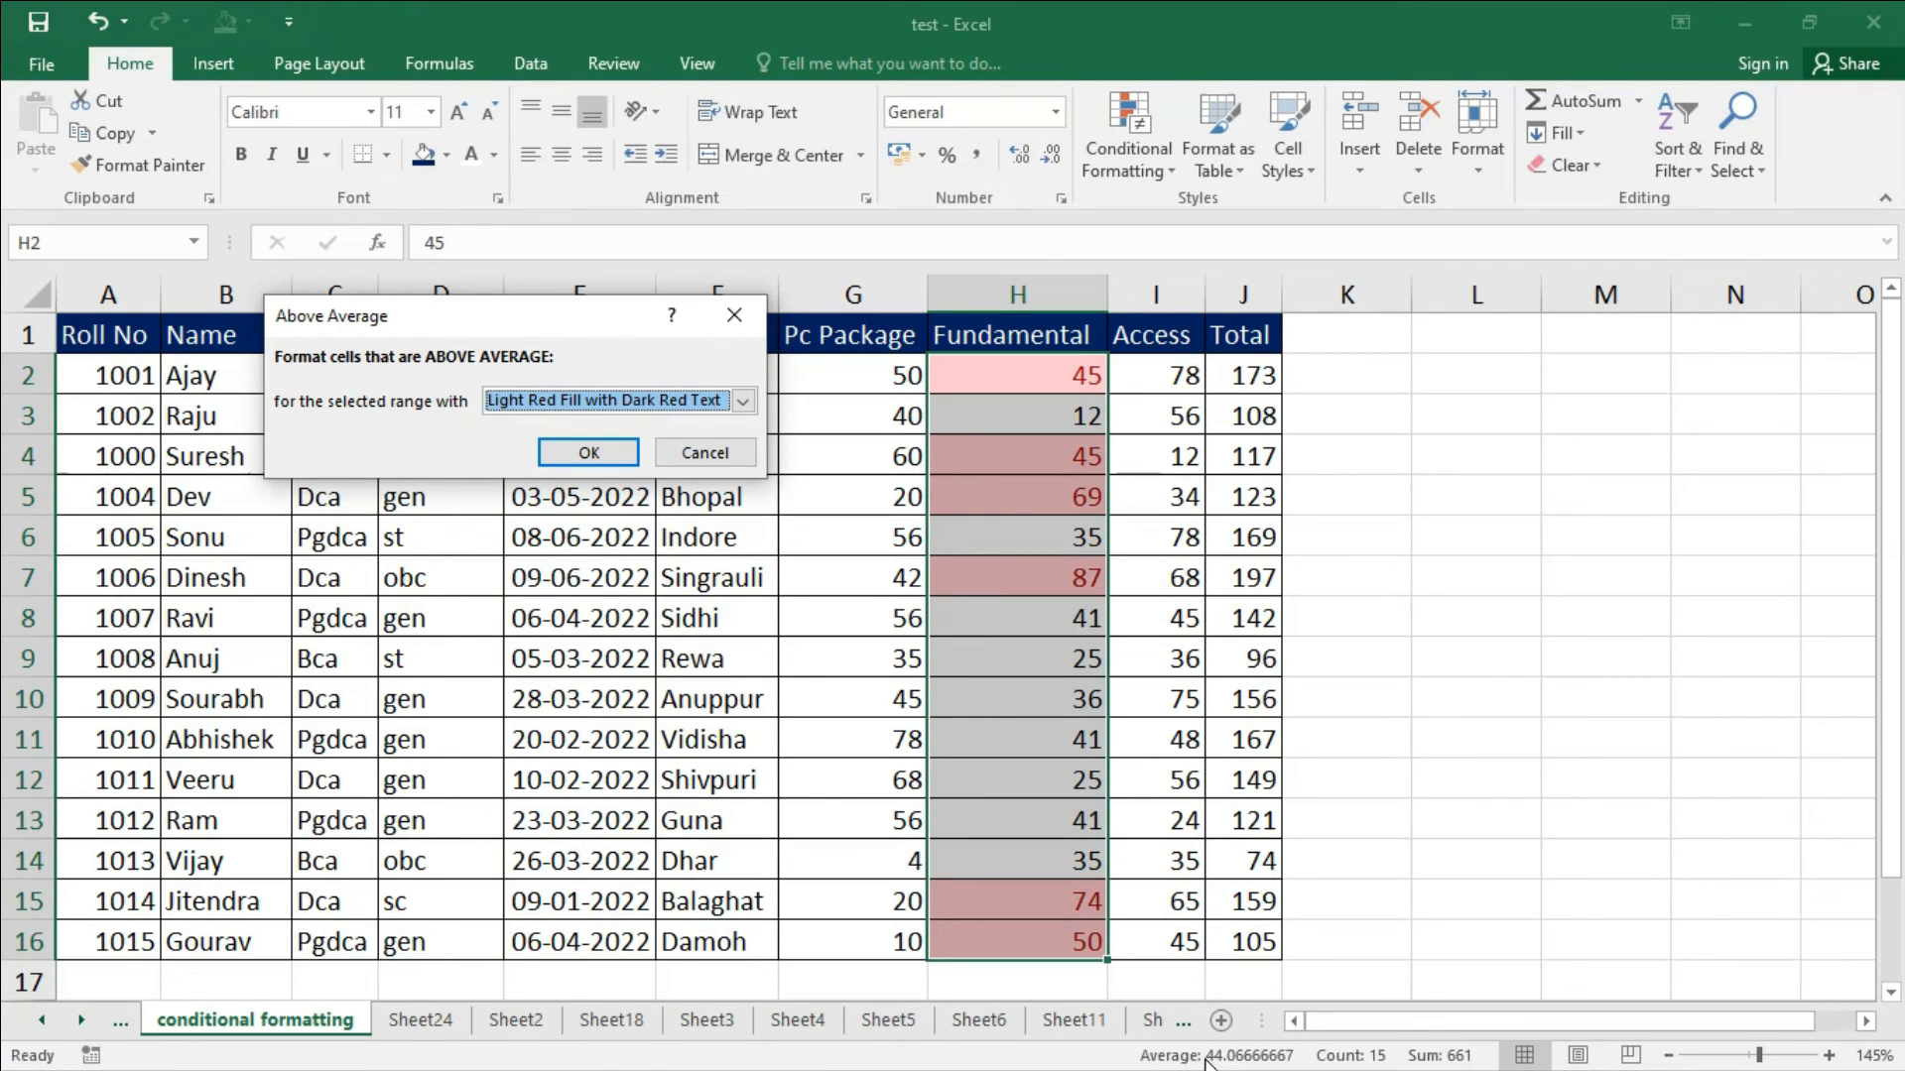
left_click(742, 401)
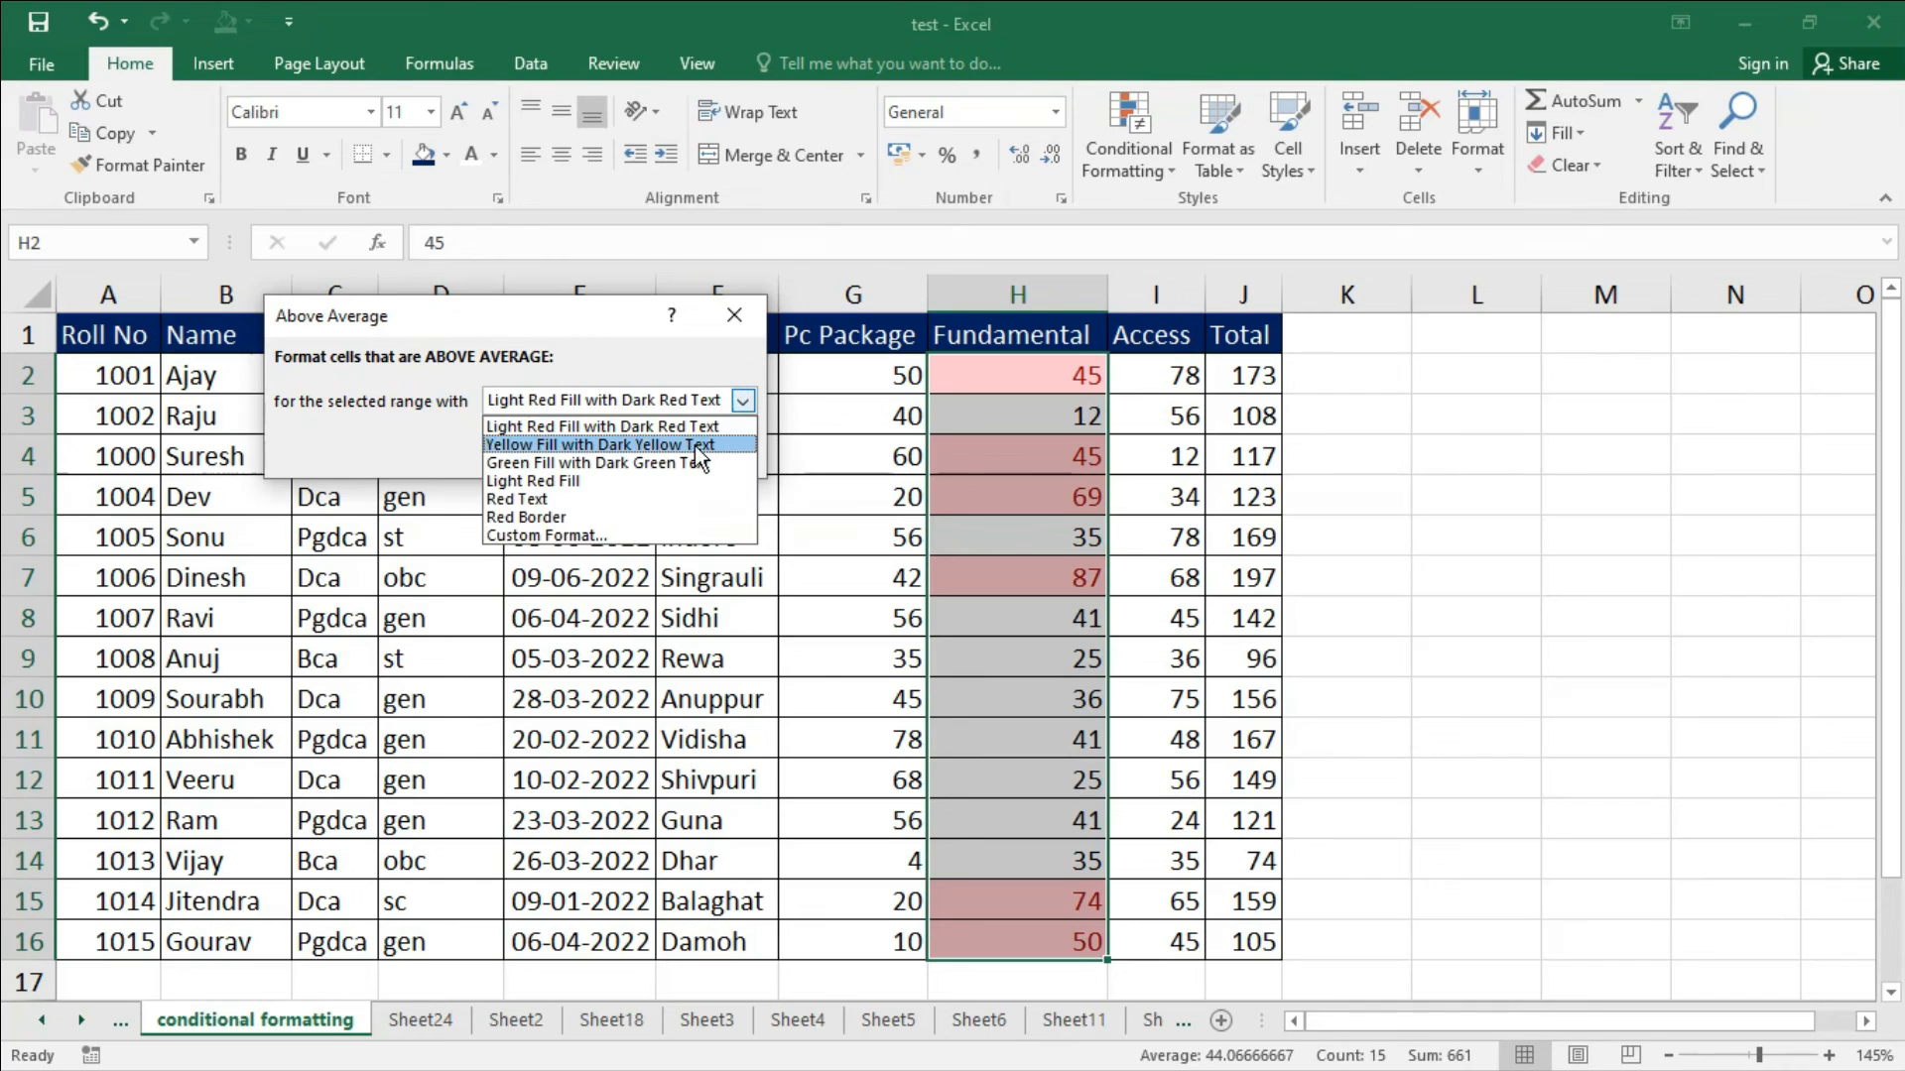
left_click(694, 444)
left_click(742, 401)
left_click(625, 460)
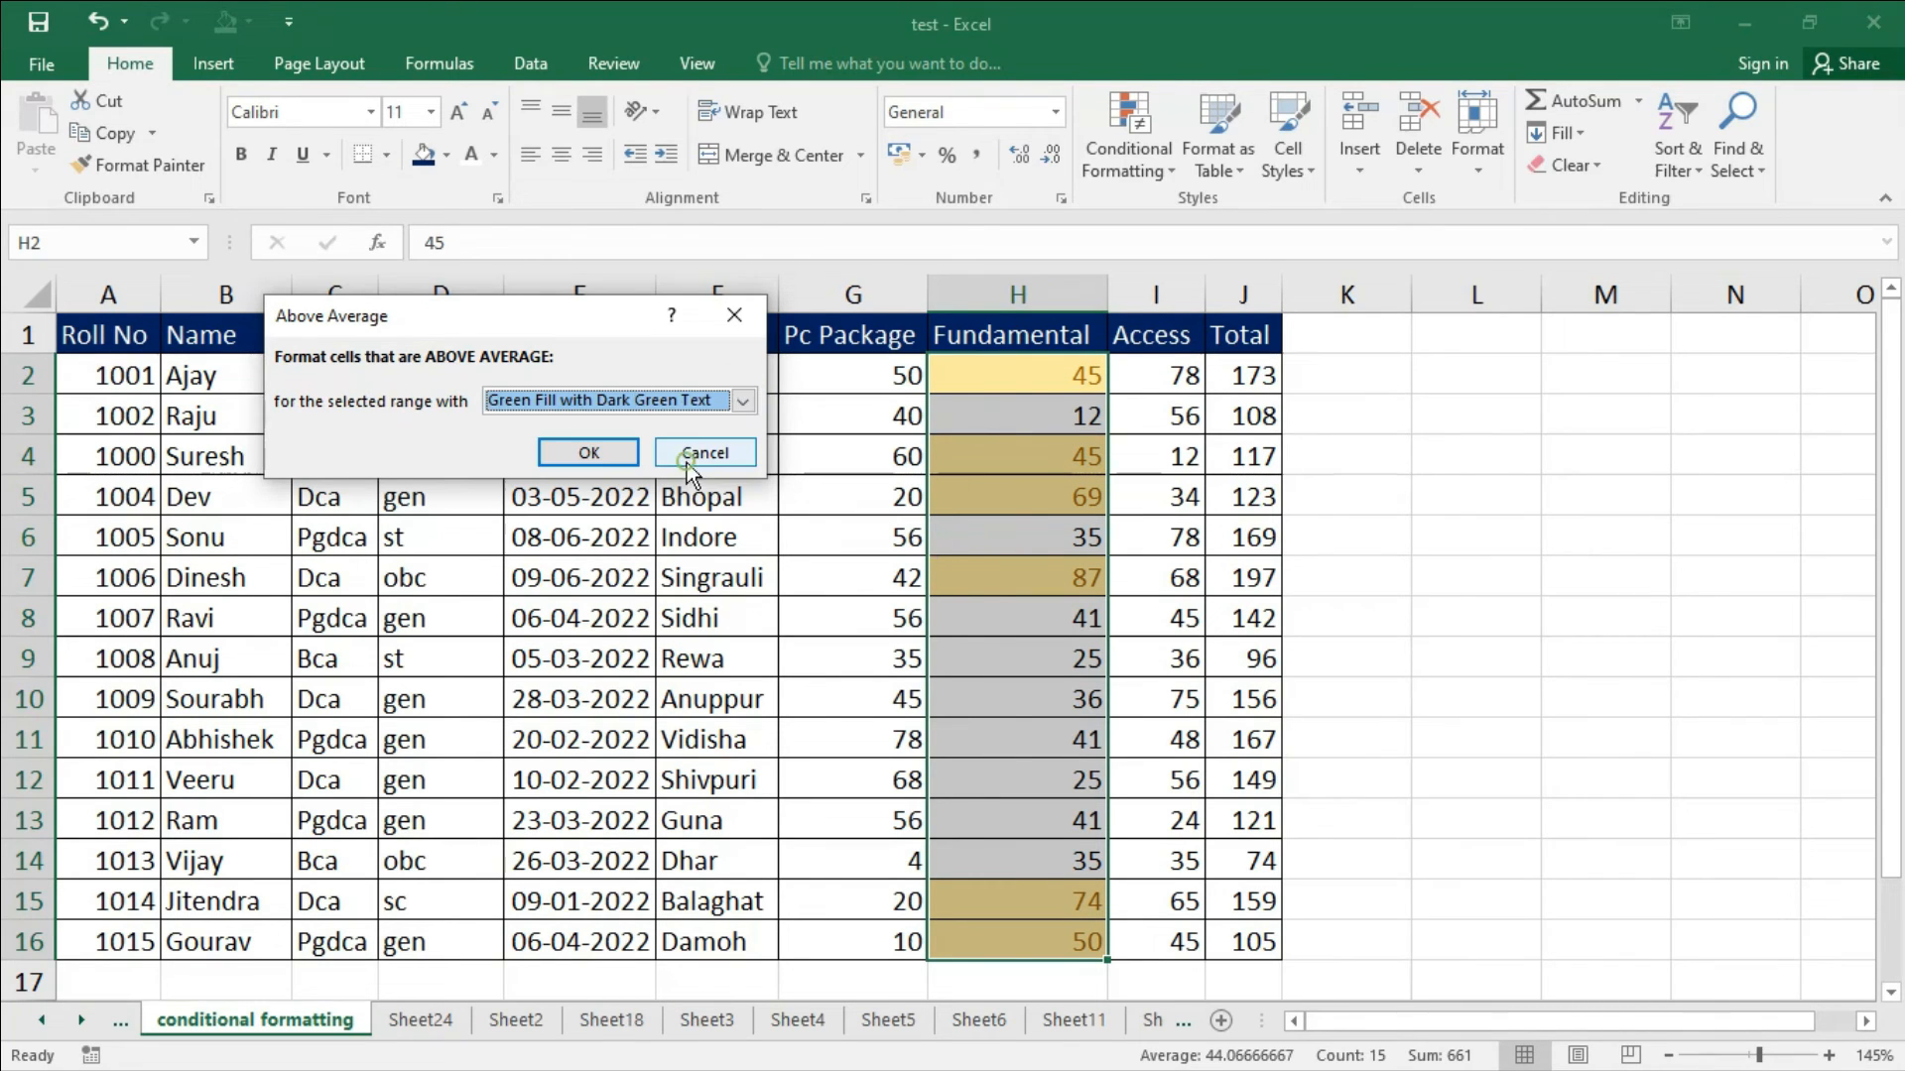
left_click(588, 452)
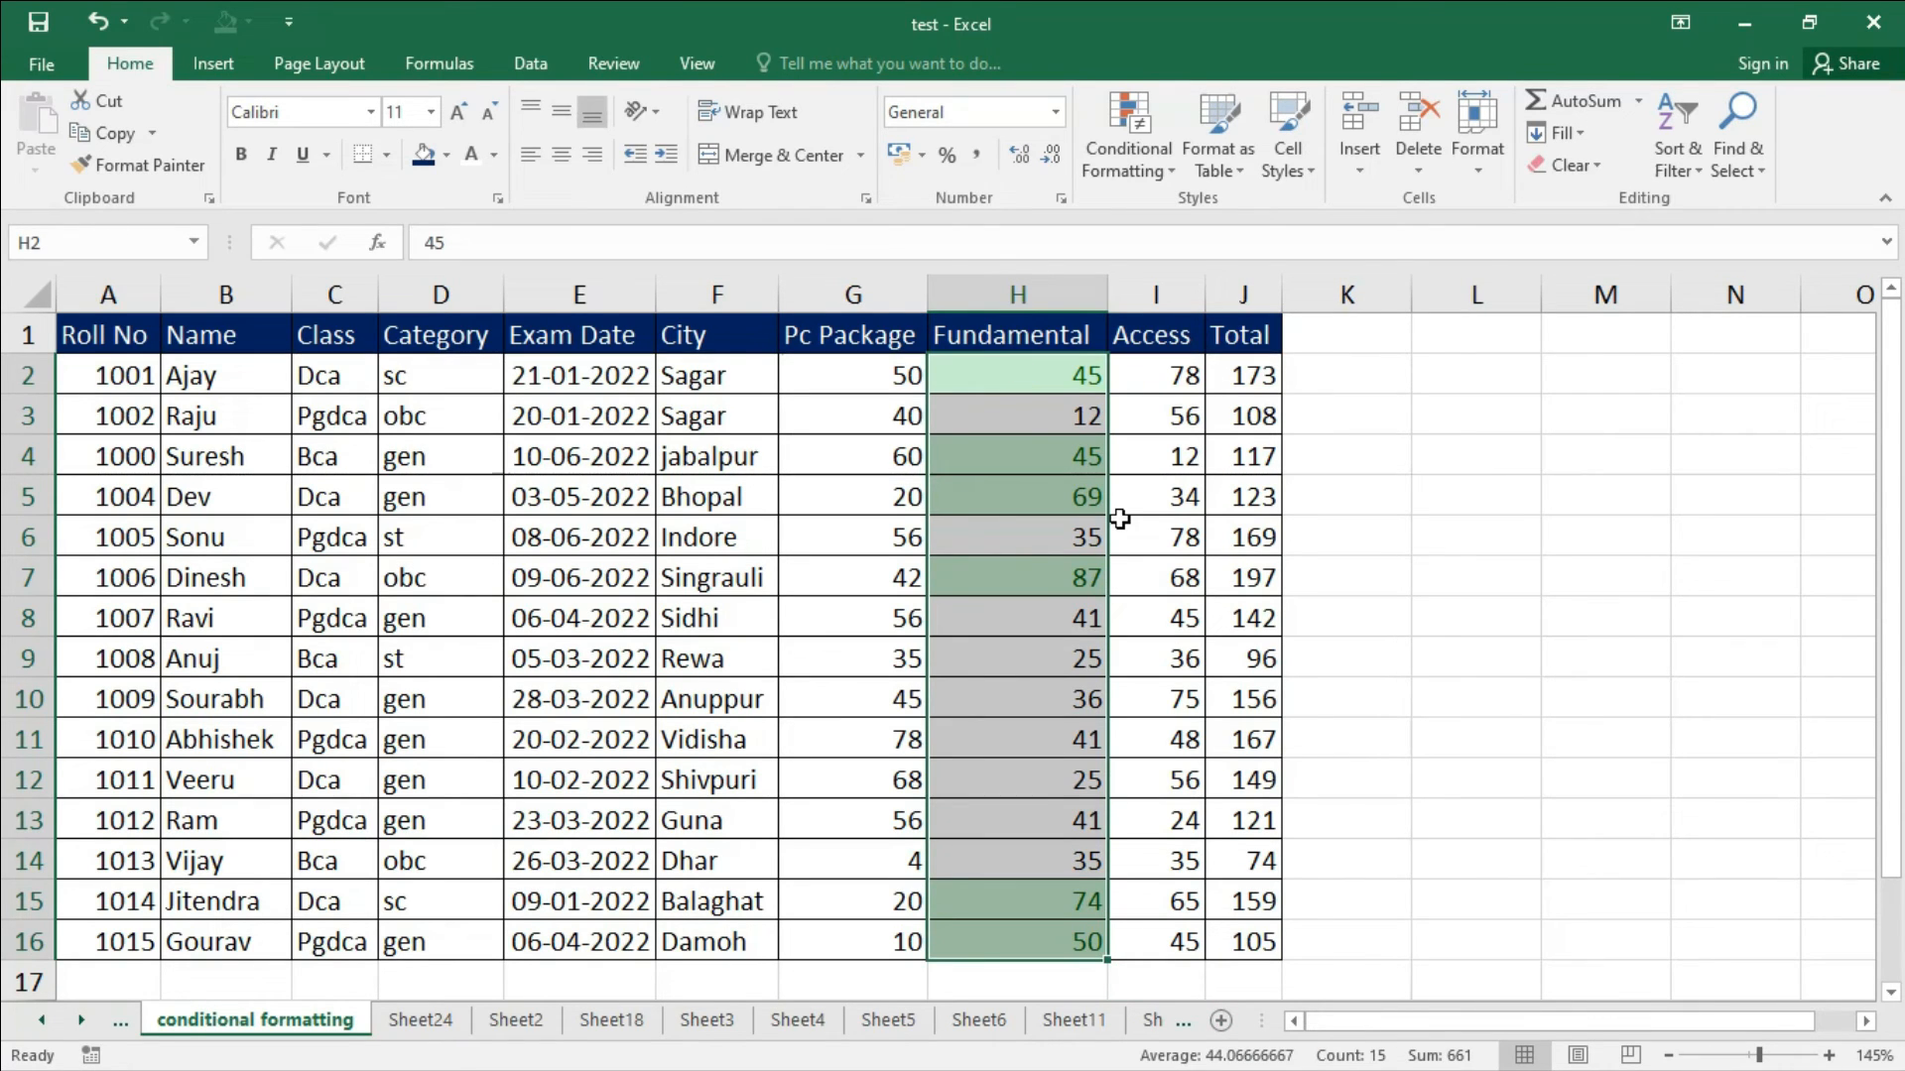
Apply a Below Average rule to the Fundamental marks in H2:H16 with Yellow Fill with Dark Yellow Text.
left_click(1161, 165)
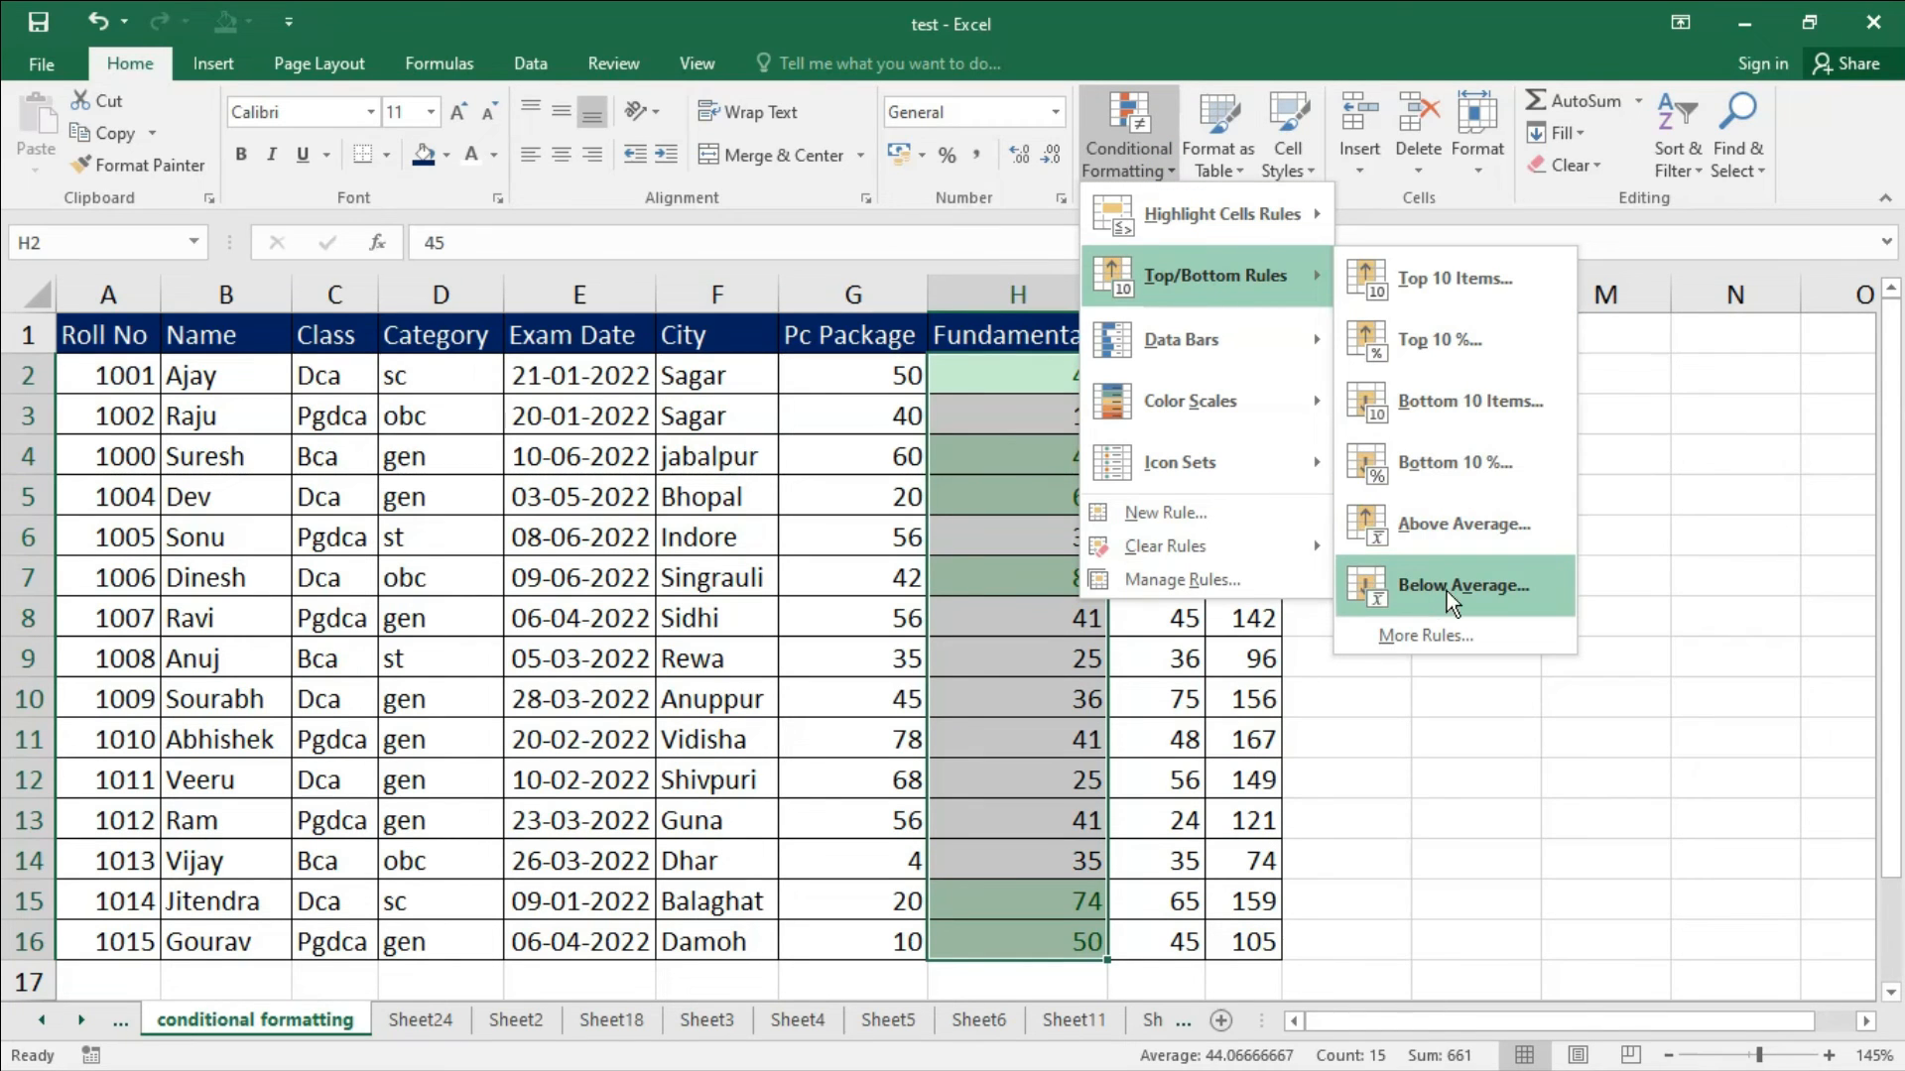
left_click(1449, 585)
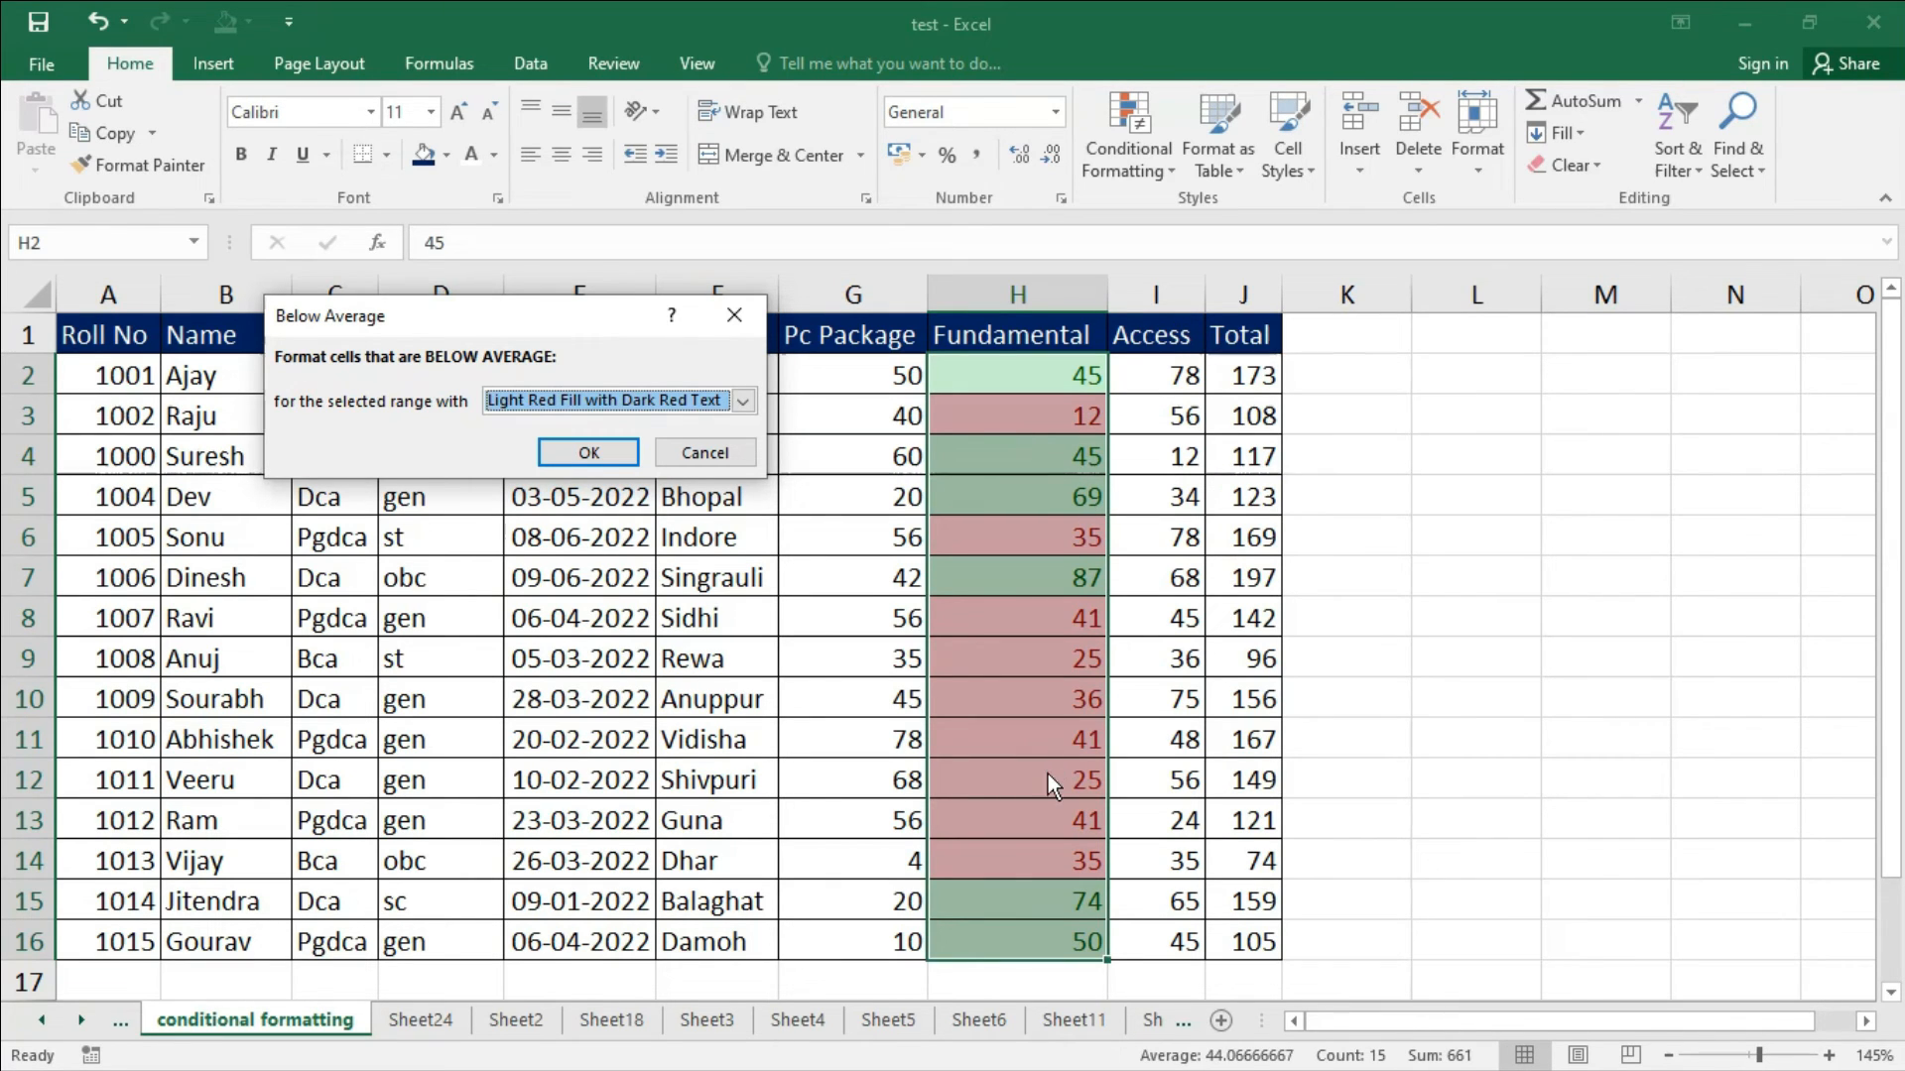
left_click(743, 402)
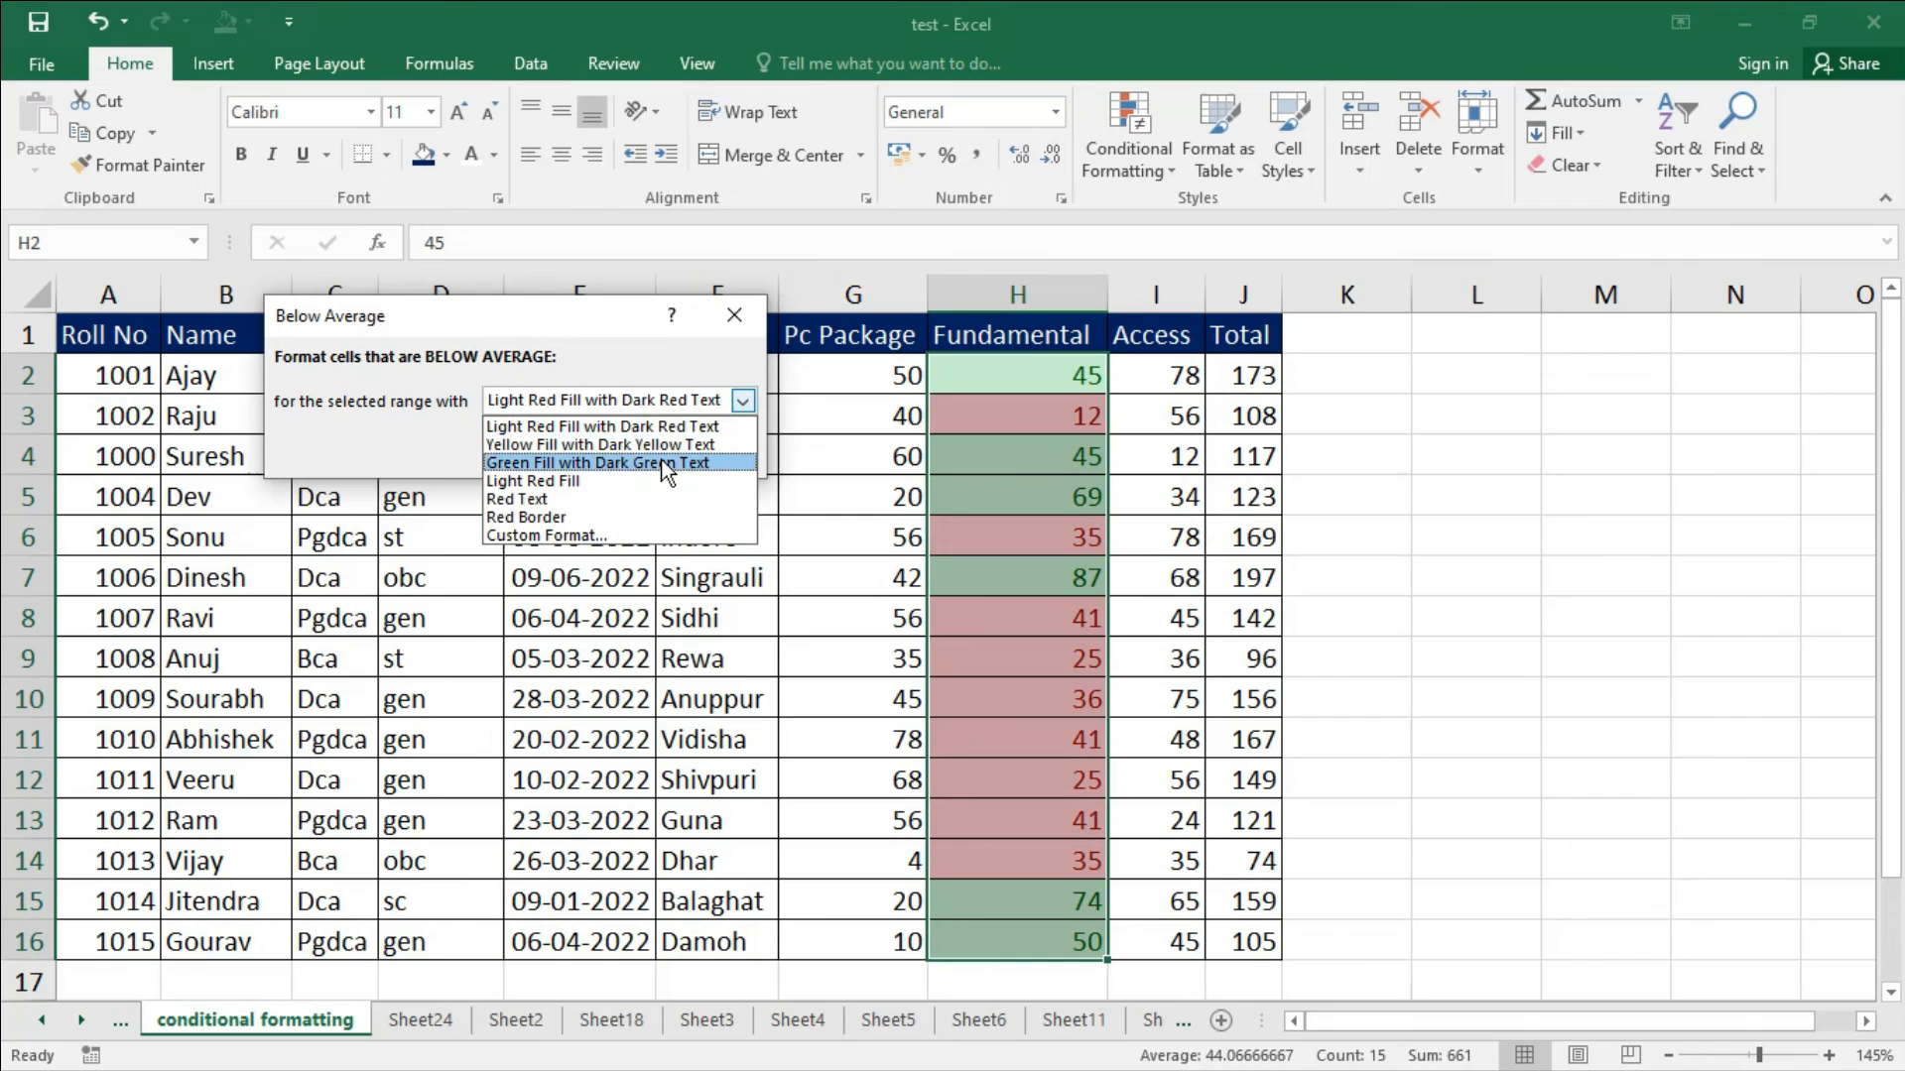
left_click(663, 467)
left_click(725, 406)
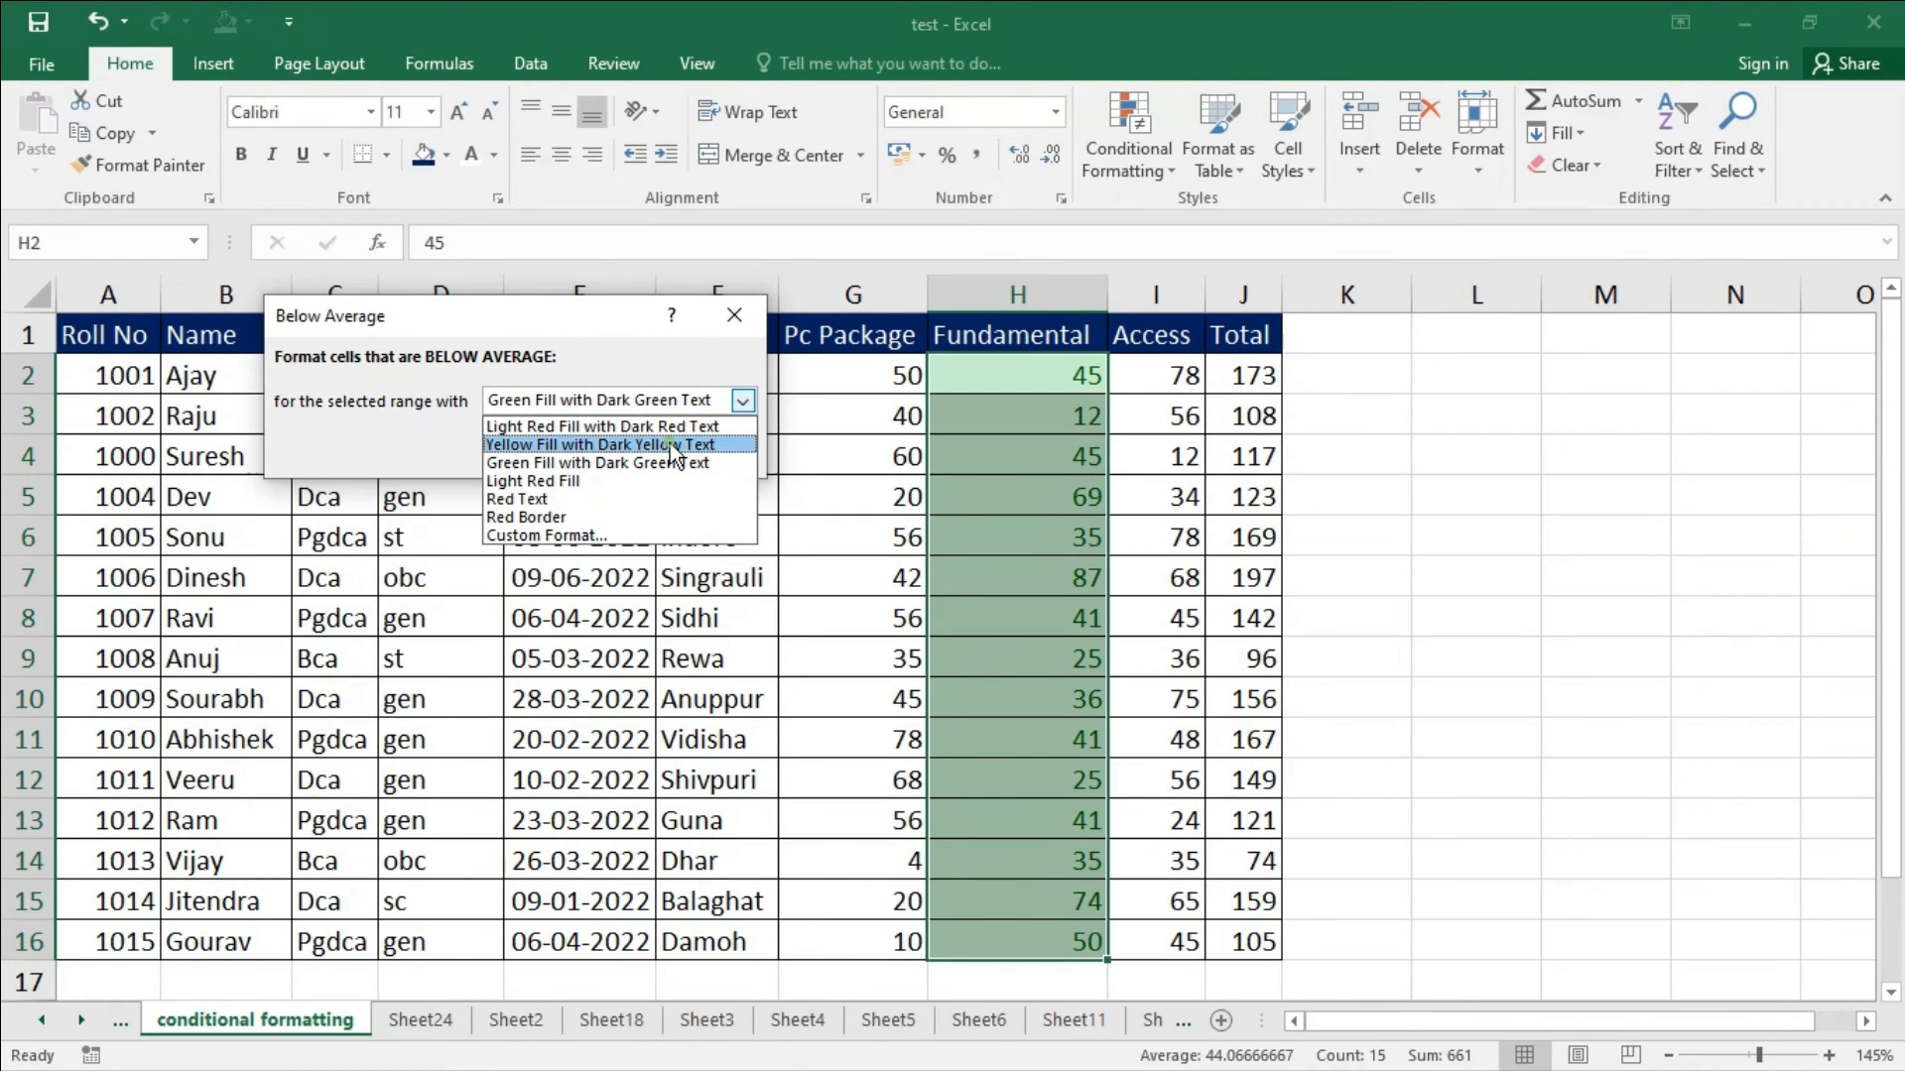
left_click(670, 444)
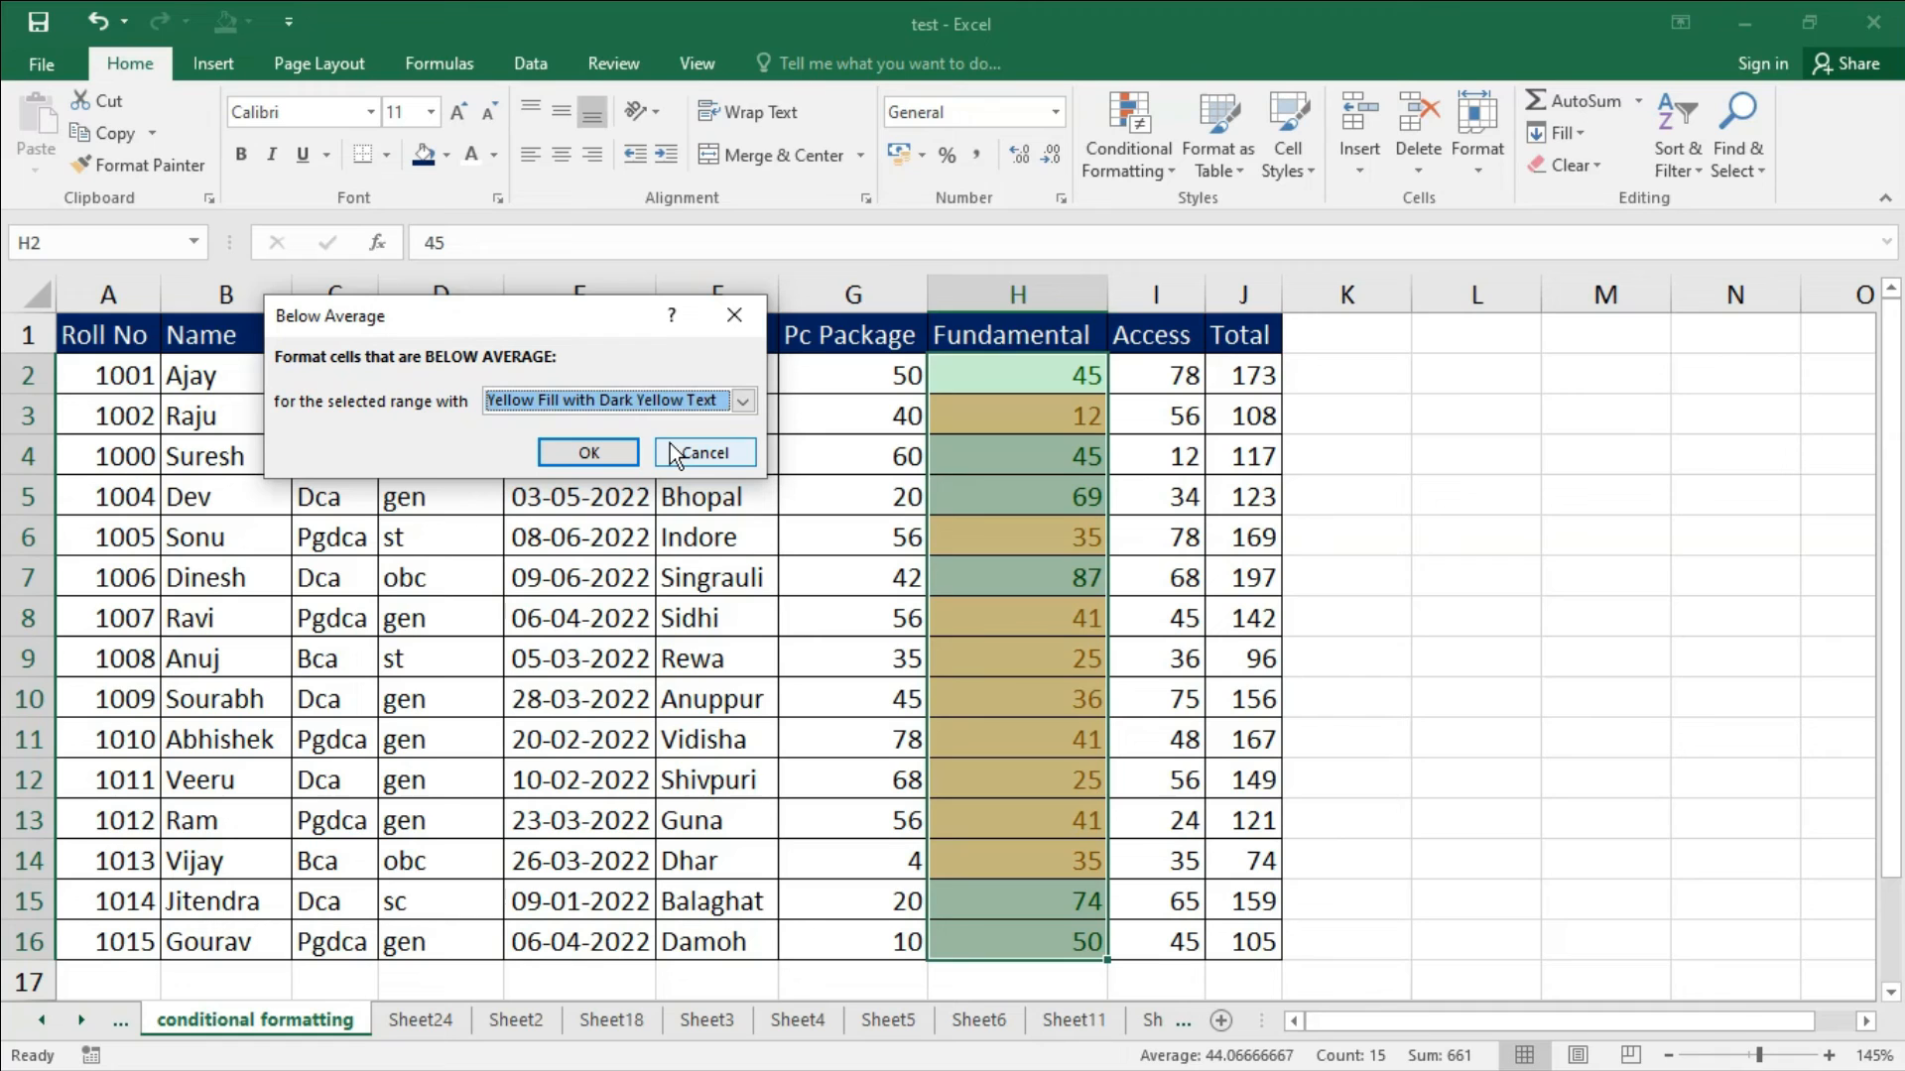
left_click(607, 456)
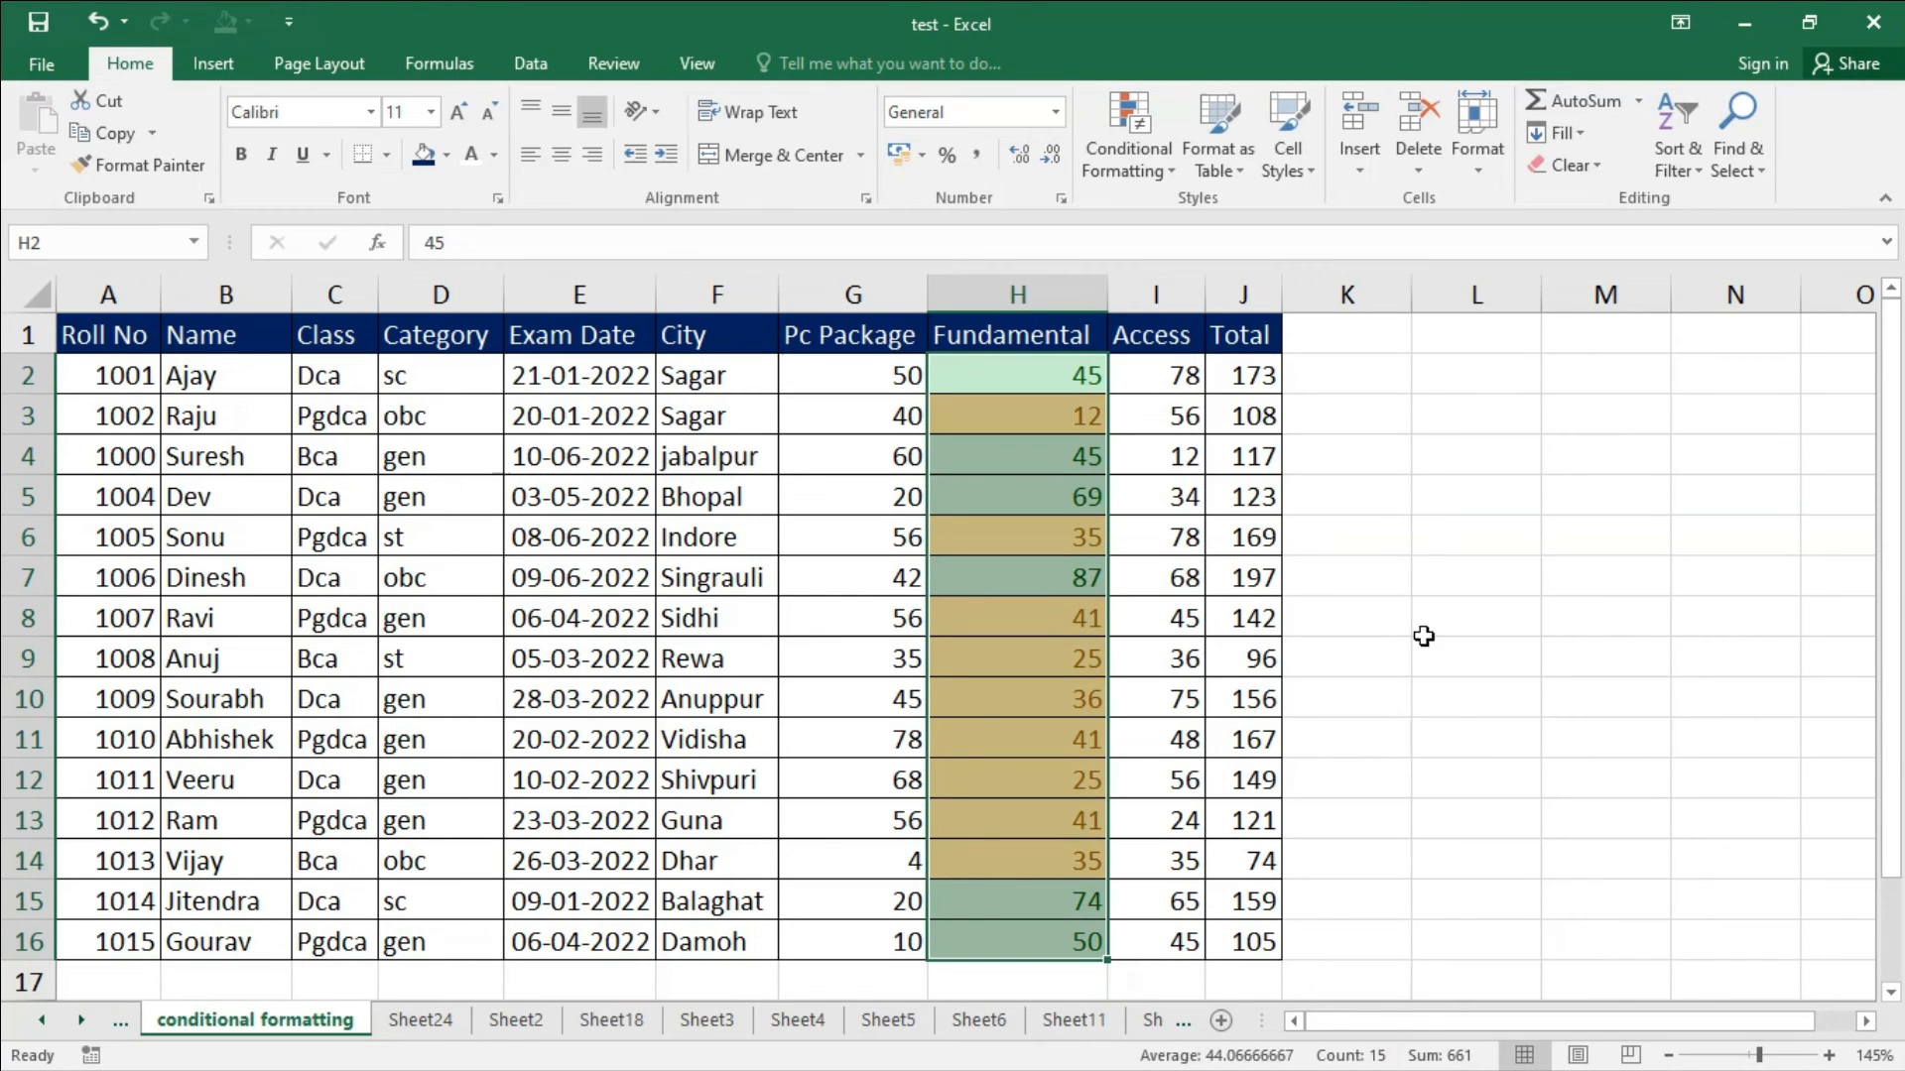
left_click(1369, 520)
Highlight the top 4 items of the Pc Package marks in G2:G16 with Light Red Fill with Dark Red Text.
left_click_drag(850, 383, 830, 941)
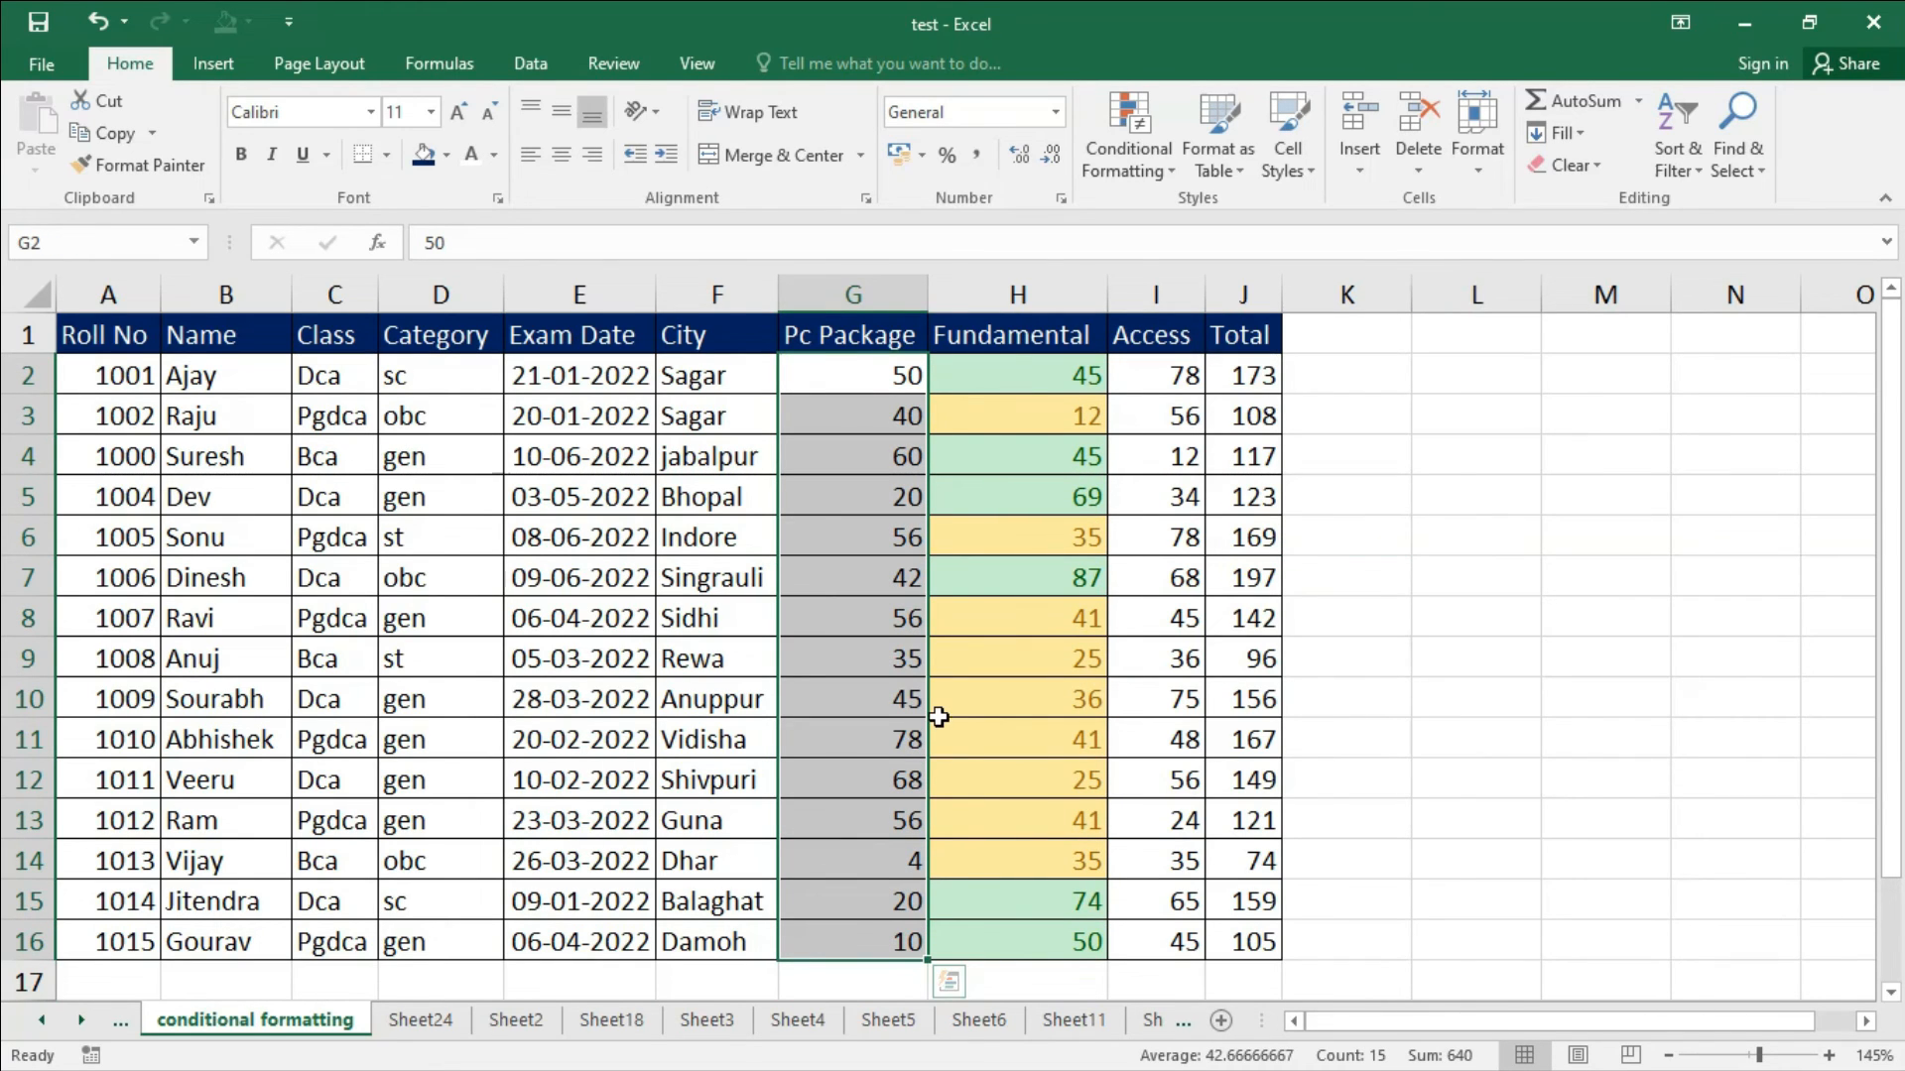
left_click(1148, 174)
mouse_move(1163, 273)
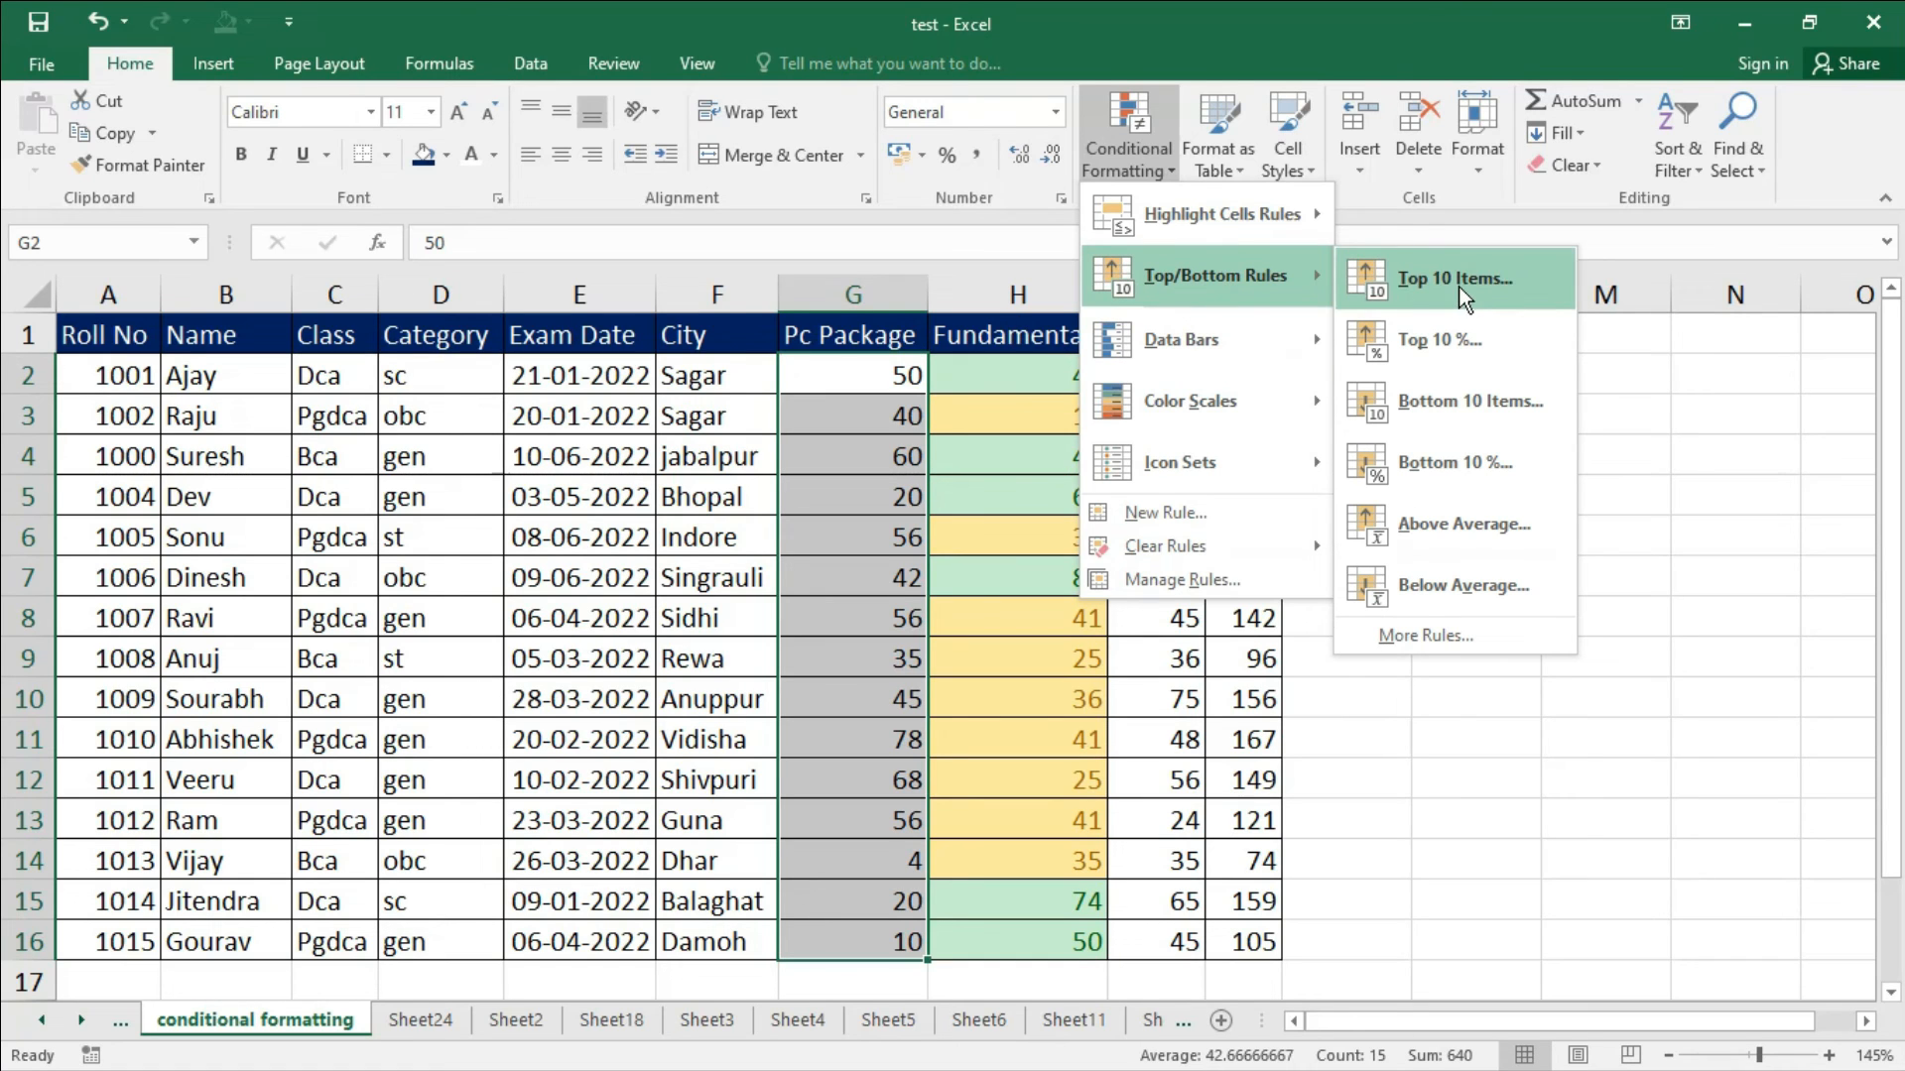
left_click(1459, 287)
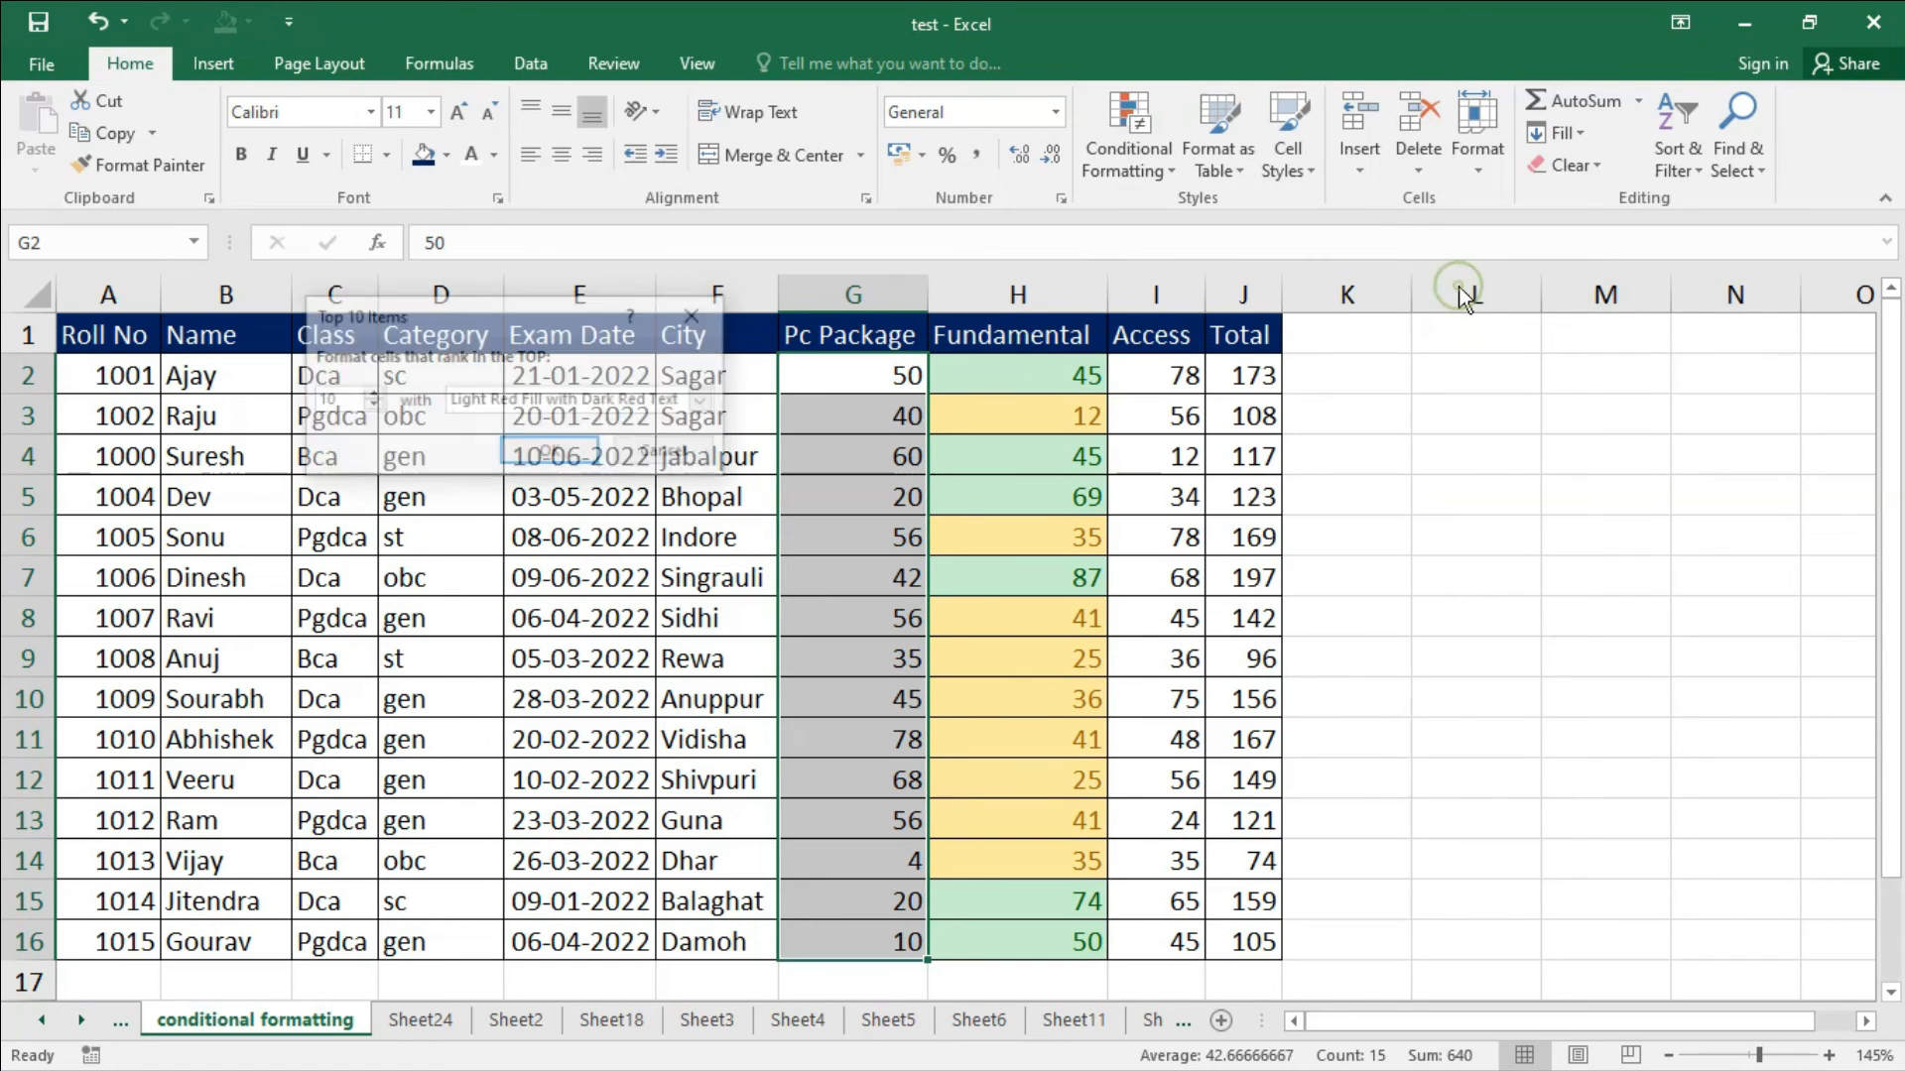
left_click(371, 407)
left_click(371, 407)
left_click(371, 407)
left_click(371, 407)
left_click(371, 407)
left_click(371, 407)
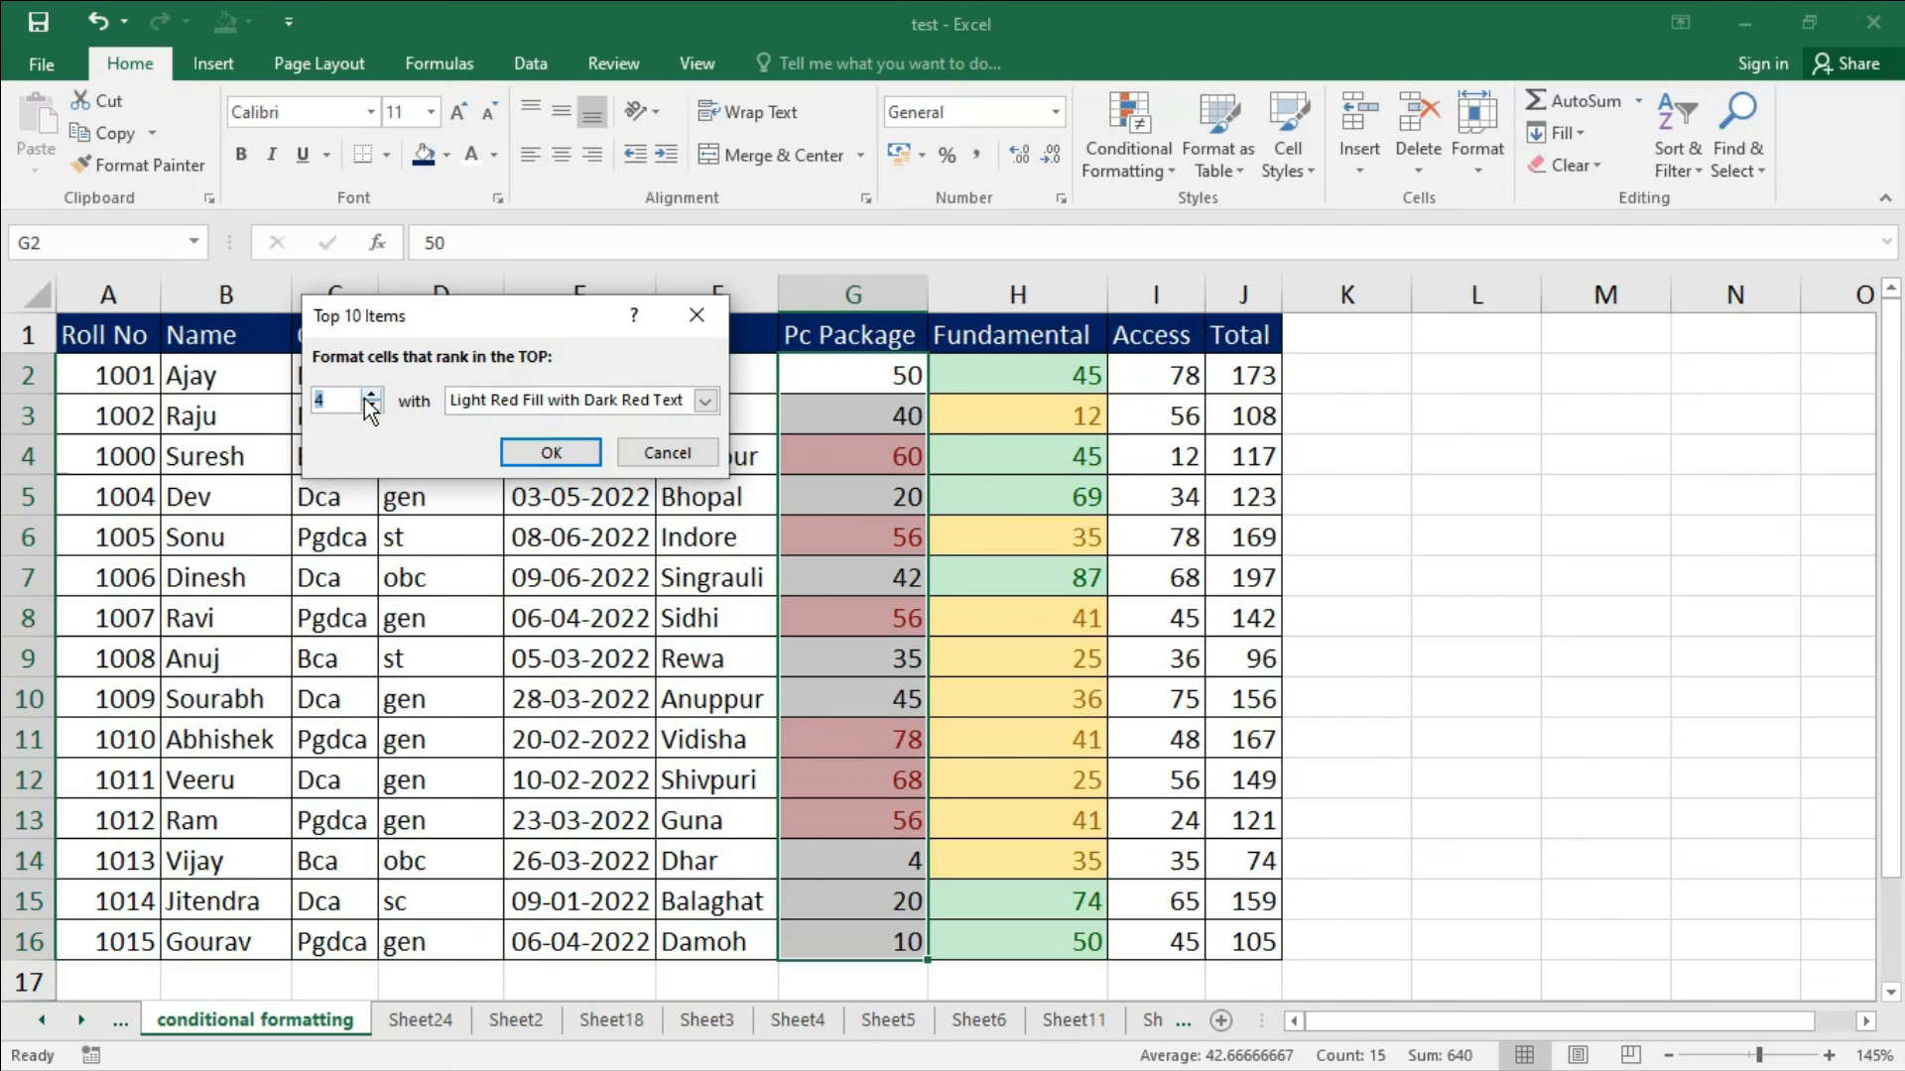
left_click(552, 452)
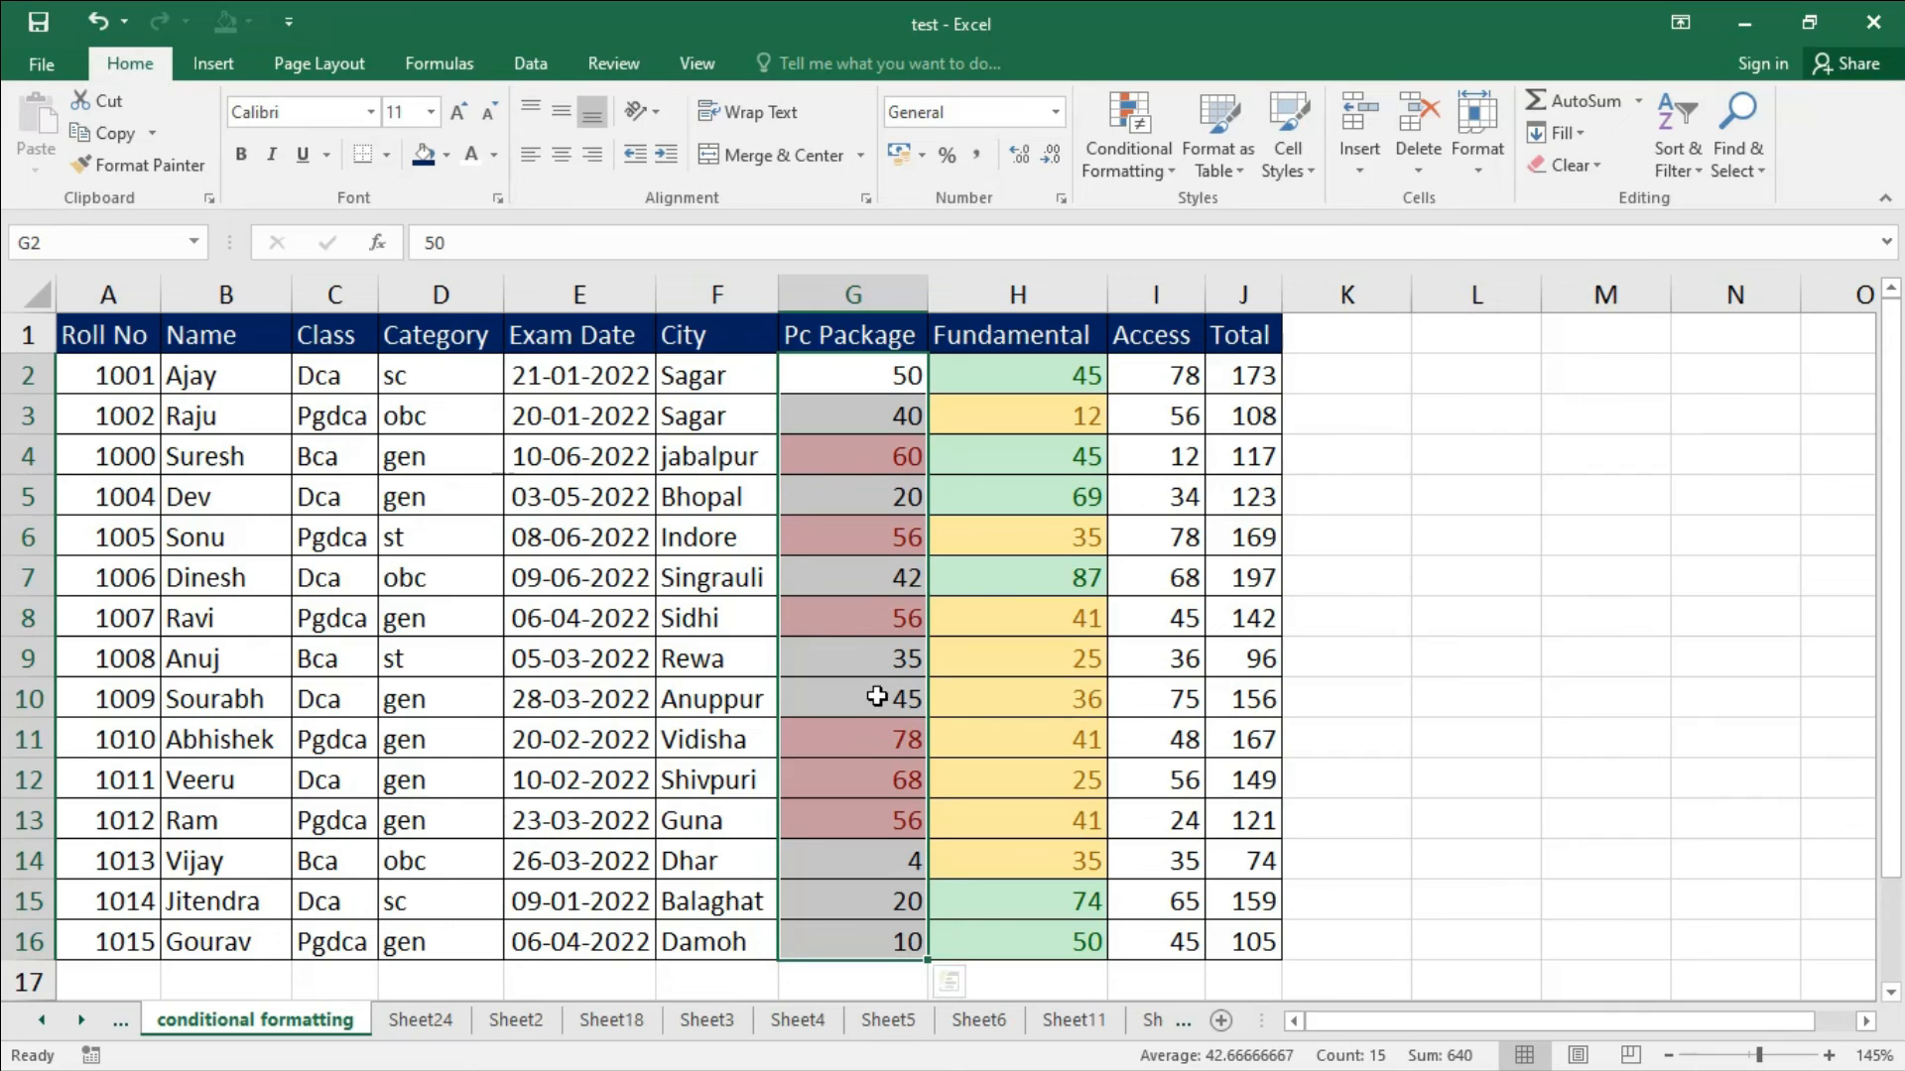
Highlight the bottom 5 items of the Access marks in I2:I16 with Light Red Fill with Dark Red Text.
left_click_drag(1154, 382, 1168, 927)
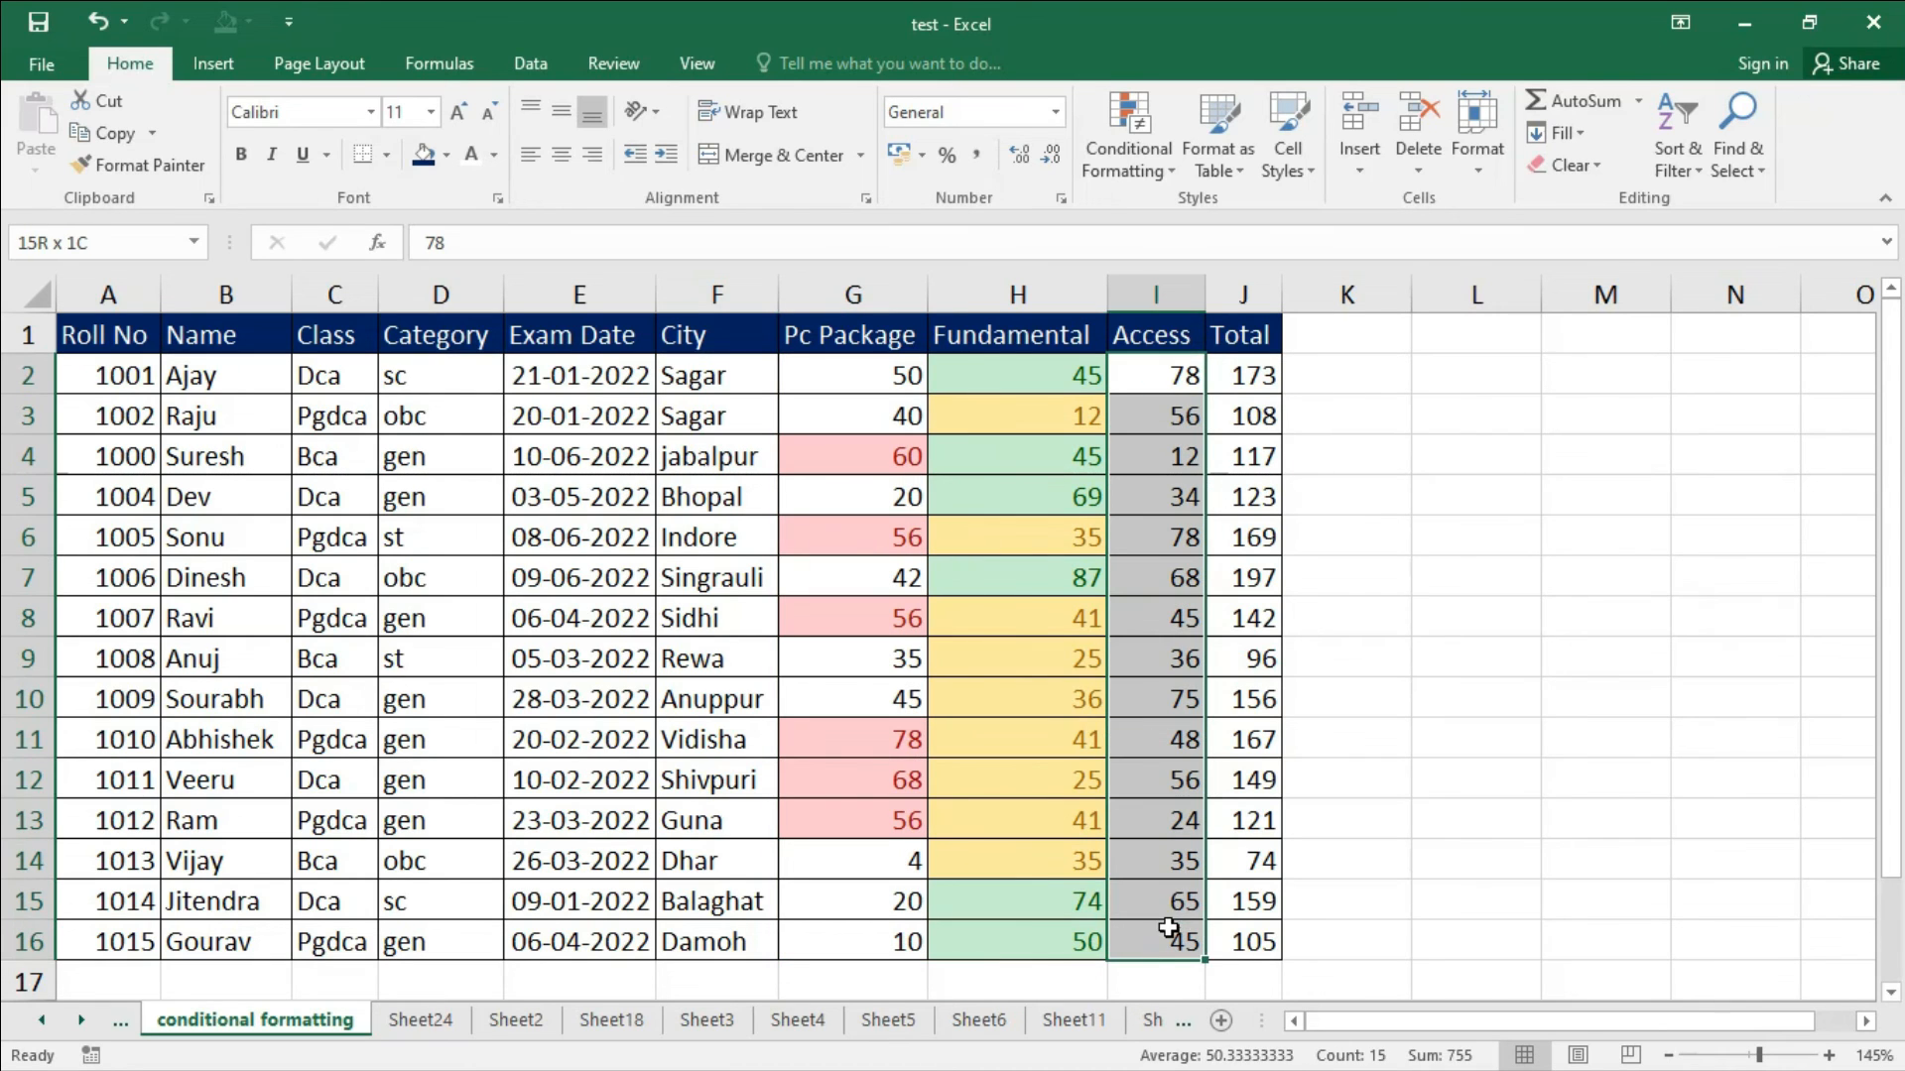
left_click(1168, 170)
mouse_move(1180, 267)
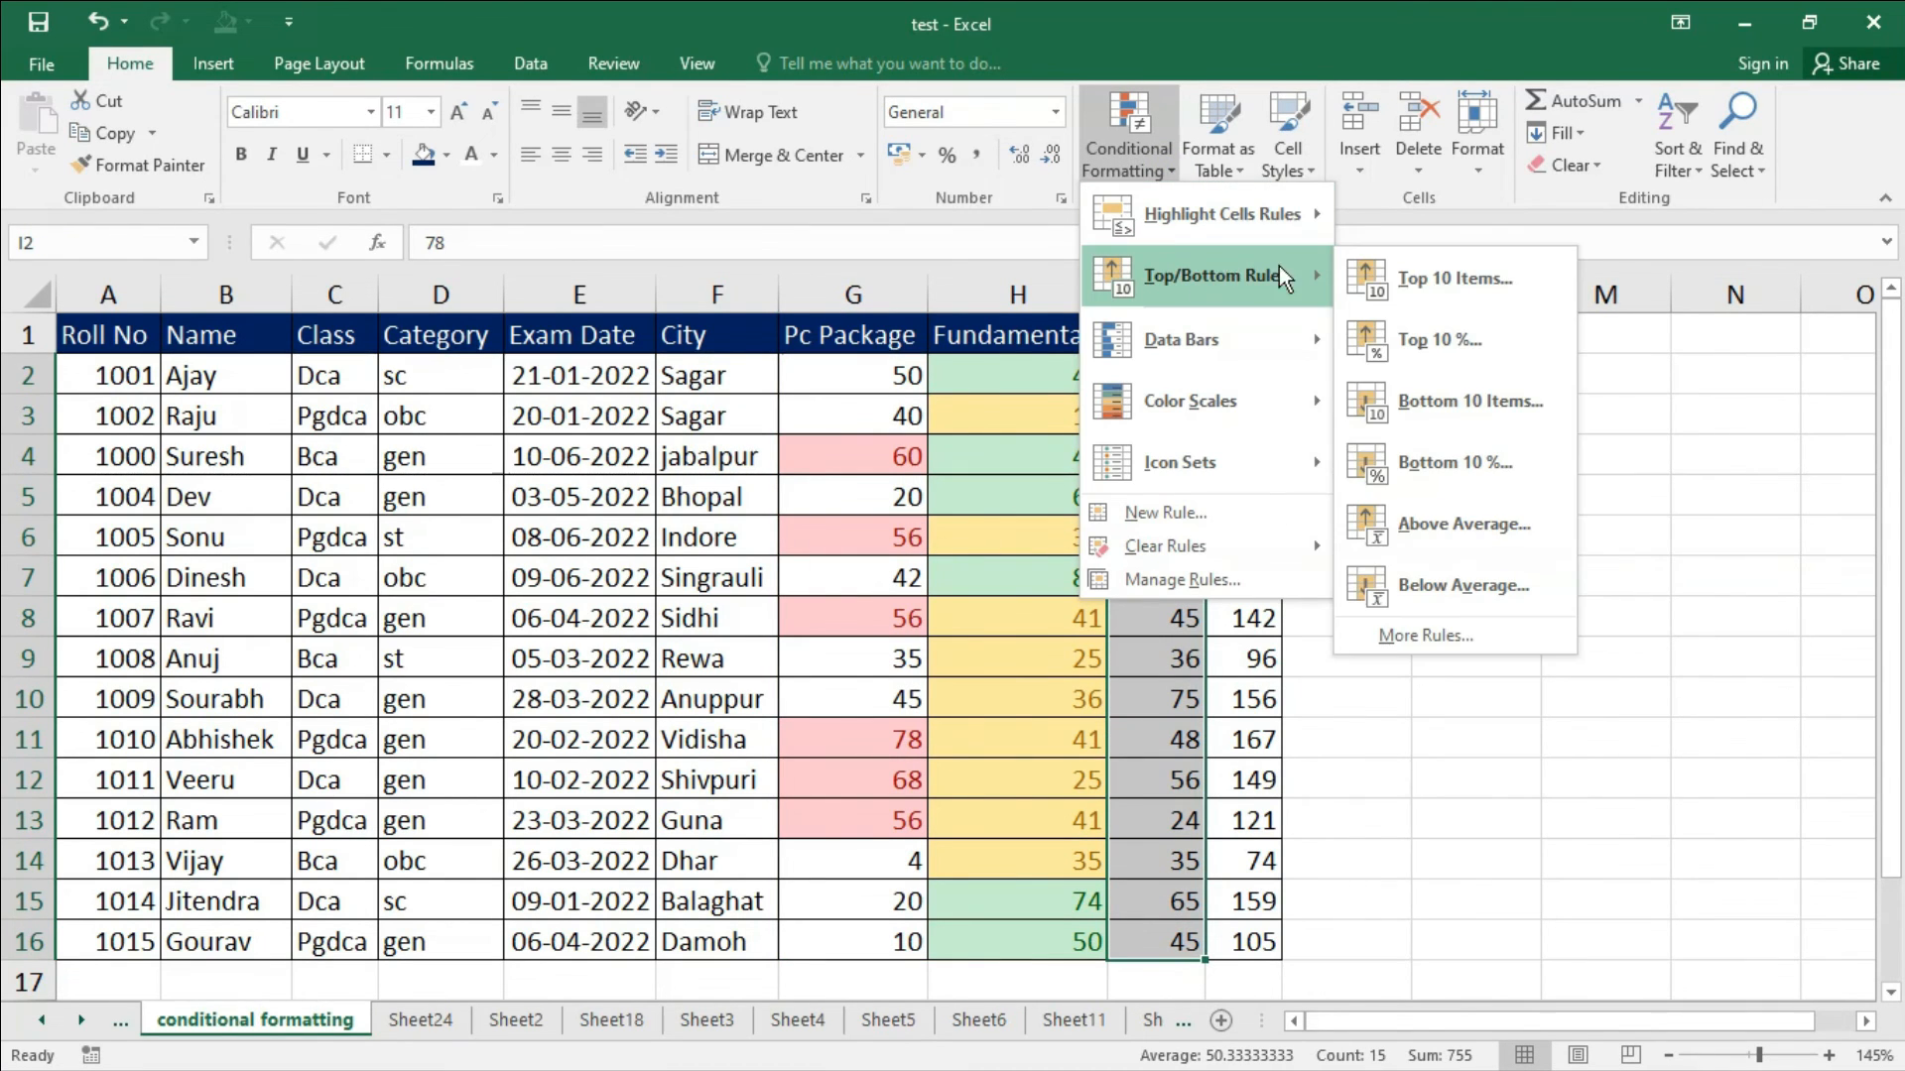
left_click(1457, 407)
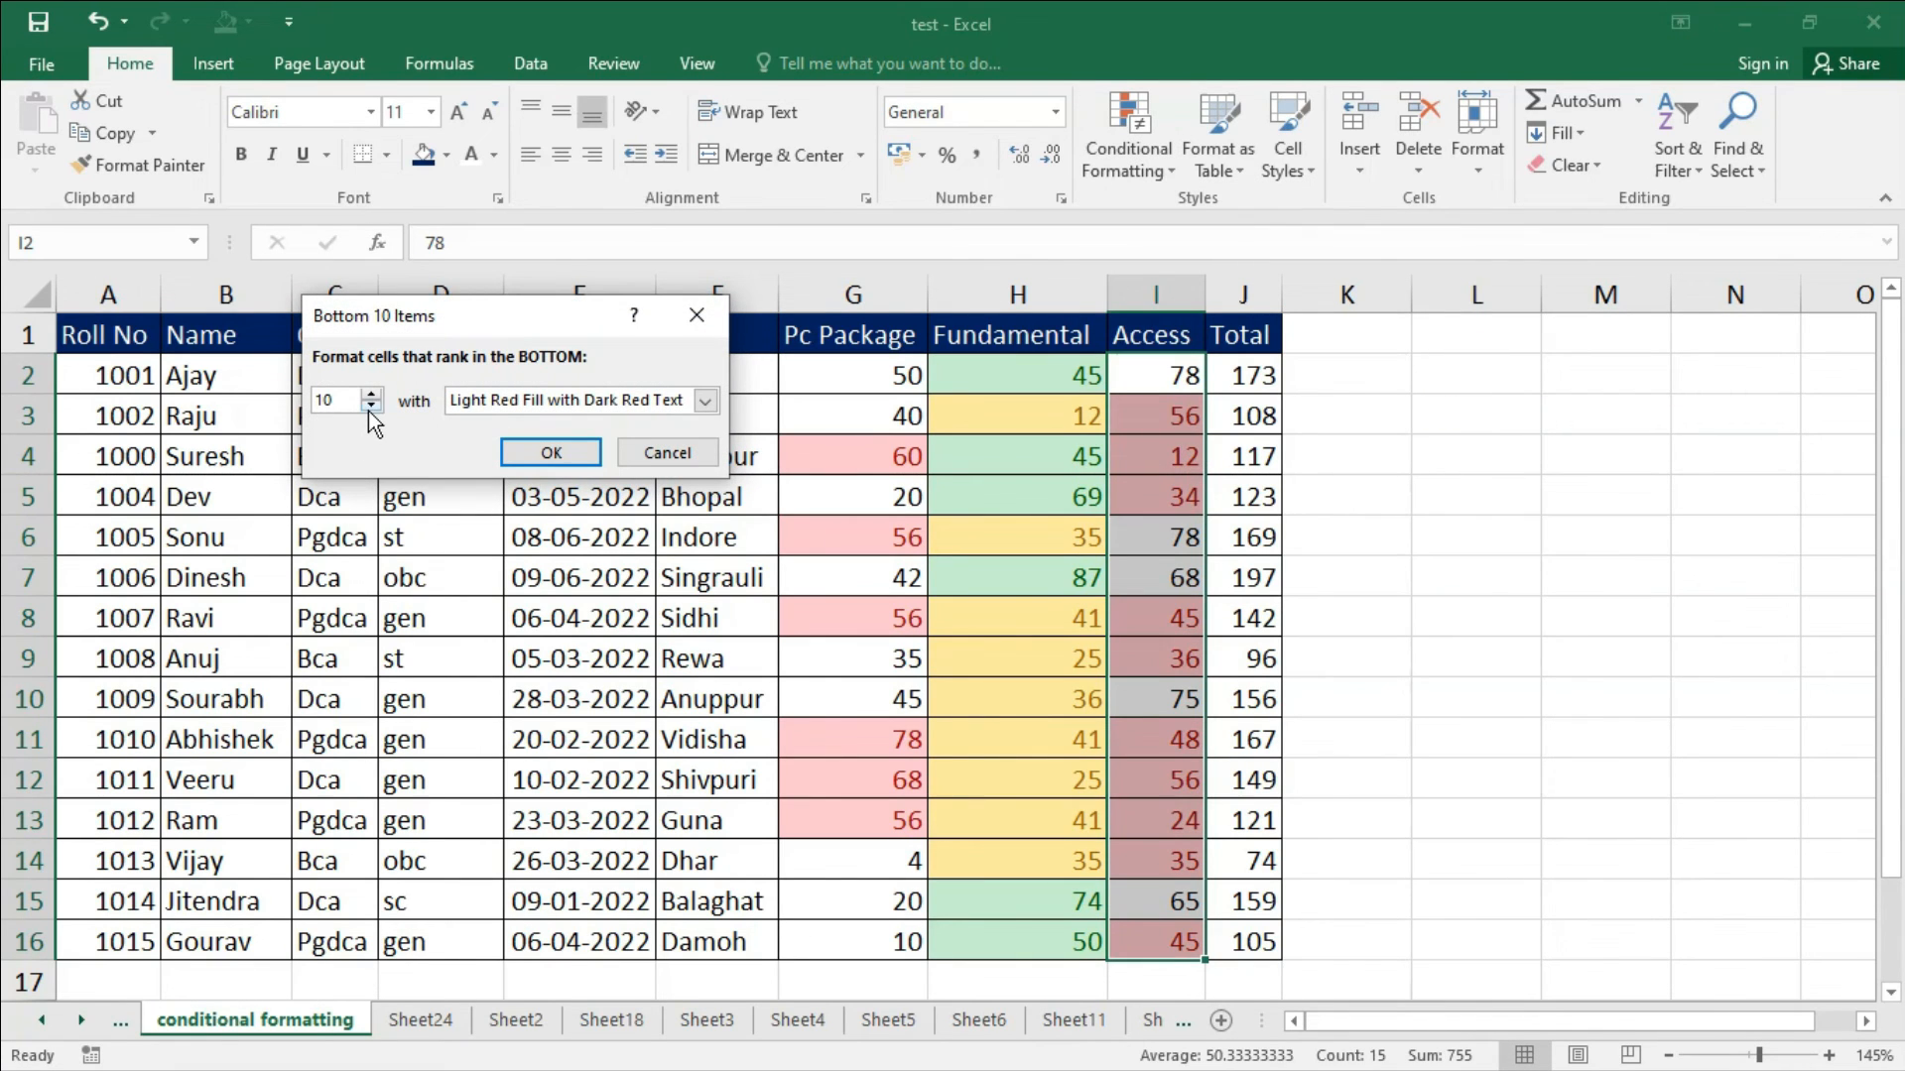
left_click(368, 407)
left_click(368, 407)
left_click(368, 406)
left_click(368, 407)
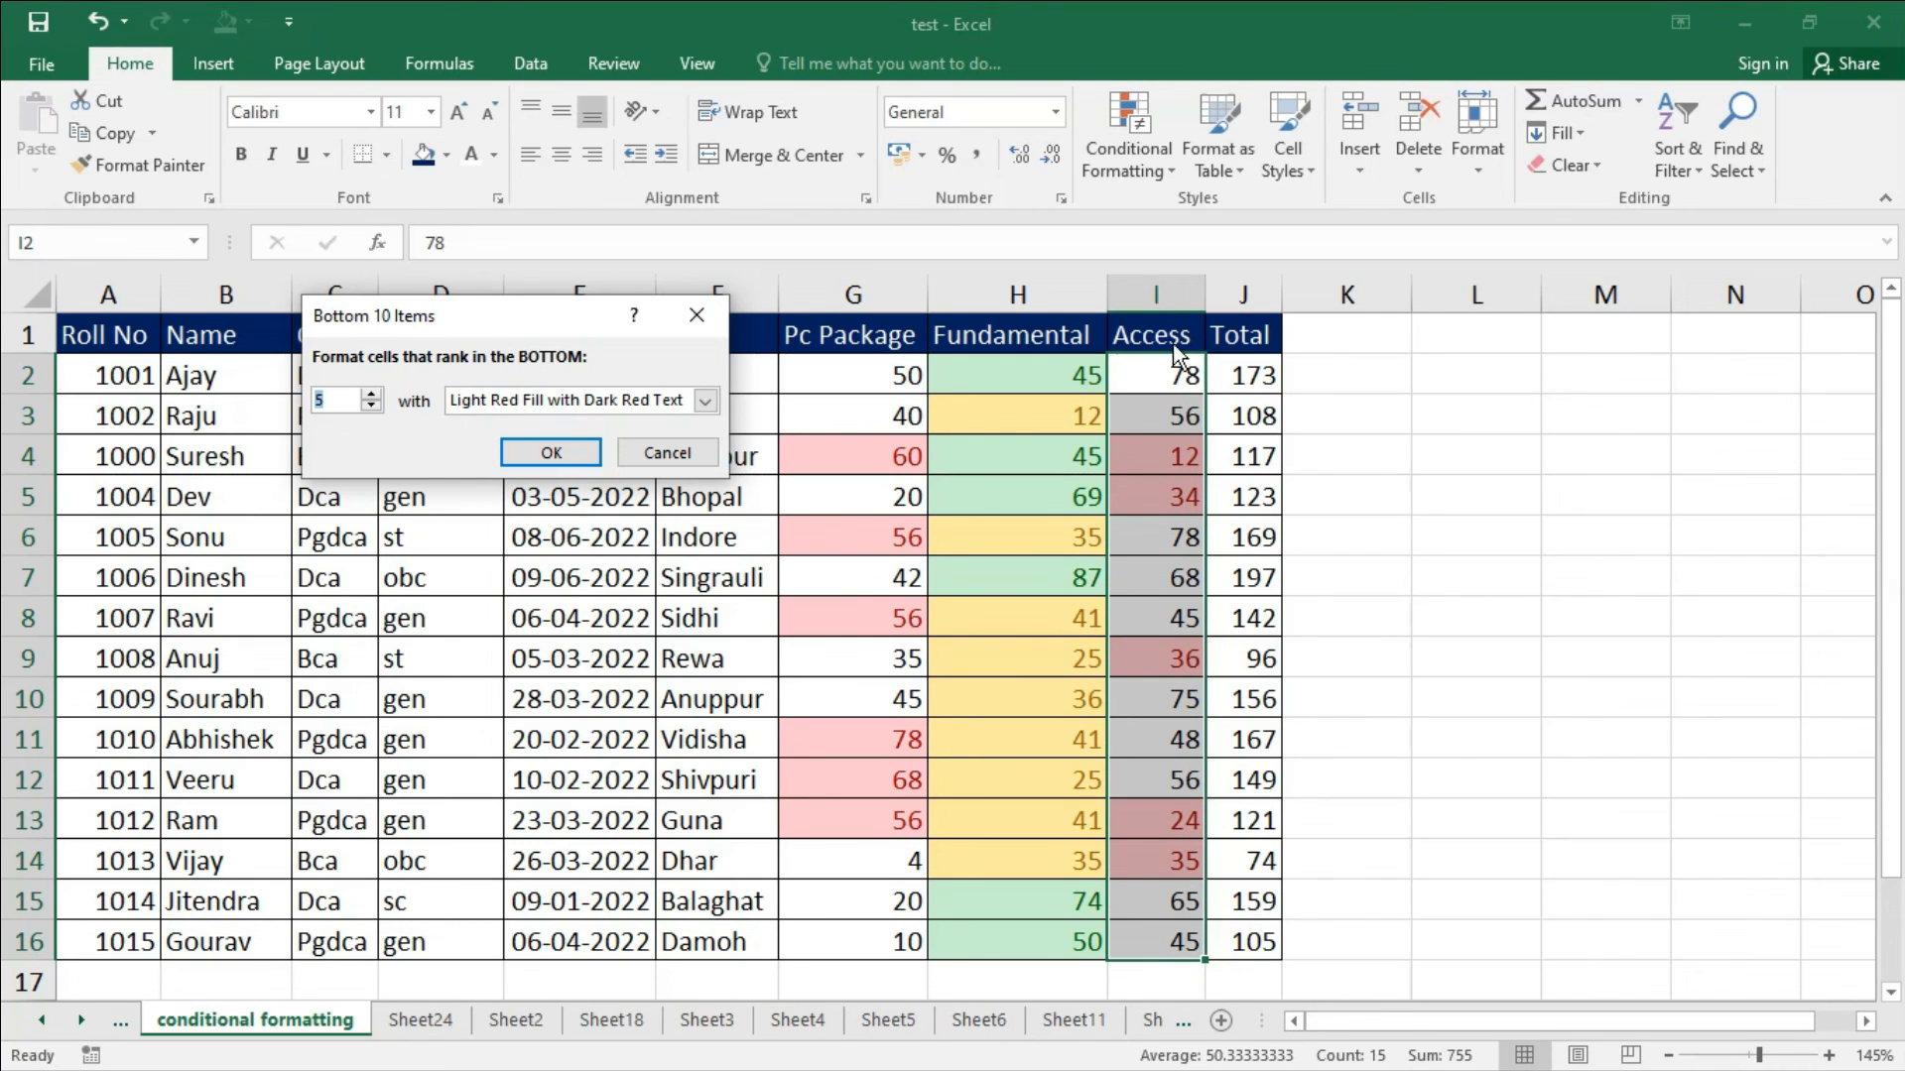
left_click(550, 452)
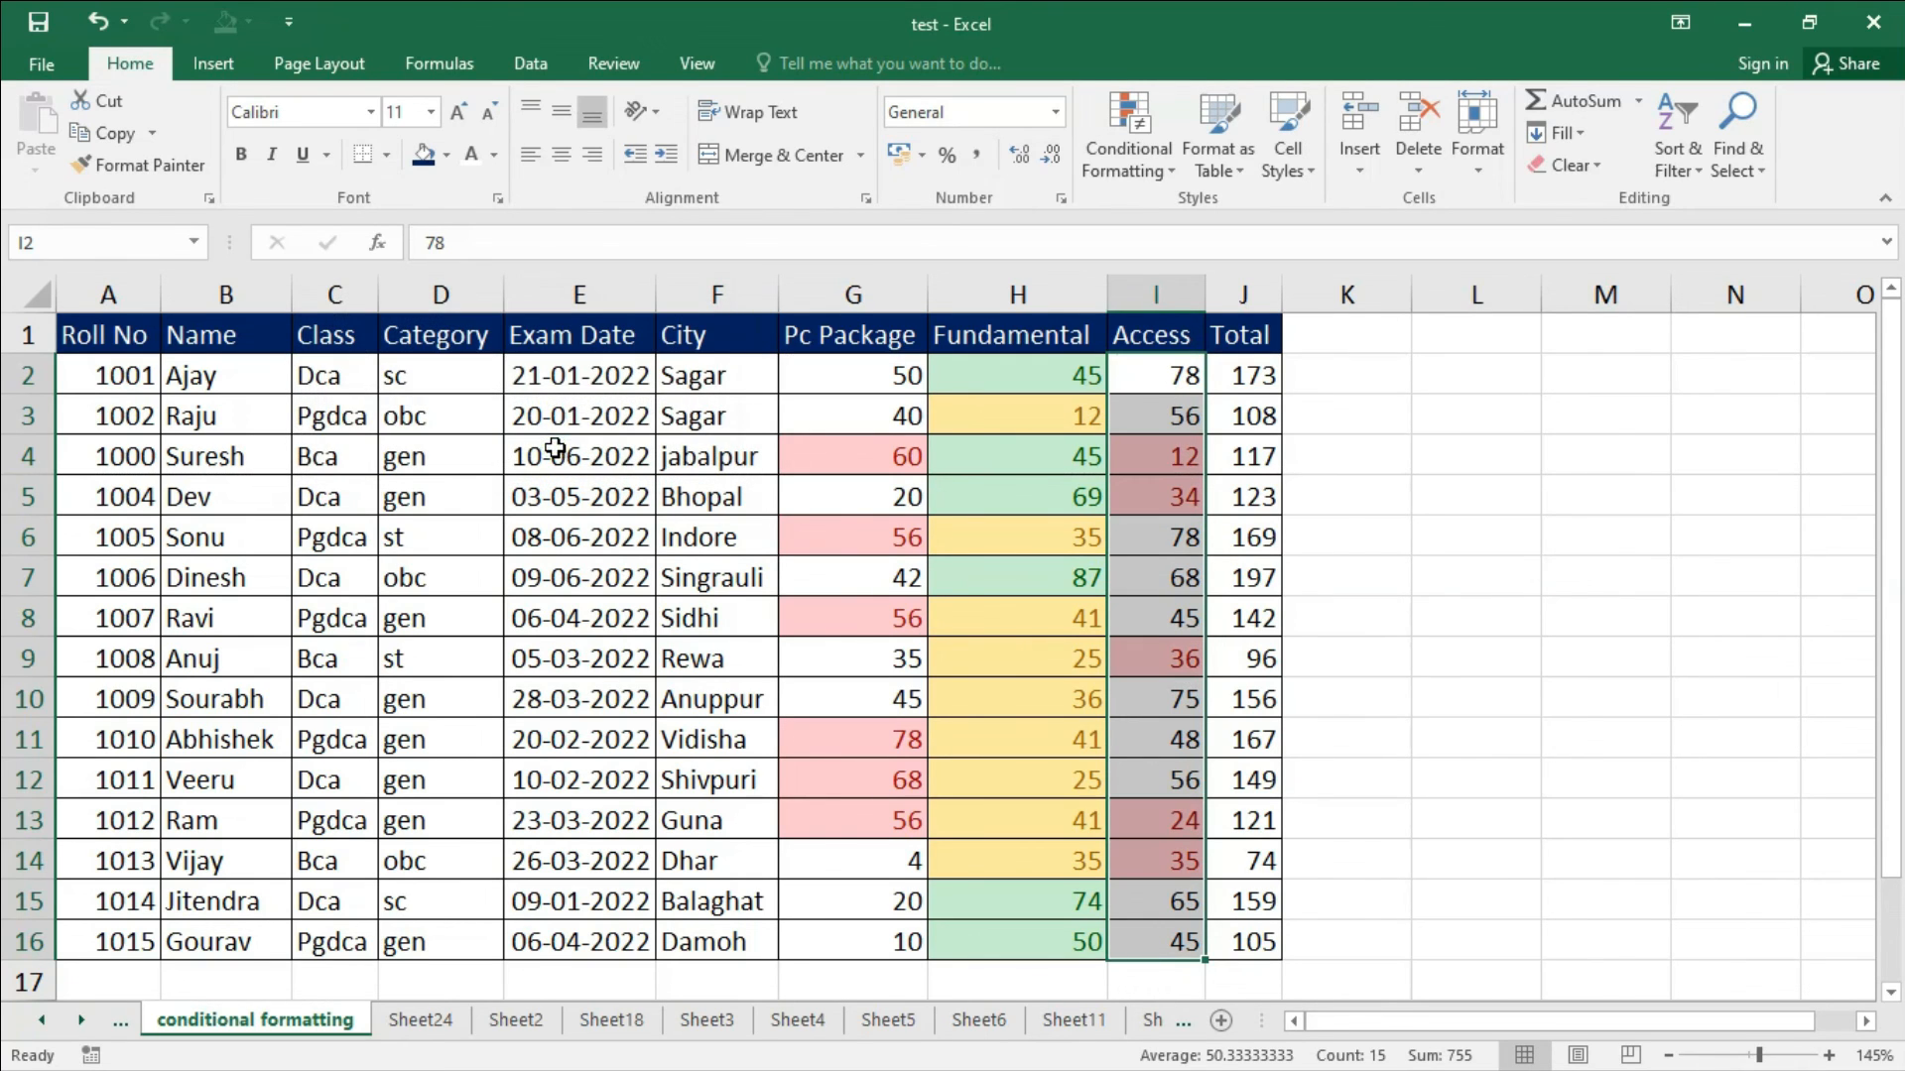
Apply an Above Average rule to the Total values in J2:J16 with Green Fill with Dark Green Text.
left_click_drag(1252, 375, 1258, 941)
left_click(1165, 176)
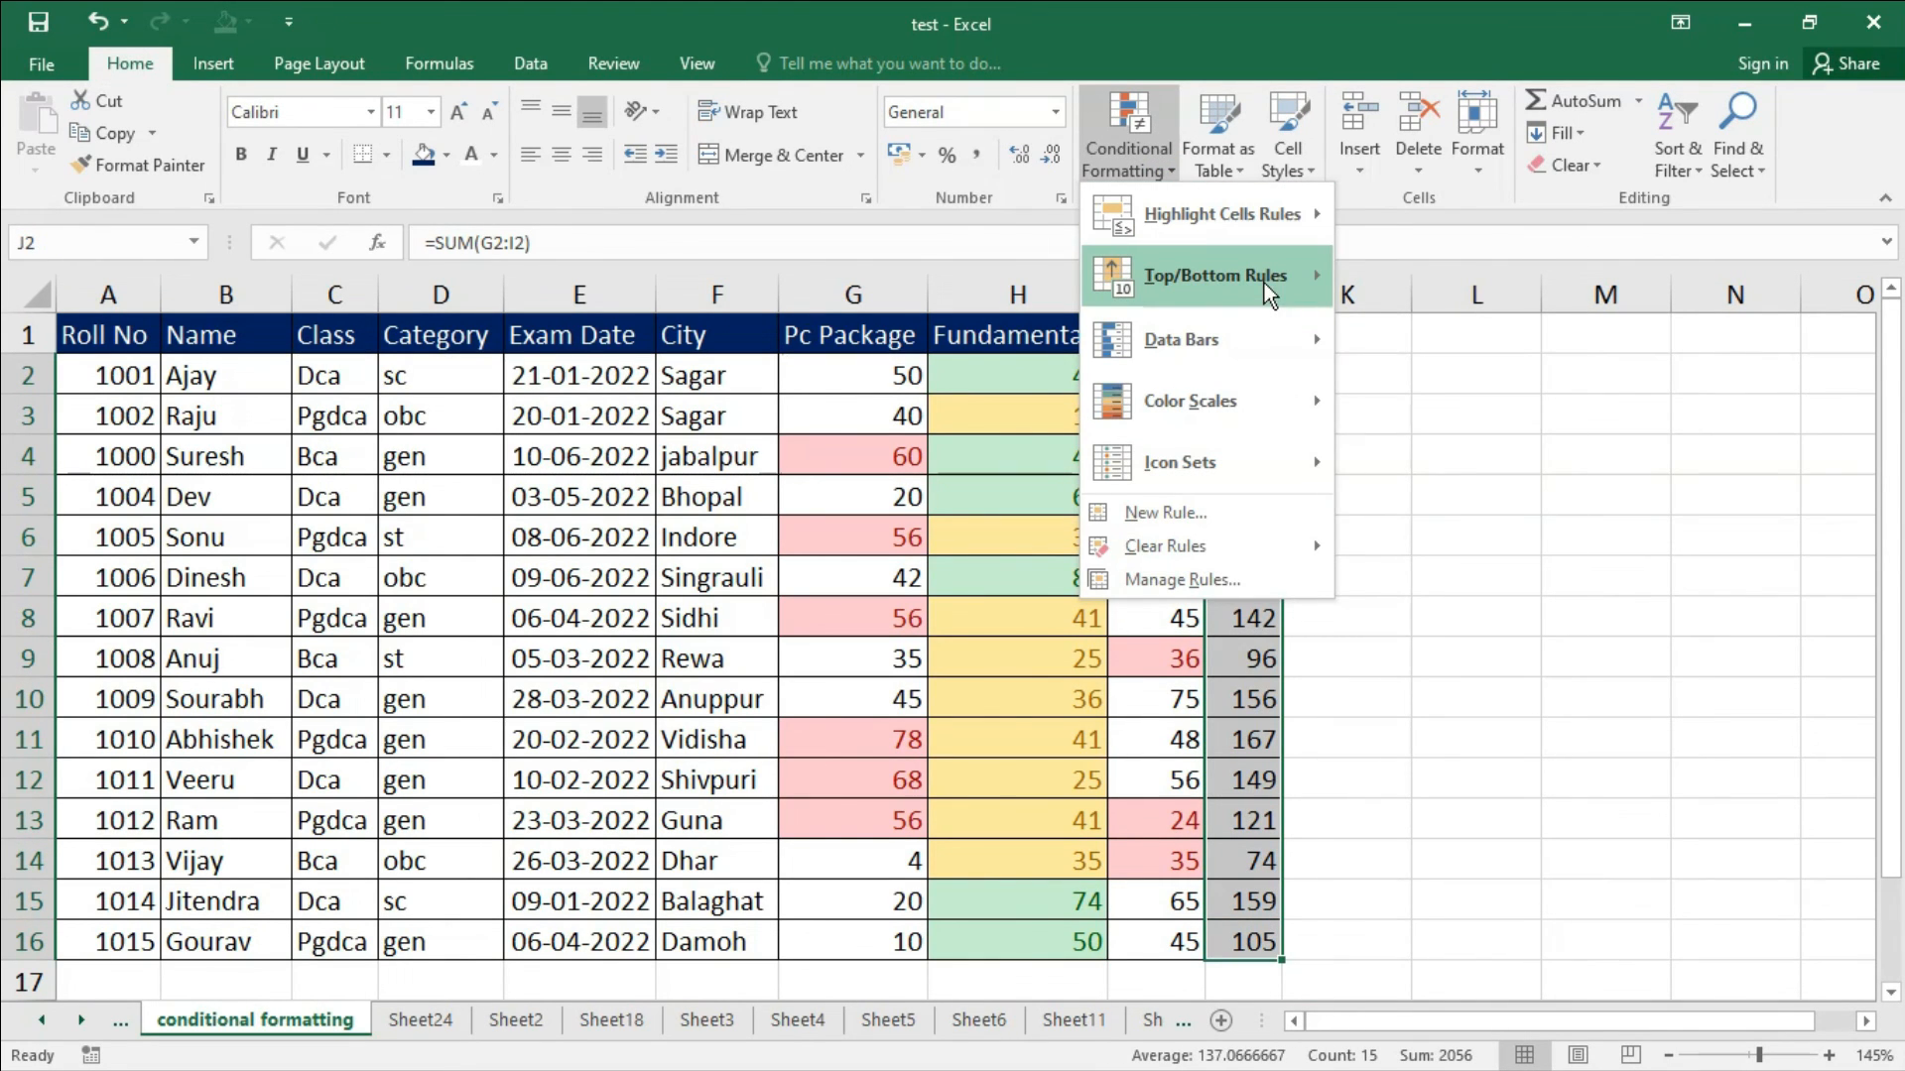
mouse_move(1263, 283)
left_click(1446, 526)
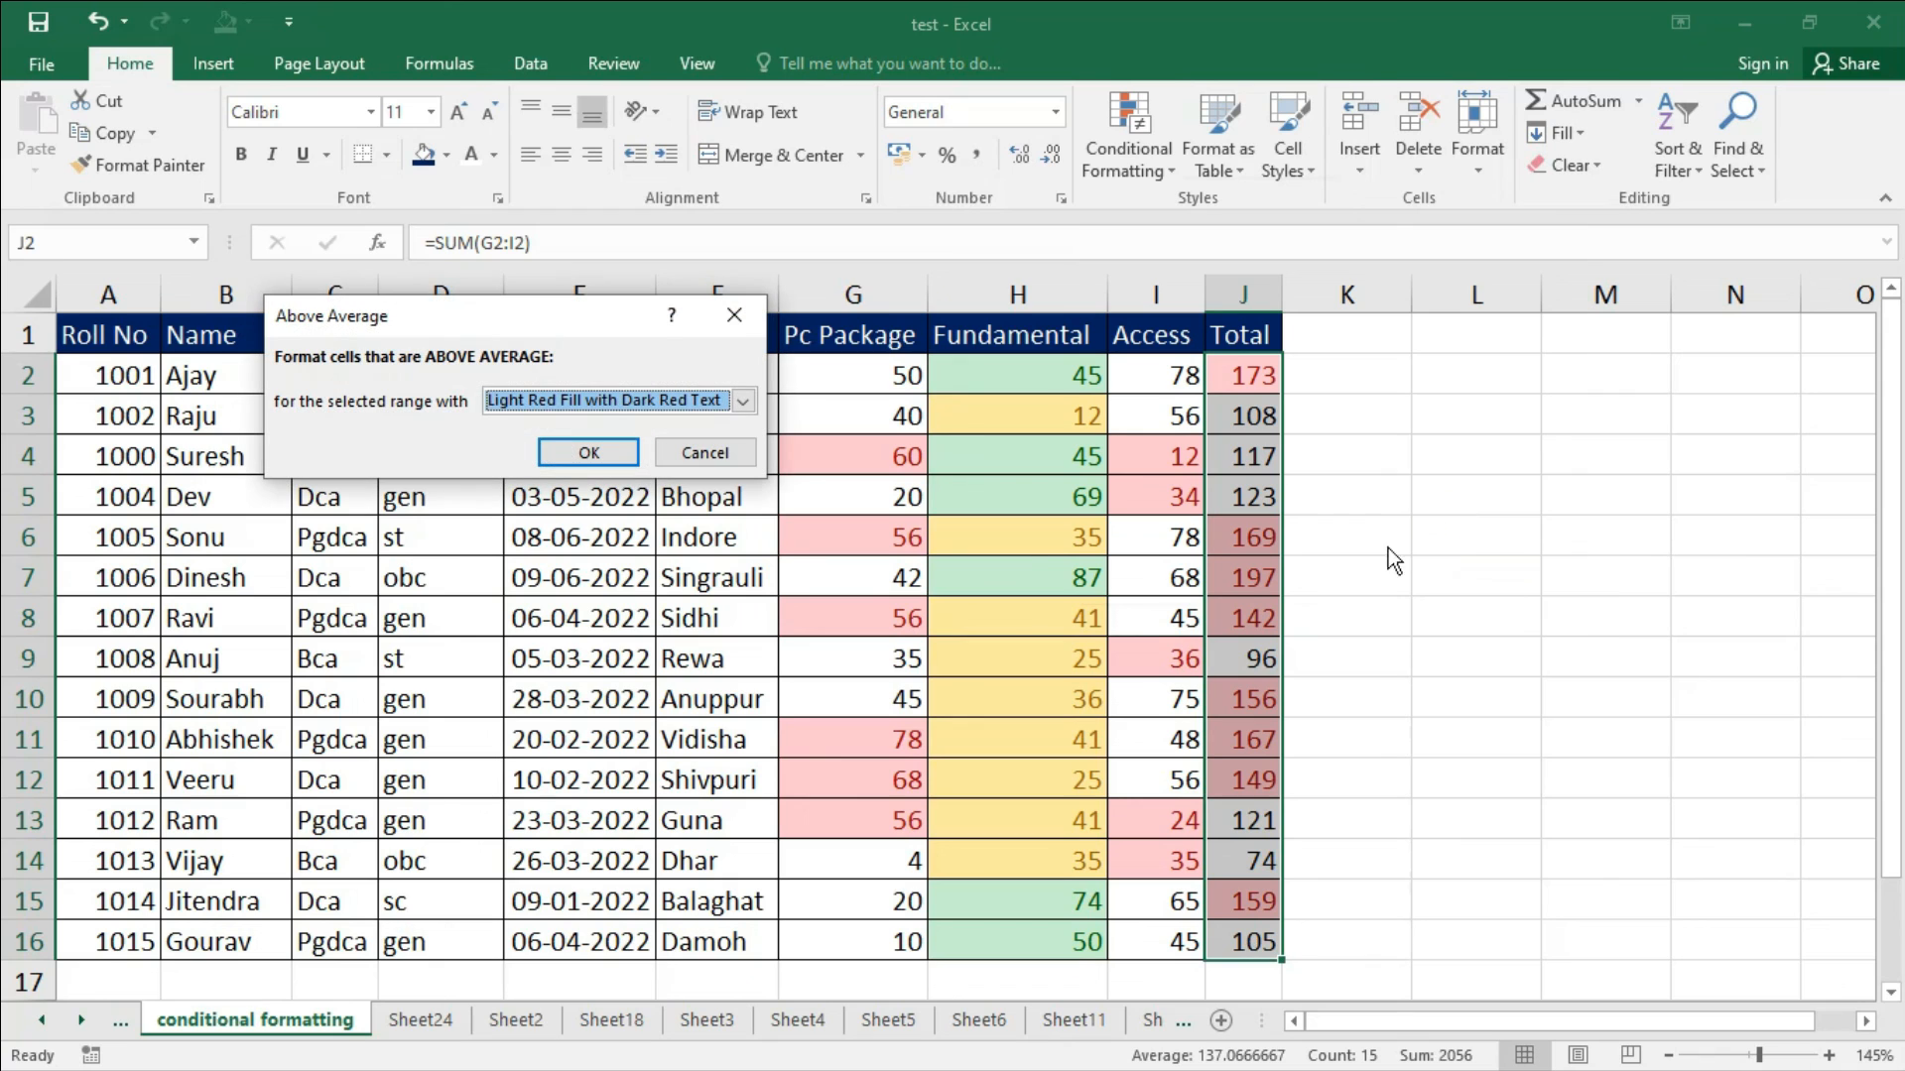
left_click(742, 401)
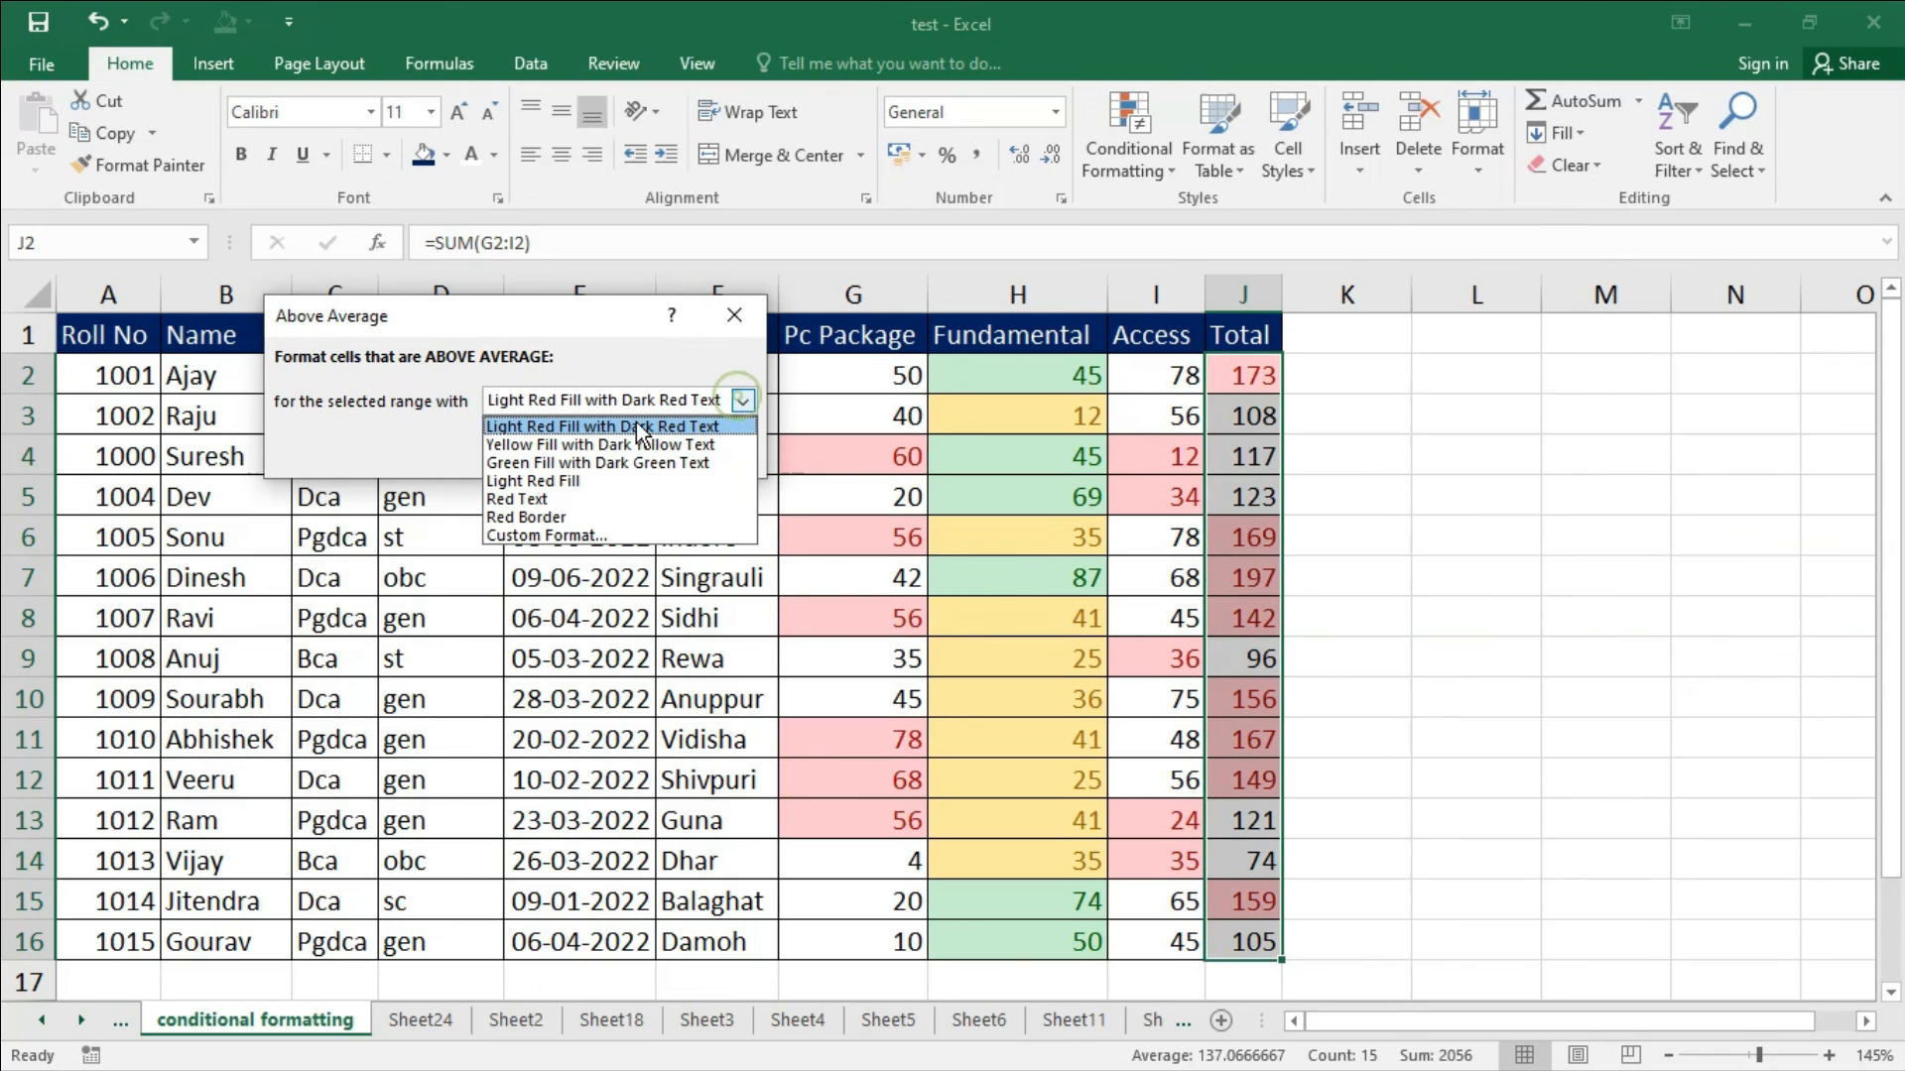
left_click(604, 462)
left_click(586, 453)
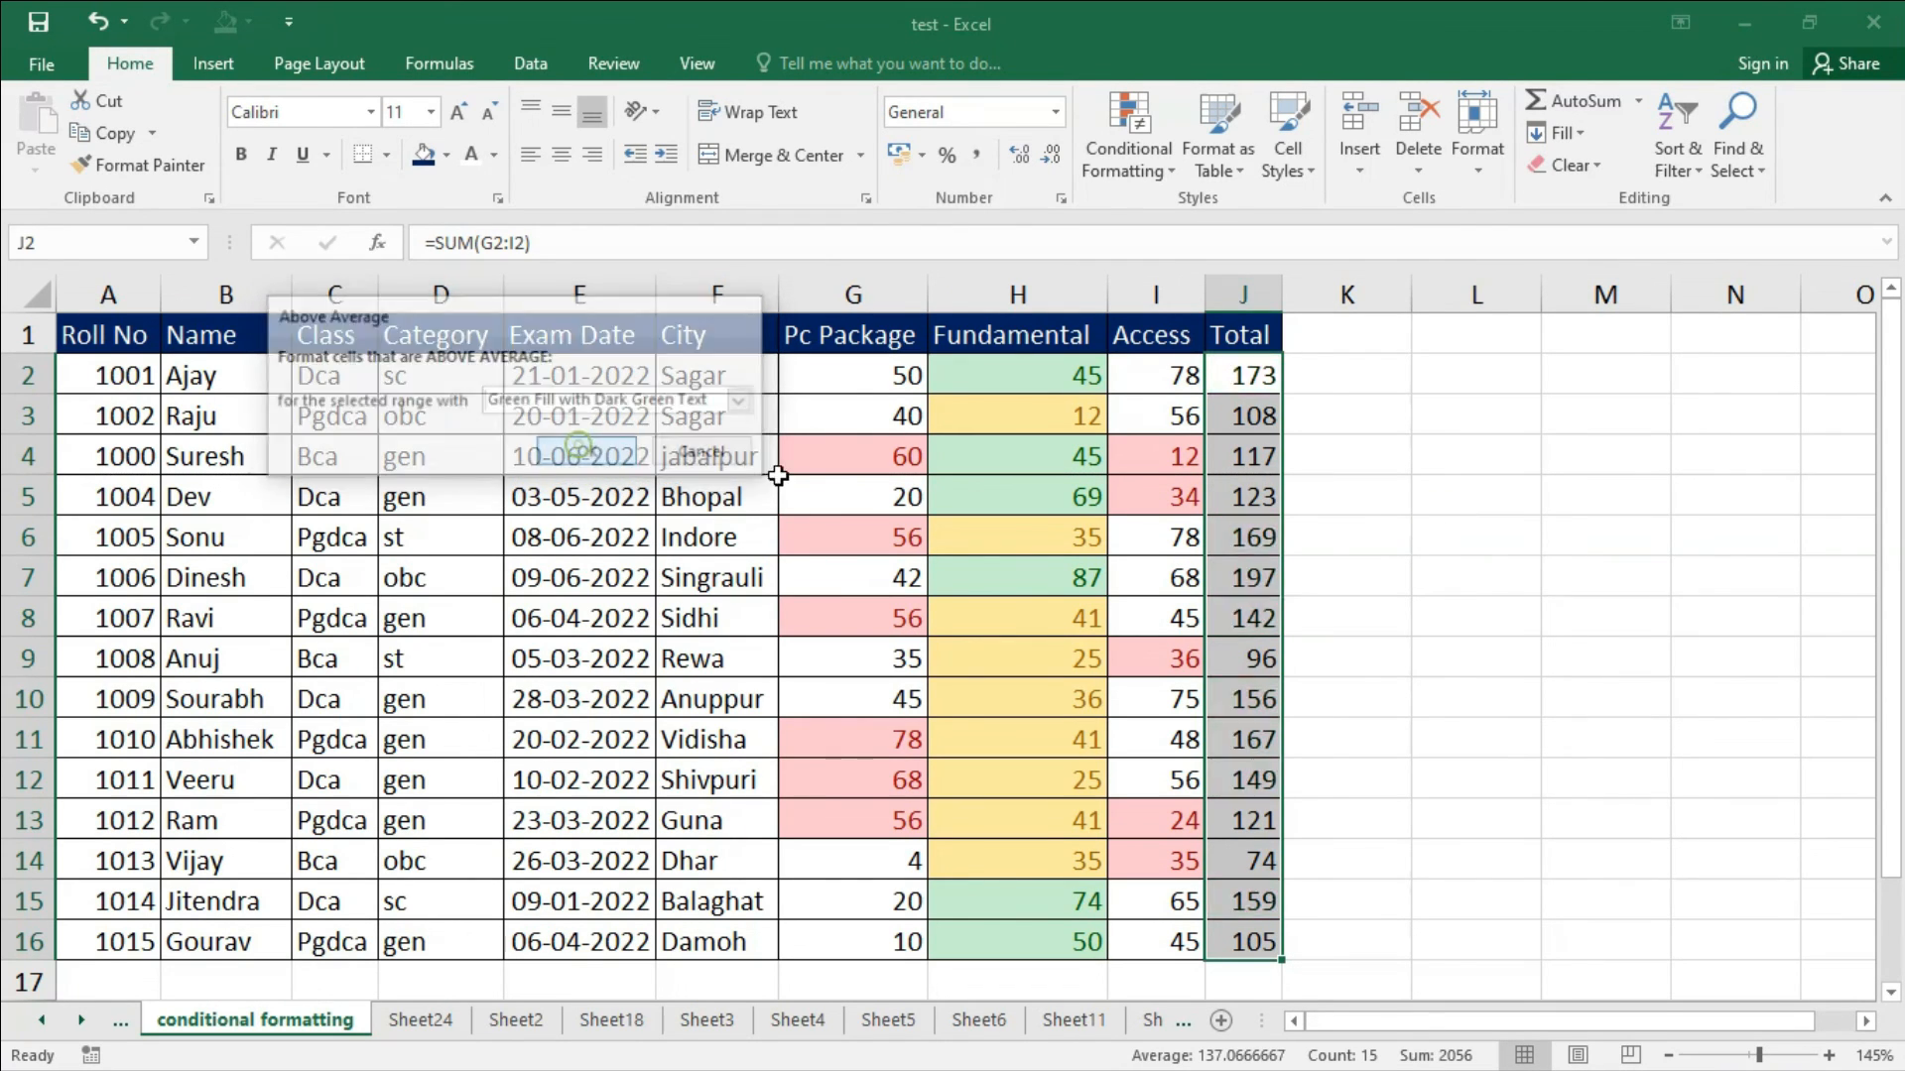
left_click(1495, 546)
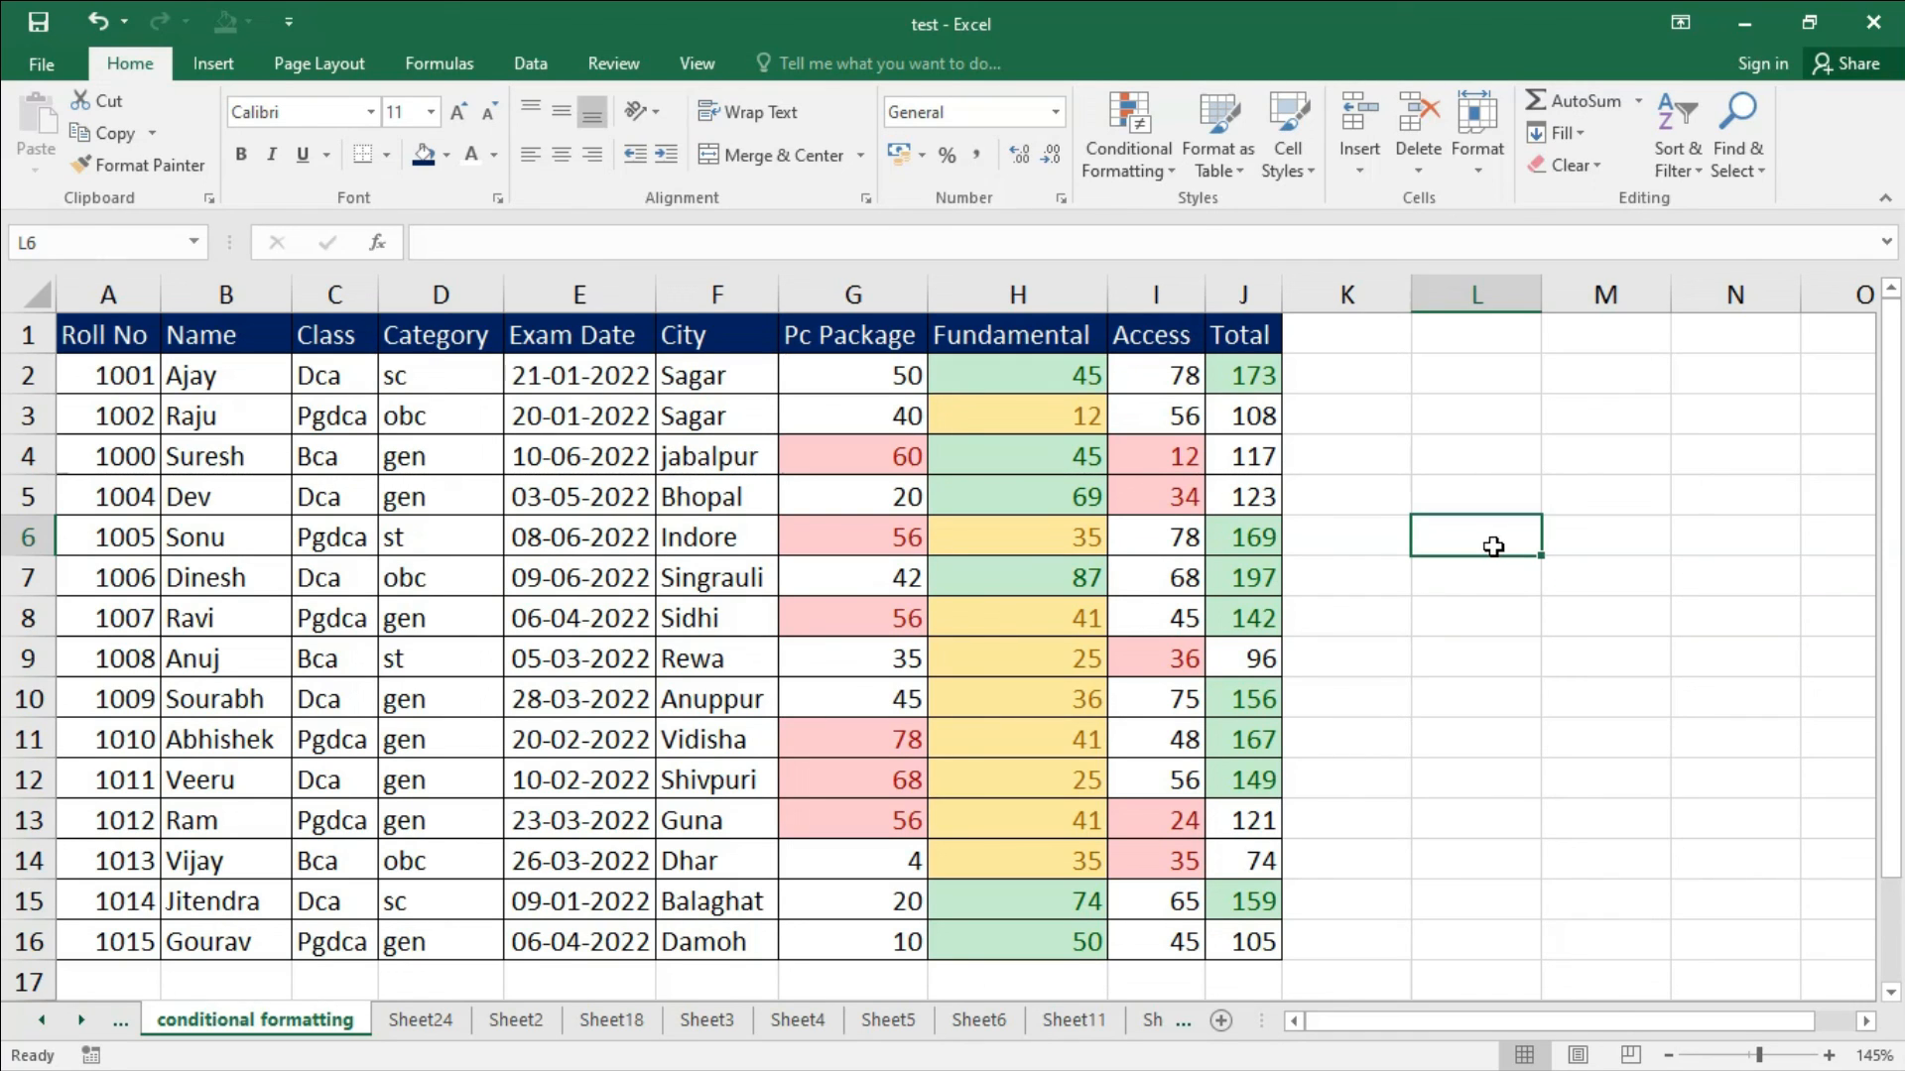
left_click(1145, 177)
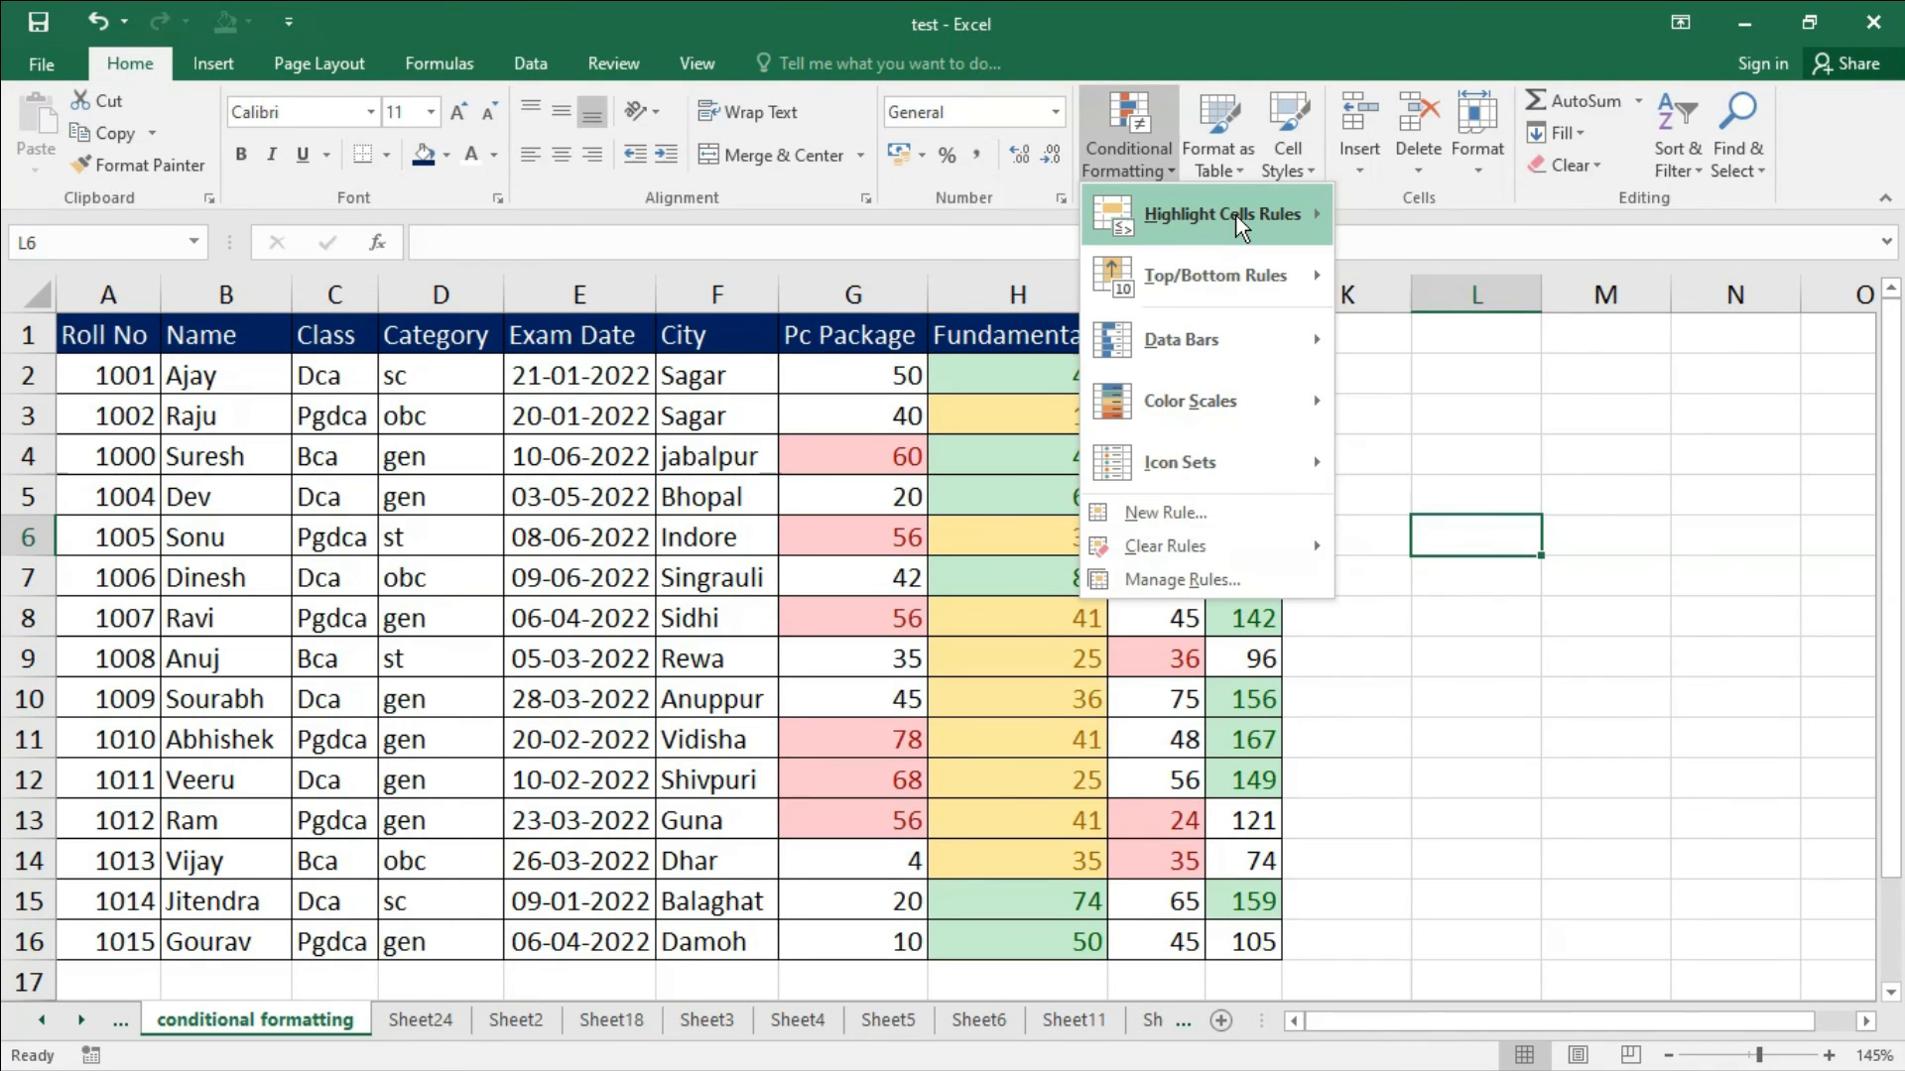
mouse_move(1199, 218)
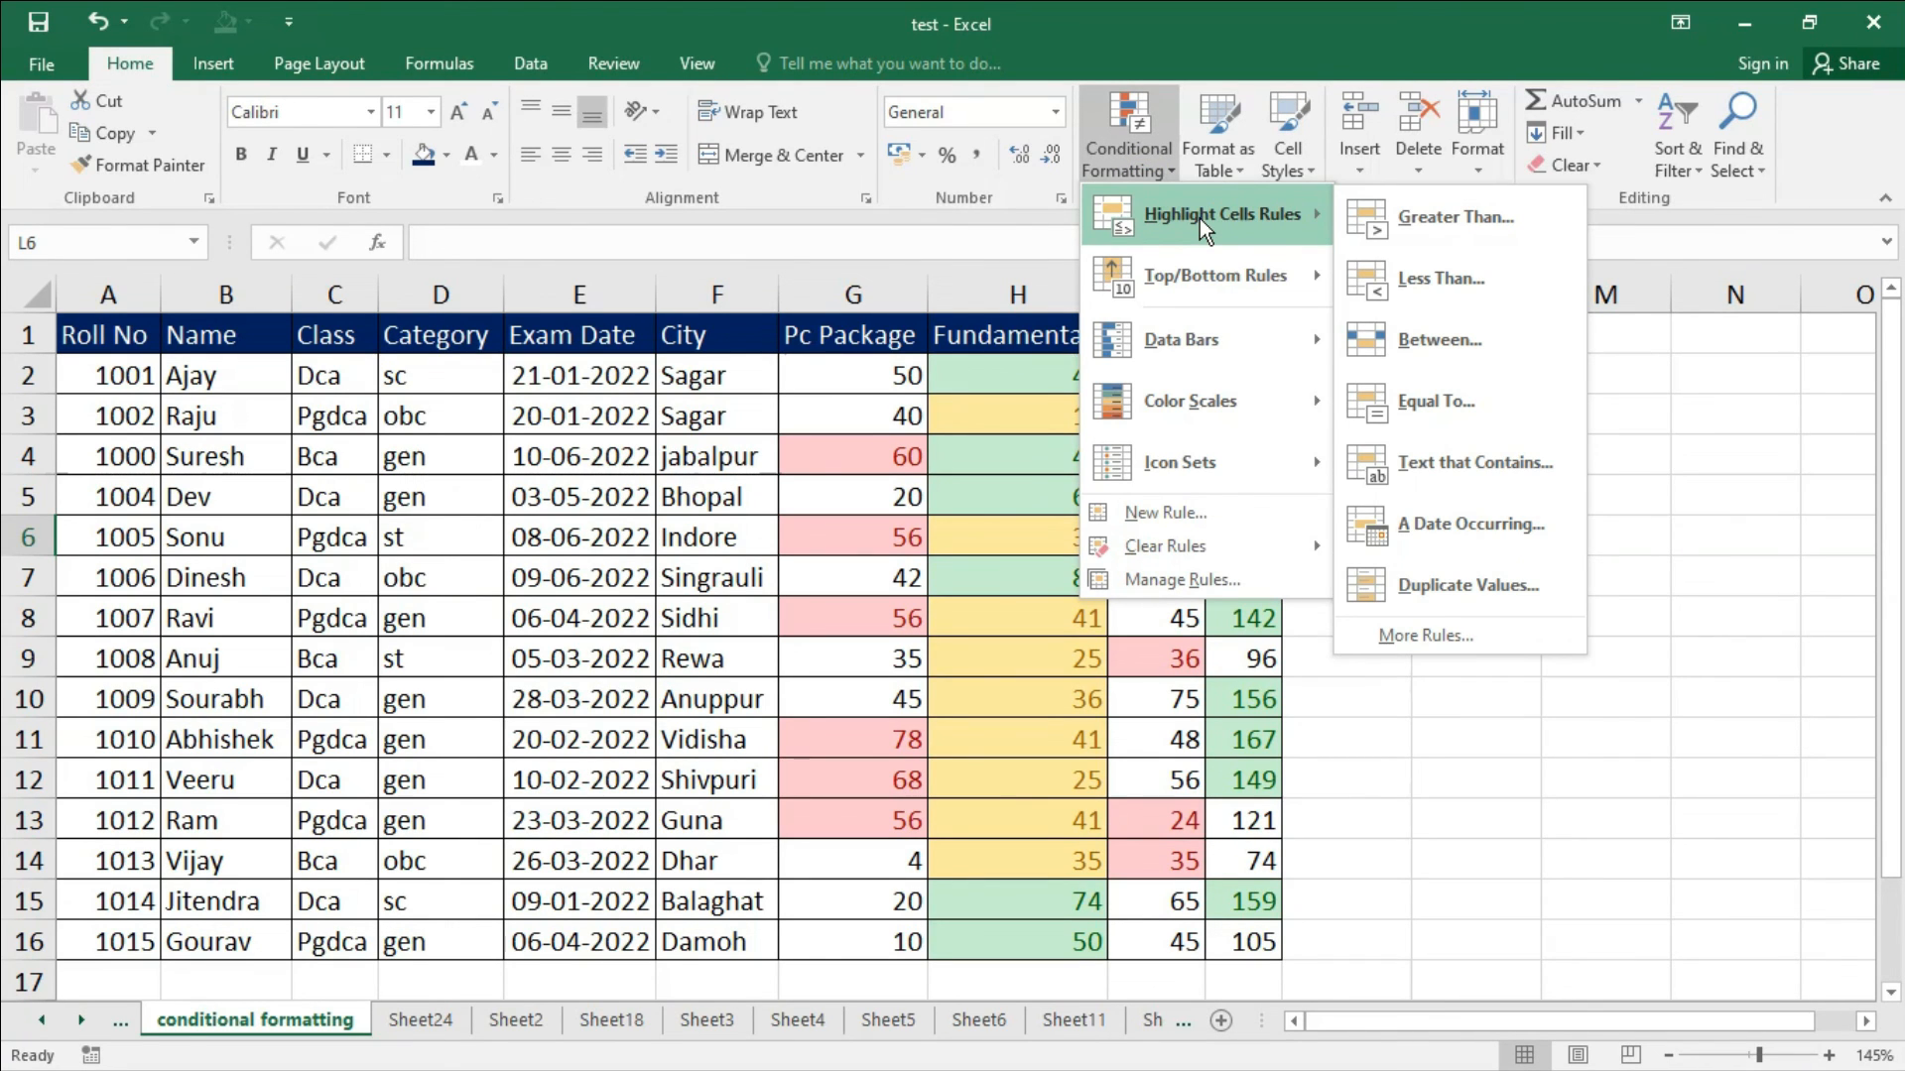
mouse_move(1227, 294)
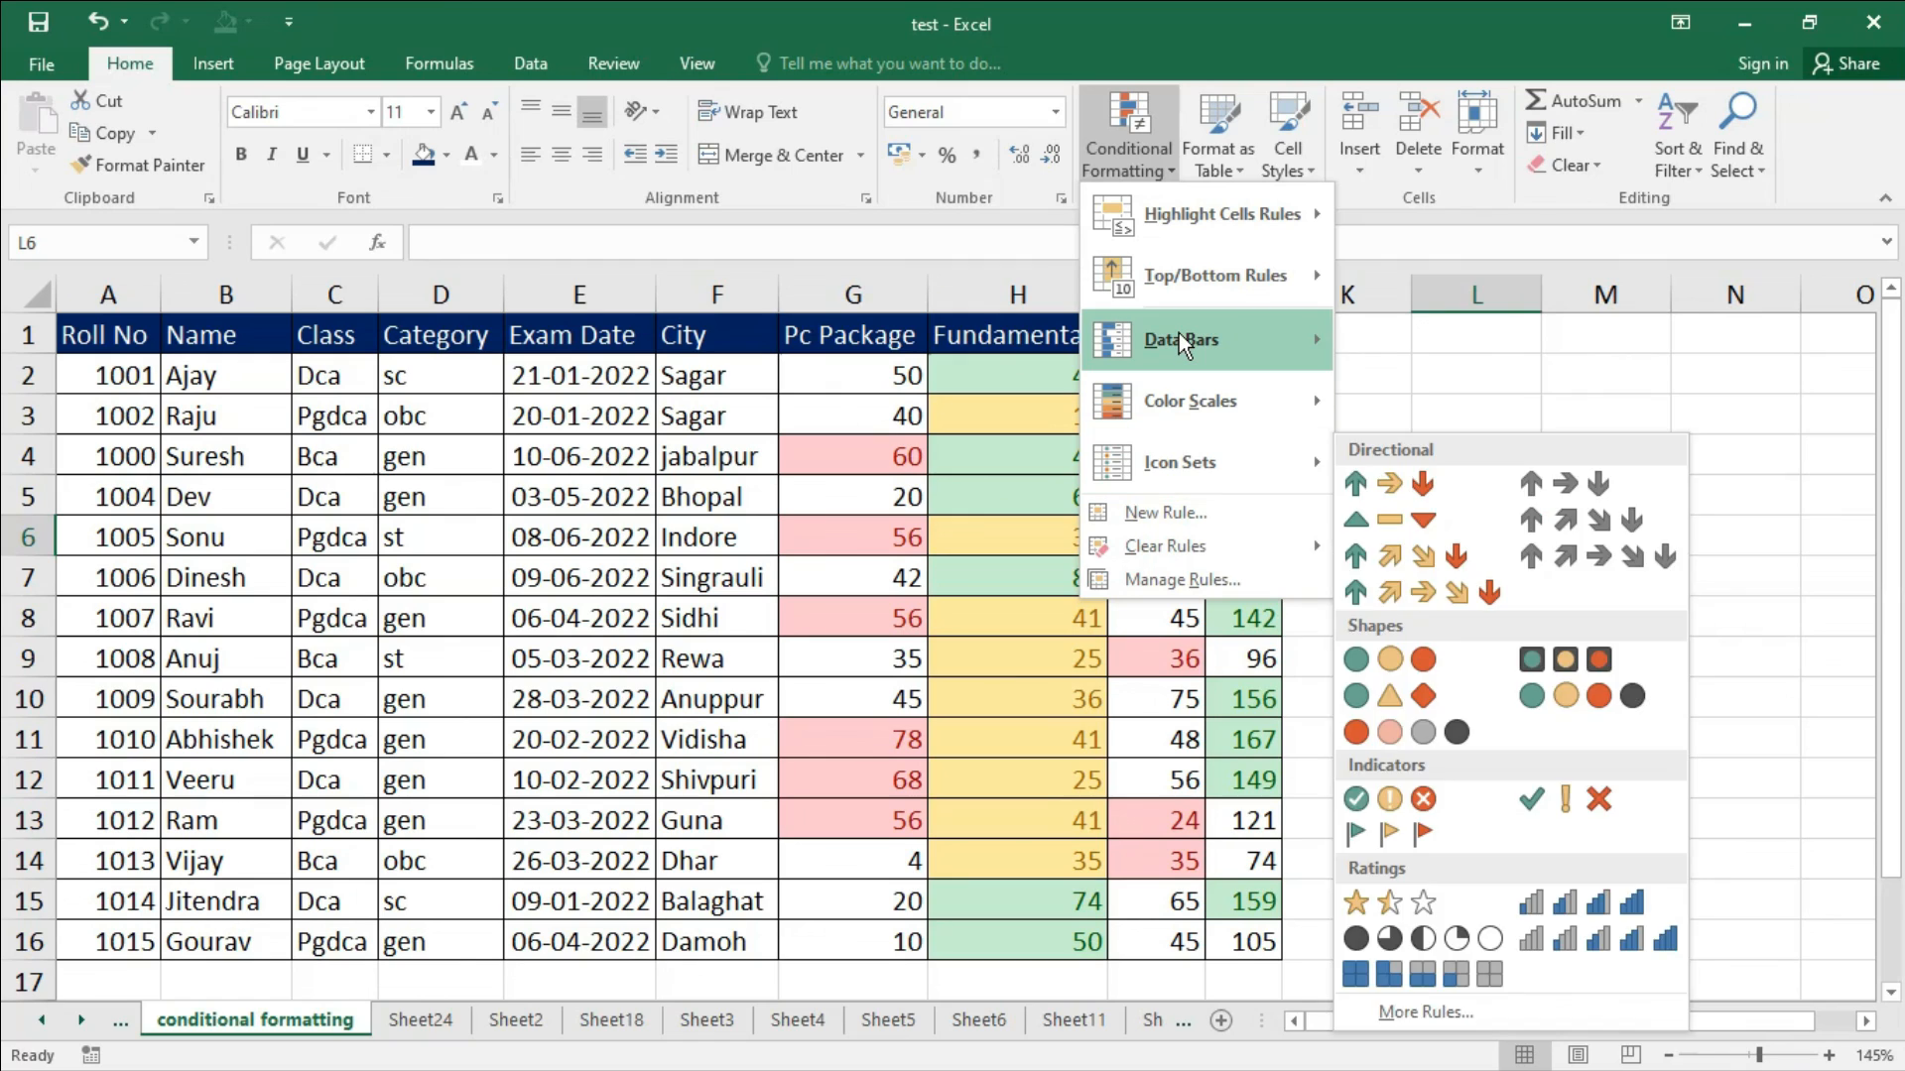
mouse_move(1179, 337)
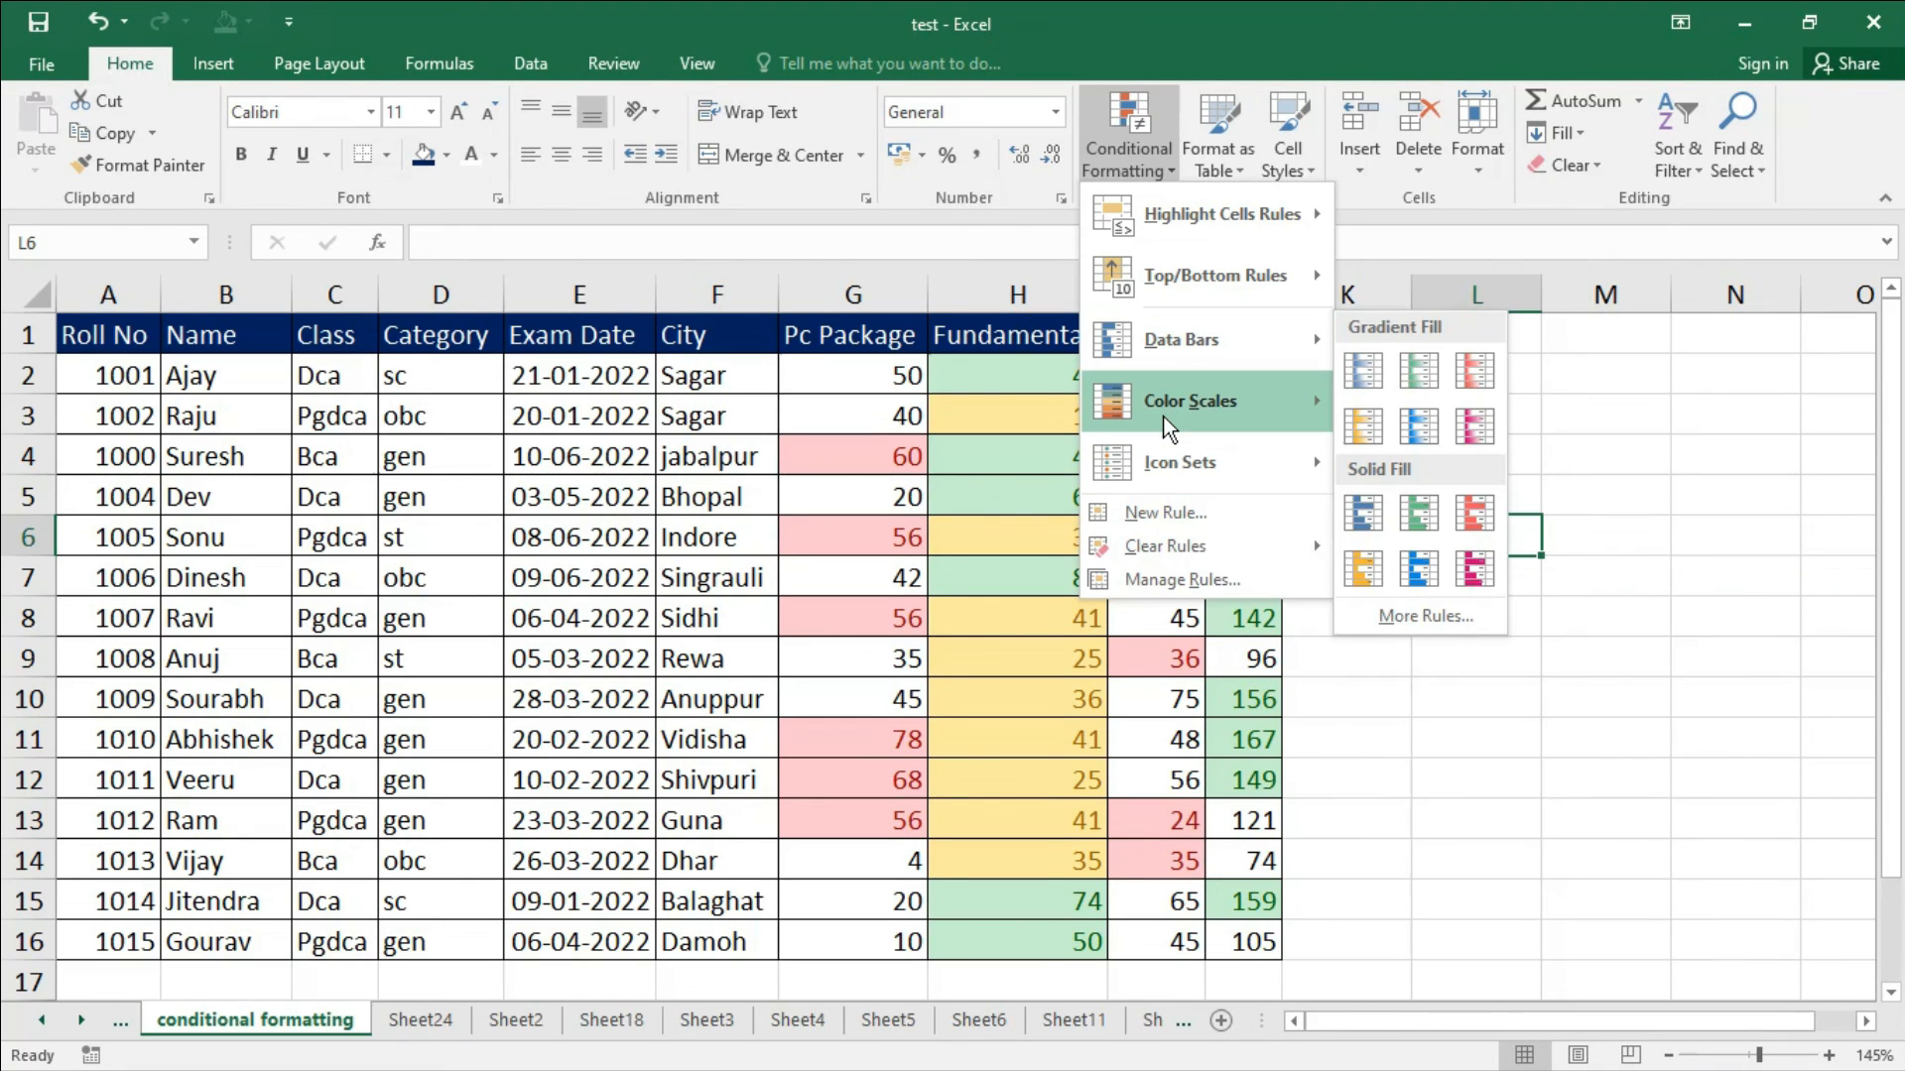
mouse_move(1182, 467)
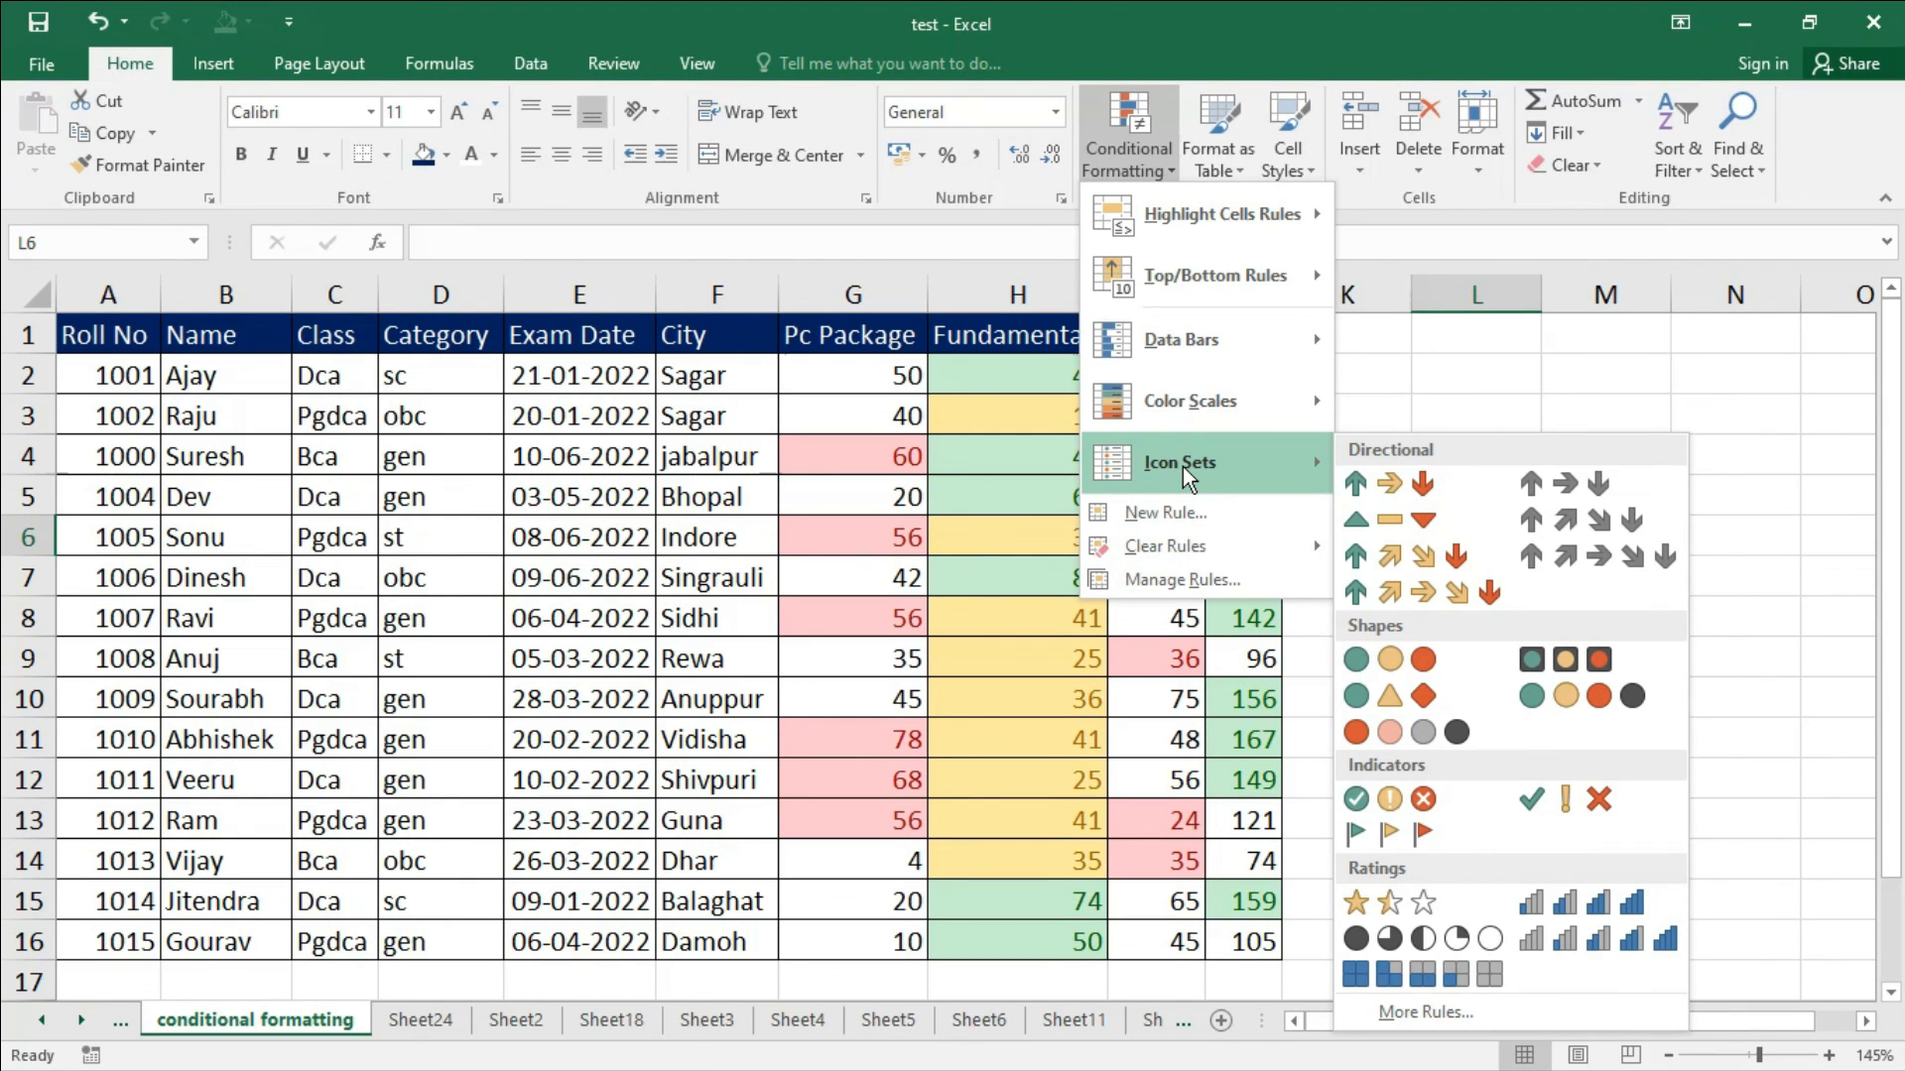
left_click(1044, 704)
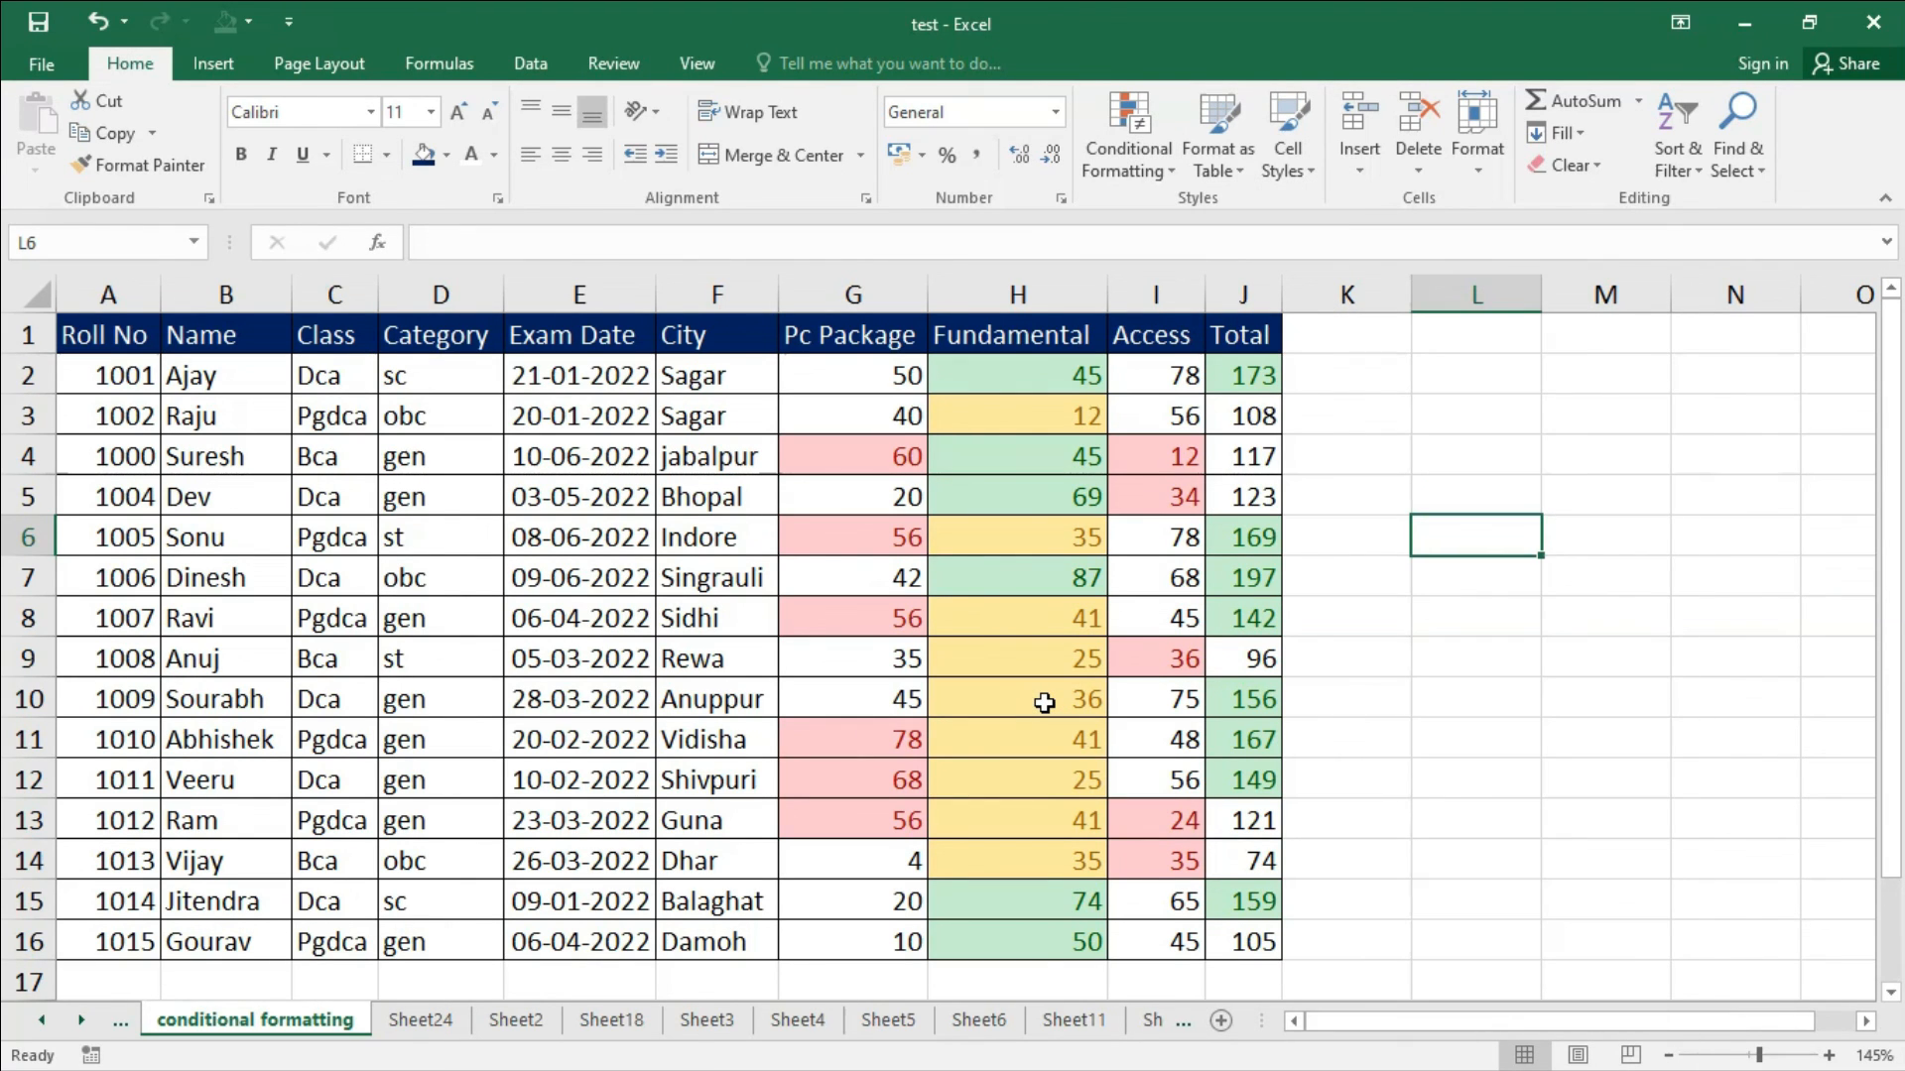